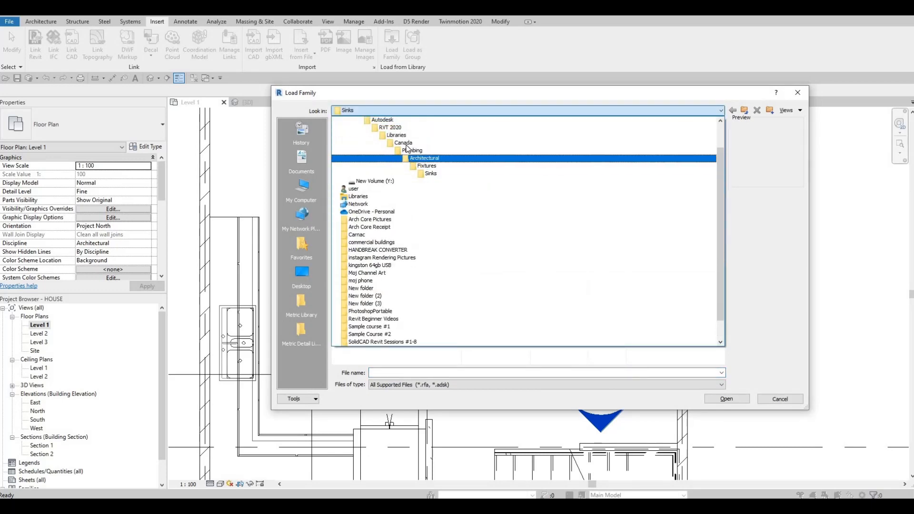
# Step: Load the M_Chair-Stacking family from the Seating folder of the Canada library's Furniture collection
pyautogui.click(403, 142)
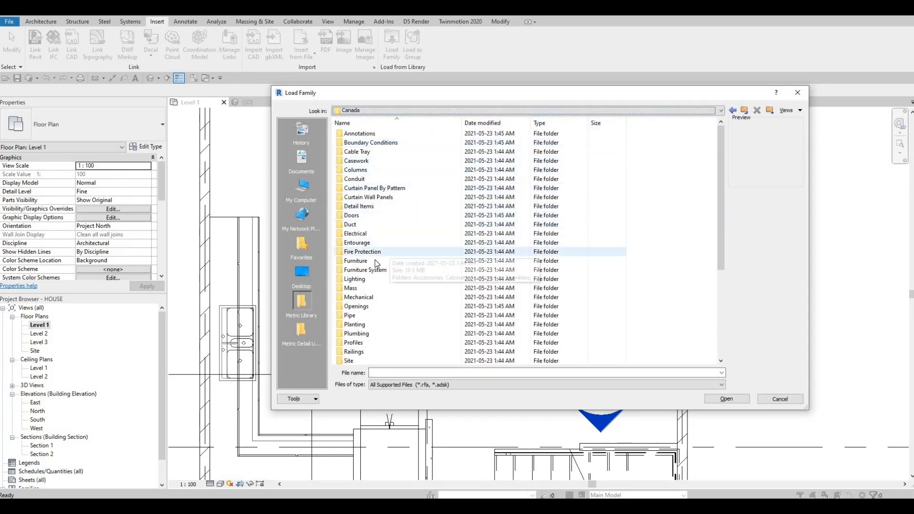
pyautogui.doubleClick(375, 262)
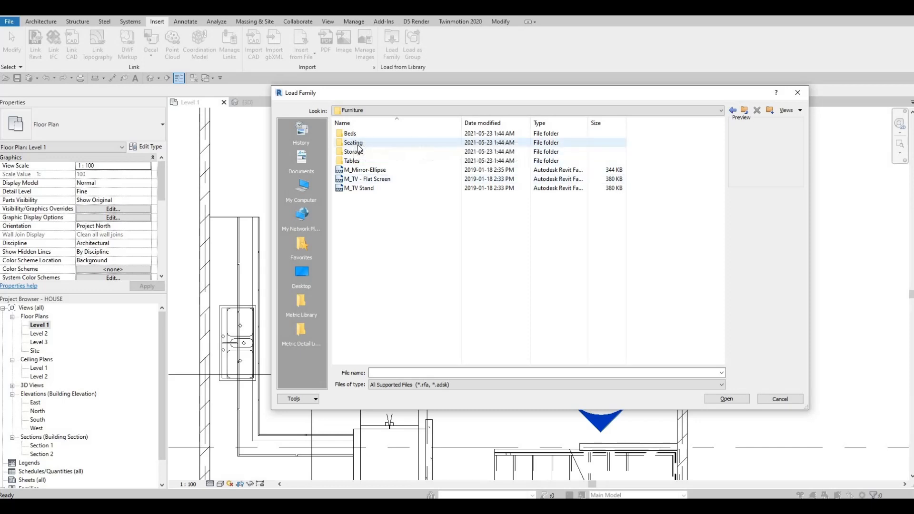
pyautogui.doubleClick(358, 145)
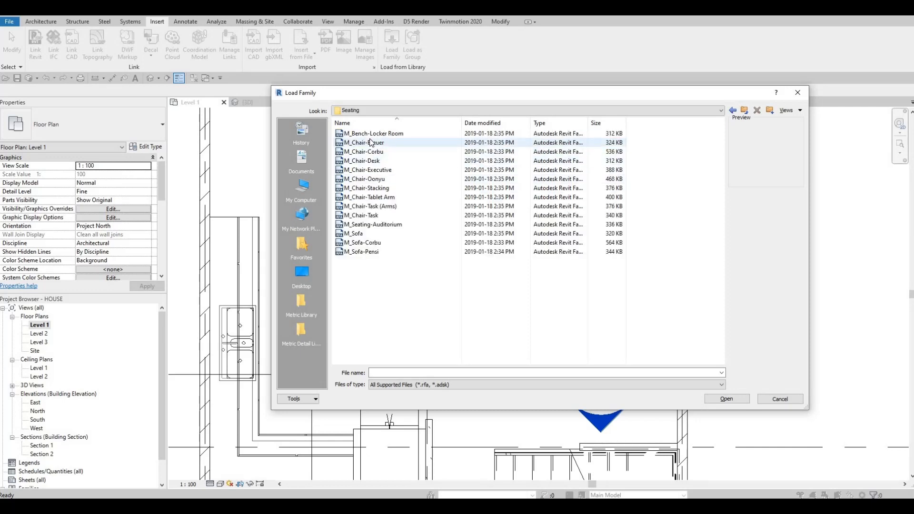
pyautogui.press('Down')
pyautogui.press('Down')
pyautogui.press('Down')
pyautogui.press('Down')
pyautogui.press('Down')
pyautogui.press('Down')
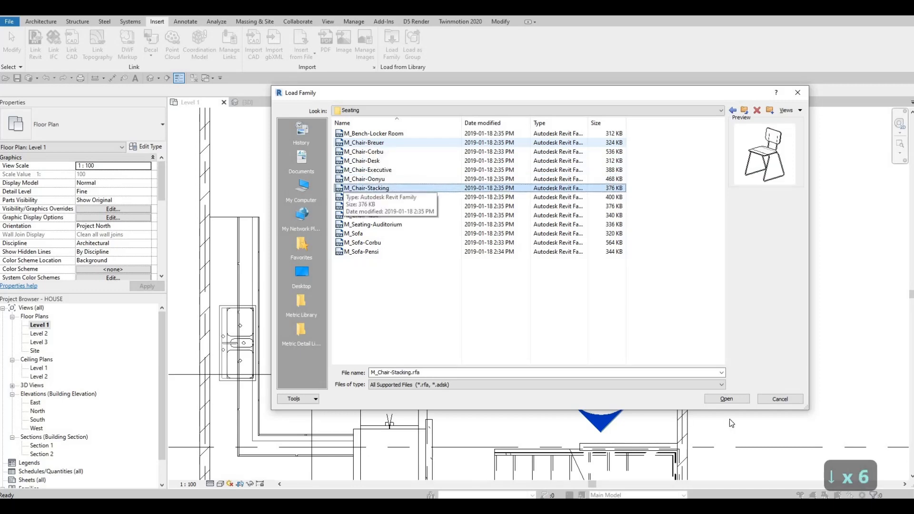
pyautogui.click(728, 398)
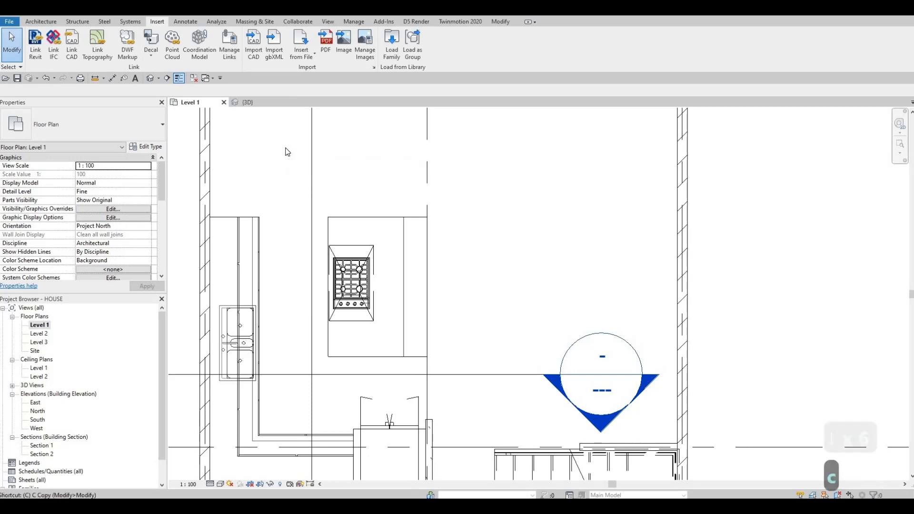
# Step: Place three M_Chair-Stacking chairs in a row along the seating side of the kitchen island, facing the cooktop
pyautogui.press('c')
pyautogui.press('m')
pyautogui.press('space')
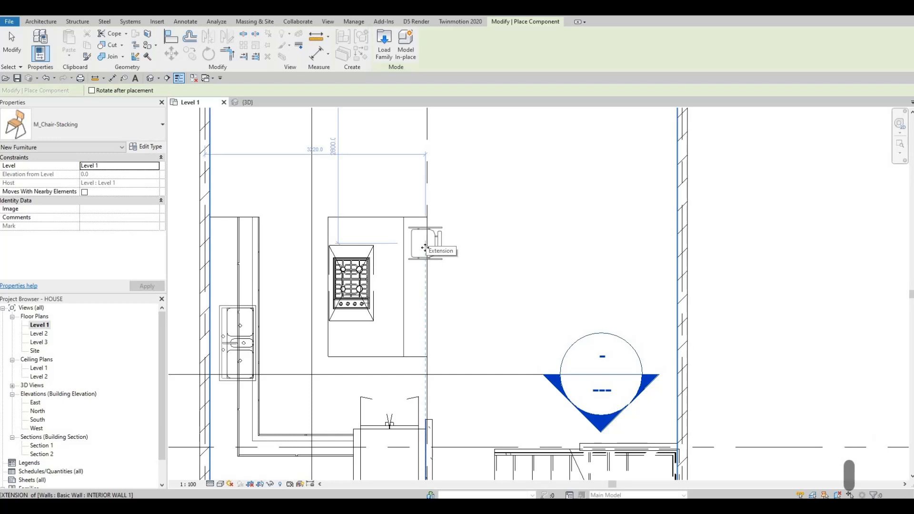
pyautogui.click(417, 284)
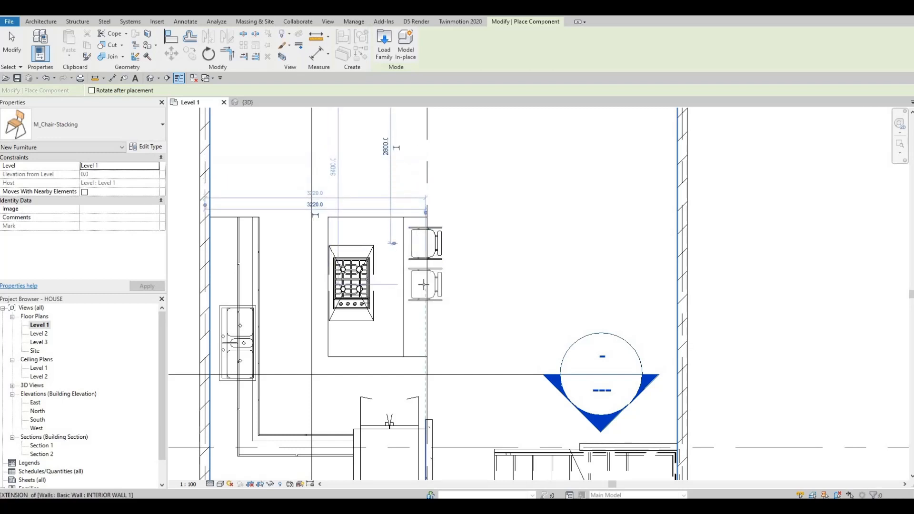
pyautogui.click(423, 304)
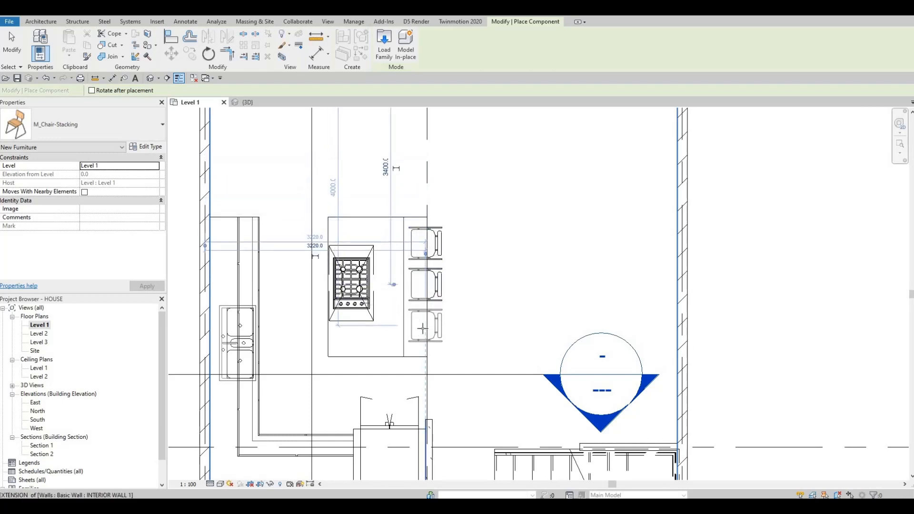
pyautogui.click(447, 335)
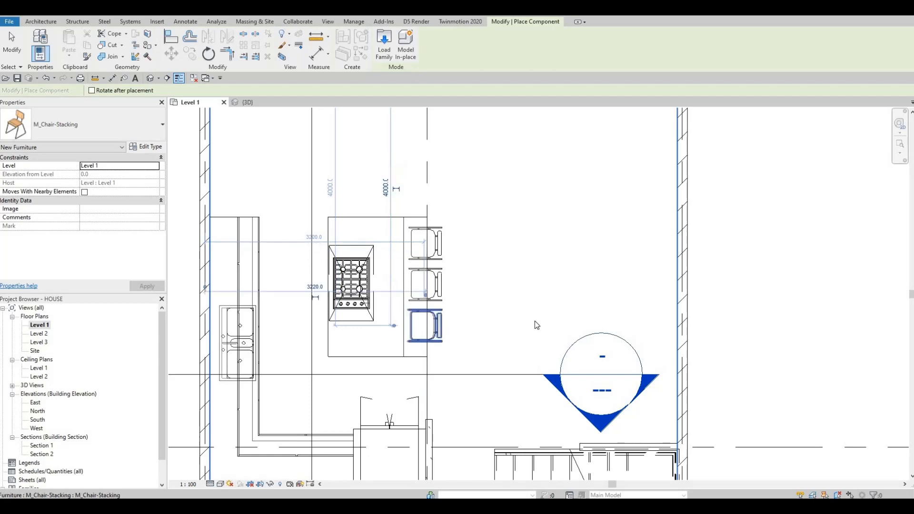
pyautogui.press('Escape')
pyautogui.press('Escape')
pyautogui.press('Escape')
# Step: Load the M_Chair-Corbu family from the Seating folder
pyautogui.scroll(-2, 540, 264)
pyautogui.moveTo(534, 257); pyautogui.dragTo(518, 282, button='middle')
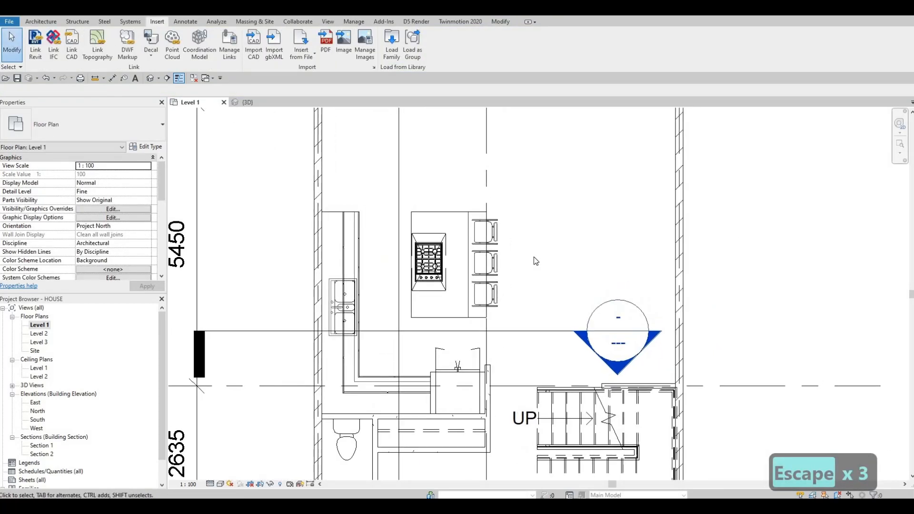
pyautogui.scroll(-4, 411, 205)
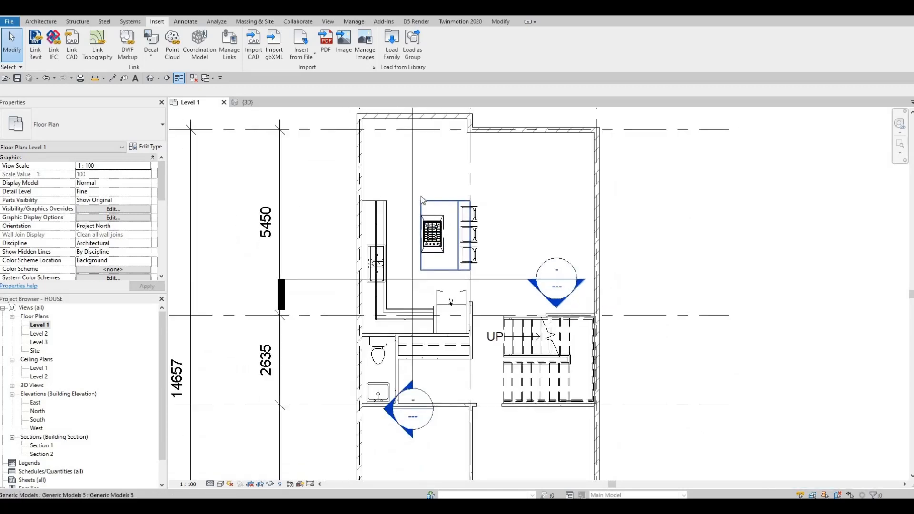
pyautogui.moveTo(566, 188); pyautogui.dragTo(503, 189, button='middle')
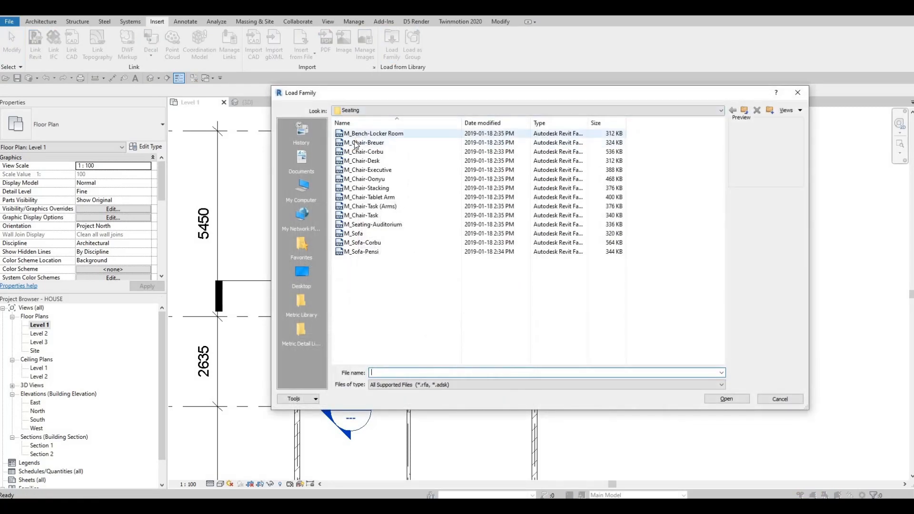
pyautogui.click(362, 133)
pyautogui.click(353, 152)
pyautogui.click(352, 142)
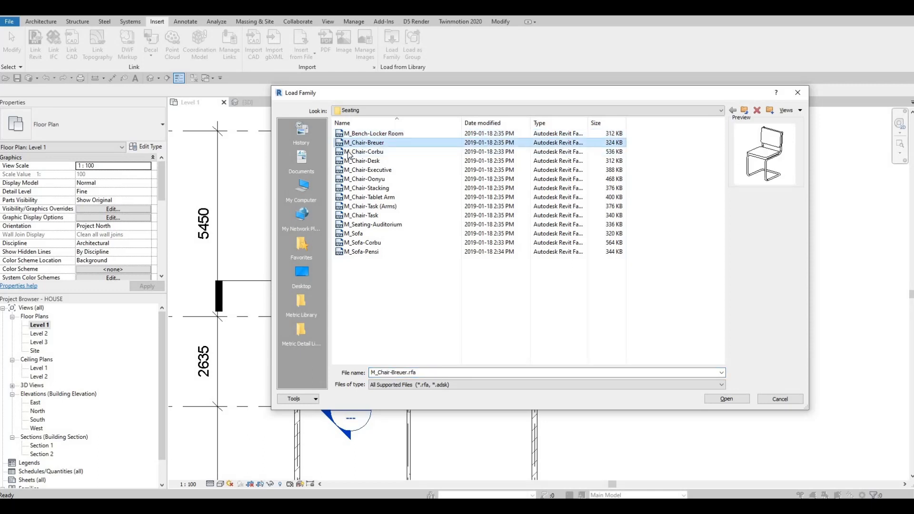
pyautogui.click(352, 152)
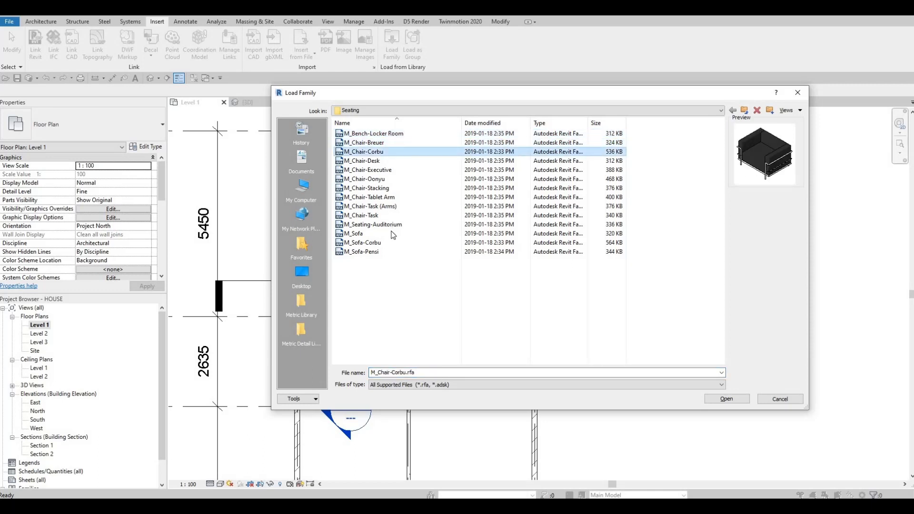
pyautogui.keyDown('shift'); pyautogui.click(361, 244); pyautogui.keyUp('shift')
pyautogui.click(362, 243)
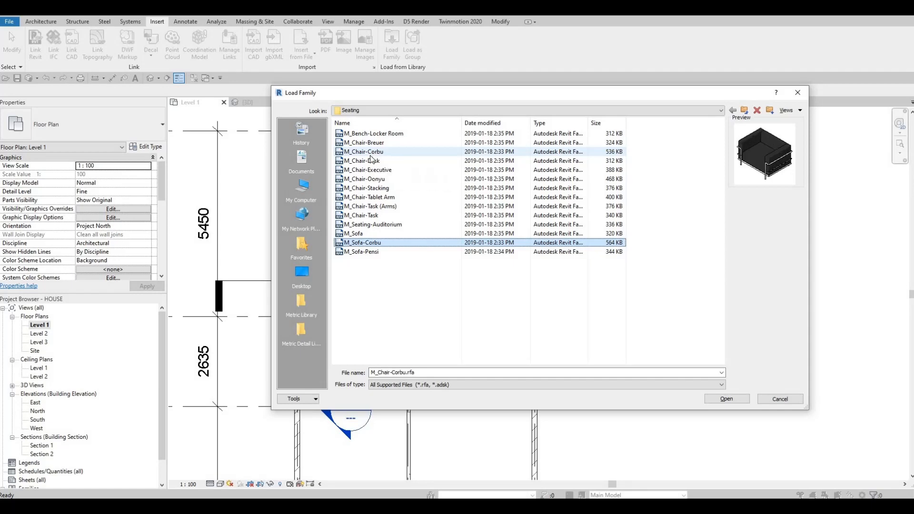
pyautogui.click(358, 172)
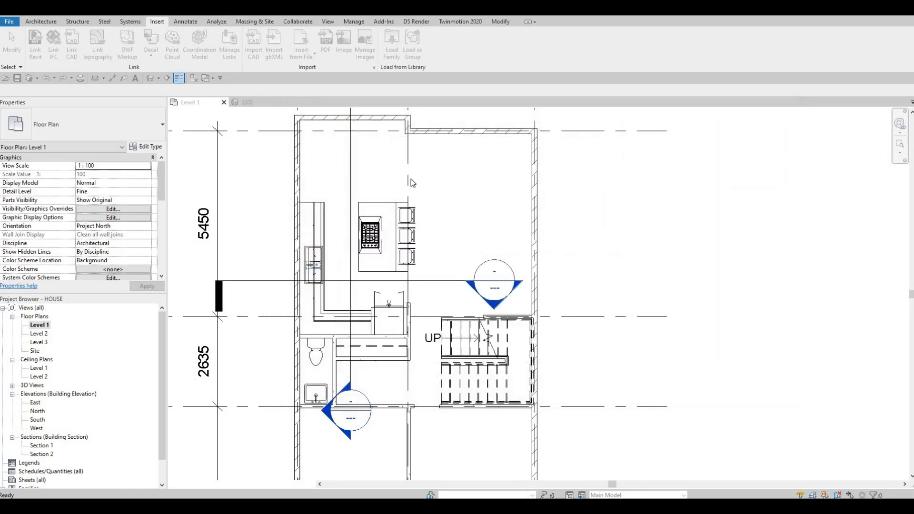
# Step: Place two M_Chair-Corbu armchairs side by side against the upper exterior wall of the living area
pyautogui.press('c')
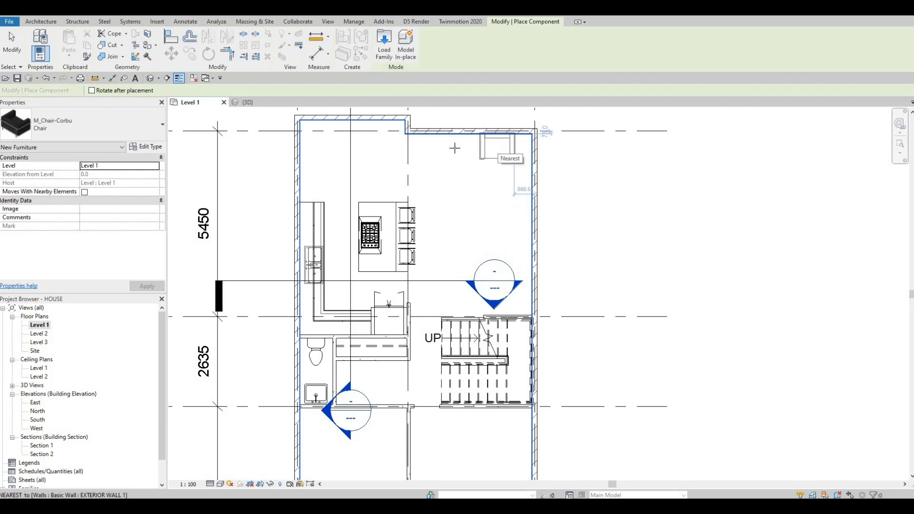
pyautogui.click(454, 148)
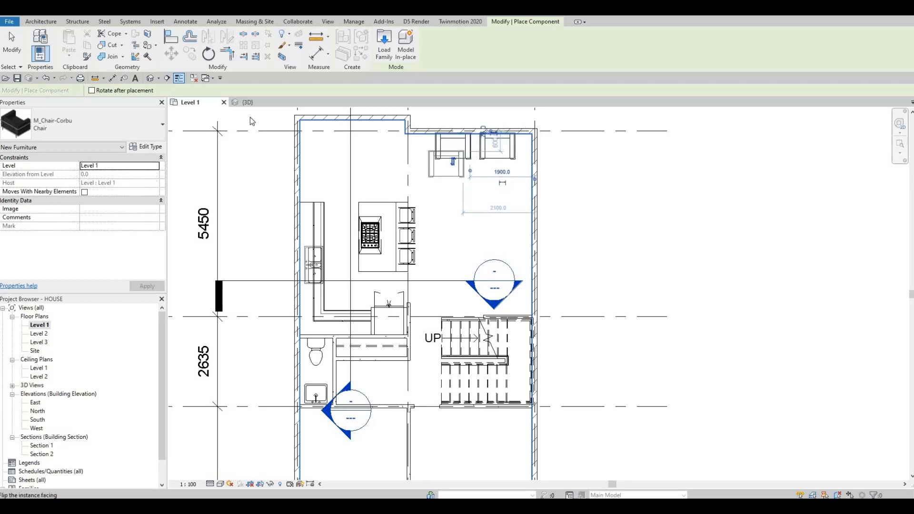
pyautogui.press('Escape')
pyautogui.press('Escape')
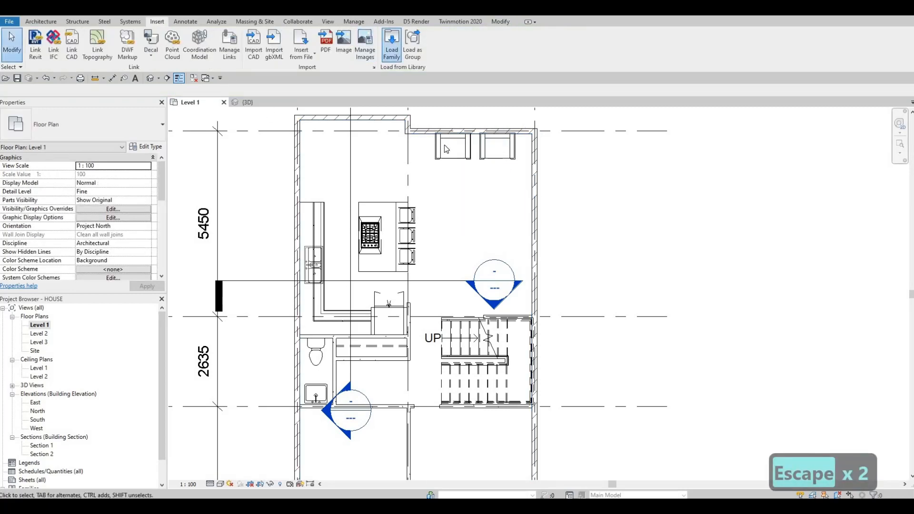
# Step: Load the M_Sofa-Corbu family from the Seating folder
pyautogui.click(356, 233)
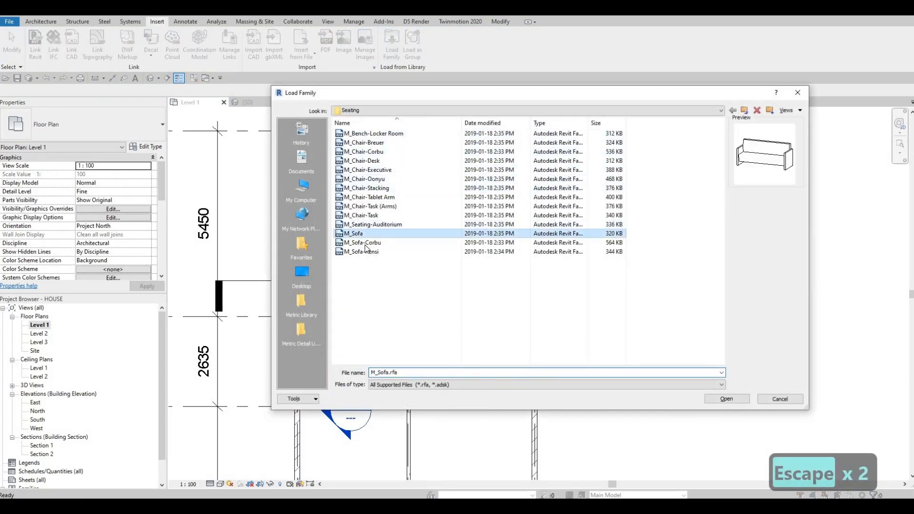
pyautogui.click(365, 244)
pyautogui.click(720, 399)
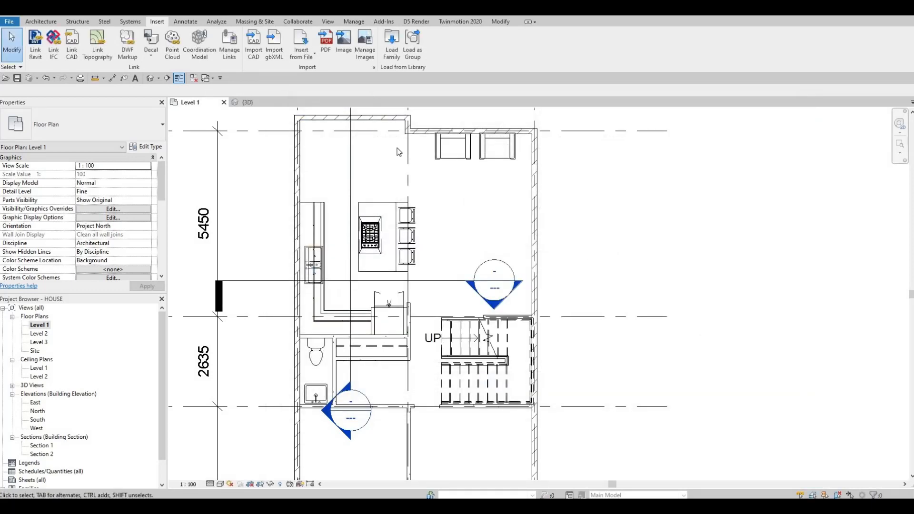
# Step: Start placing the M_Sofa-Corbu sofa and rotate its preview through several orientations
pyautogui.press('m')
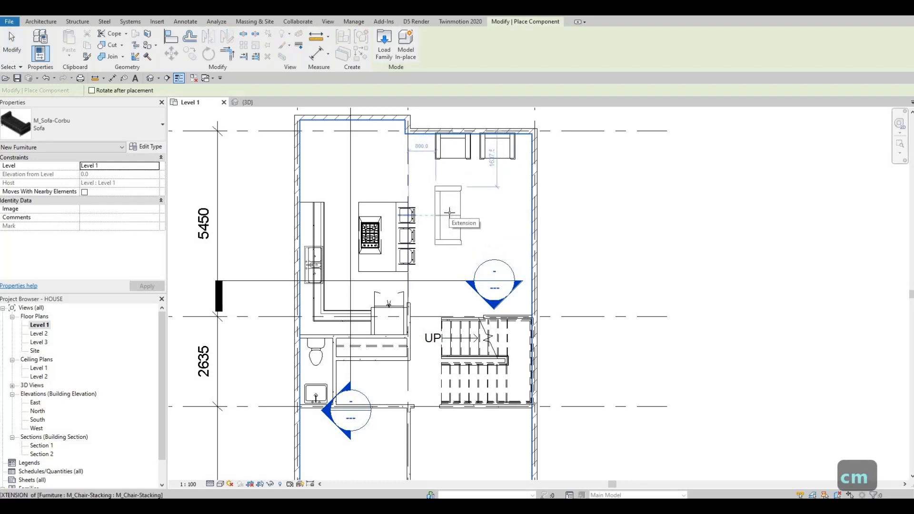
pyautogui.press('space')
pyautogui.press('space')
pyautogui.press('space')
pyautogui.press('space')
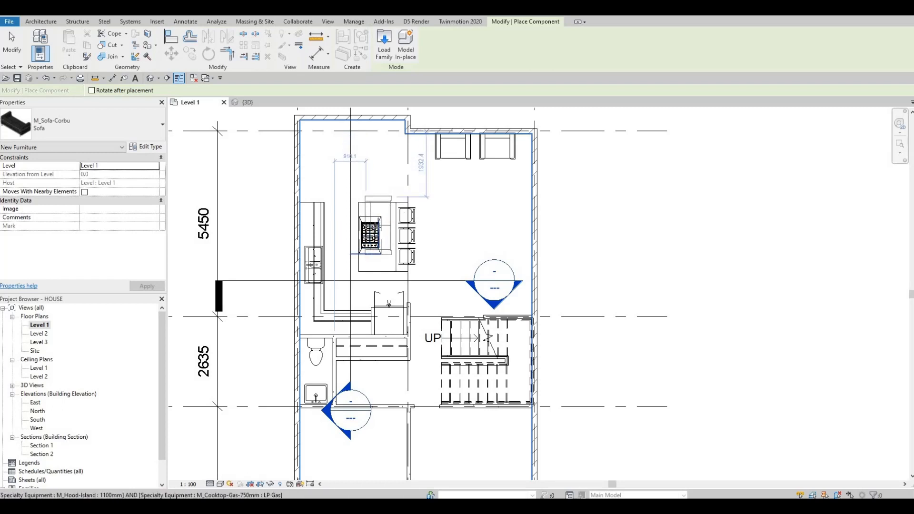
# Step: Try rotating the sofa preview to align with the angled lines and burner circles of the island cooktop
pyautogui.press('space')
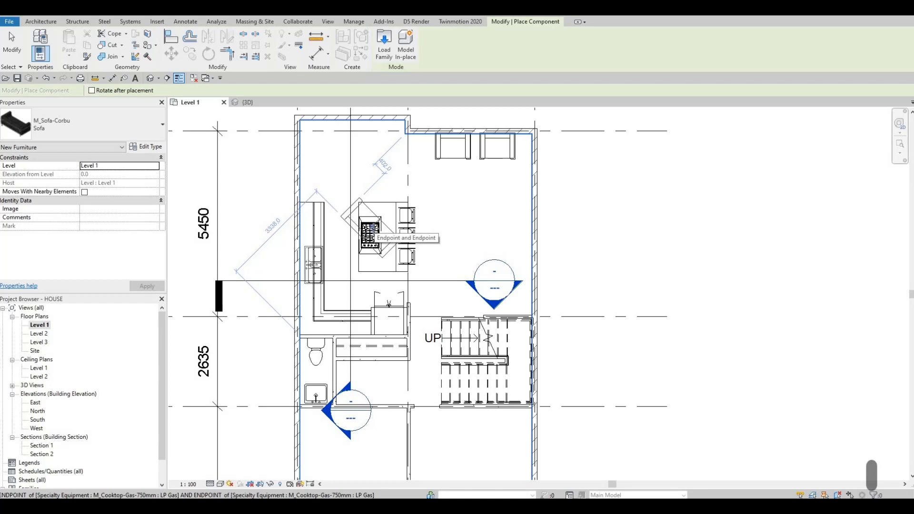
pyautogui.scroll(5, 370, 229)
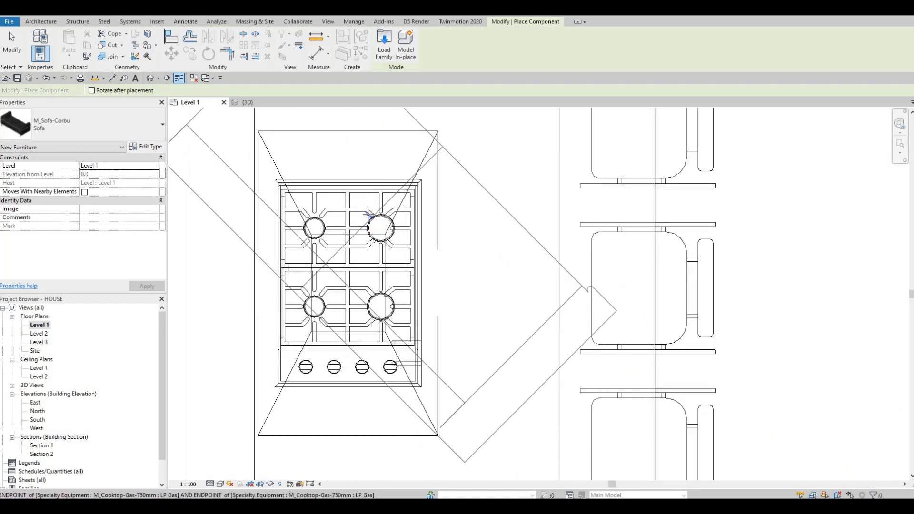
pyautogui.press('space')
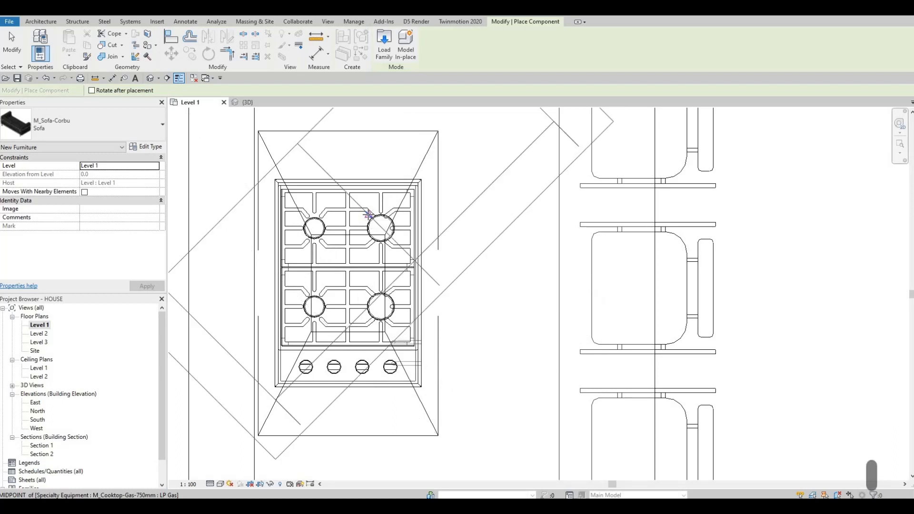
pyautogui.press('space')
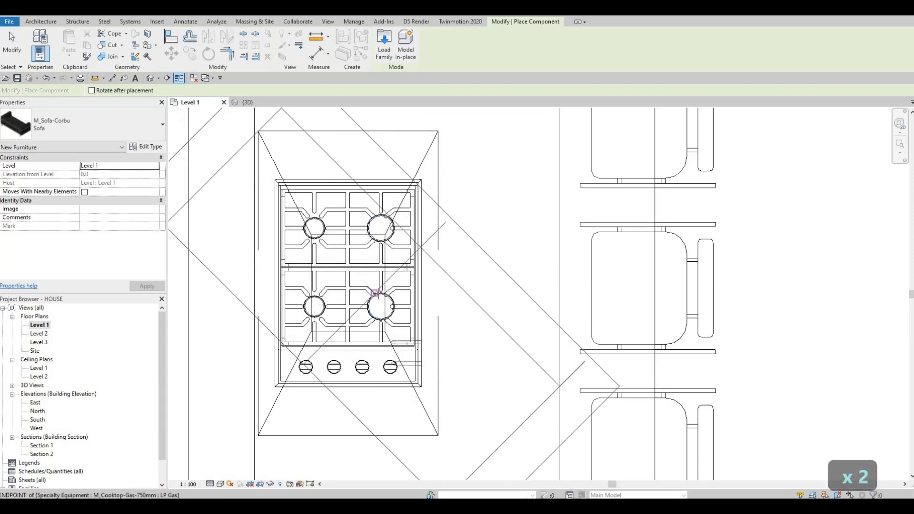
pyautogui.scroll(3, 380, 294)
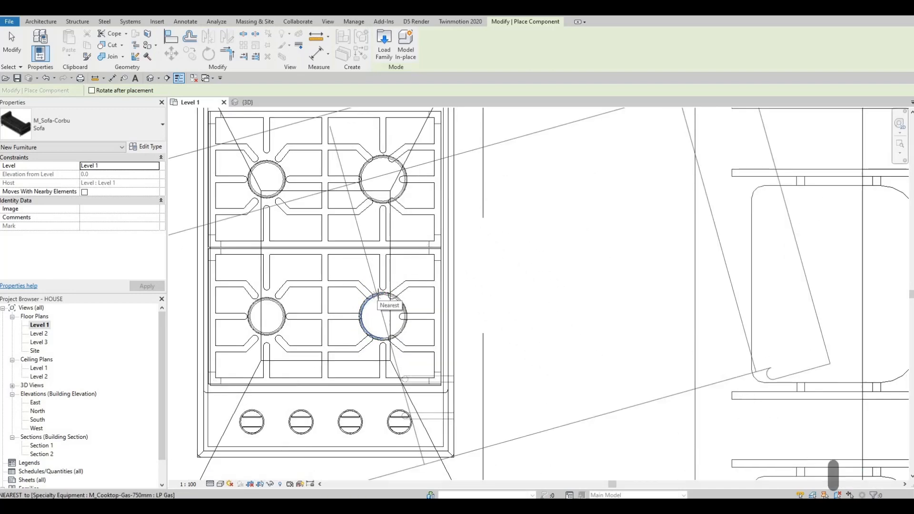
pyautogui.press('space')
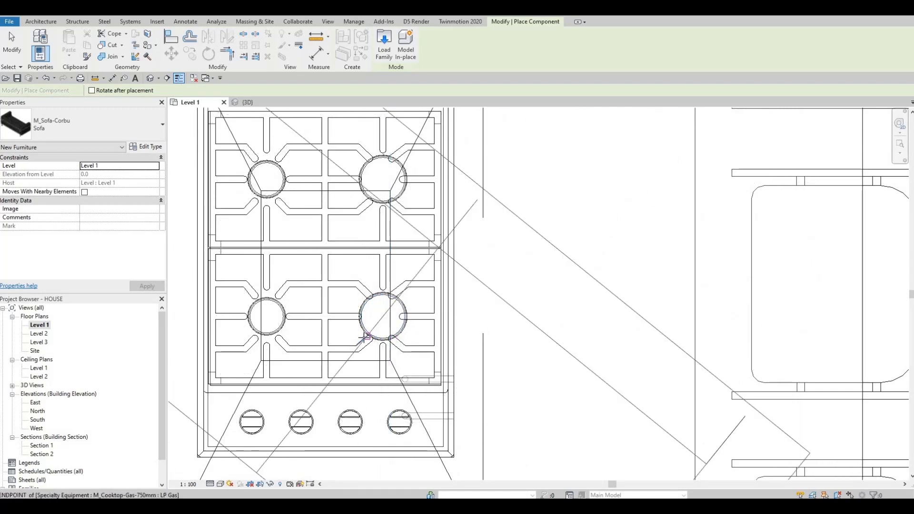
pyautogui.scroll(-1, 407, 313)
pyautogui.scroll(-3, 408, 311)
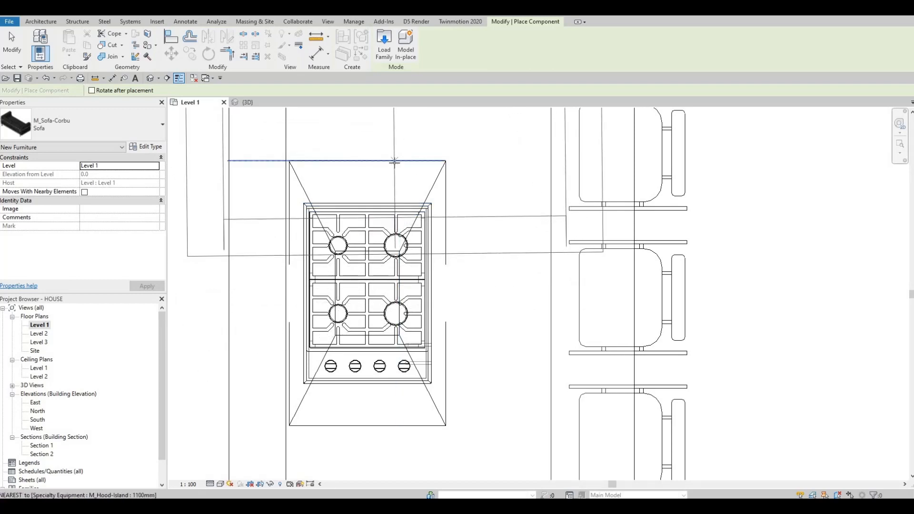
pyautogui.scroll(-5, 479, 160)
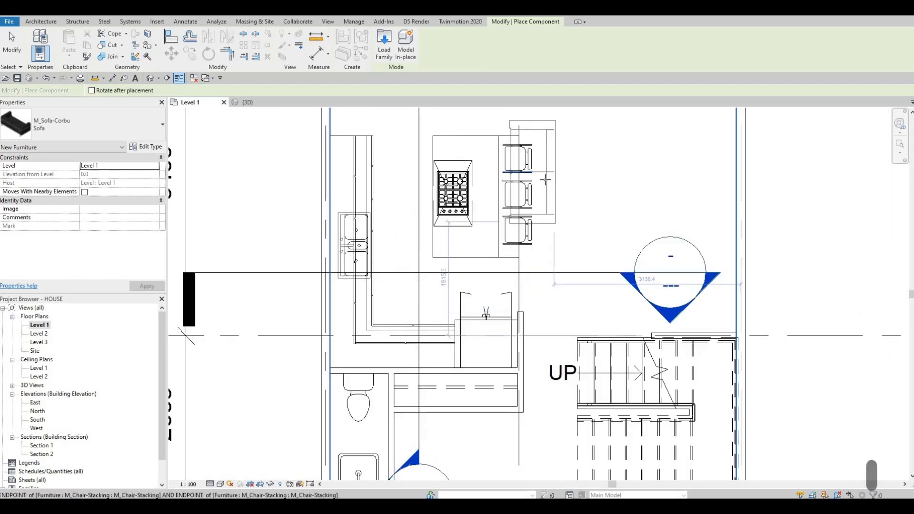
# Step: Place the M_Sofa-Corbu sofa upright in plan, beside the island chairs with its back towards them
pyautogui.press('space')
pyautogui.press('space')
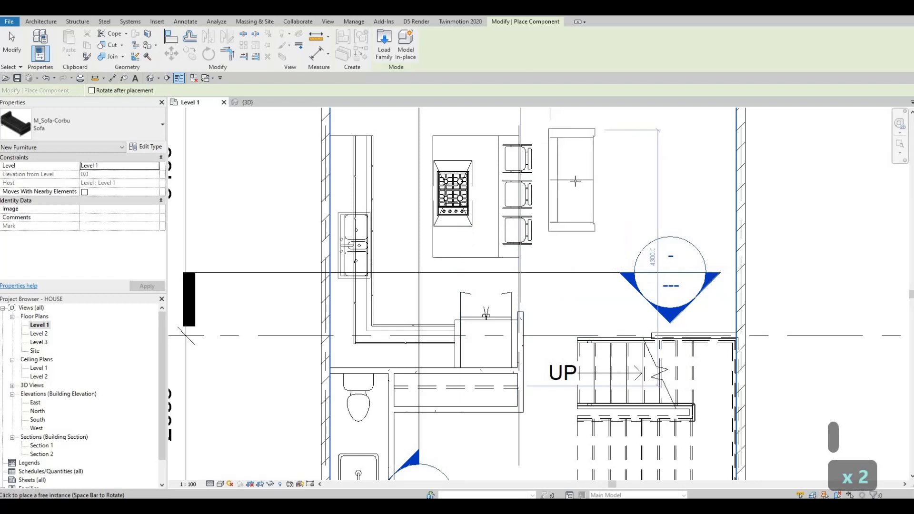
pyautogui.scroll(-1, 573, 177)
pyautogui.moveTo(575, 179); pyautogui.dragTo(495, 229, button='middle')
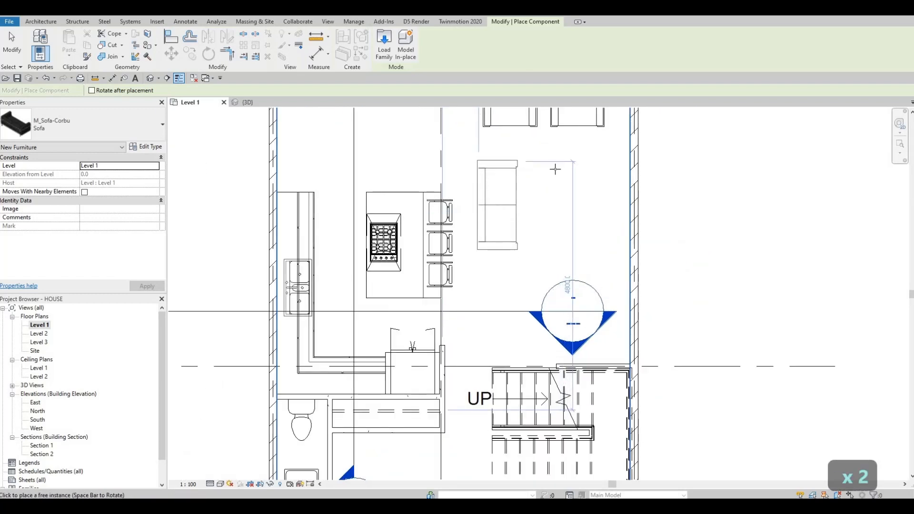
pyautogui.press('Escape')
pyautogui.press('Escape')
pyautogui.press('Escape')
# Step: Nudge both M_Chair-Corbu armchairs together along the upper wall towards the right exterior wall, leaving a small gap at the corner
pyautogui.moveTo(555, 169); pyautogui.dragTo(528, 245, button='middle')
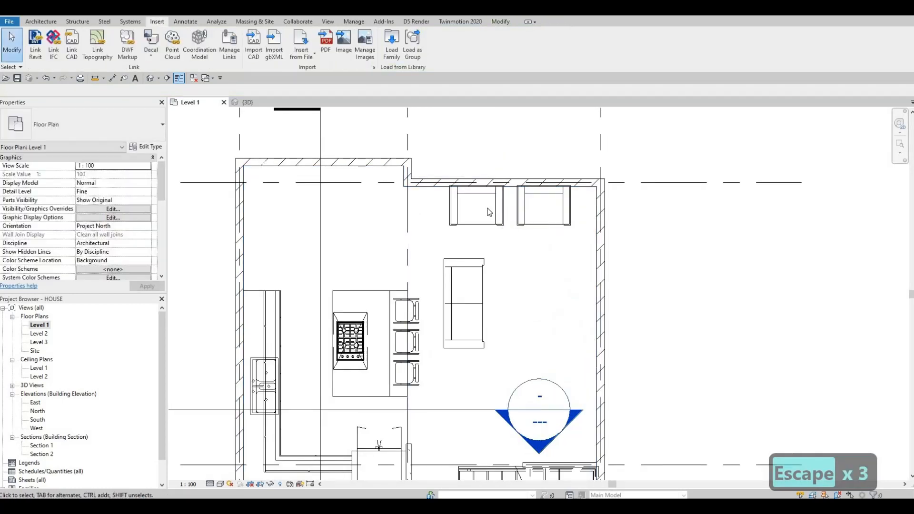
pyautogui.moveTo(558, 247); pyautogui.dragTo(493, 221)
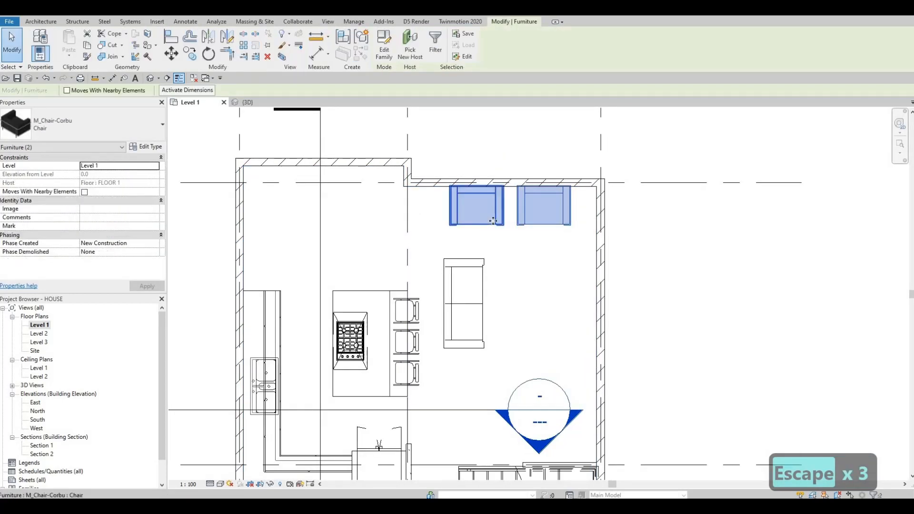
pyautogui.press('Right')
pyautogui.press('Right')
pyautogui.press('Right')
pyautogui.press('Right')
pyautogui.press('Right')
pyautogui.press('Right')
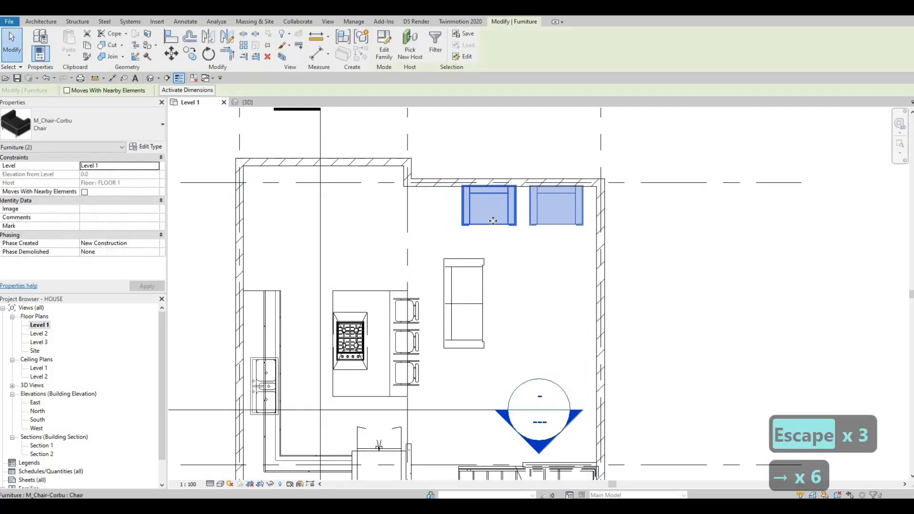
pyautogui.press('Right')
pyautogui.press('Right')
pyautogui.press('Right')
pyautogui.press('Right')
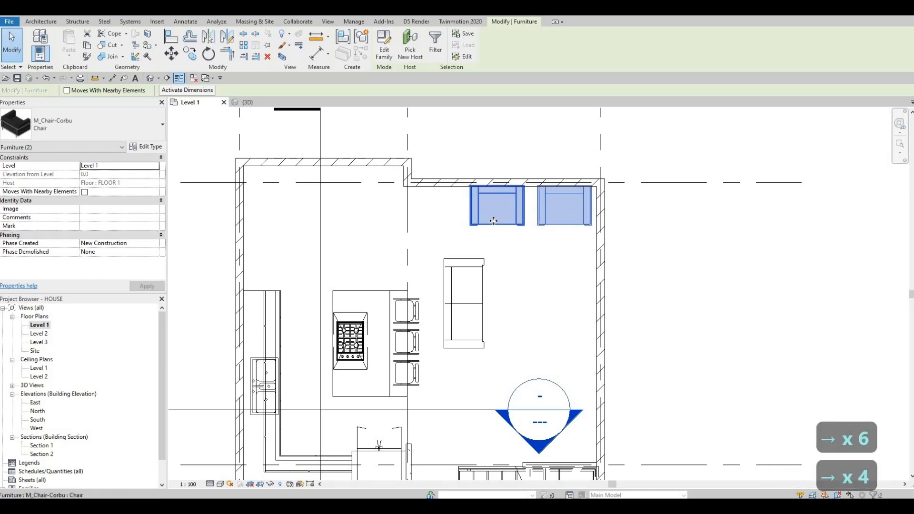
pyautogui.press('Left')
# Step: Nudge only the left armchair three increments to the right, narrowing the gap to the other armchair
pyautogui.keyDown('shift'); pyautogui.click(493, 221); pyautogui.keyUp('shift')
pyautogui.press('Right')
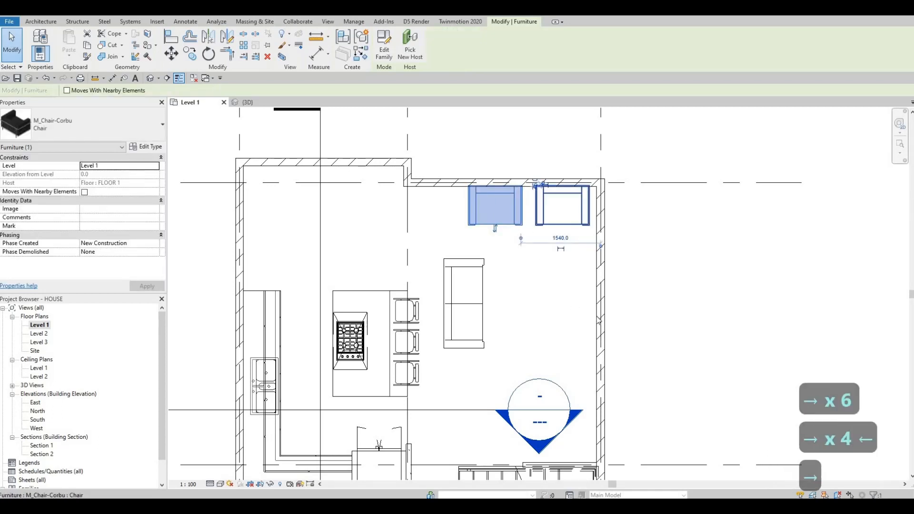
pyautogui.press('Right')
pyautogui.press('Right')
# Step: Nudge the M_Sofa-Corbu sofa two increments up and two increments to the right in plan
pyautogui.click(479, 274)
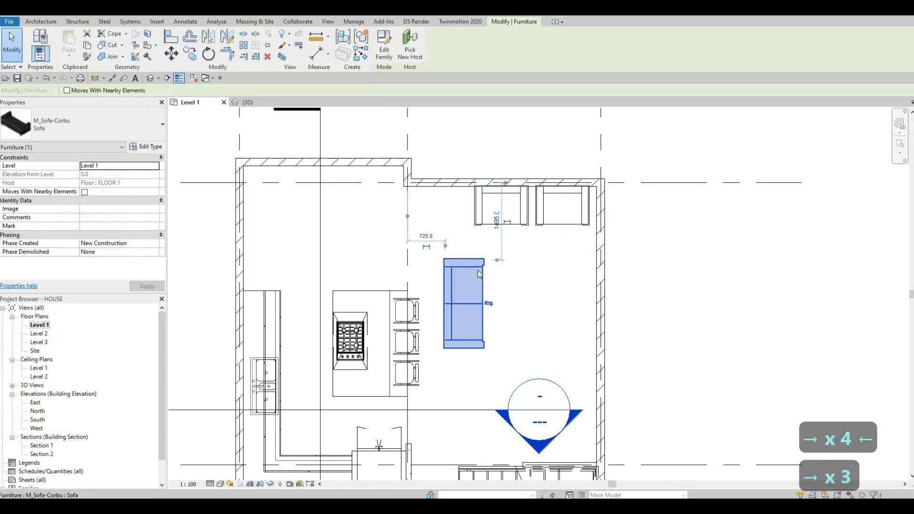
pyautogui.press('Up')
pyautogui.press('Up')
pyautogui.press('Right')
pyautogui.press('Right')
pyautogui.moveTo(481, 334); pyautogui.dragTo(471, 227, button='middle')
pyautogui.scroll(-1, 481, 274)
pyautogui.press('Escape')
pyautogui.press('Escape')
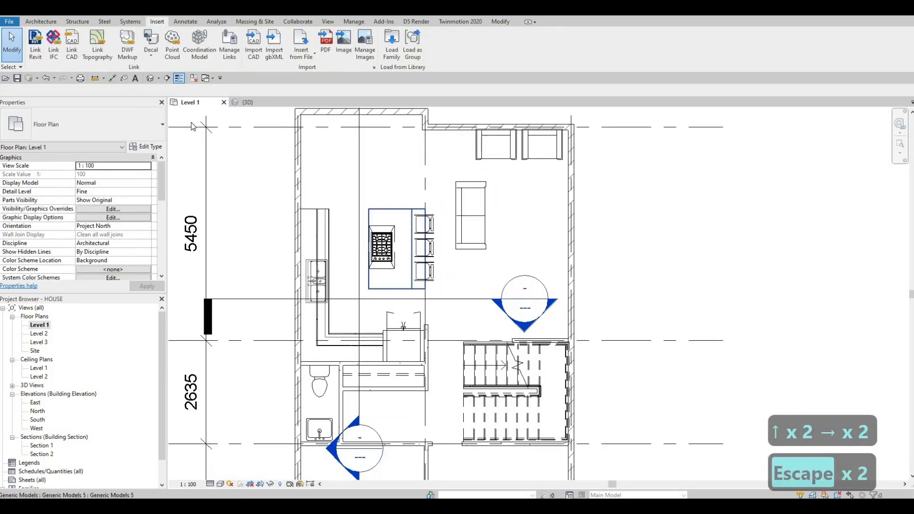
# Step: Load the M_Table-Coffee family from the Tables folder of the Furniture library
pyautogui.click(392, 45)
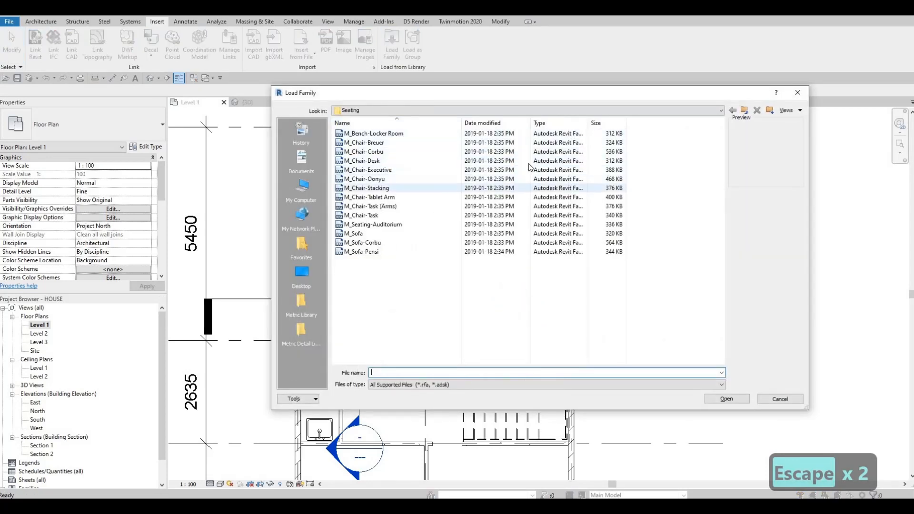
pyautogui.click(707, 110)
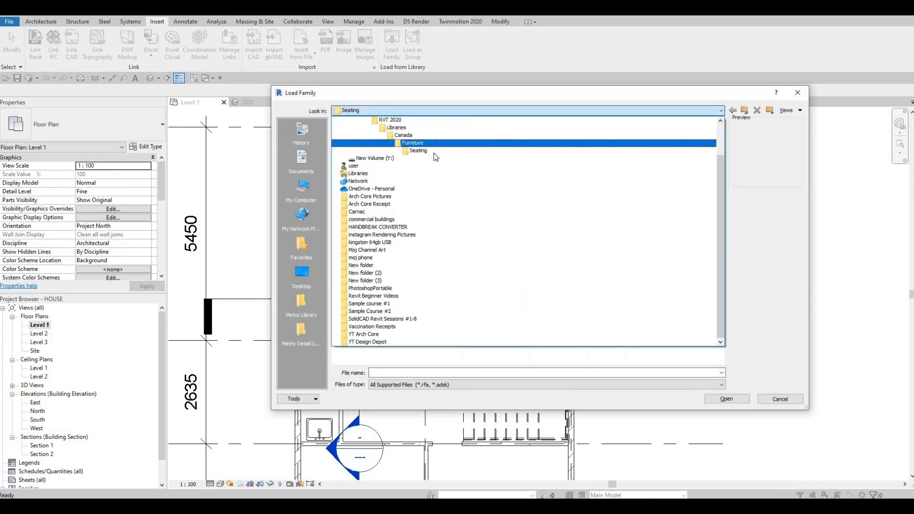
pyautogui.click(440, 143)
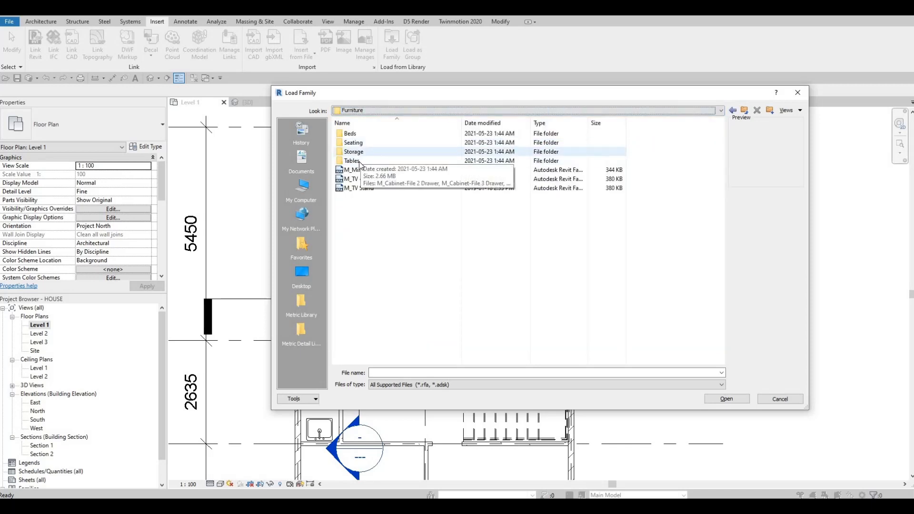
pyautogui.click(359, 161)
pyautogui.press('Return')
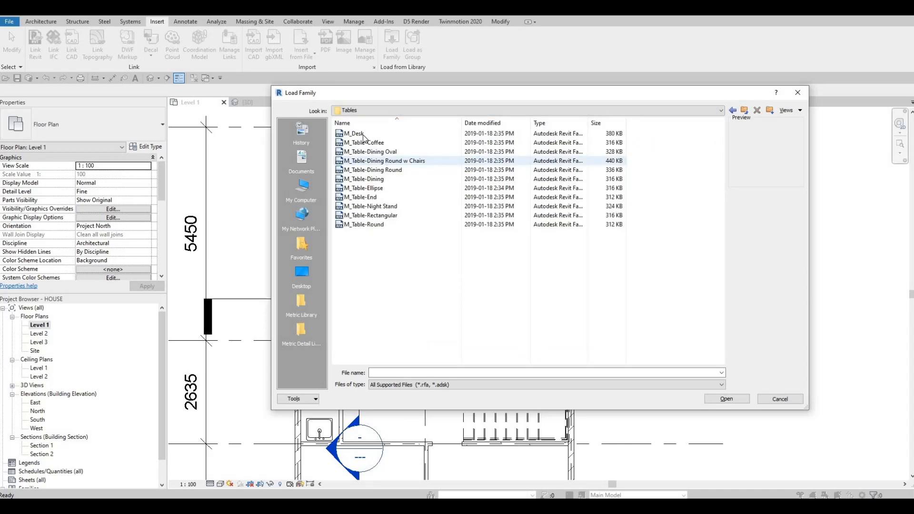
pyautogui.click(366, 170)
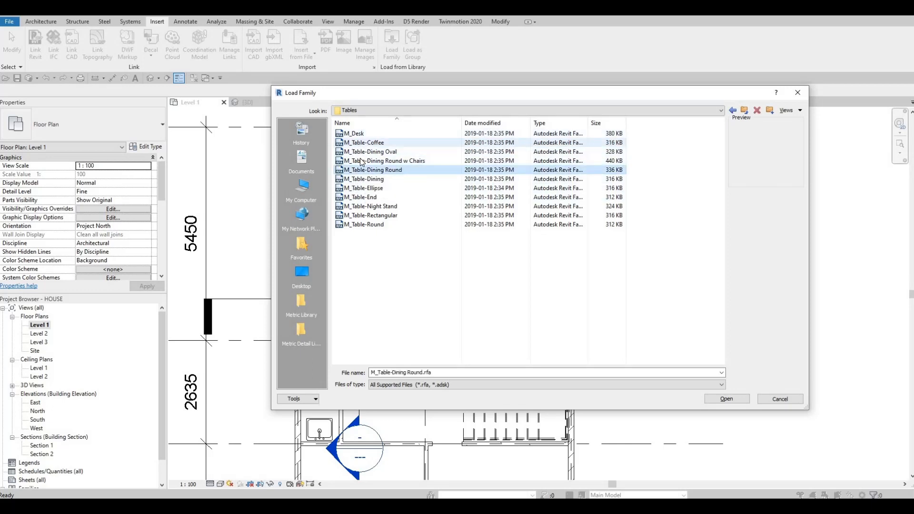
pyautogui.click(364, 142)
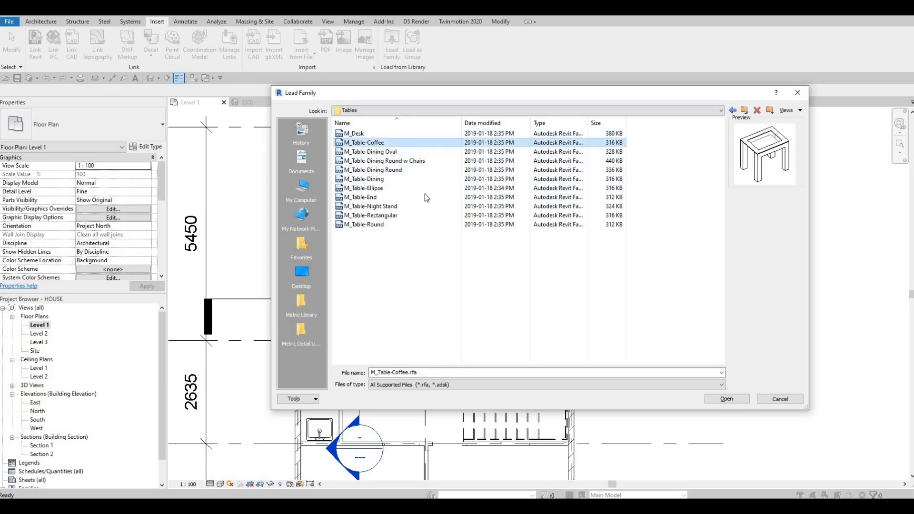
pyautogui.click(741, 398)
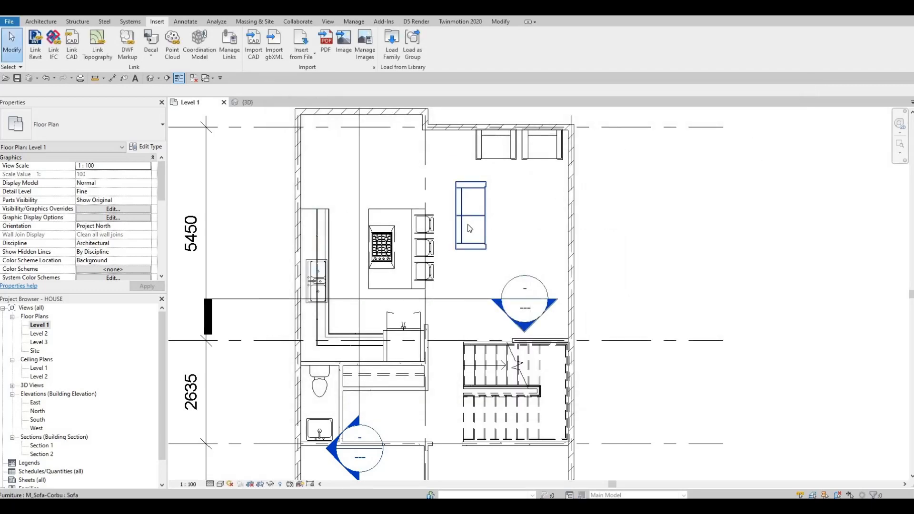
# Step: Place one M_Table-Coffee 0610 x 0610 x 0610mm table between the sofa and the right exterior wall, below the armchairs
pyautogui.press('m')
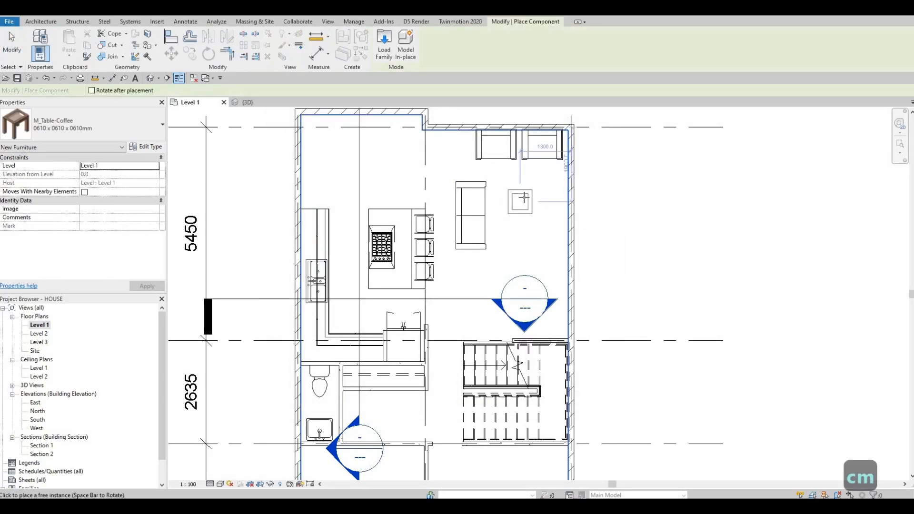
pyautogui.click(526, 214)
pyautogui.press('Escape')
pyautogui.press('Escape')
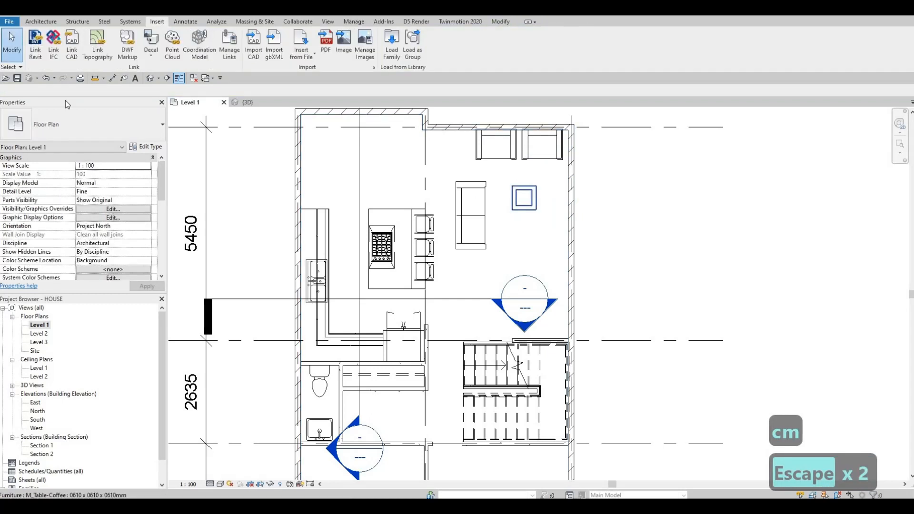
# Step: Try the 0787 x 0711 x 0610mm type on the coffee table and switch it to 0915 x 1830 x 0457mm
pyautogui.click(82, 136)
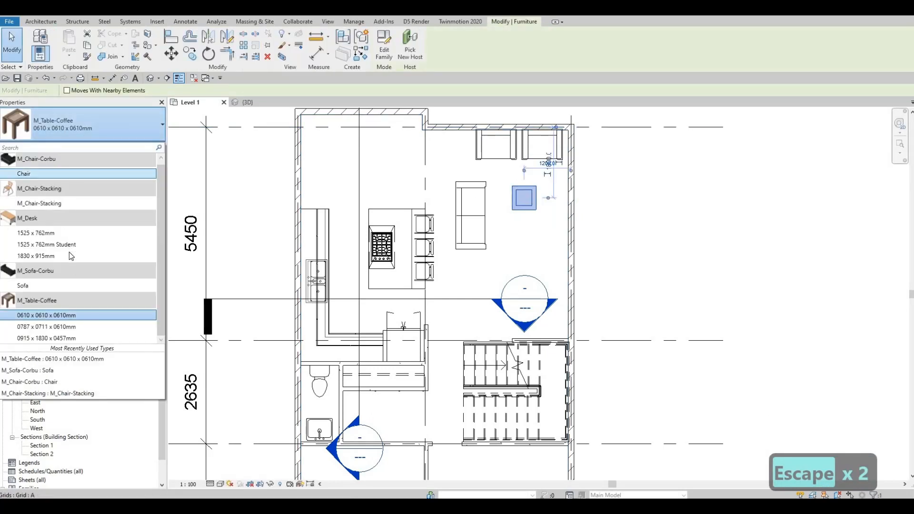
pyautogui.click(57, 326)
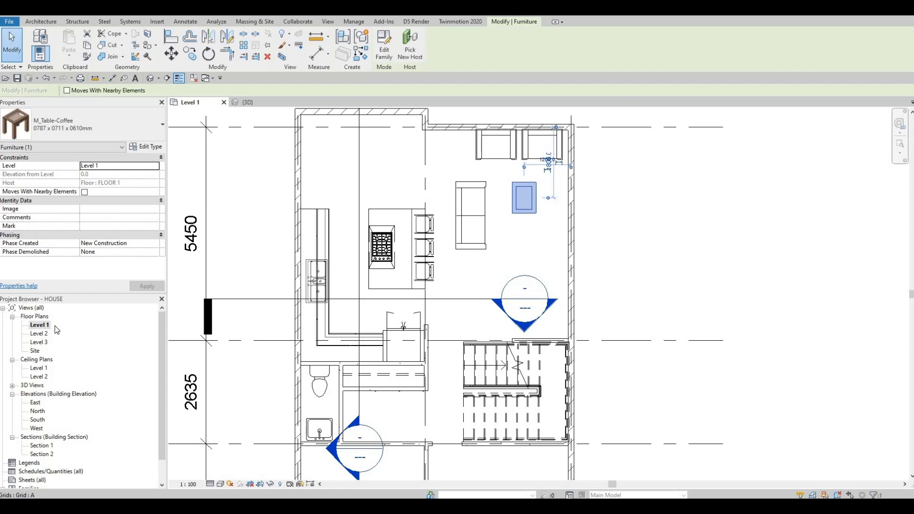
pyautogui.click(89, 125)
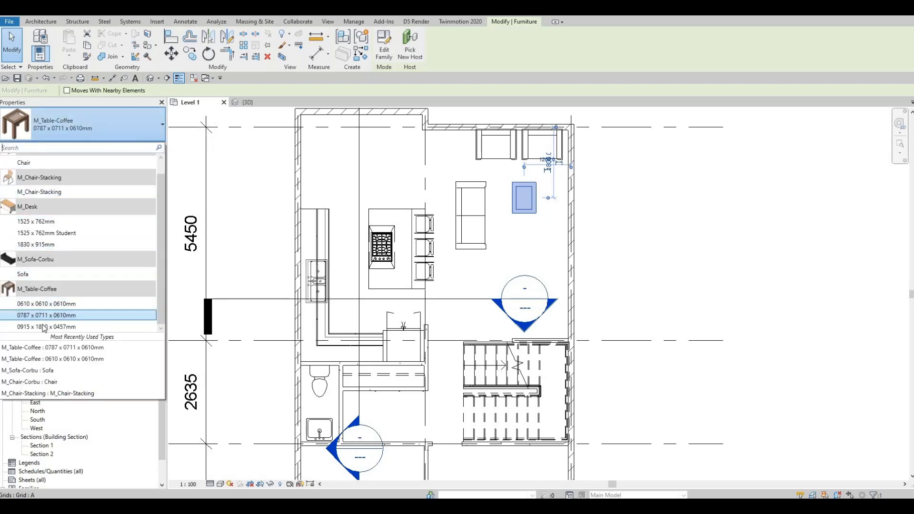
pyautogui.click(44, 327)
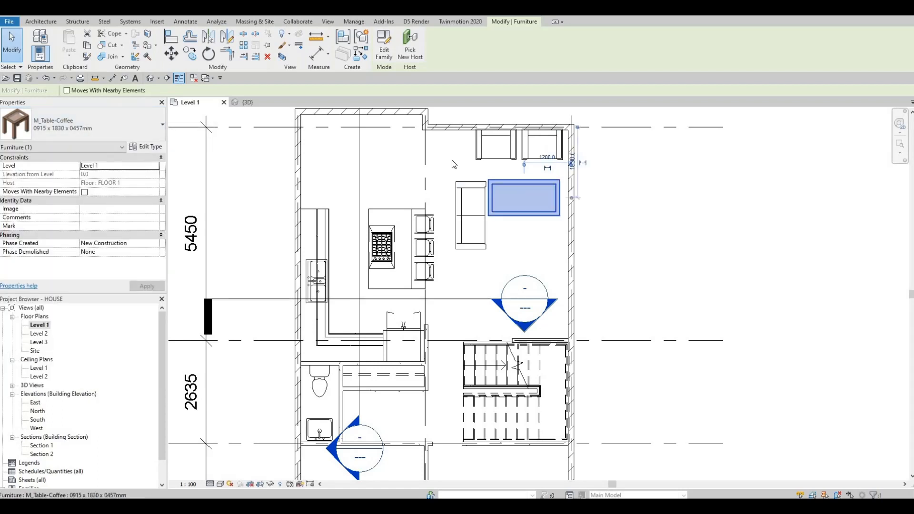
pyautogui.press('Escape')
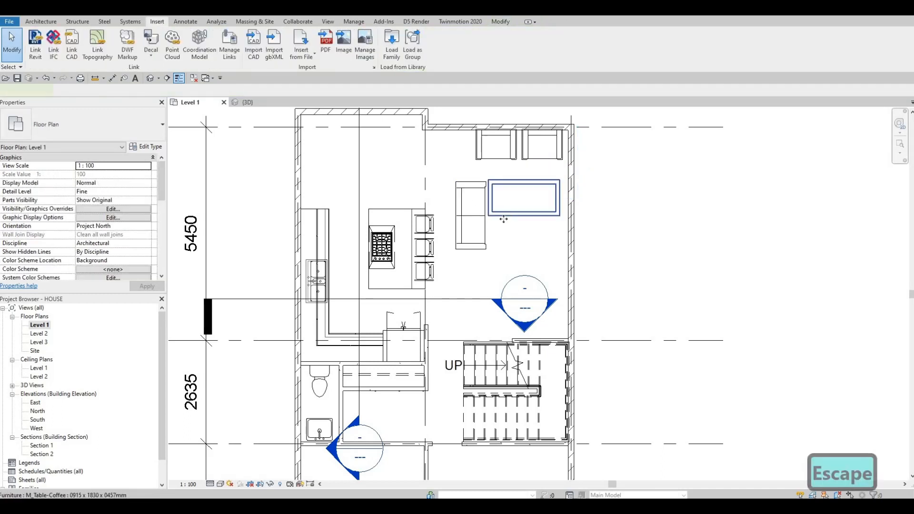
# Step: Duplicate the coffee table's type under the suggested name 0915 x 1830 x 0457mm 2 and set its width to 700 mm
pyautogui.click(505, 217)
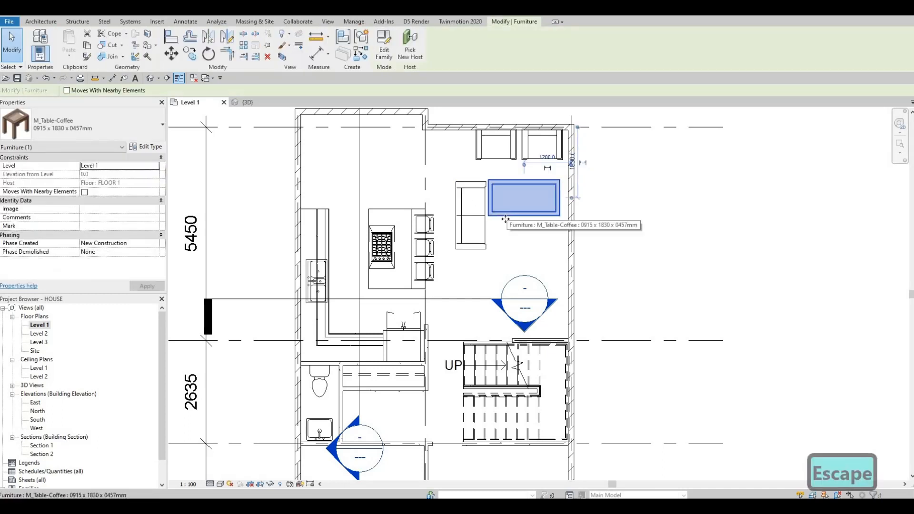
pyautogui.click(146, 147)
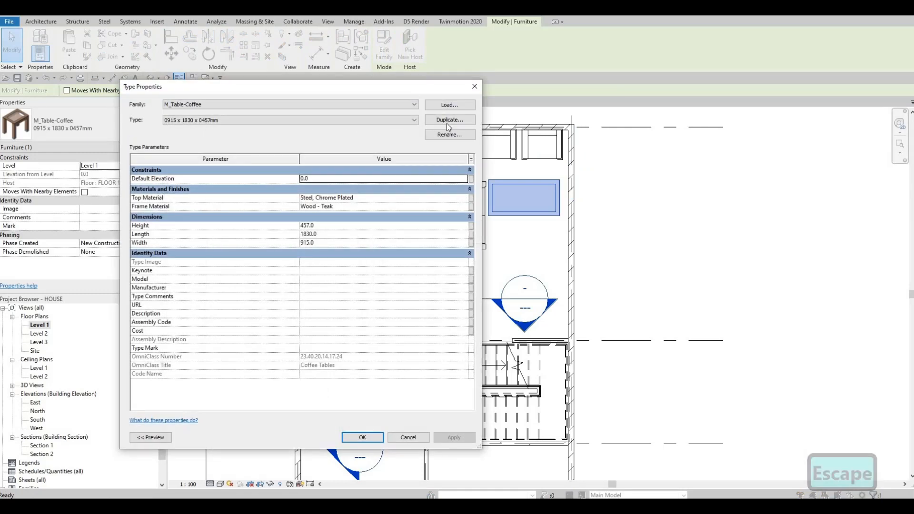
pyautogui.click(447, 120)
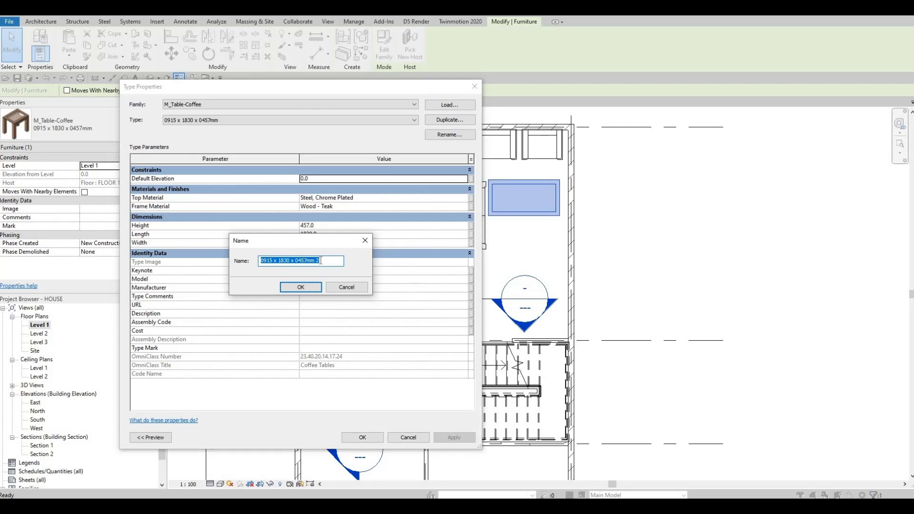
pyautogui.press('Return')
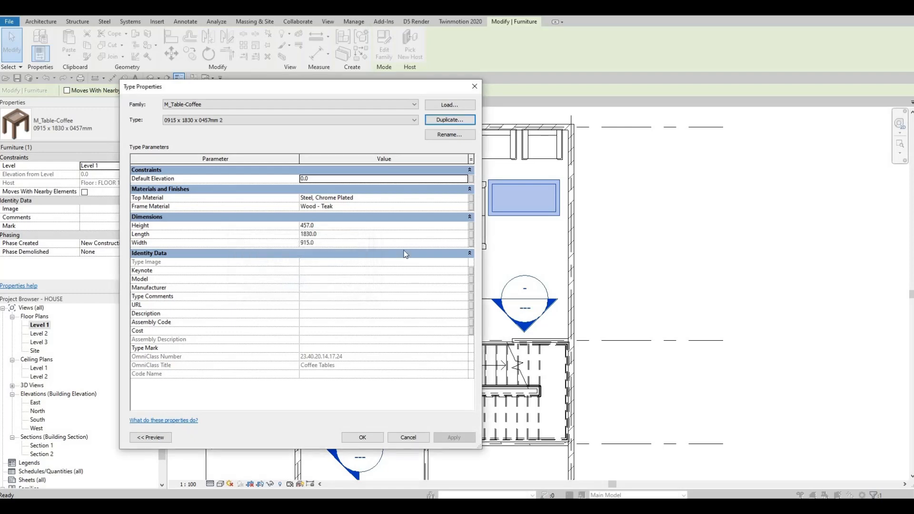
pyautogui.click(324, 243)
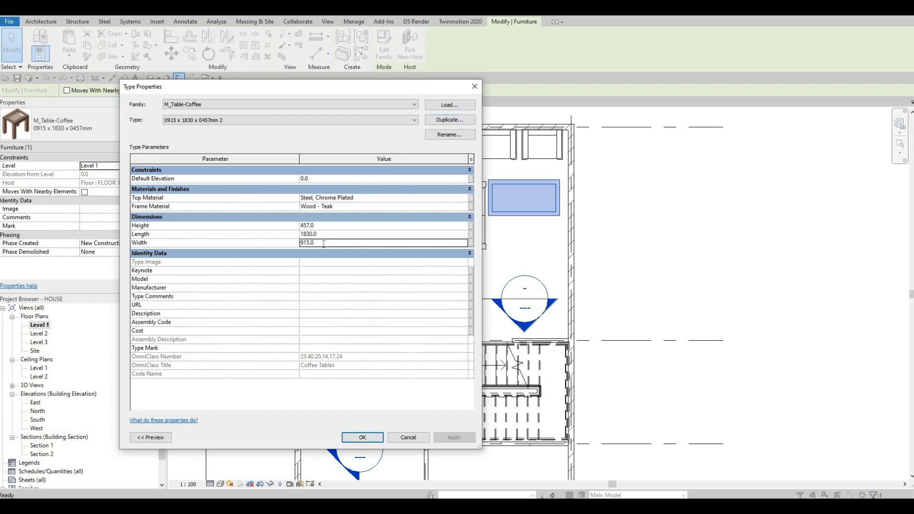
pyautogui.write('700')
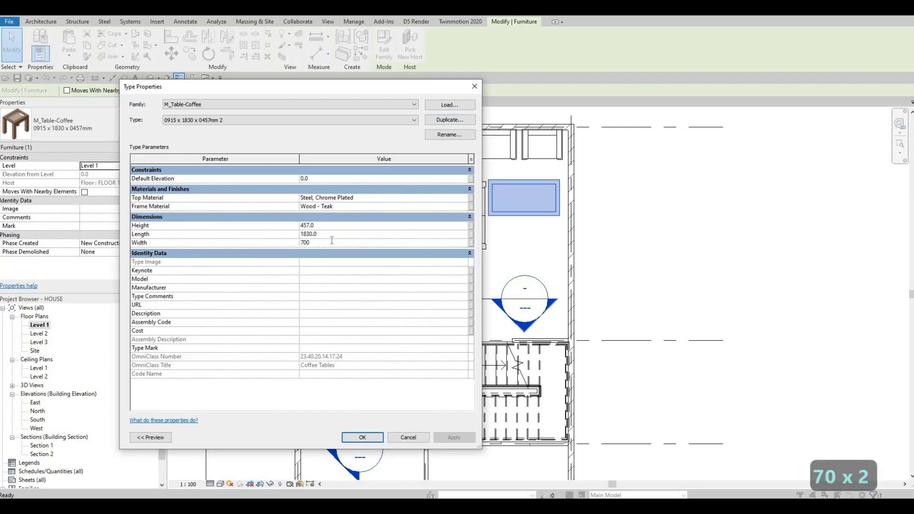
pyautogui.click(364, 438)
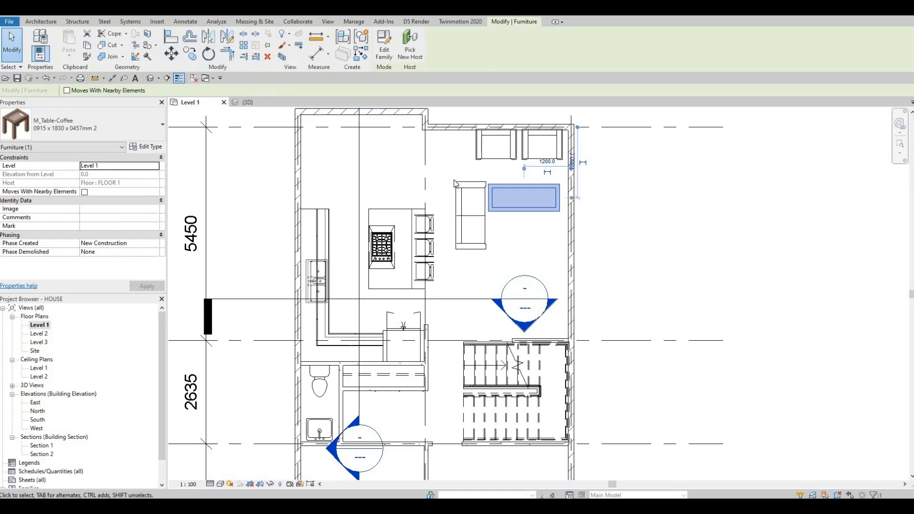
# Step: Rotate the coffee table 90° about its centre so its long side runs parallel to the sofa
pyautogui.press('r')
pyautogui.press('o')
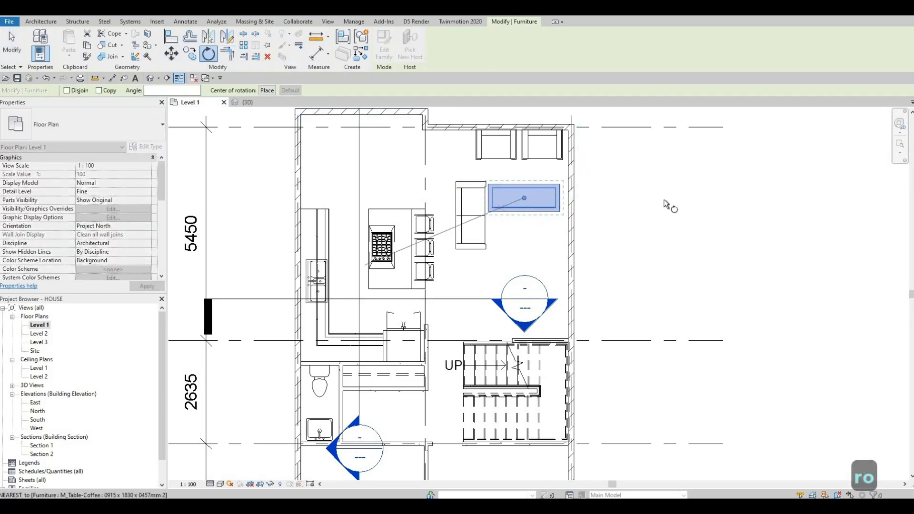
pyautogui.click(647, 164)
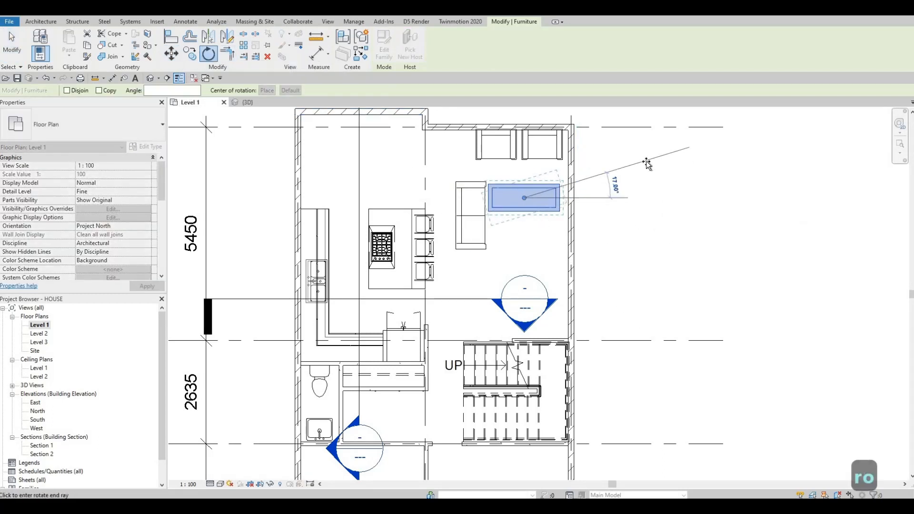
pyautogui.write('90')
pyautogui.press('Return')
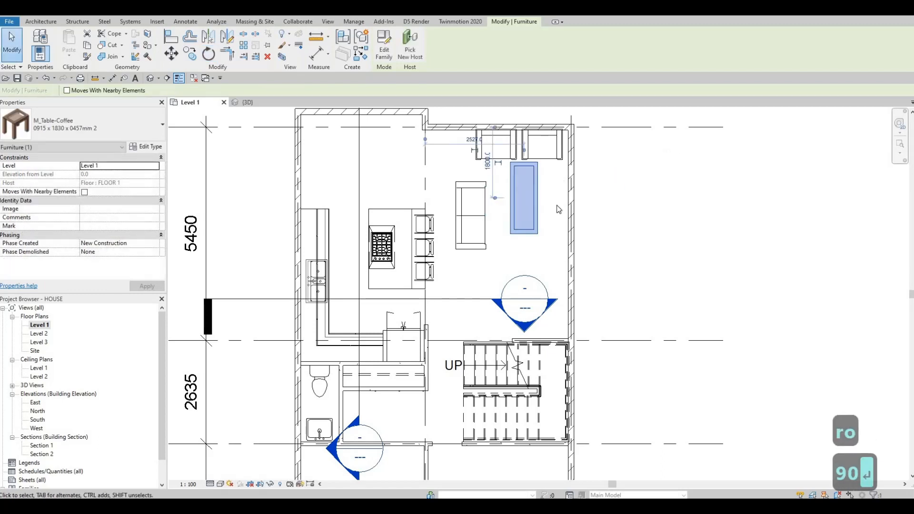
pyautogui.press('Escape')
# Step: Nudge the coffee table ten increments down in plan, away from the armchairs and alongside the sofa
pyautogui.click(536, 197)
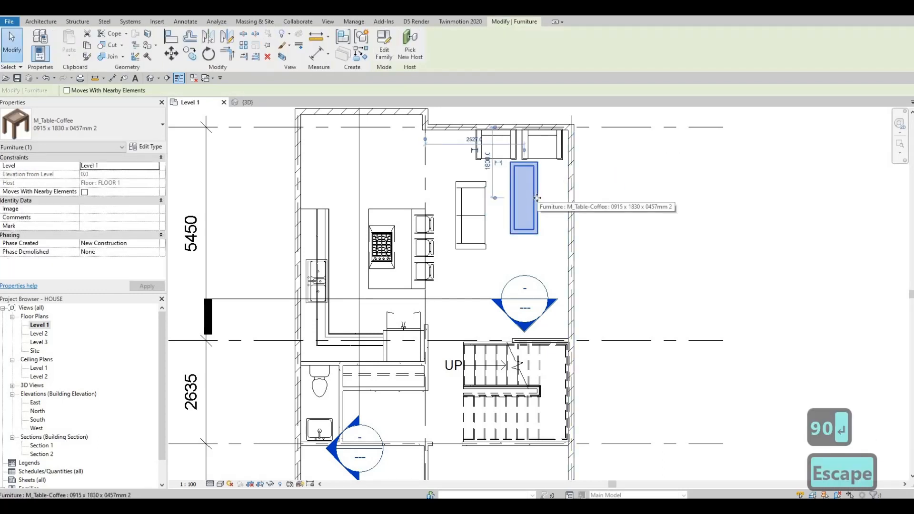
pyautogui.press('Down')
pyautogui.press('Down')
pyautogui.press('Down')
pyautogui.press('Down')
pyautogui.press('Down')
pyautogui.press('Down')
pyautogui.press('Down')
pyautogui.press('Down')
pyautogui.press('Down')
pyautogui.press('Down')
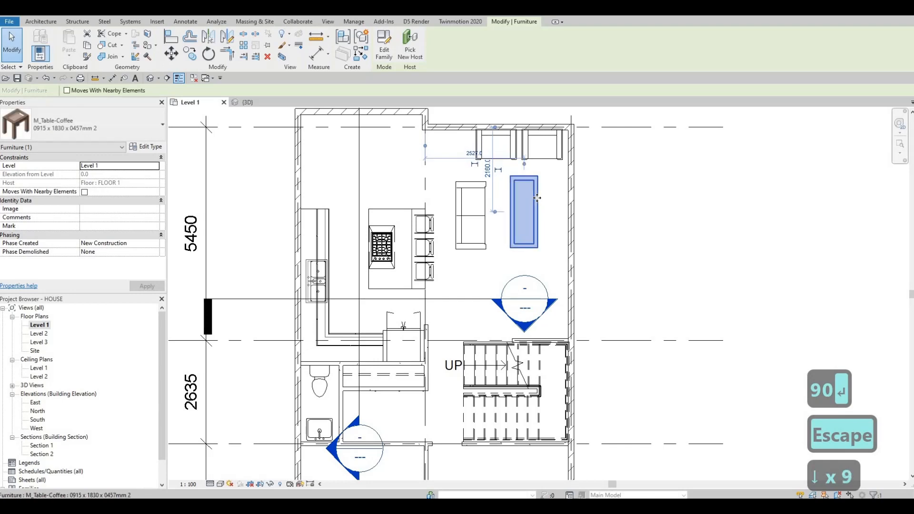
pyautogui.press('Escape')
pyautogui.press('Escape')
# Step: Set the length of the coffee table's type 0915 x 1830 x 0457mm 2 to 1700 mm
pyautogui.click(536, 200)
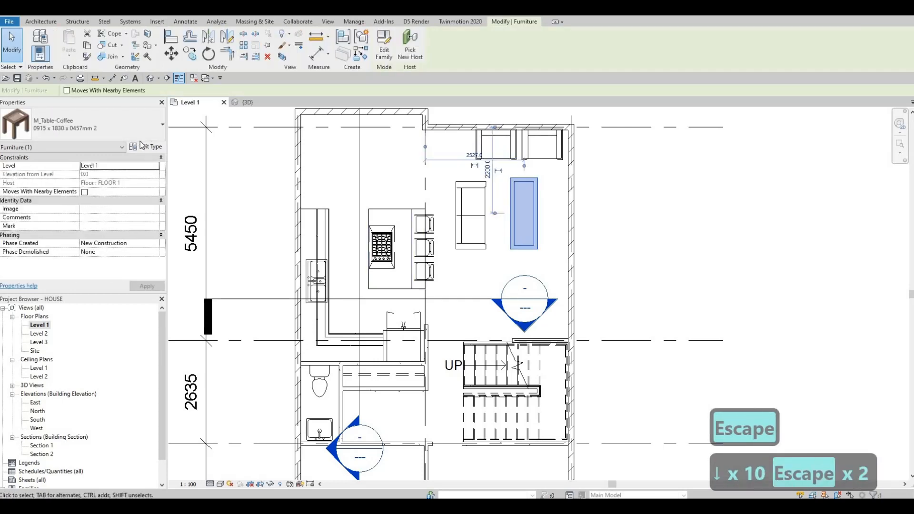
pyautogui.click(141, 147)
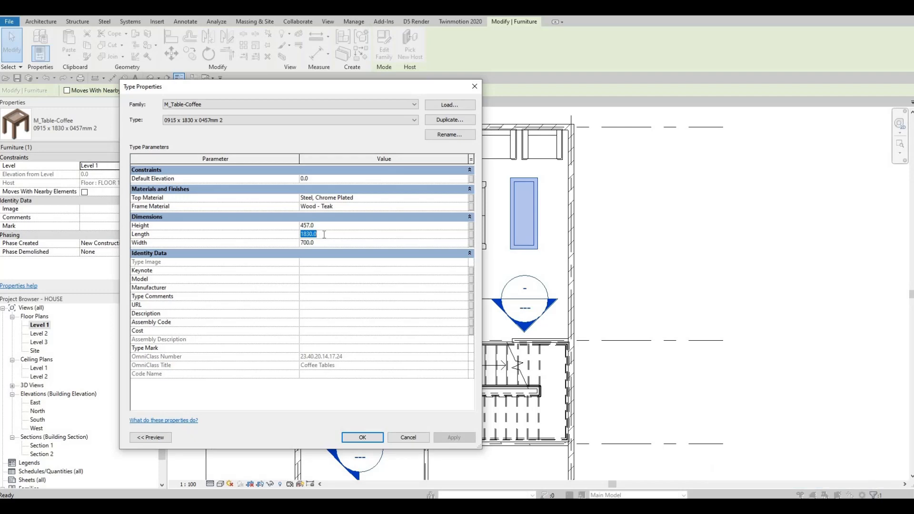
pyautogui.click(324, 235)
pyautogui.write('1700')
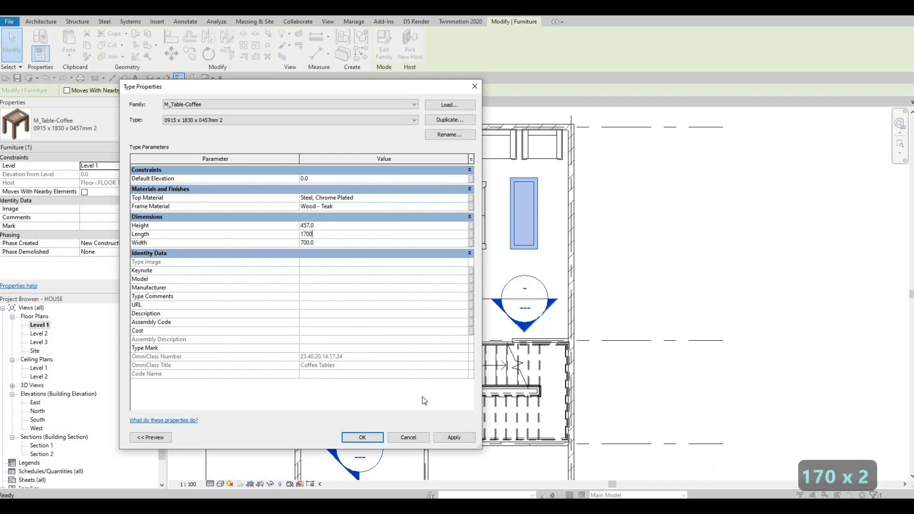
pyautogui.click(447, 439)
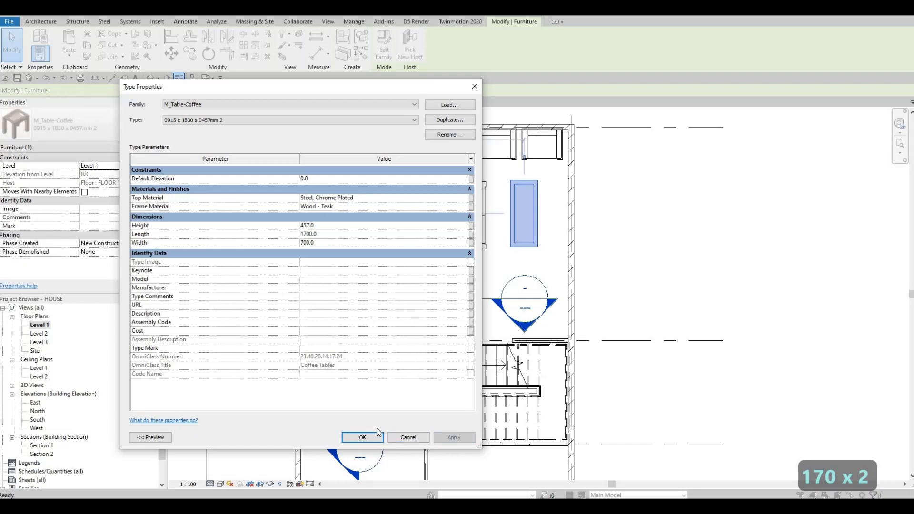
pyautogui.click(362, 437)
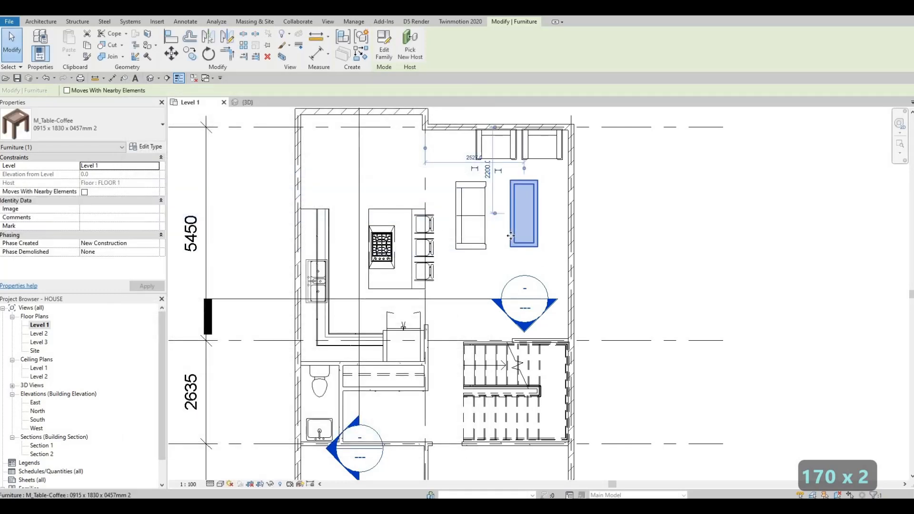
# Step: Nudge the coffee table one increment towards the sofa and back again, then deselect it
pyautogui.press('Left')
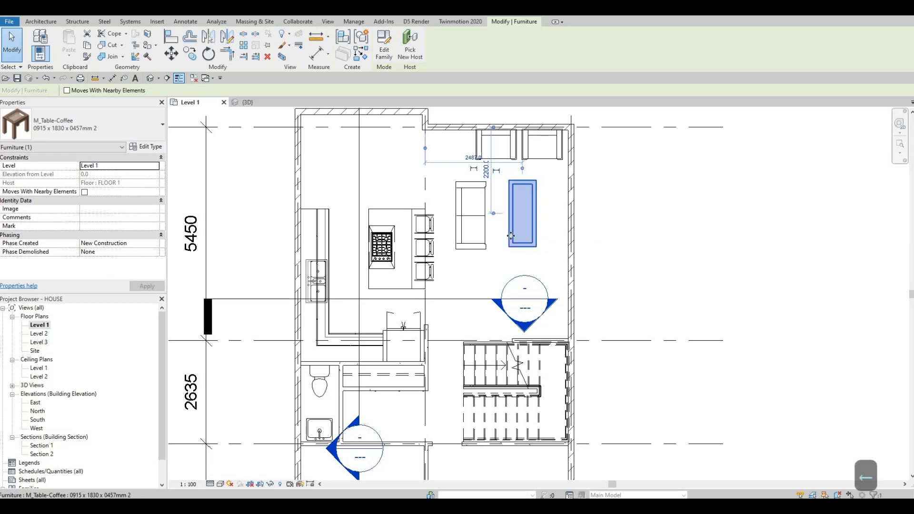
pyautogui.press('Right')
pyautogui.press('Escape')
pyautogui.press('Escape')
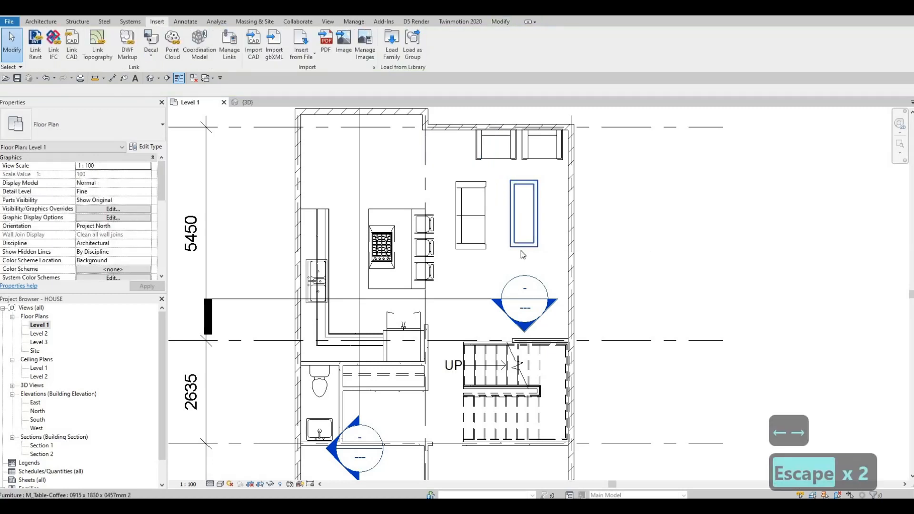
# Step: Load the M_TV - Flat Screen family from the Furniture folder of the Canada library
pyautogui.click(392, 42)
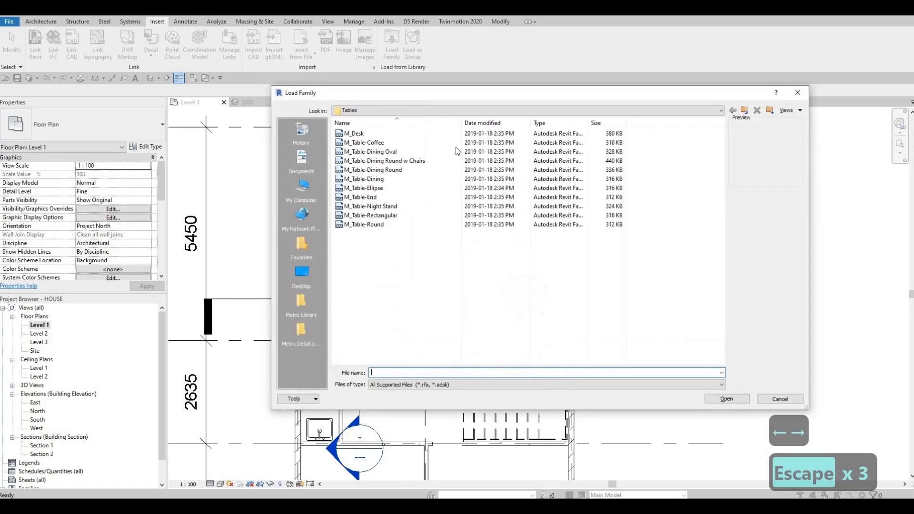
pyautogui.click(515, 108)
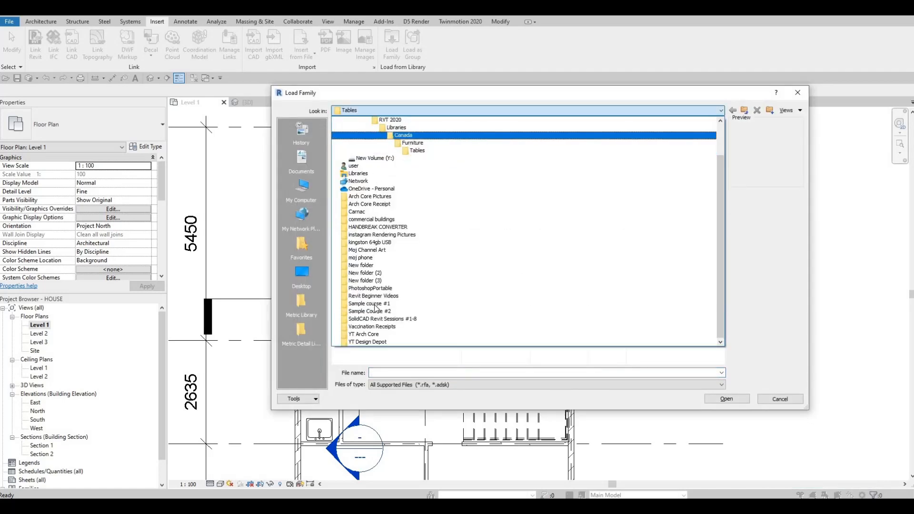
pyautogui.click(403, 134)
pyautogui.doubleClick(362, 260)
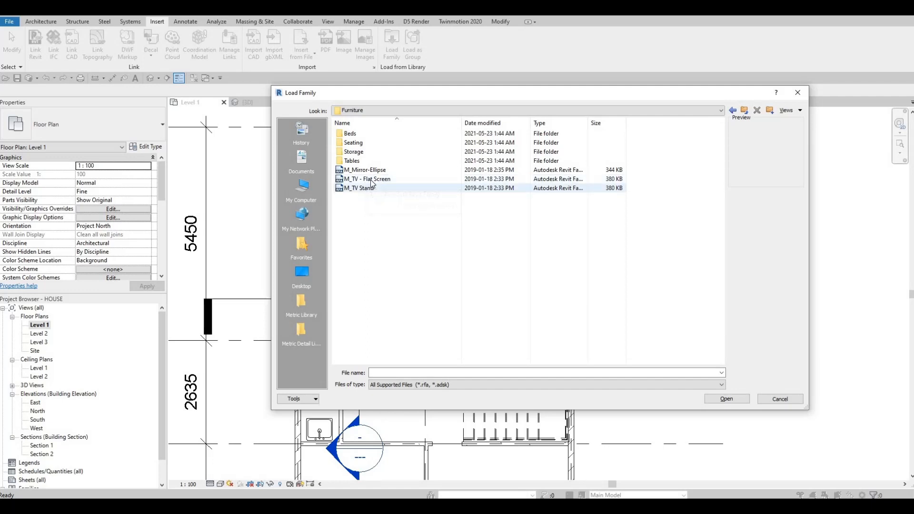
pyautogui.click(371, 179)
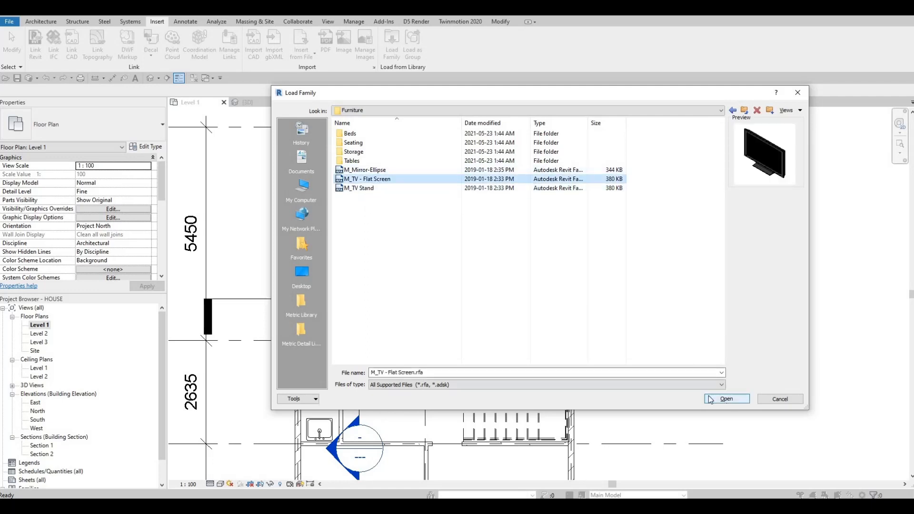
pyautogui.click(710, 399)
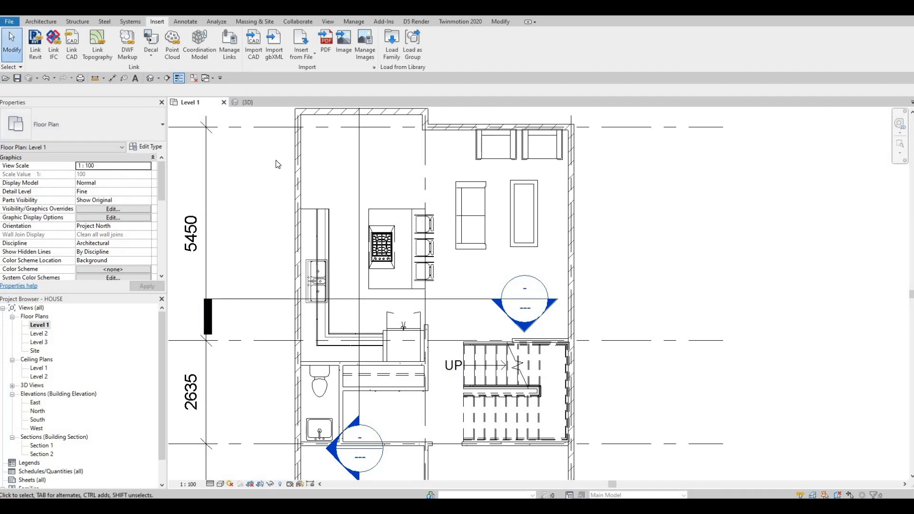
# Step: Place the 0810mm flat-screen TV against the living room's right exterior wall, rotated to face the sofa and aligned with the coffee table's centre
pyautogui.press('c')
pyautogui.press('m')
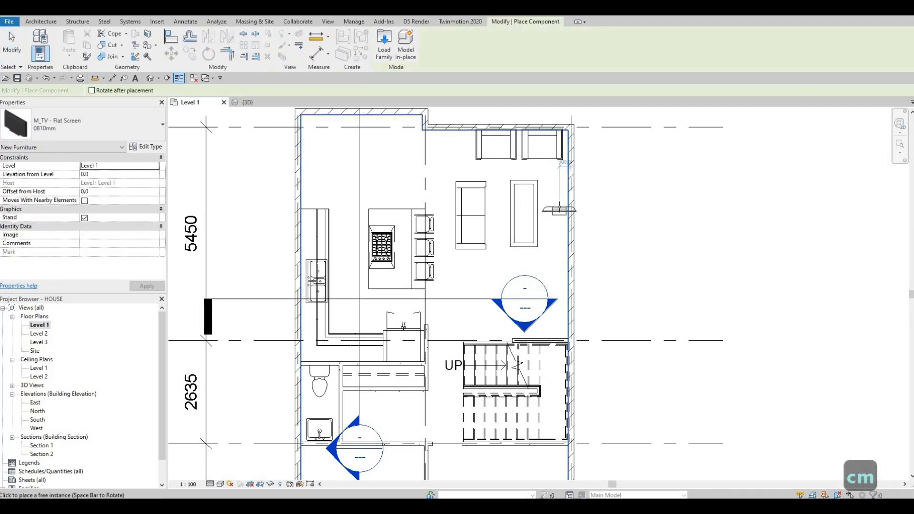
pyautogui.press('c')
pyautogui.press('m')
pyautogui.press('c')
pyautogui.press('m')
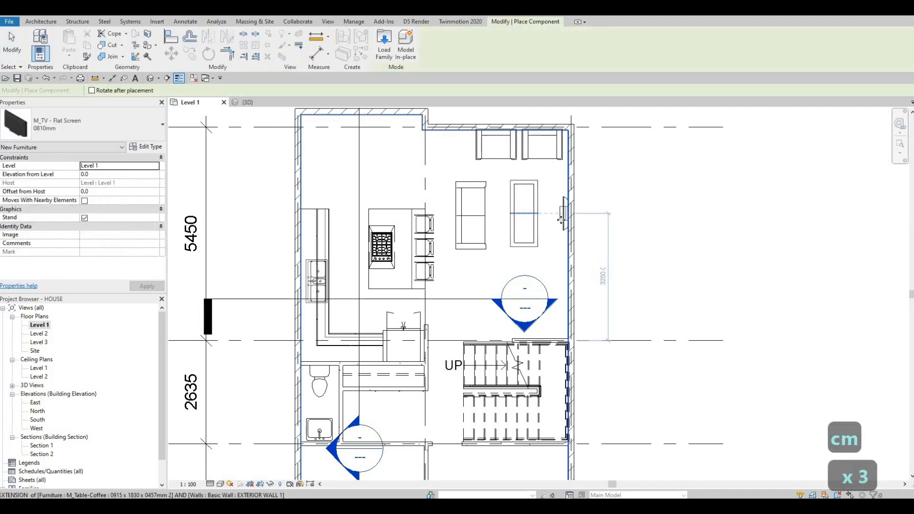
pyautogui.click(562, 220)
pyautogui.press('Escape')
pyautogui.press('Escape')
# Step: Change the placed TV to the 1270mm type
pyautogui.click(563, 214)
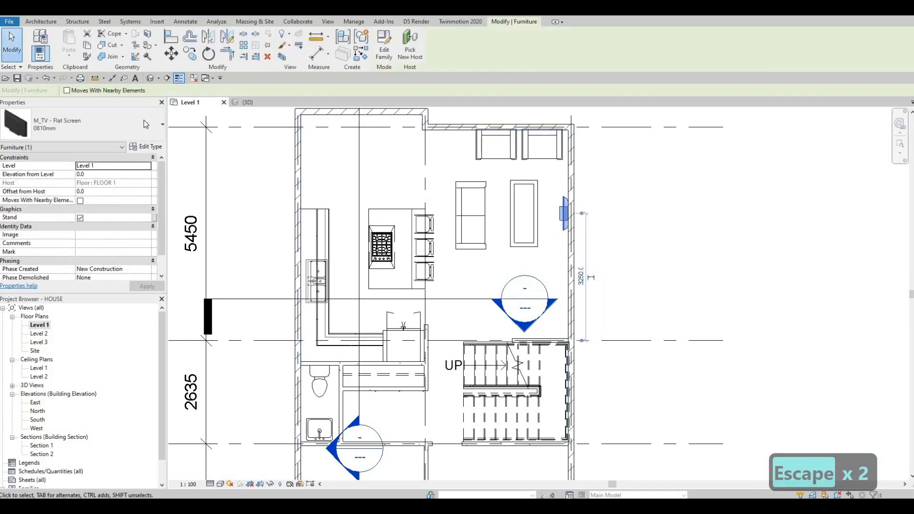
pyautogui.click(86, 124)
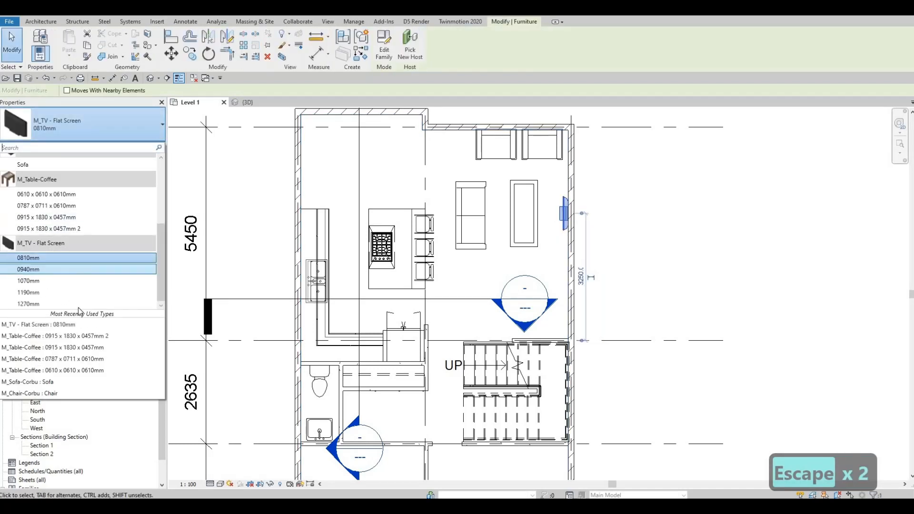
pyautogui.scroll(-1, 52, 300)
pyautogui.click(57, 304)
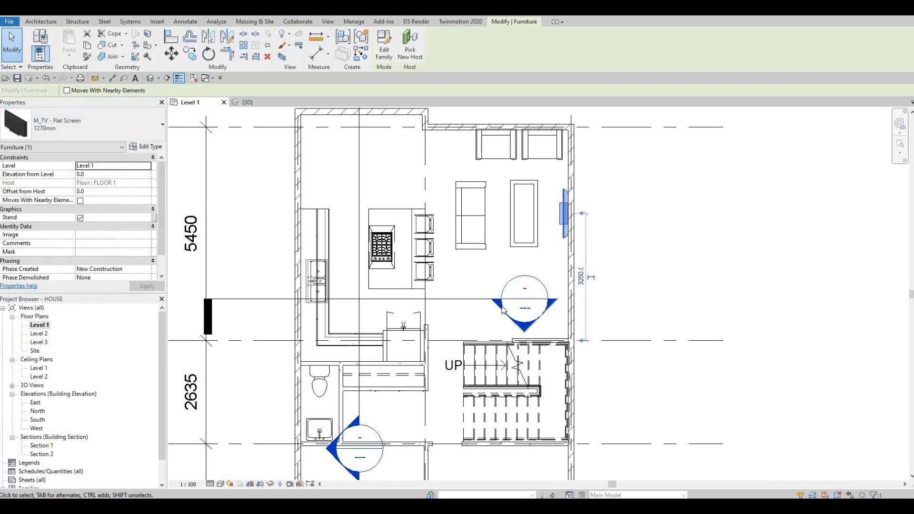
pyautogui.press('Escape')
pyautogui.press('Escape')
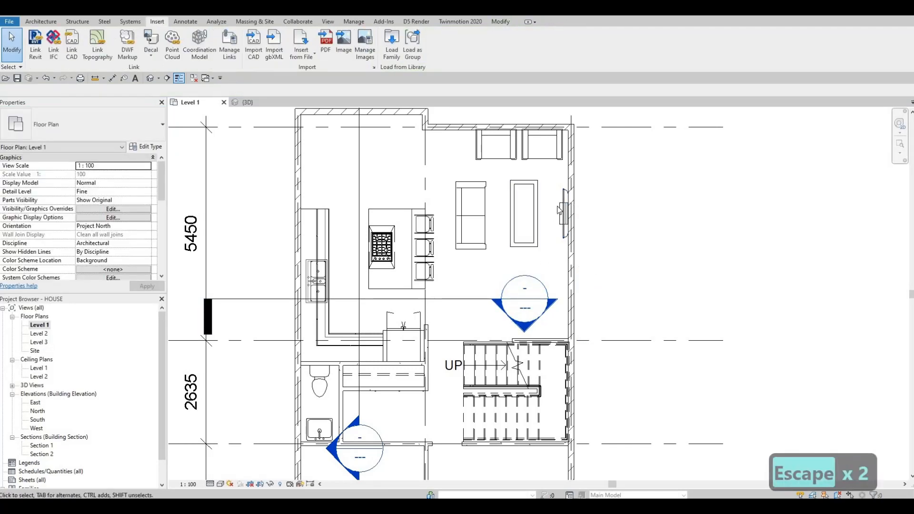
# Step: Compare the table families in the Furniture library's Tables folder and load M_Table-Dining Round w Chairs
pyautogui.moveTo(393, 275); pyautogui.dragTo(472, 271, button='middle')
pyautogui.moveTo(622, 267); pyautogui.dragTo(615, 279, button='middle')
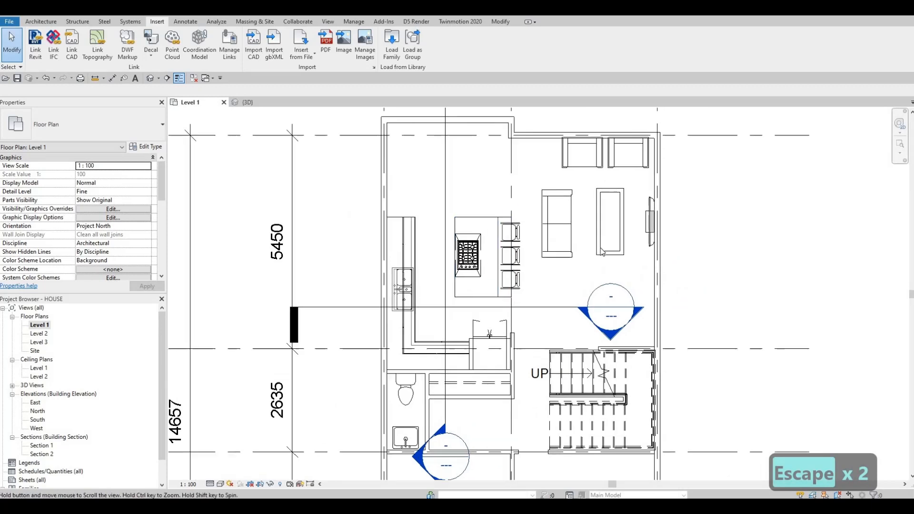
pyautogui.moveTo(560, 286); pyautogui.dragTo(567, 335, button='middle')
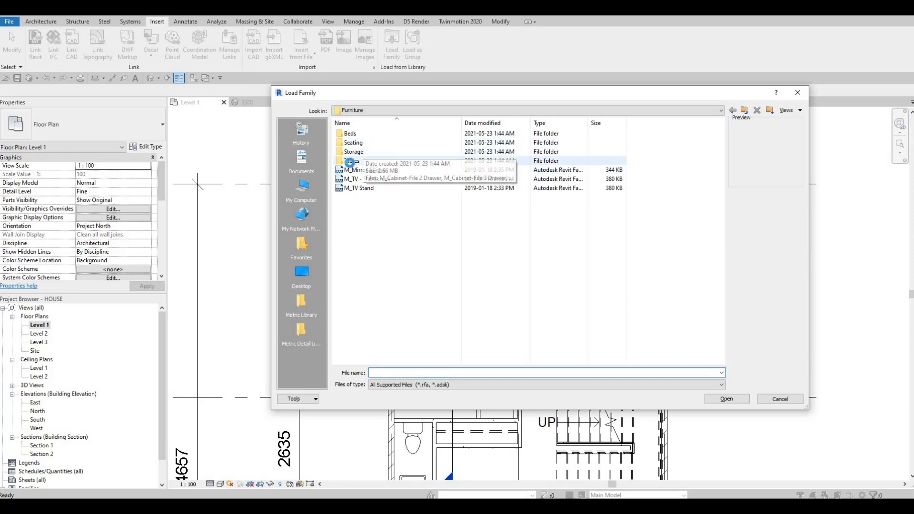
pyautogui.doubleClick(350, 161)
pyautogui.click(362, 142)
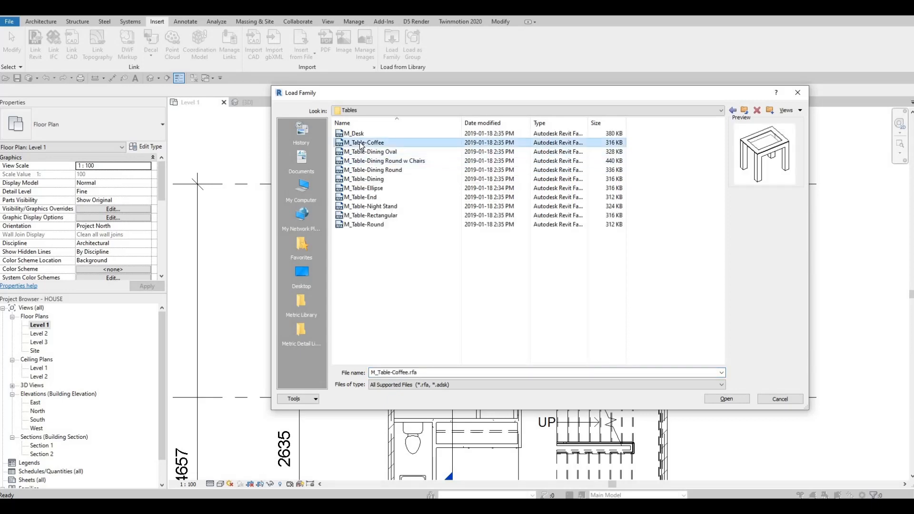
pyautogui.press('Down')
pyautogui.press('Down')
pyautogui.press('Down')
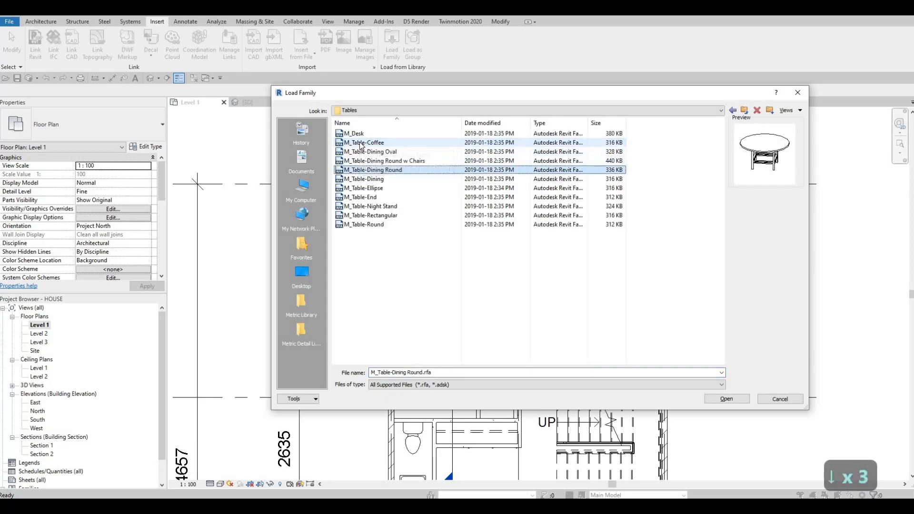
pyautogui.press('Up')
pyautogui.press('Up')
pyautogui.press('Down')
pyautogui.press('Down')
pyautogui.press('Down')
pyautogui.press('Down')
pyautogui.press('Up')
pyautogui.press('Up')
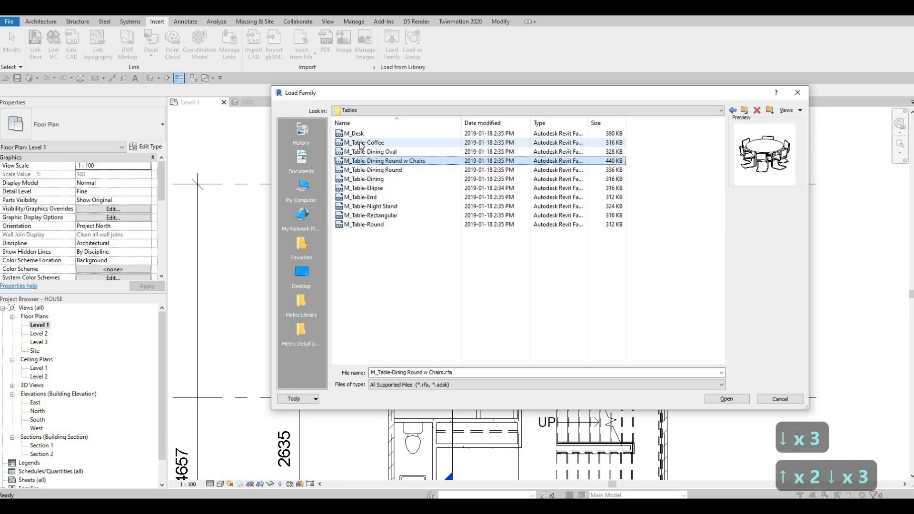
pyautogui.click(726, 400)
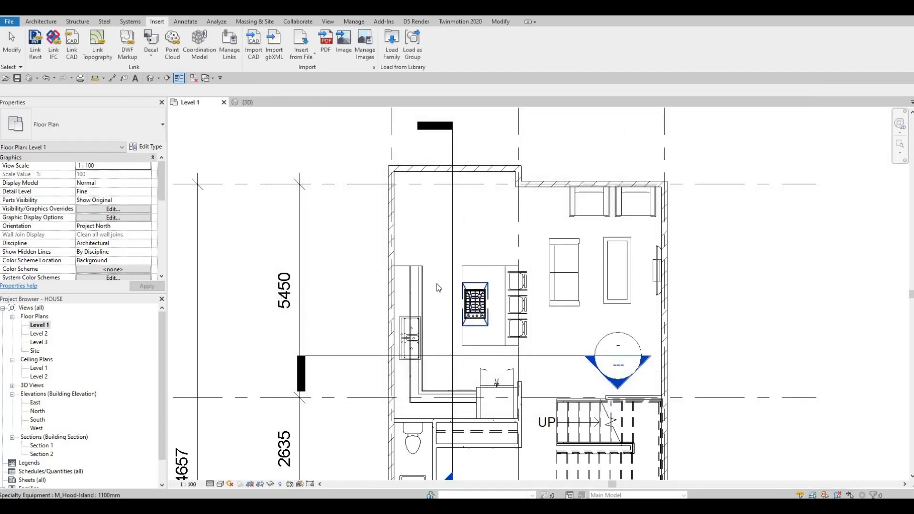
# Step: Place the 0915mm Diameter round dining table with chairs on the Section 1 line, above the kitchen island in plan
pyautogui.press('c')
pyautogui.press('m')
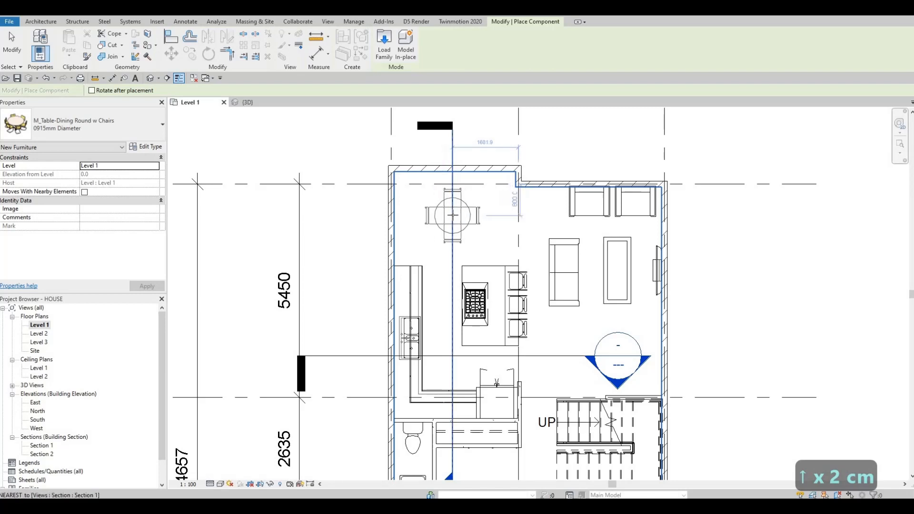
pyautogui.click(455, 226)
pyautogui.press('Escape')
pyautogui.press('Escape')
pyautogui.press('Escape')
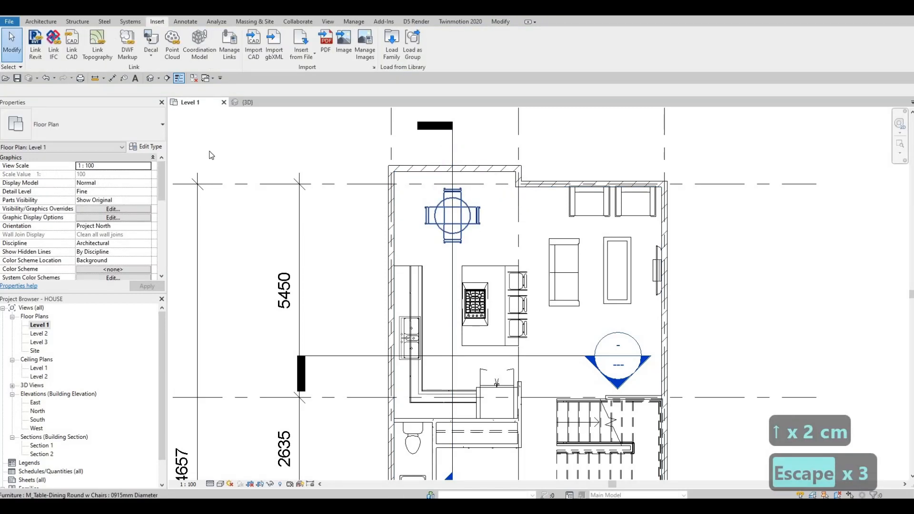
# Step: Try the 2134mm, 1525mm and 0915mm Diameter types on the round dining table
pyautogui.click(452, 217)
pyautogui.click(95, 124)
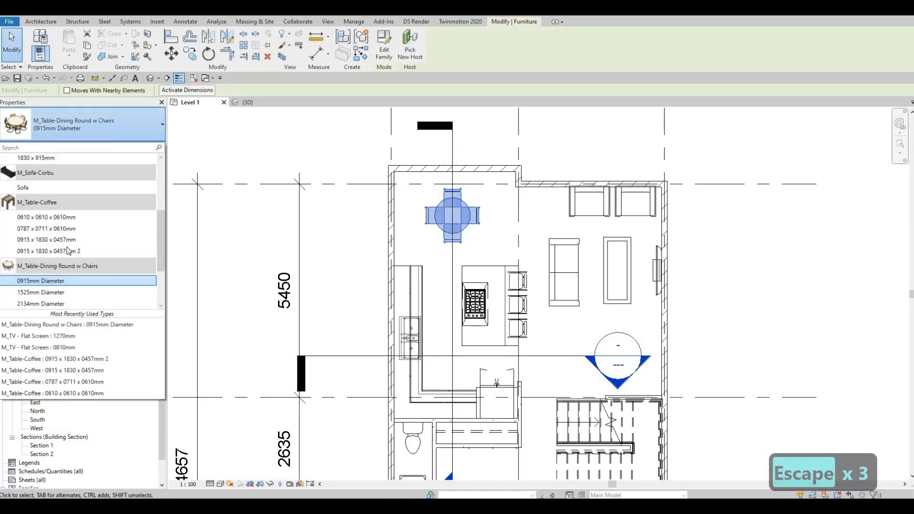
pyautogui.click(64, 235)
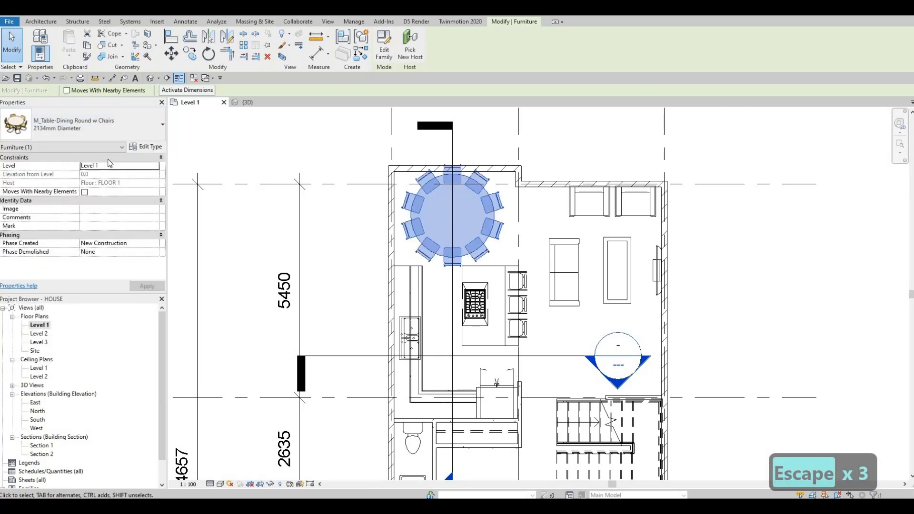
pyautogui.click(125, 126)
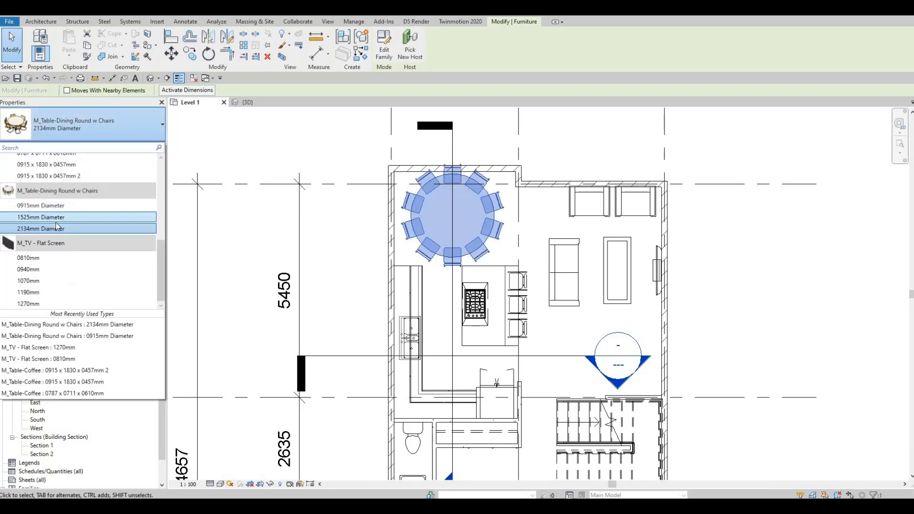
pyautogui.click(58, 223)
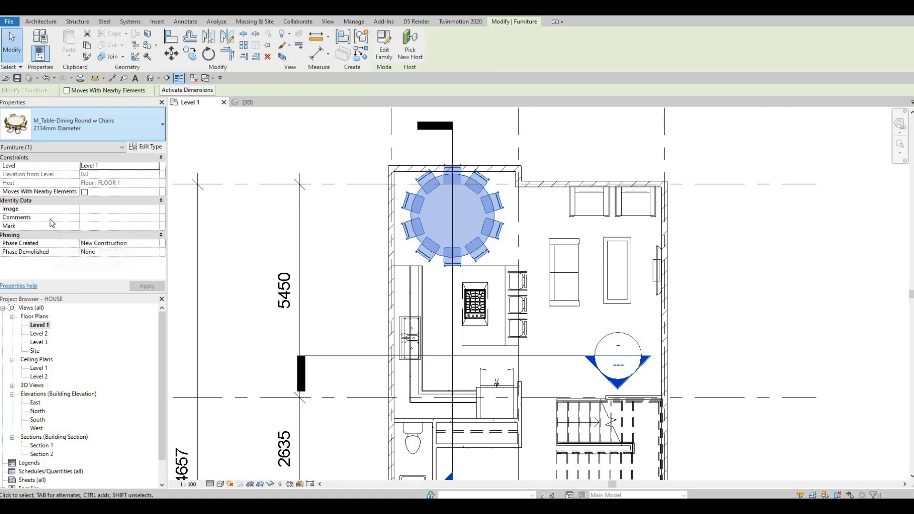
pyautogui.click(52, 218)
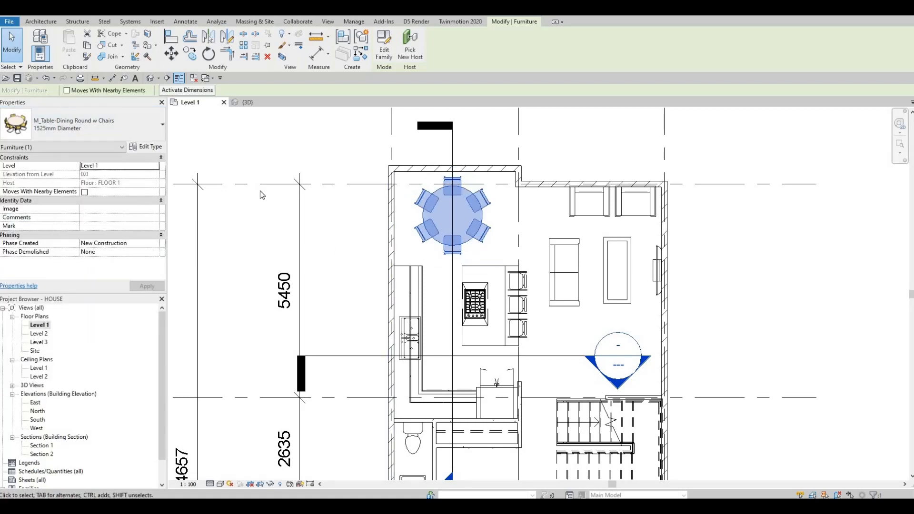
pyautogui.click(136, 128)
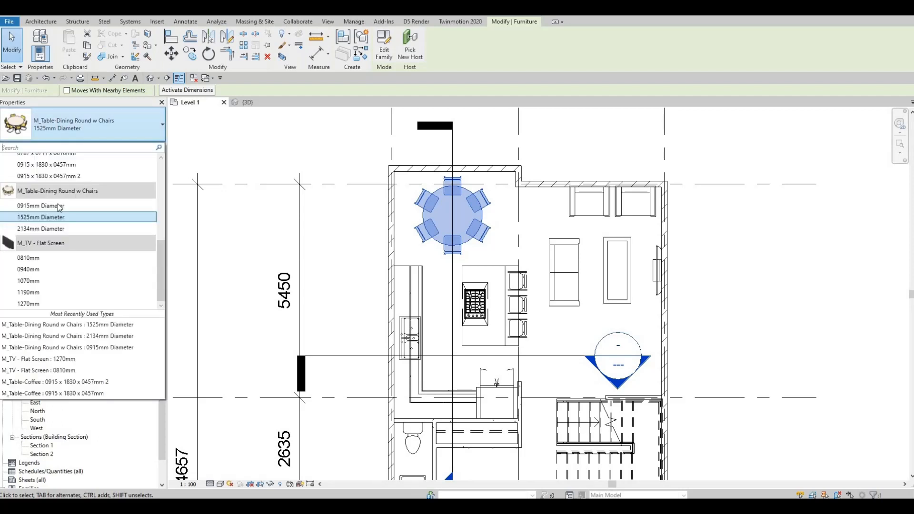
pyautogui.click(54, 206)
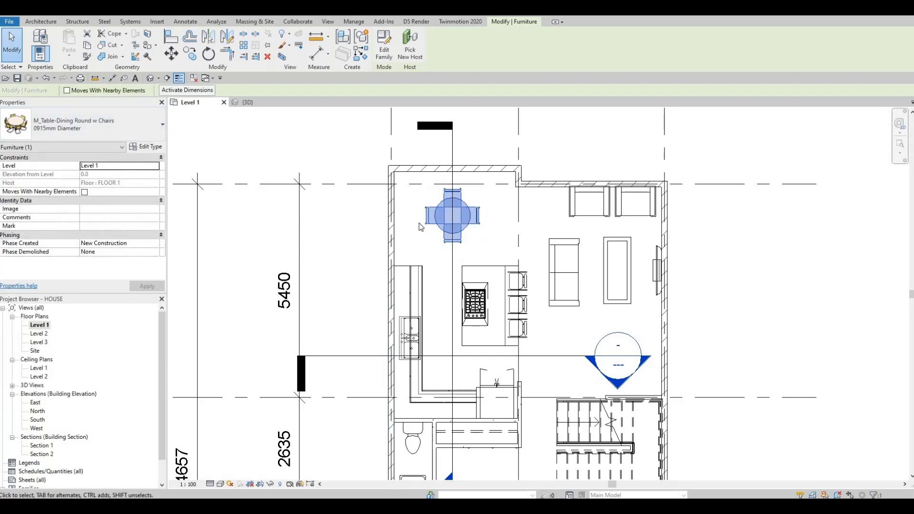
# Step: Switch the round dining table to the 1525mm Diameter type and deselect it
pyautogui.click(95, 125)
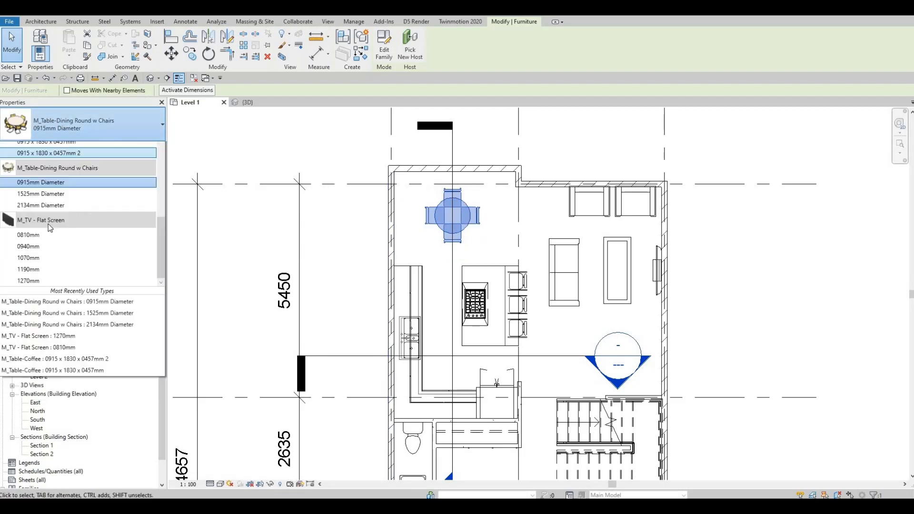
pyautogui.scroll(1, 52, 220)
pyautogui.click(52, 219)
pyautogui.press('Escape')
pyautogui.press('Escape')
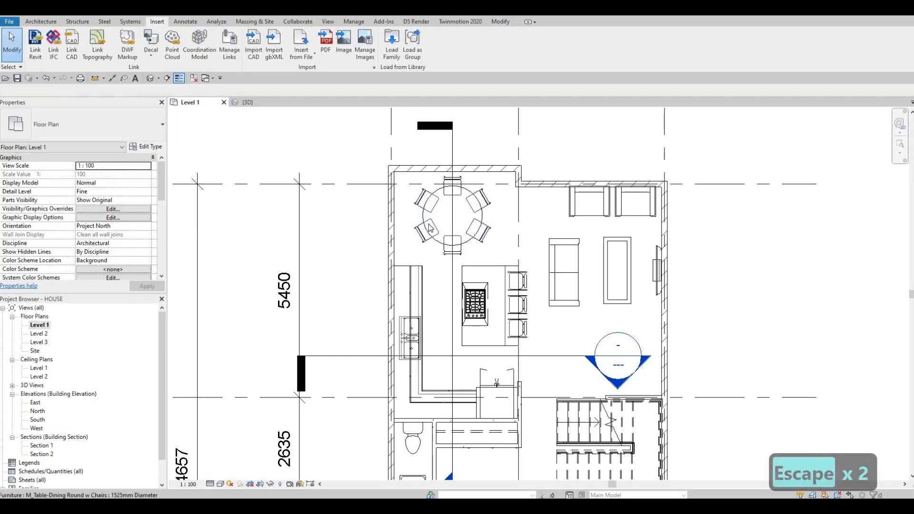
# Step: Nudge the round dining table with chairs slightly to the left, clear of the Section 1 line, and deselect it
pyautogui.click(428, 224)
pyautogui.press('Left')
pyautogui.press('Left')
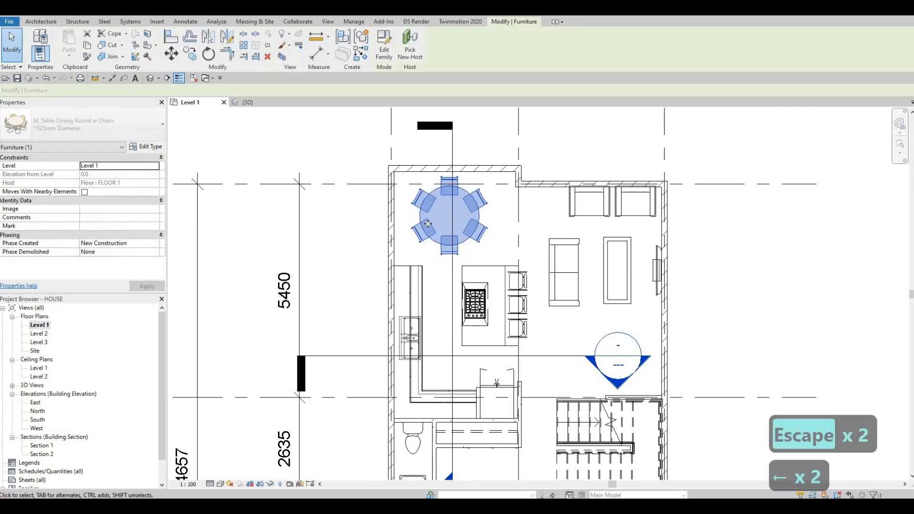
pyautogui.press('Down')
pyautogui.press('Down')
pyautogui.press('Right')
pyautogui.press('Up')
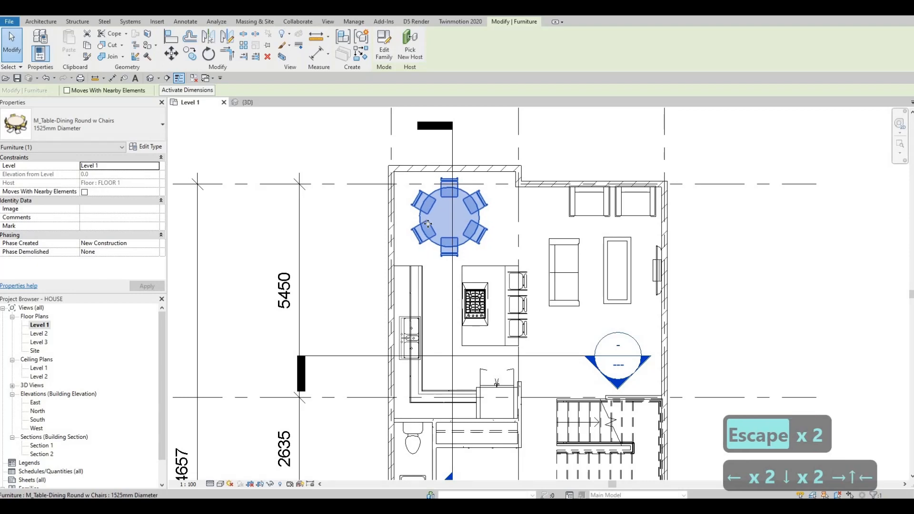
pyautogui.press('Left')
pyautogui.press('Left')
pyautogui.press('Escape')
pyautogui.press('Escape')
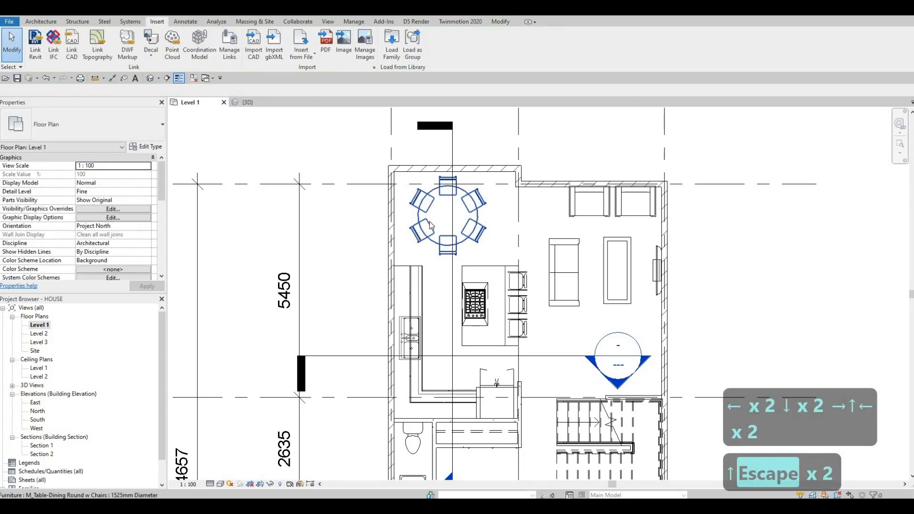
# Step: Stretch the Section 1 line so that its section head sits outside the house, below grid D in plan
pyautogui.scroll(-3, 514, 286)
pyautogui.moveTo(490, 397); pyautogui.dragTo(443, 272, button='middle')
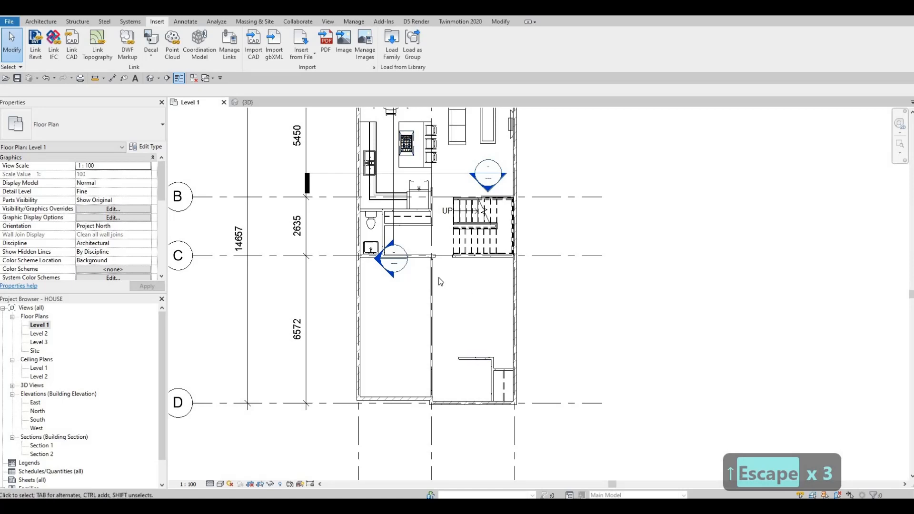
pyautogui.scroll(1, 358, 241)
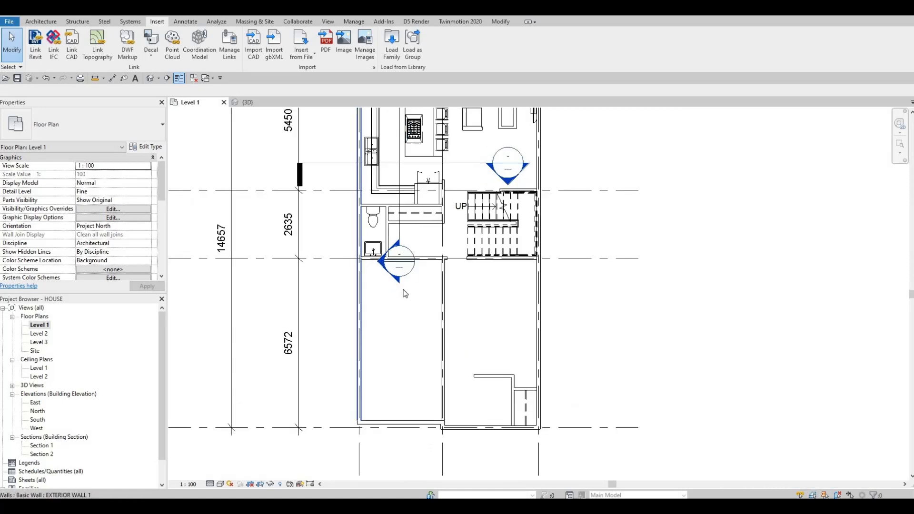
pyautogui.scroll(1, 399, 285)
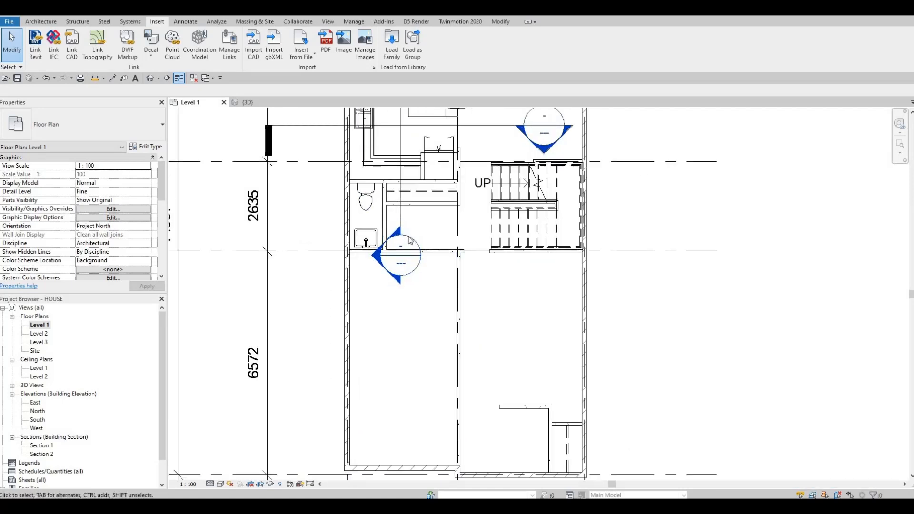
pyautogui.scroll(-2, 404, 199)
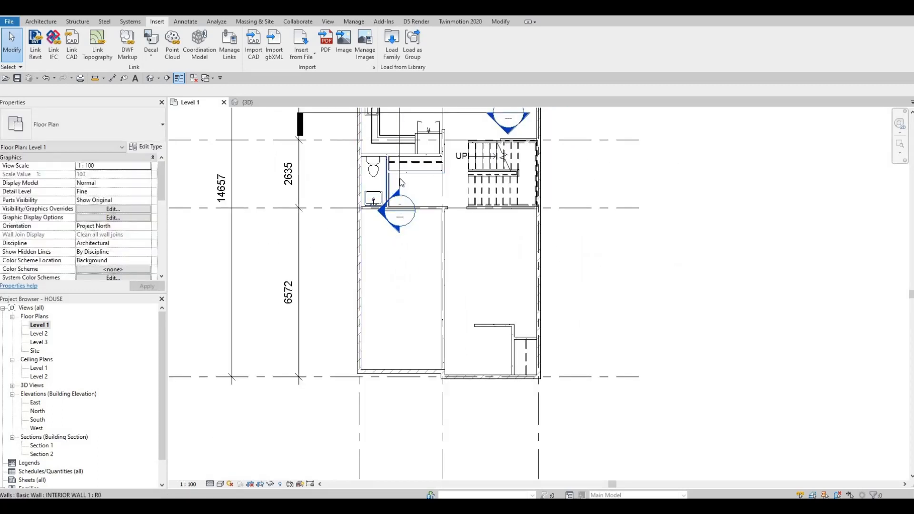
pyautogui.click(399, 224)
pyautogui.scroll(-2, 410, 268)
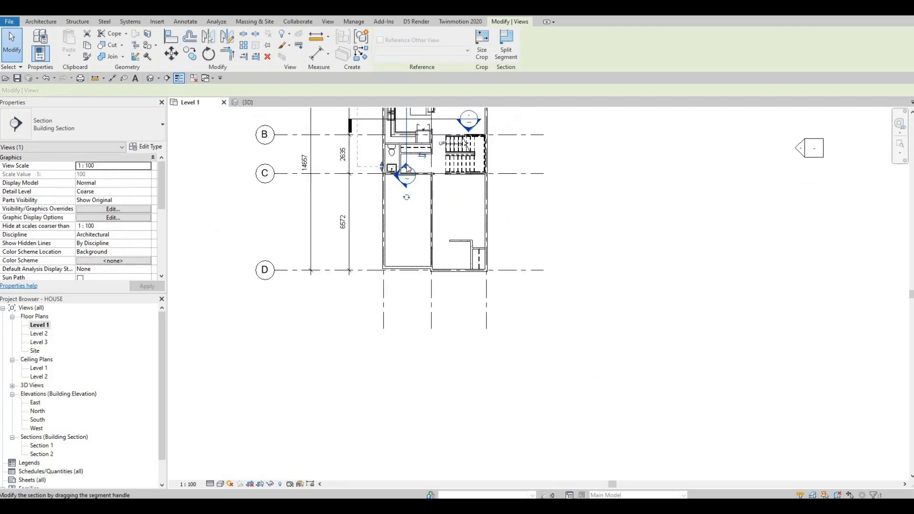
pyautogui.click(406, 220)
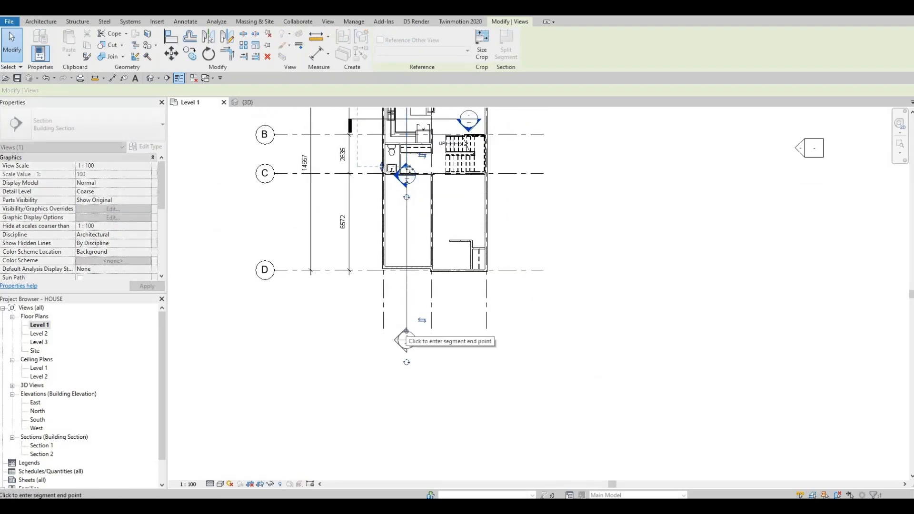
pyautogui.click(410, 206)
pyautogui.scroll(2, 414, 186)
pyautogui.scroll(2, 413, 184)
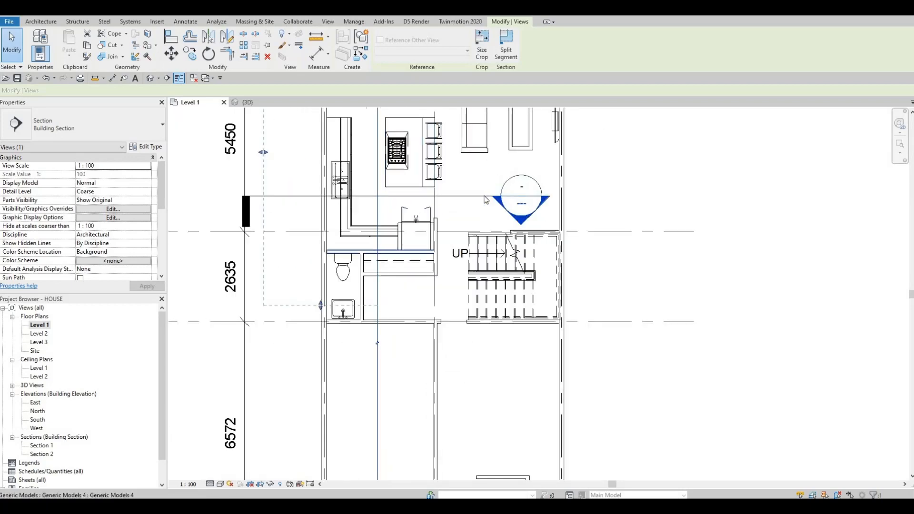
# Step: Move the Section 2 head out of the living area to beyond the right exterior wall in plan
pyautogui.click(501, 196)
pyautogui.moveTo(501, 196); pyautogui.dragTo(644, 196)
pyautogui.press('Escape')
pyautogui.moveTo(452, 160); pyautogui.dragTo(433, 204, button='middle')
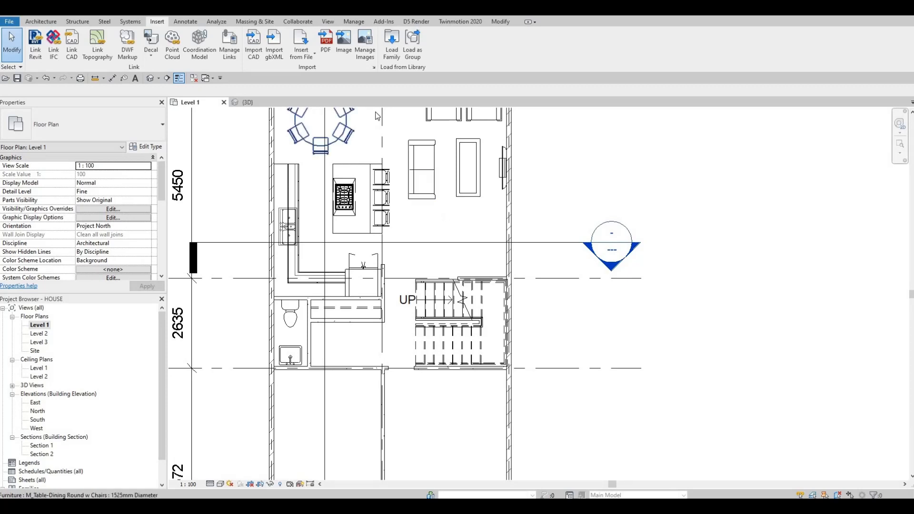
# Step: Load the M_Table-Dining family from the Furniture library's Tables folder
pyautogui.click(390, 43)
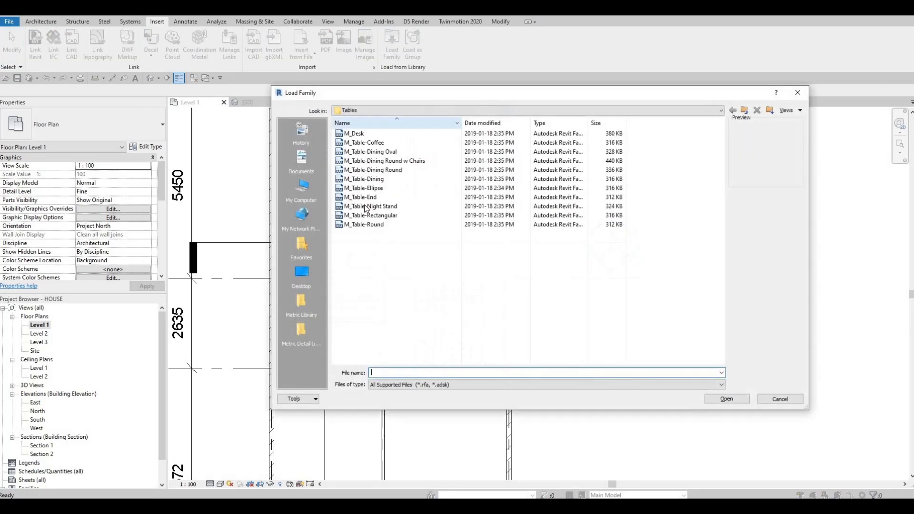
pyautogui.click(369, 179)
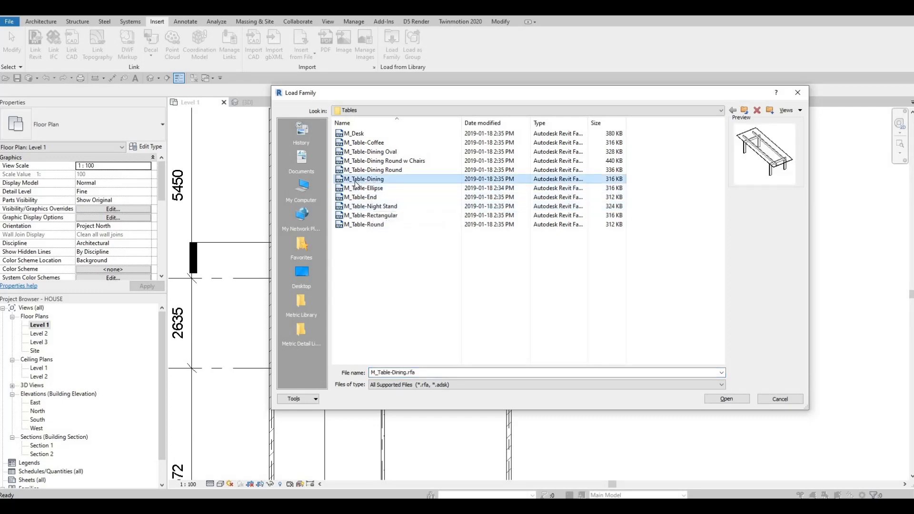
pyautogui.click(736, 398)
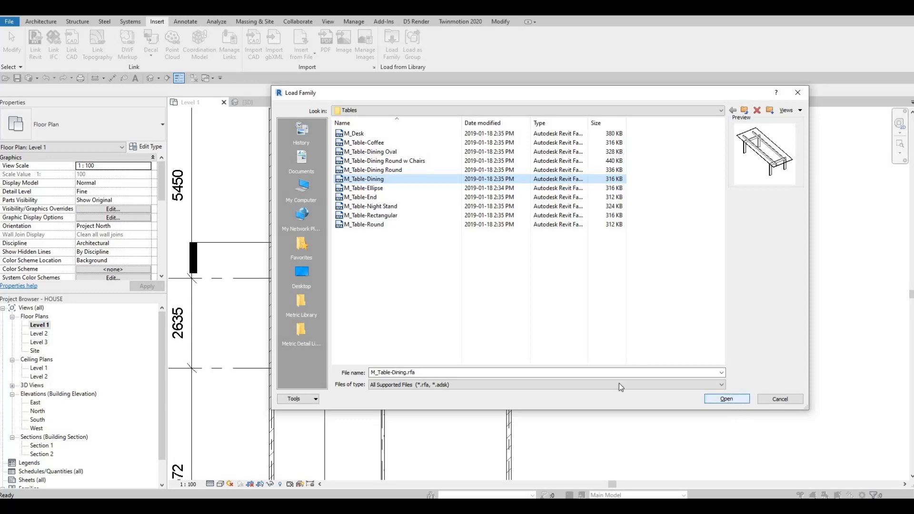
# Step: Place the 0762 x 2134mm dining table upright in plan, in the middle of the right-hand room below the stairs
pyautogui.moveTo(460, 406); pyautogui.dragTo(518, 248, button='middle')
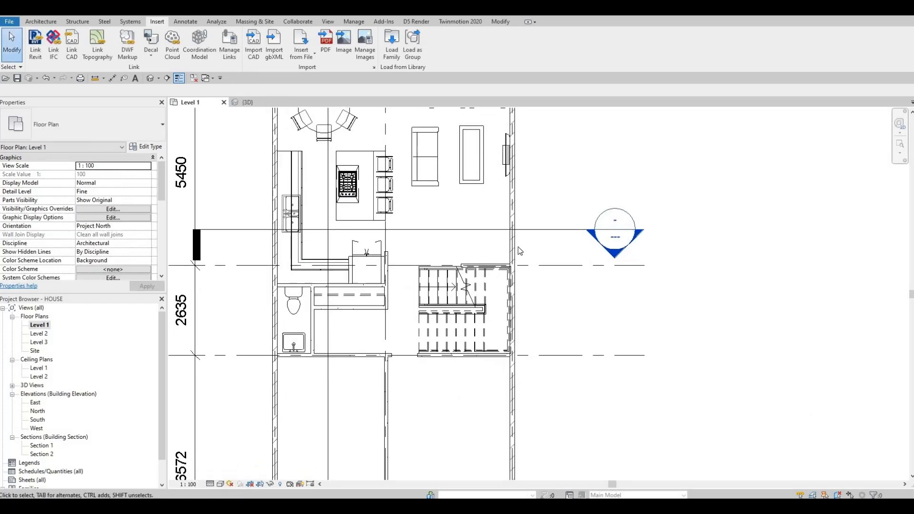
pyautogui.scroll(-1, 519, 267)
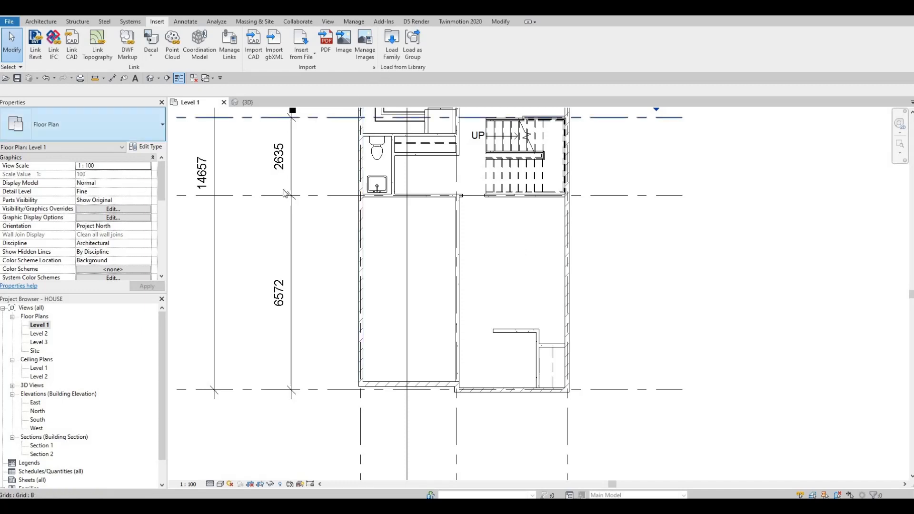
pyautogui.press('c')
pyautogui.press('m')
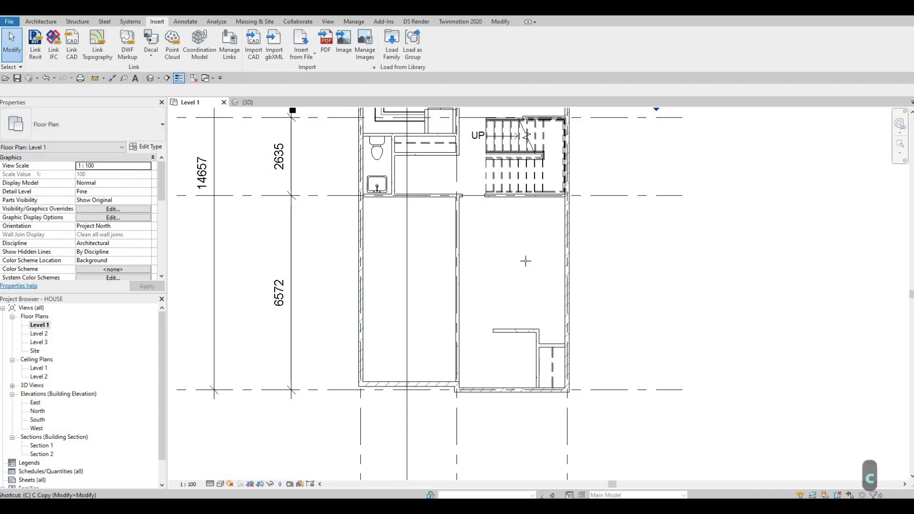
pyautogui.press('space')
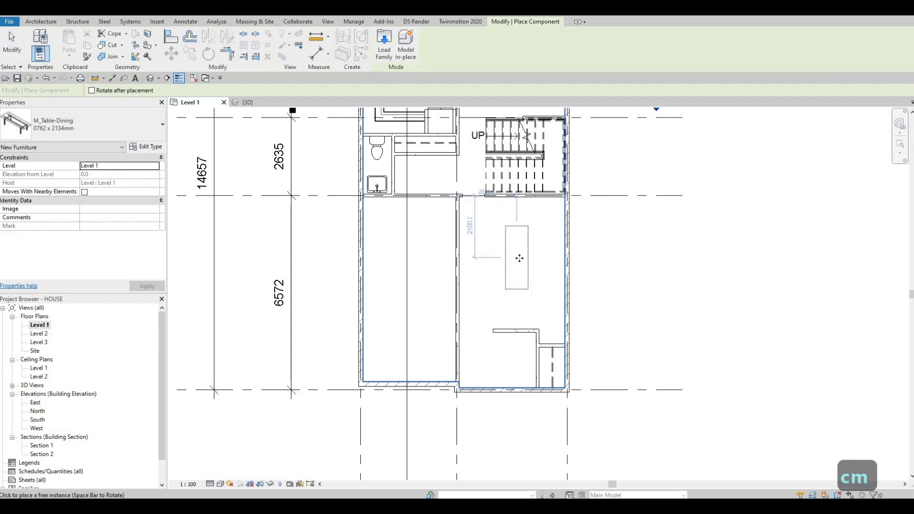
pyautogui.press('Escape')
pyautogui.press('Escape')
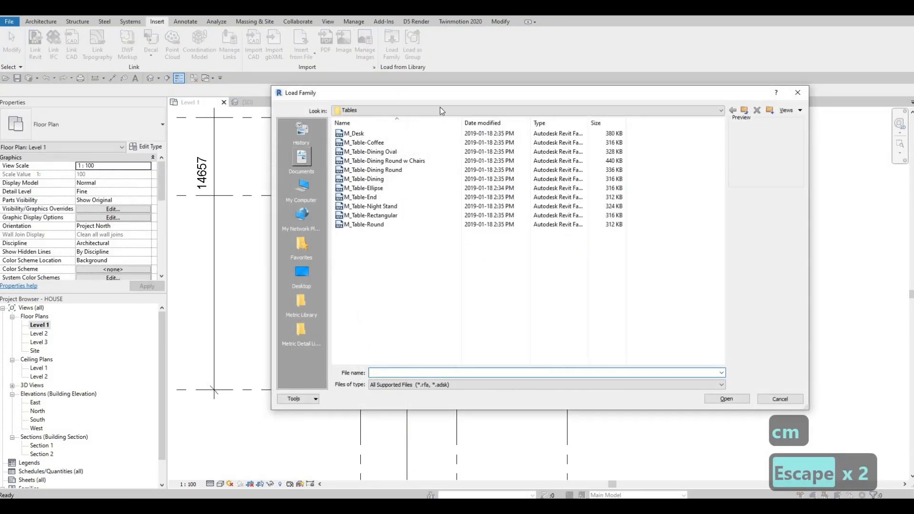
# Step: Load M_Chair-Breuer from the Furniture library's Seating folder, overwriting the version already in the project
pyautogui.click(410, 110)
pyautogui.scroll(3, 381, 190)
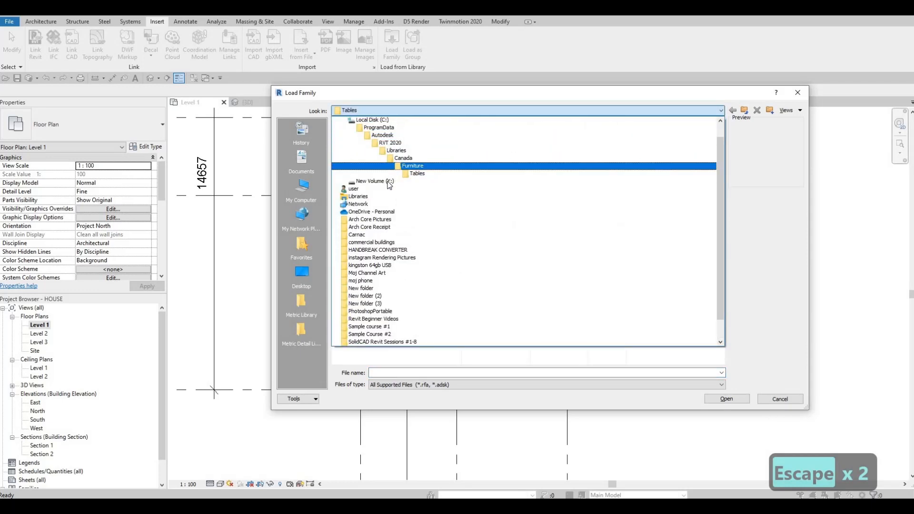
pyautogui.click(376, 168)
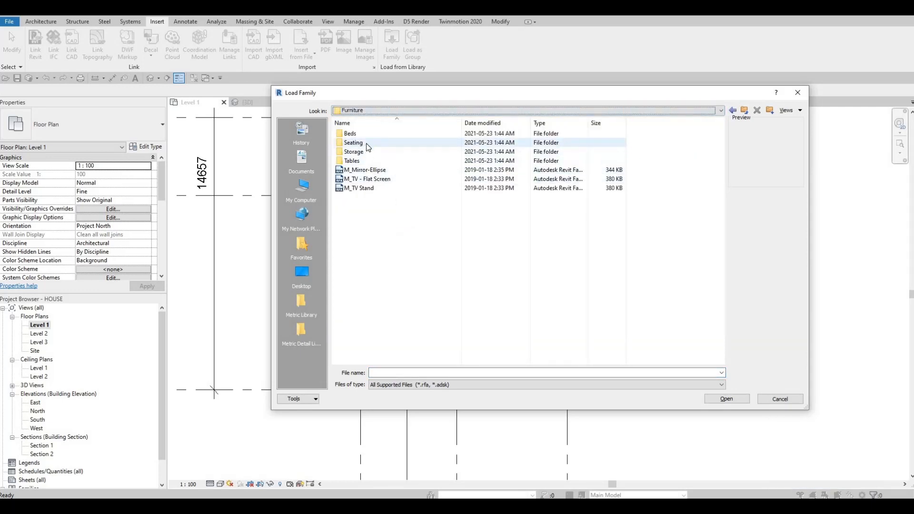
pyautogui.doubleClick(373, 142)
pyautogui.click(365, 143)
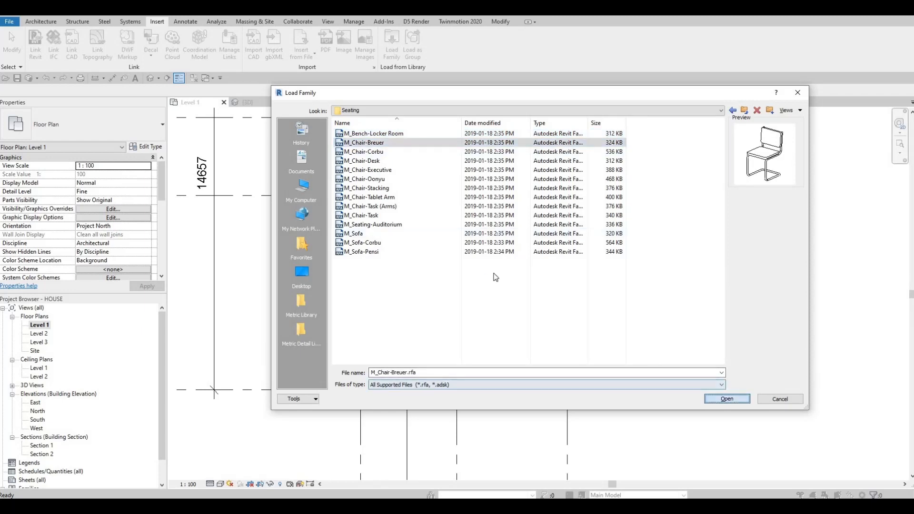
pyautogui.click(726, 398)
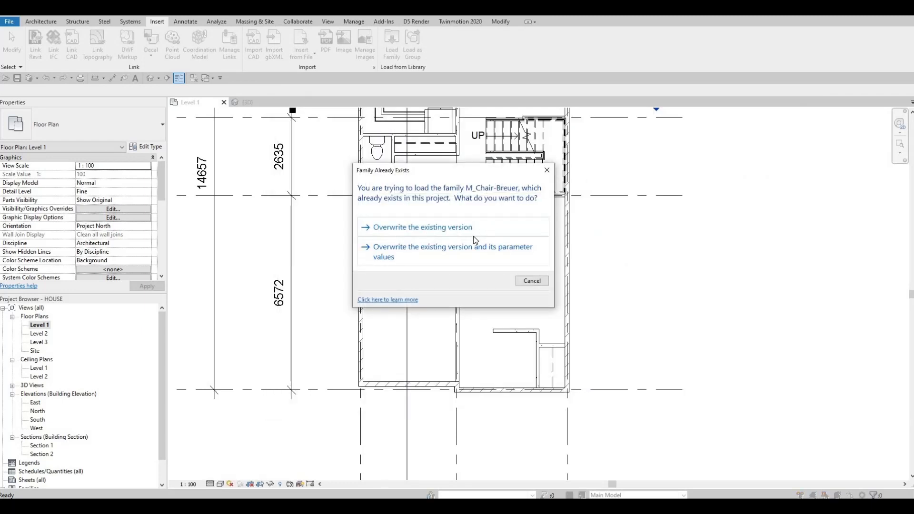
pyautogui.click(474, 235)
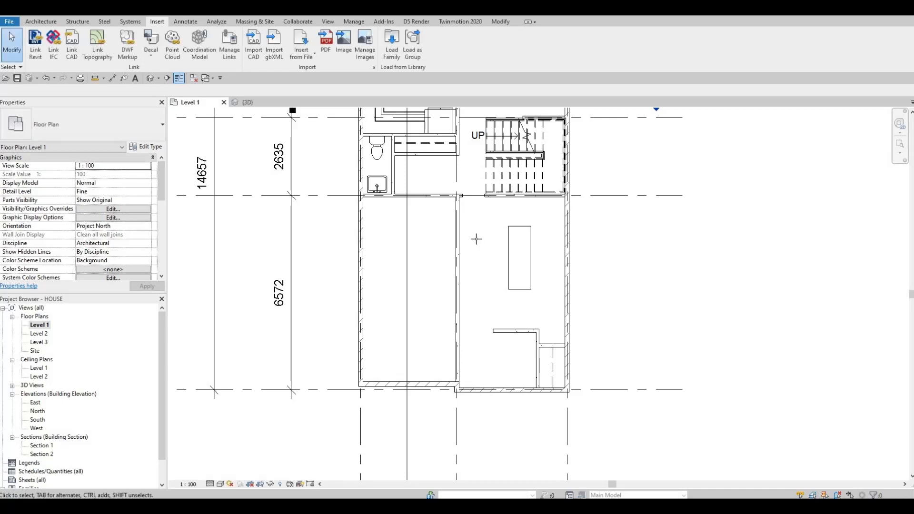
pyautogui.press('c')
pyautogui.press('m')
pyautogui.press('Escape')
pyautogui.press('Escape')
pyautogui.press('Escape')
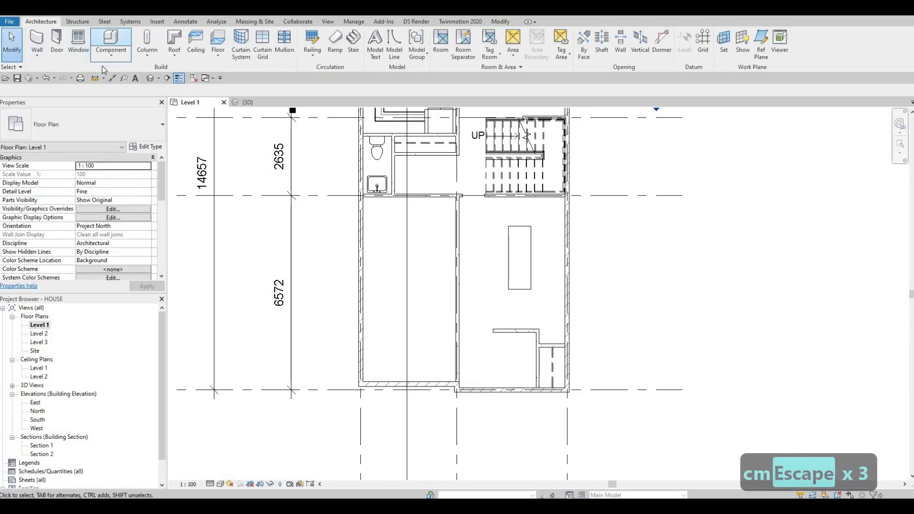
pyautogui.click(110, 54)
pyautogui.press('Escape')
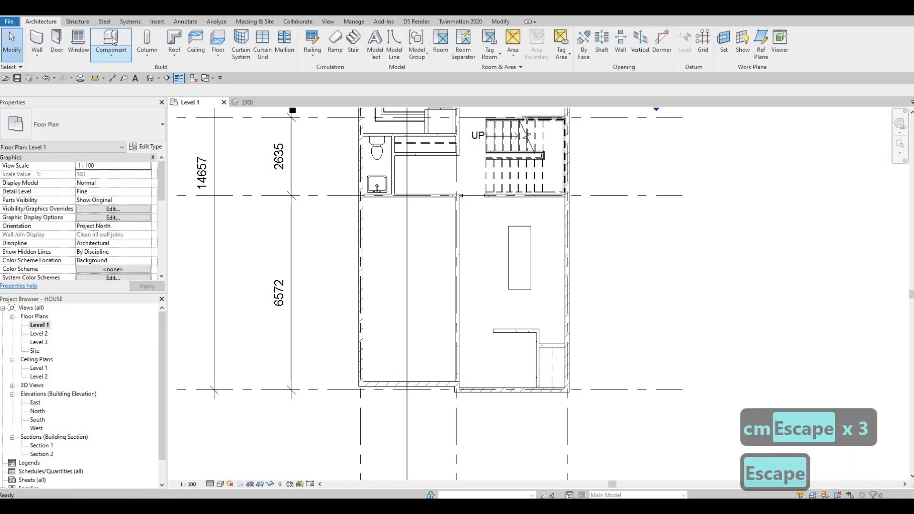
# Step: Place an M_Chair-Breuer at the upper short end of the rectangular dining table, rotated to face the table
pyautogui.click(112, 41)
pyautogui.click(95, 124)
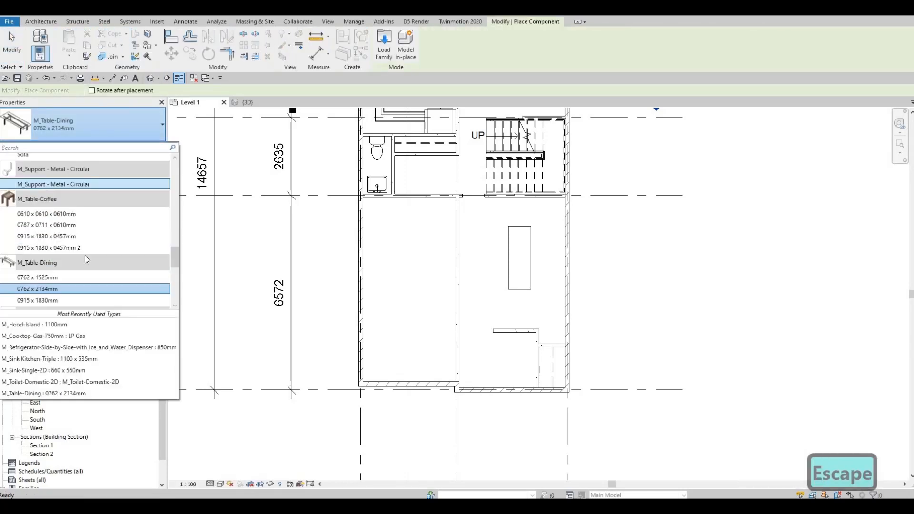
pyautogui.scroll(-1, 94, 273)
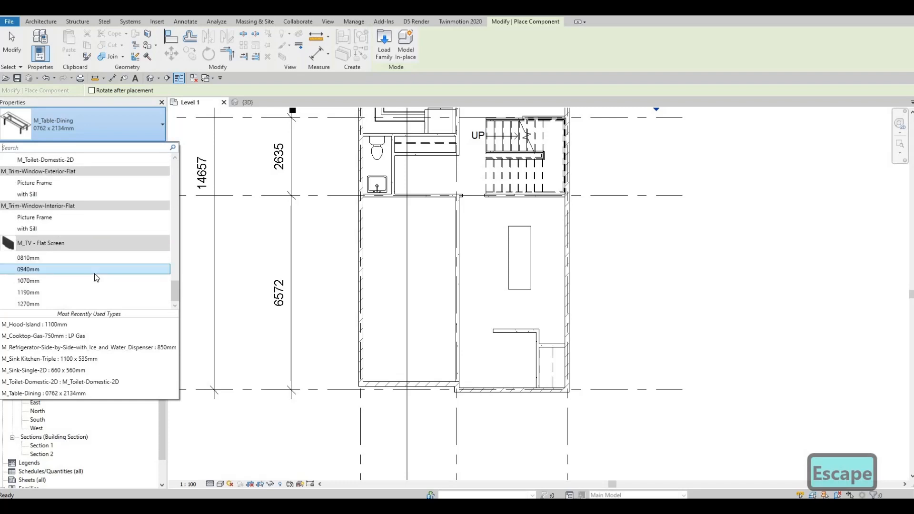
pyautogui.scroll(8, 94, 274)
pyautogui.scroll(10, 94, 273)
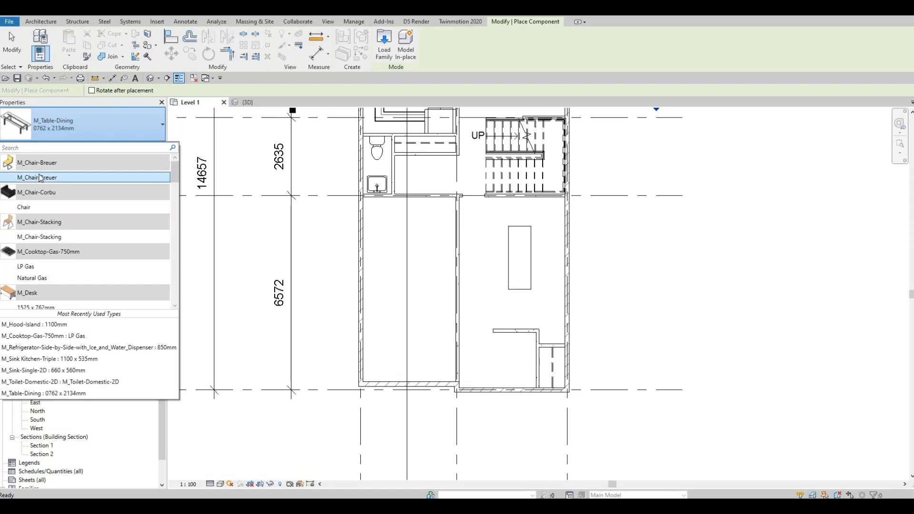
pyautogui.moveTo(40, 178)
pyautogui.click(94, 184)
pyautogui.scroll(5, 503, 214)
pyautogui.press('space')
pyautogui.press('space')
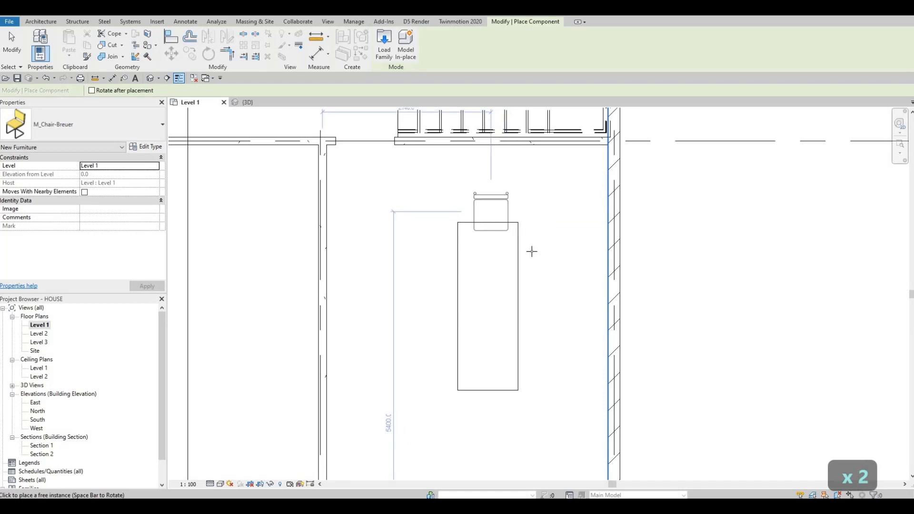
pyautogui.click(531, 251)
pyautogui.press('Escape')
pyautogui.press('Escape')
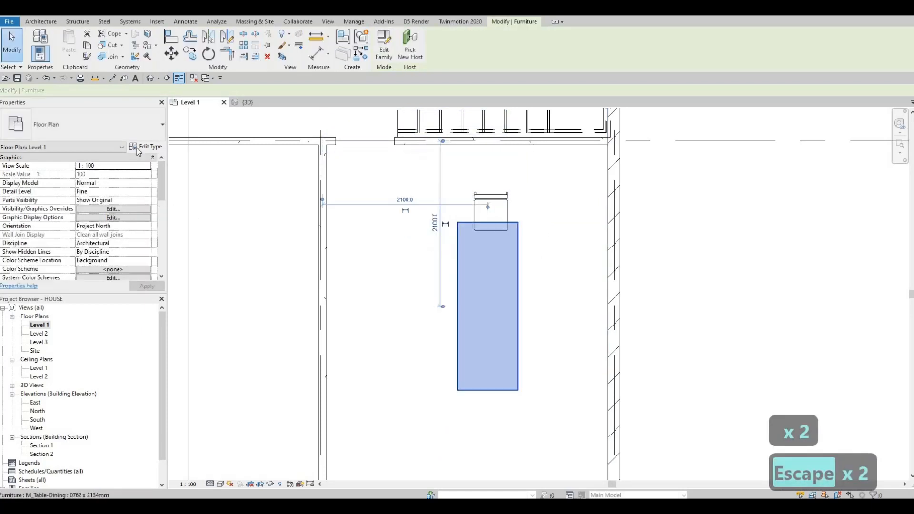
# Step: Try the 0915 x 1830mm type on the rectangular dining table and undo the change
pyautogui.click(135, 130)
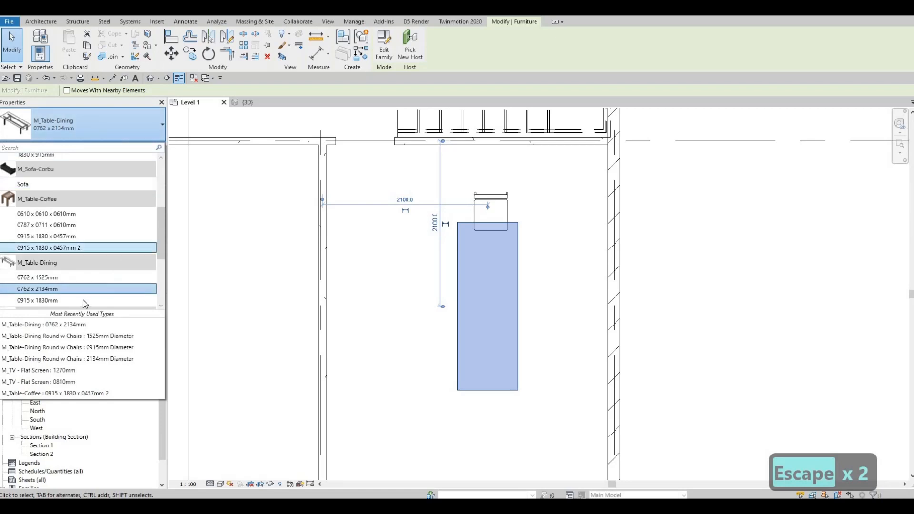
pyautogui.click(83, 300)
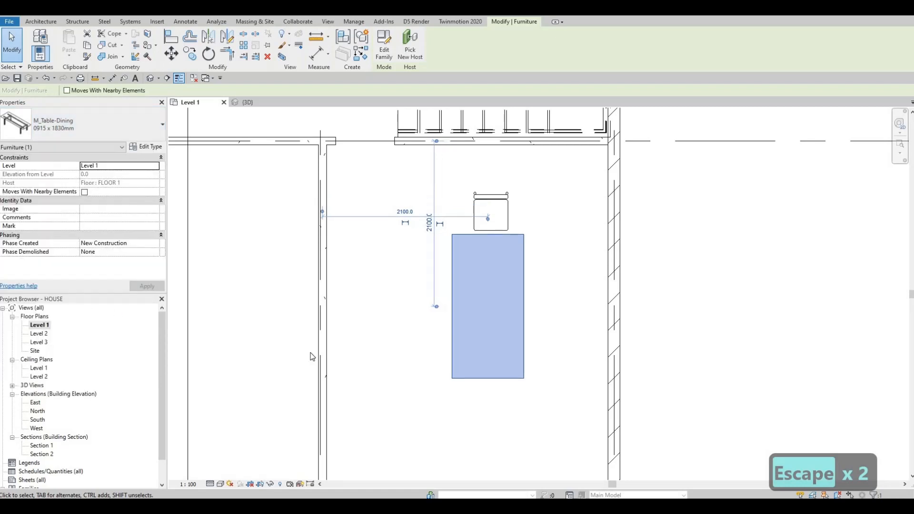
pyautogui.hotkey('ctrl', 'z')
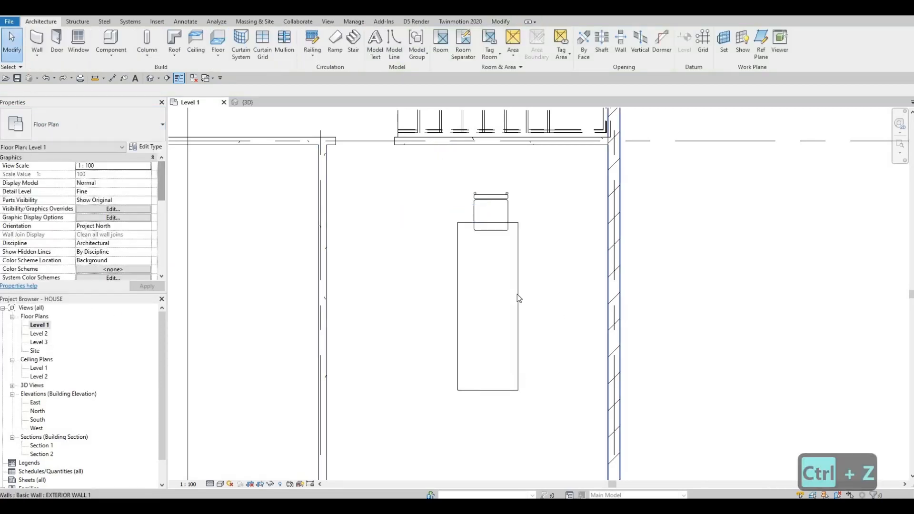
# Step: Duplicate the rectangular dining table's type as 0762 x 2134mm 2, with a width of 900 and a length of 2400
pyautogui.click(147, 144)
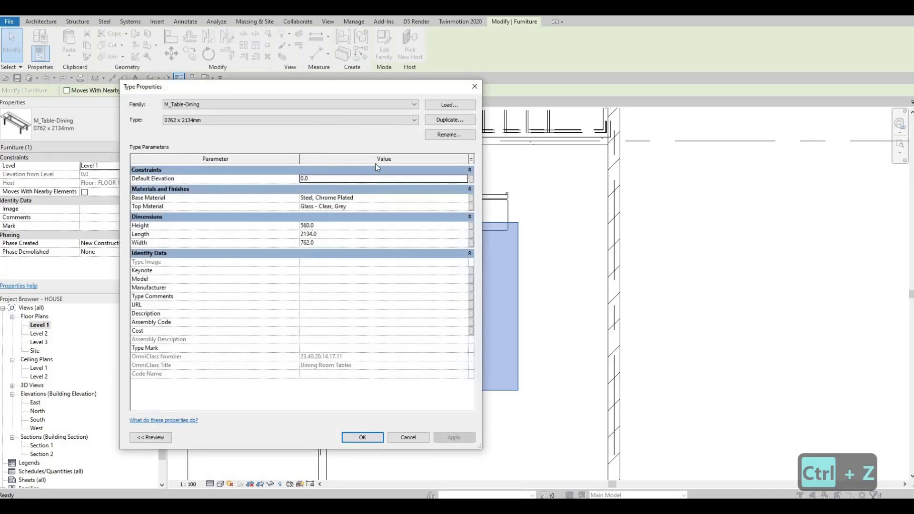
pyautogui.click(444, 120)
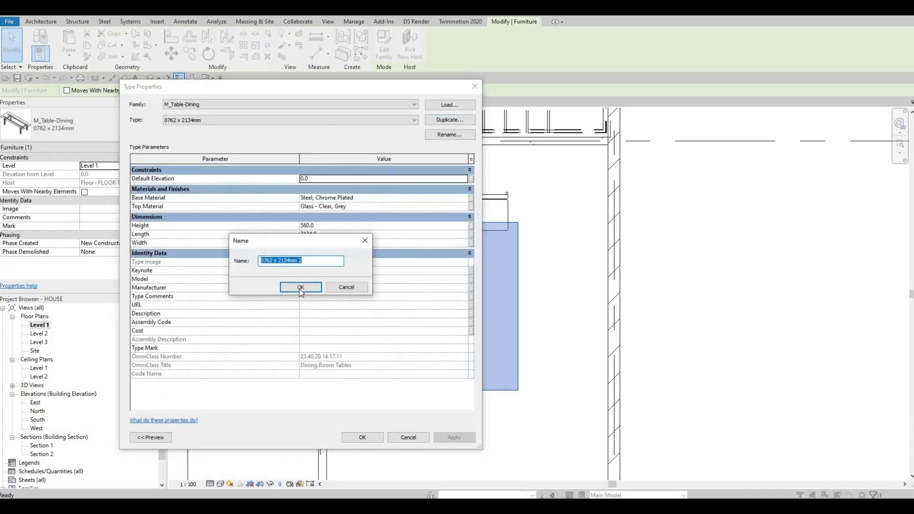
pyautogui.press('Return')
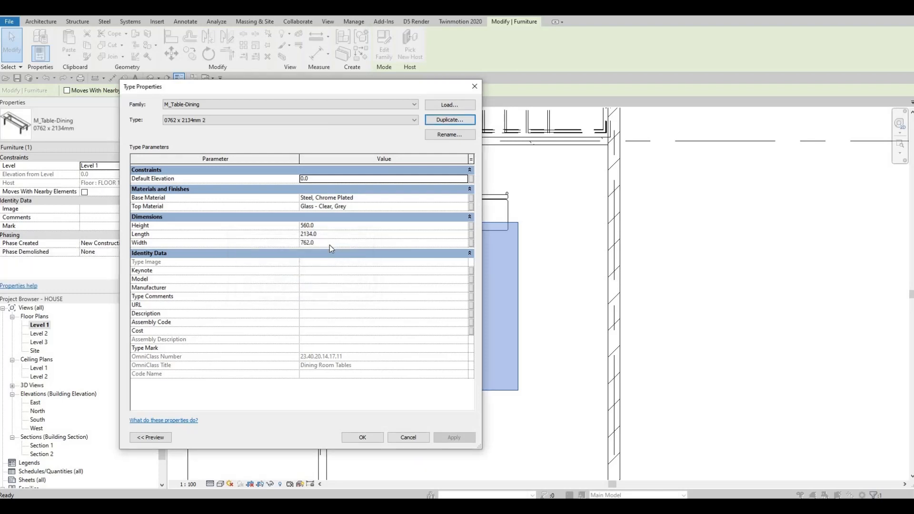
pyautogui.click(328, 243)
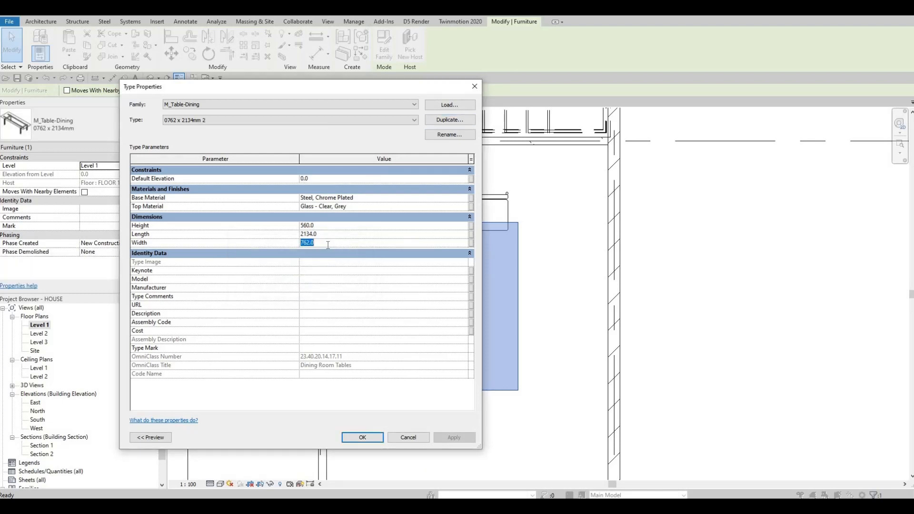
pyautogui.write('900')
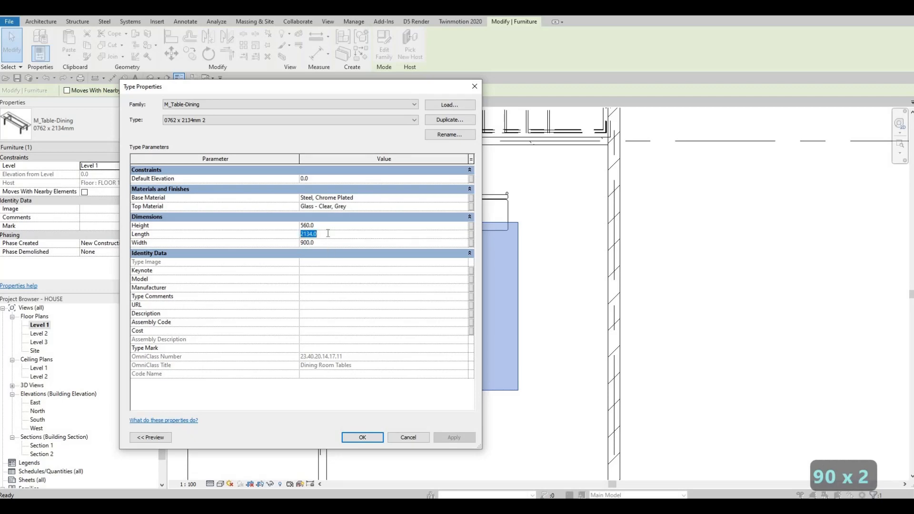
pyautogui.write('2400')
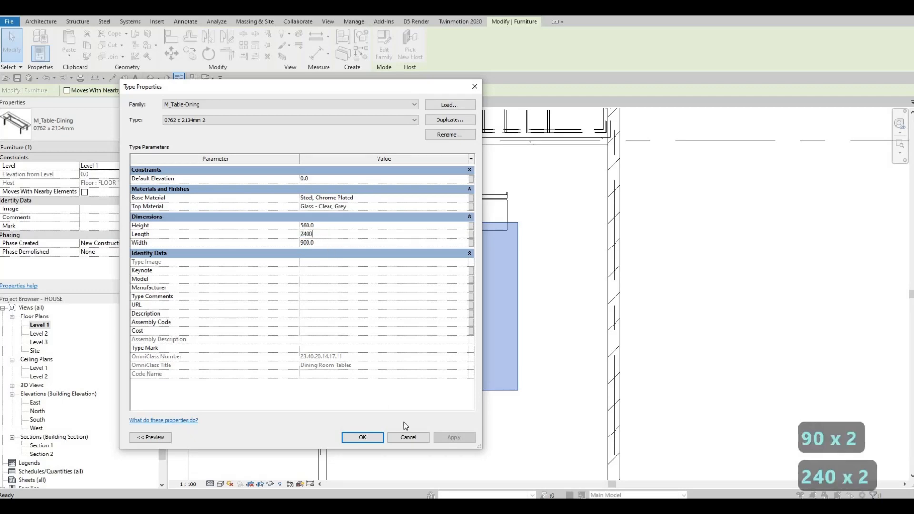
pyautogui.click(376, 437)
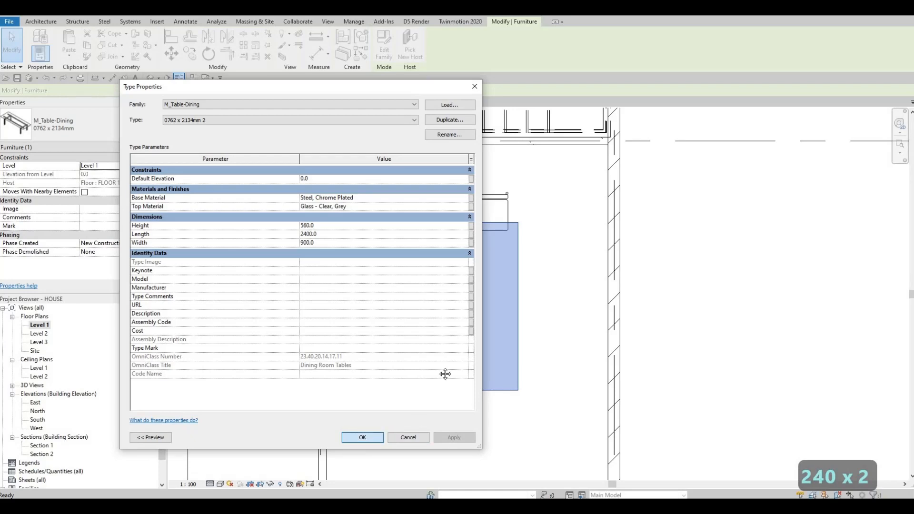
pyautogui.scroll(-3, 450, 312)
pyautogui.press('Escape')
# Step: Place three M_Chair-Breuer chairs along the right long side of the rectangular dining table, facing it and about 700 mm apart
pyautogui.moveTo(479, 287); pyautogui.dragTo(469, 312, button='middle')
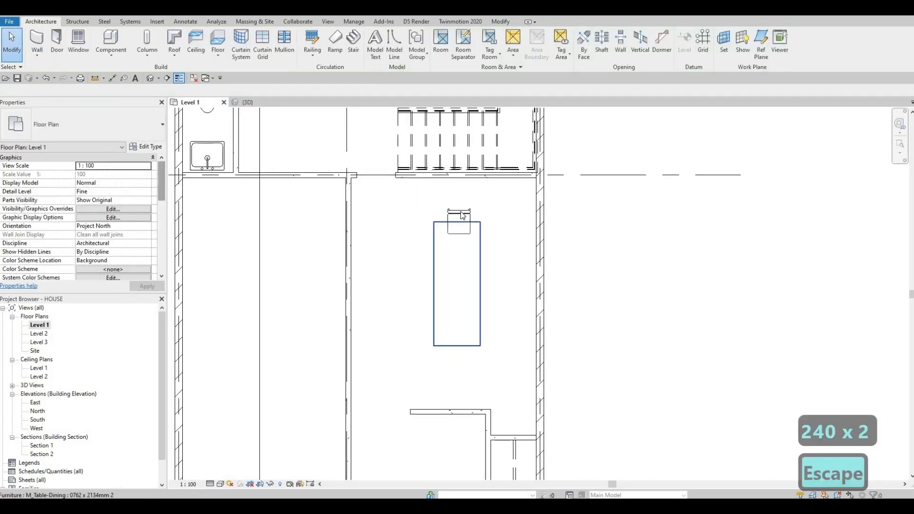
pyautogui.click(449, 211)
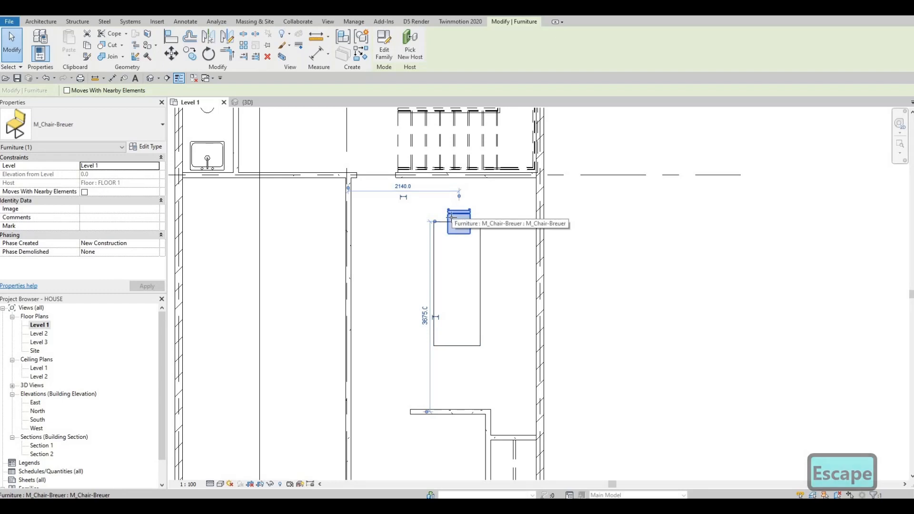
pyautogui.press('c')
pyautogui.press('s')
pyautogui.press('space')
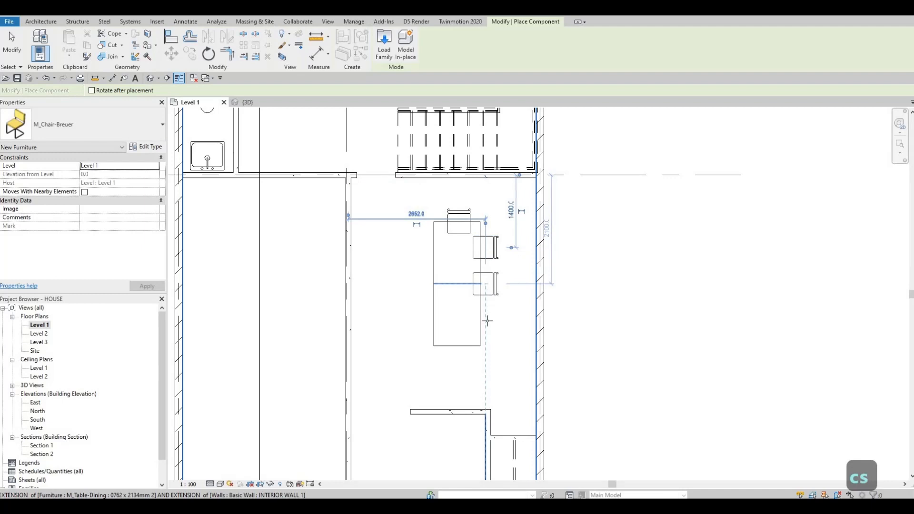
pyautogui.click(487, 321)
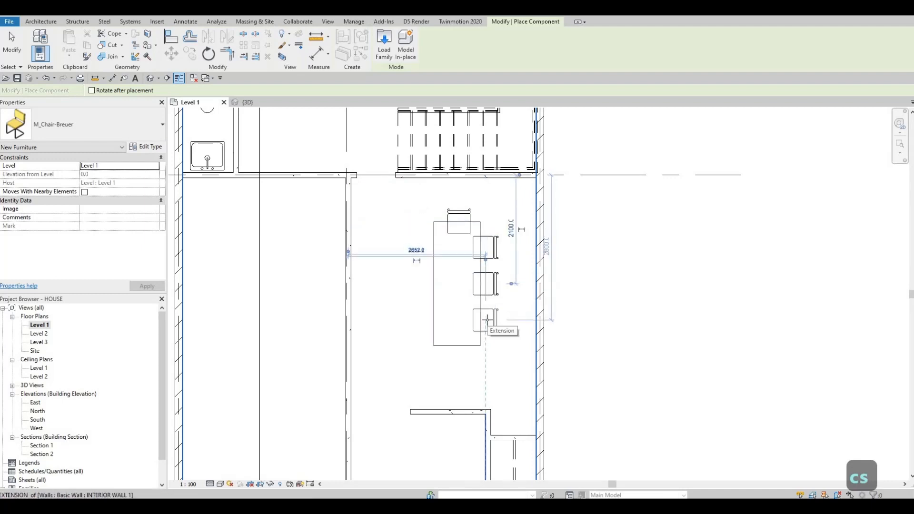
pyautogui.press('Escape')
pyautogui.press('Escape')
pyautogui.press('Escape')
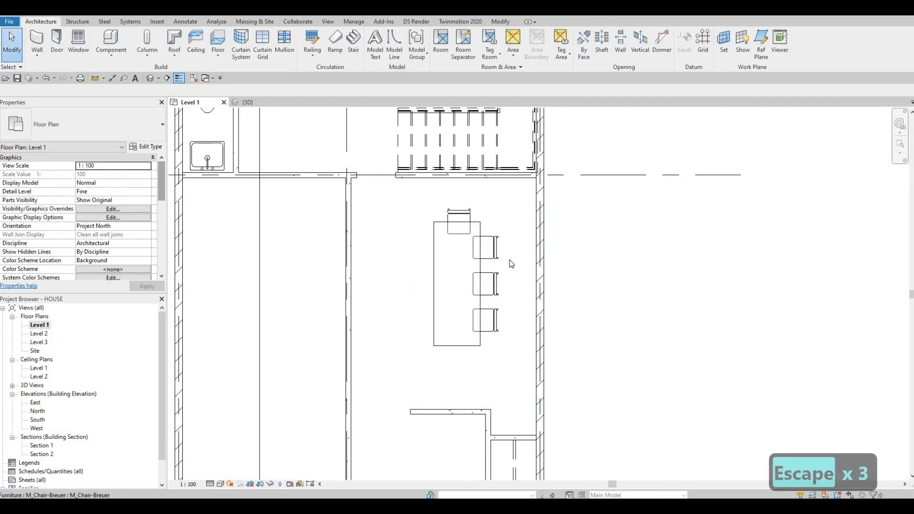
# Step: Mirror the three side chairs about the dining table's lengthwise centre line to the table's opposite long side
pyautogui.moveTo(492, 235); pyautogui.dragTo(485, 336)
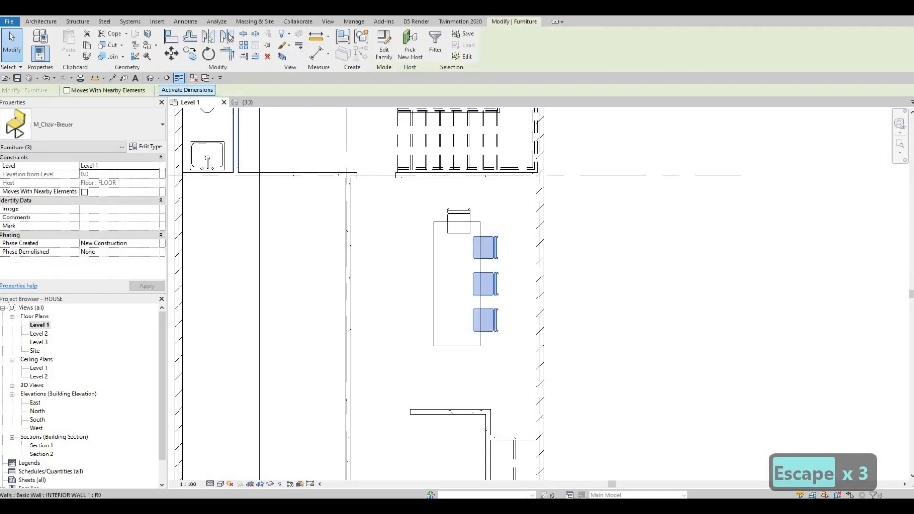
pyautogui.press('d')
pyautogui.press('m')
pyautogui.click(459, 209)
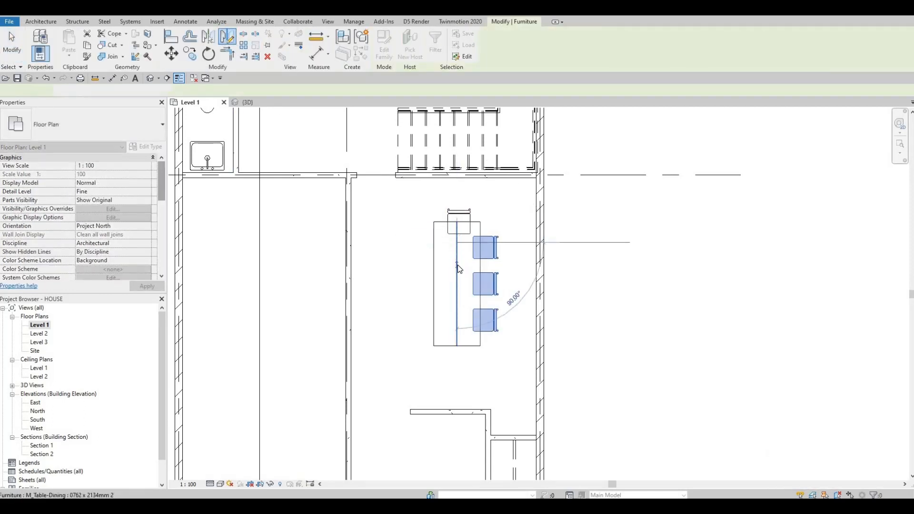
pyautogui.click(459, 266)
pyautogui.press('Escape')
pyautogui.press('Escape')
# Step: Mirror the chair at the table's upper end to the lower end, across a horizontal axis through the table's middle
pyautogui.click(458, 222)
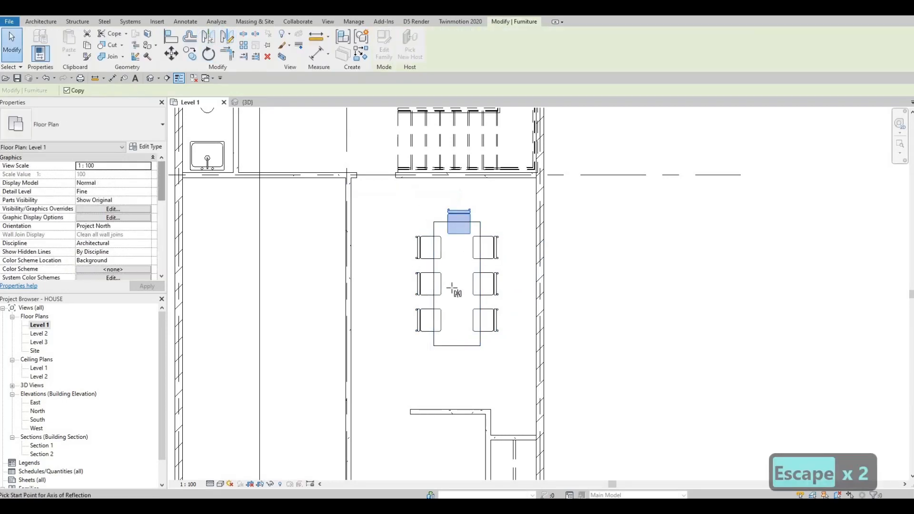
pyautogui.click(475, 285)
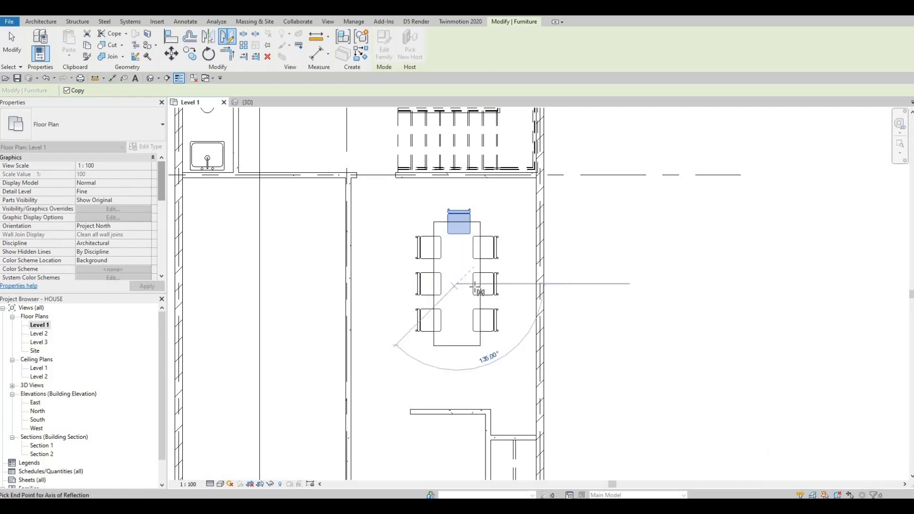
pyautogui.click(533, 284)
pyautogui.press('Escape')
pyautogui.press('Escape')
# Step: Nudge the rectangular dining table and all its chairs six increments right and two down within the room
pyautogui.scroll(-4, 585, 306)
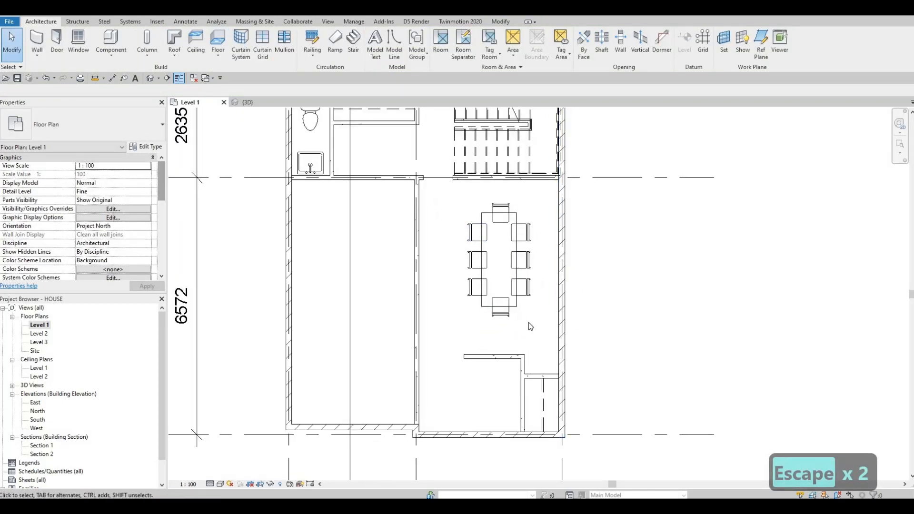
pyautogui.moveTo(434, 193); pyautogui.dragTo(542, 327)
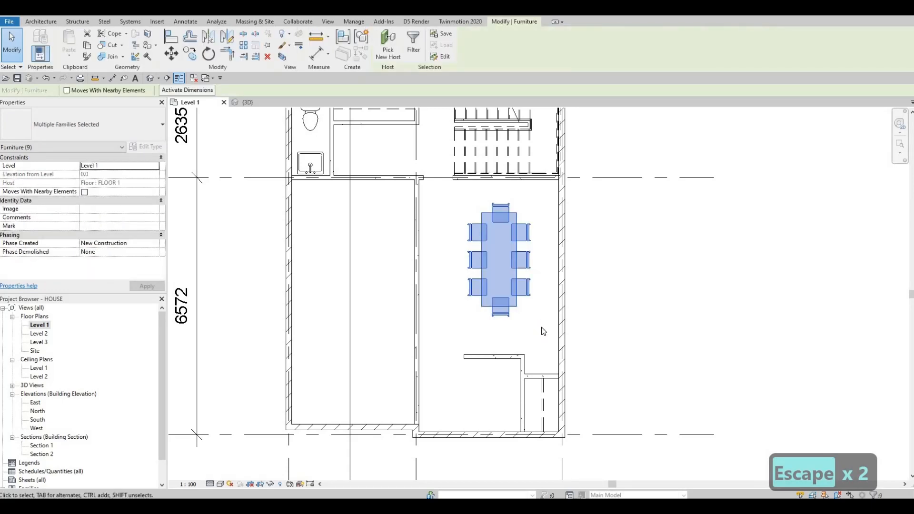
pyautogui.press('Right')
pyautogui.press('Right')
pyautogui.press('Right')
pyautogui.press('Right')
pyautogui.press('Right')
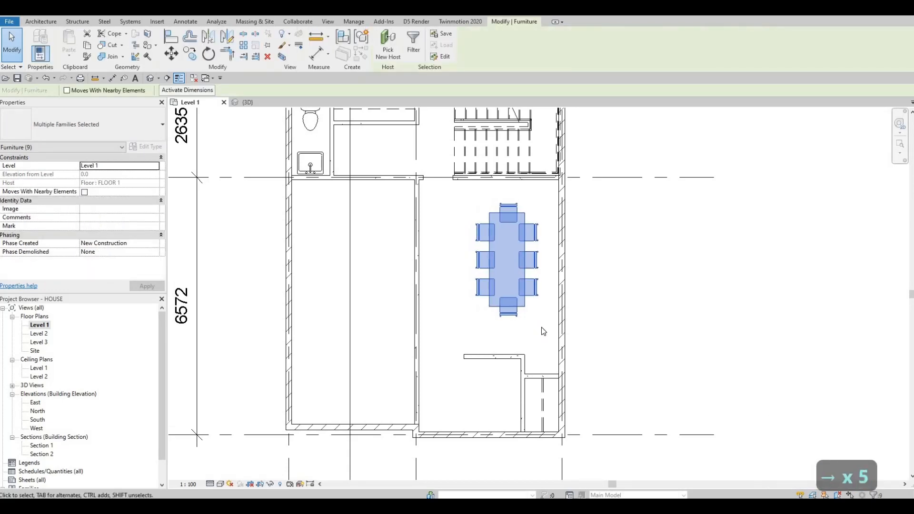
pyautogui.press('Down')
pyautogui.press('Down')
pyautogui.press('Right')
pyautogui.press('Escape')
pyautogui.press('Escape')
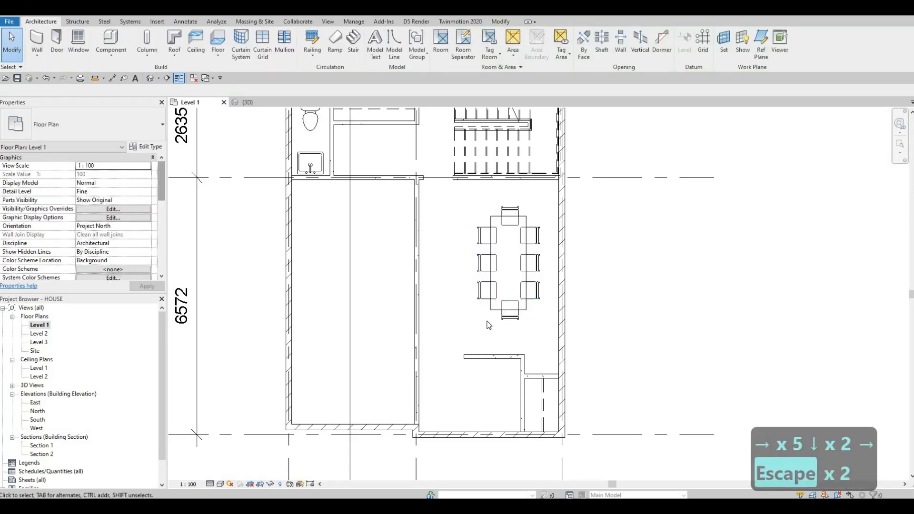
# Step: Load the M_RPC Beetle car family from the Canada library's Entourage folder
pyautogui.moveTo(430, 257); pyautogui.dragTo(433, 245, button='middle')
pyautogui.moveTo(430, 292); pyautogui.dragTo(432, 265, button='middle')
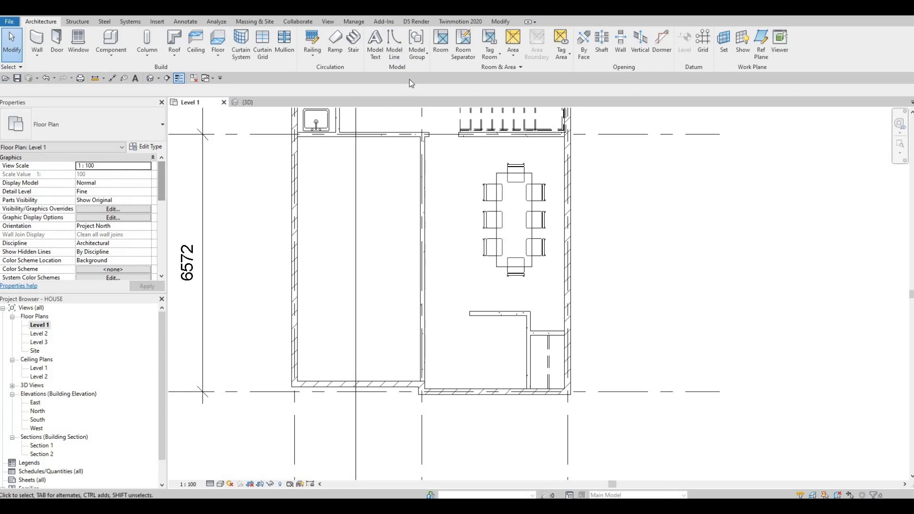
pyautogui.click(154, 22)
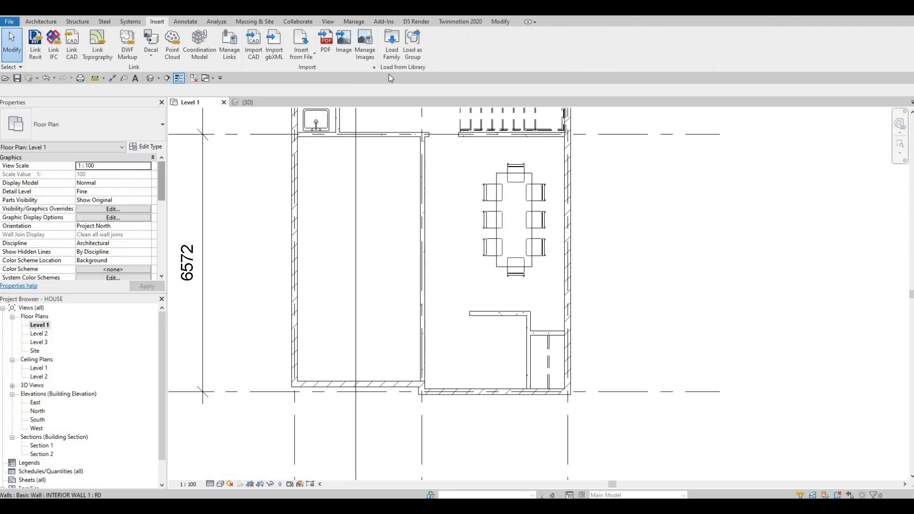
pyautogui.click(391, 45)
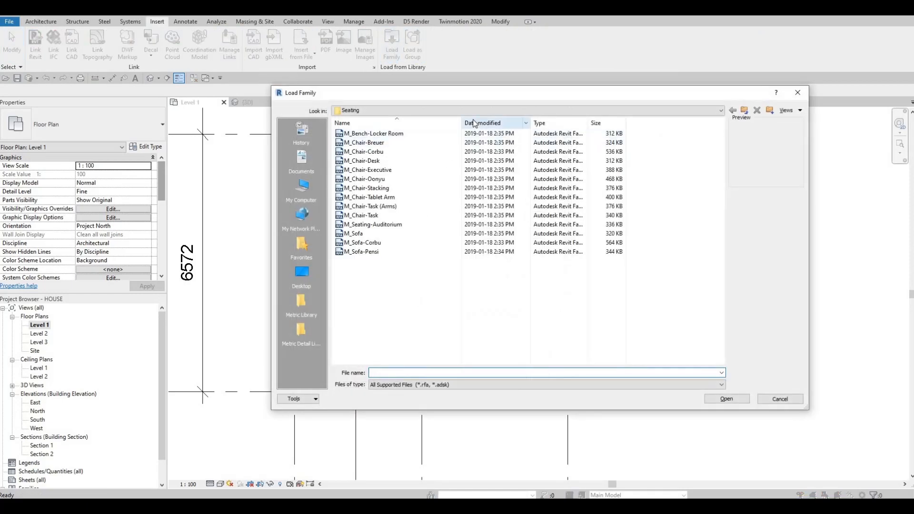
pyautogui.click(476, 110)
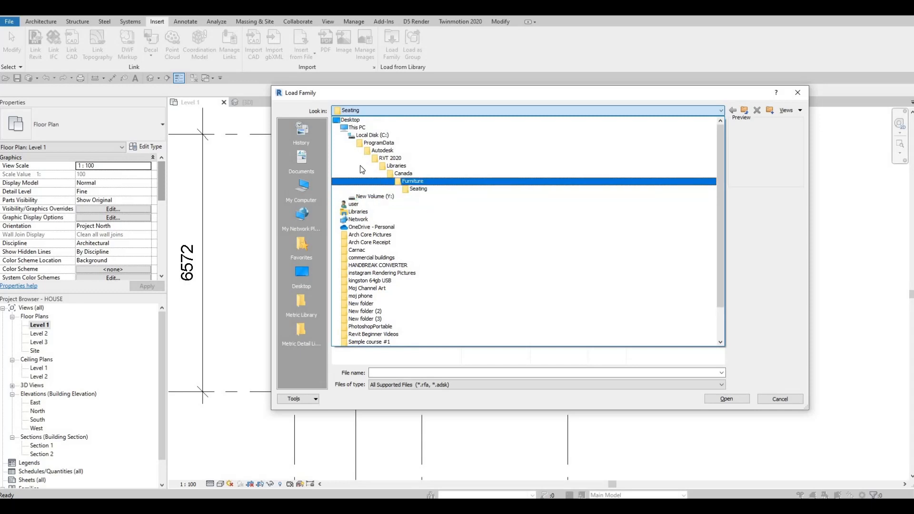
pyautogui.click(402, 174)
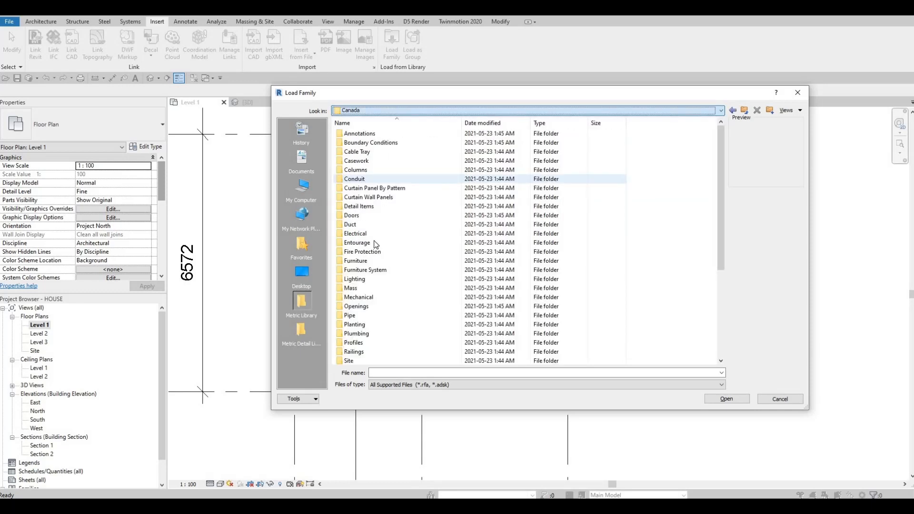
pyautogui.doubleClick(357, 243)
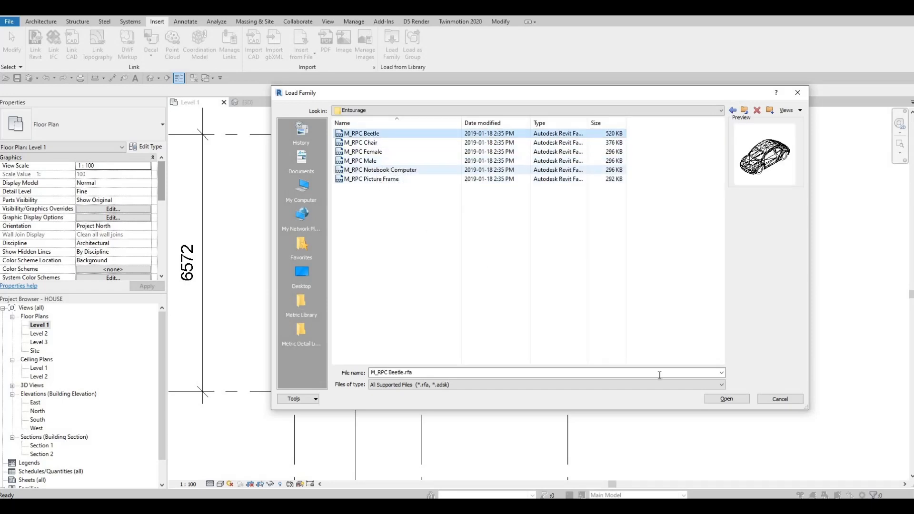
pyautogui.click(722, 400)
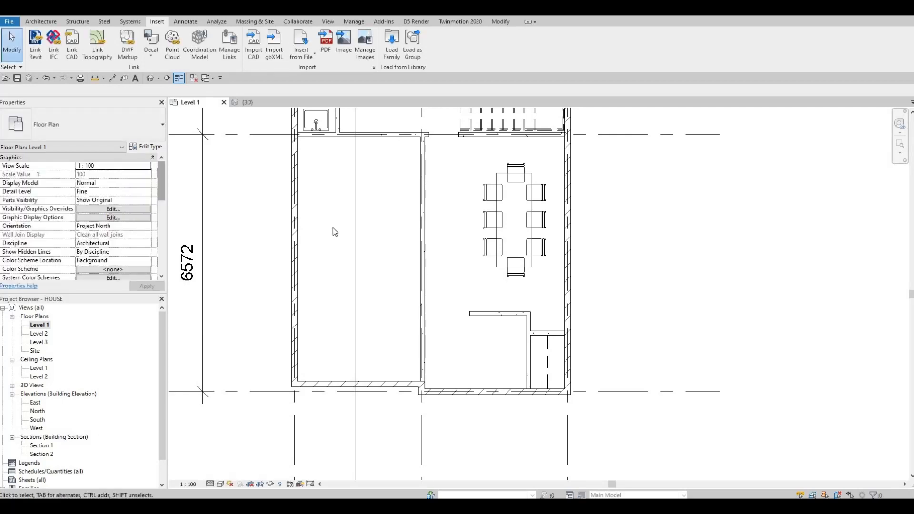
# Step: Place the M_RPC Beetle lengthwise in the middle of the empty garage beside the dining room
pyautogui.press('c')
pyautogui.press('m')
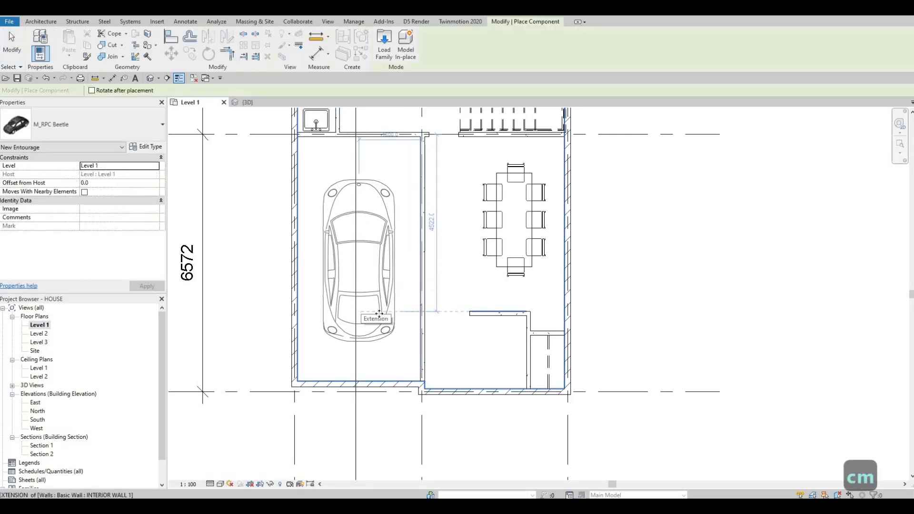
pyautogui.click(435, 316)
pyautogui.press('Escape')
pyautogui.press('Escape')
# Step: Review the furniture and fixture layout across the whole Level 1 plan, from the garage up to the kitchen and living area
pyautogui.scroll(-3, 426, 353)
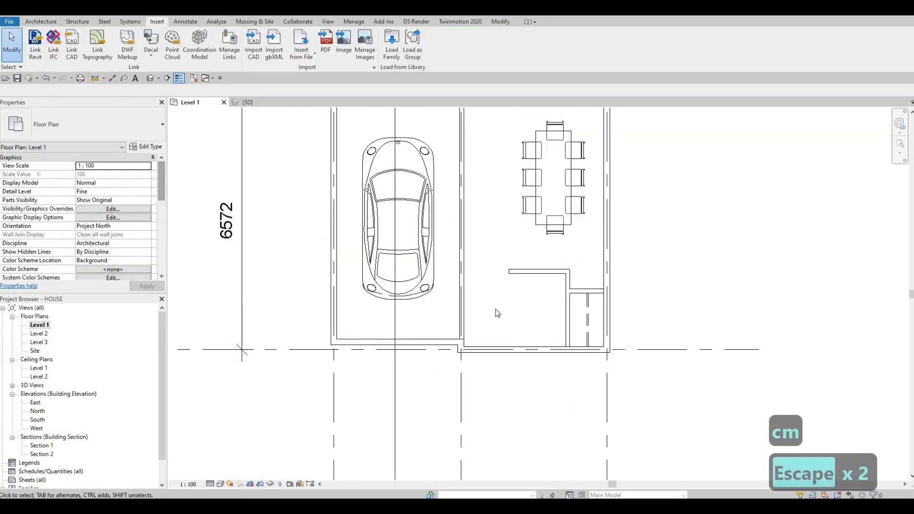
pyautogui.scroll(-1, 427, 353)
pyautogui.moveTo(459, 285); pyautogui.dragTo(382, 343, button='middle')
pyautogui.scroll(3, 395, 268)
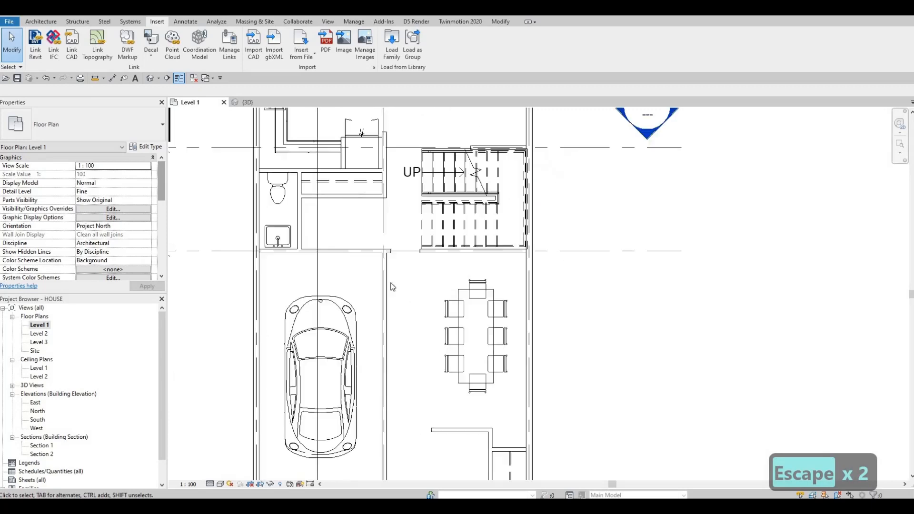
pyautogui.moveTo(411, 216); pyautogui.dragTo(415, 240, button='middle')
pyautogui.scroll(-3, 419, 226)
pyautogui.moveTo(413, 195); pyautogui.dragTo(409, 295, button='middle')
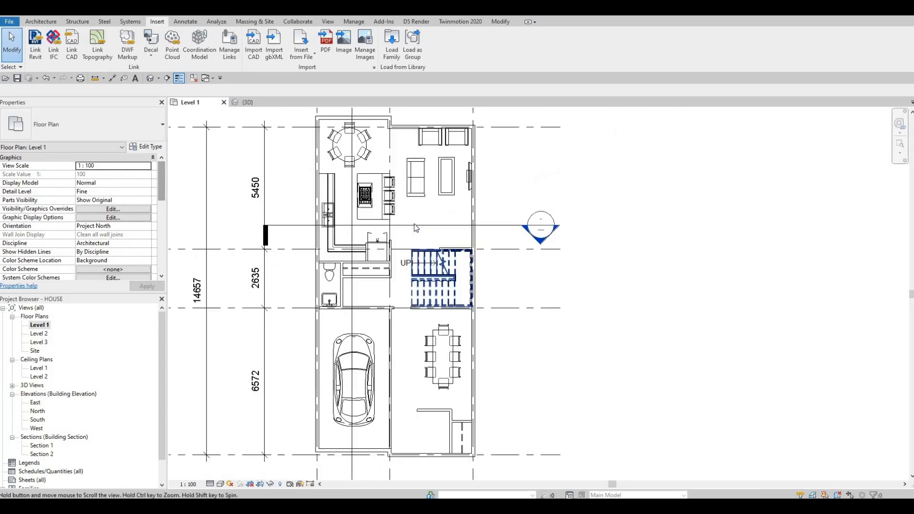
pyautogui.moveTo(396, 220); pyautogui.dragTo(428, 255, button='middle')
pyautogui.scroll(1, 424, 243)
pyautogui.moveTo(432, 223); pyautogui.dragTo(420, 179, button='middle')
pyautogui.scroll(-1, 441, 239)
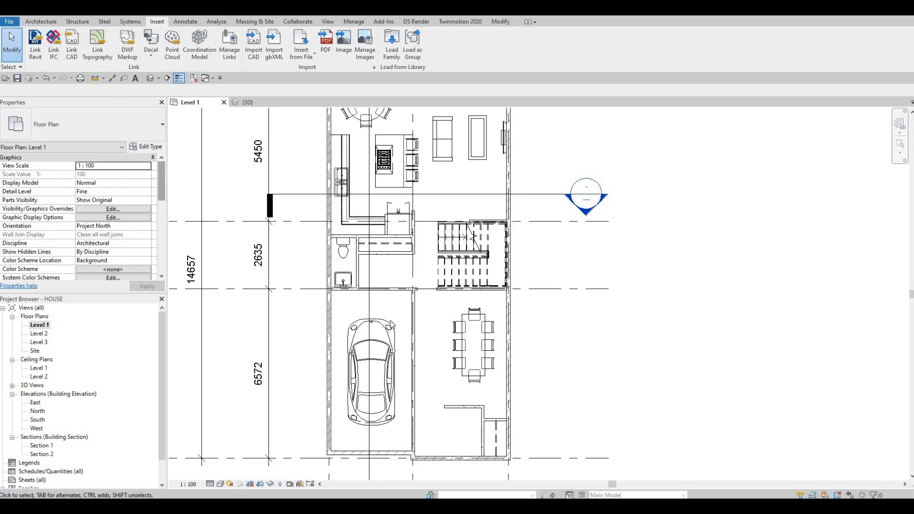
pyautogui.moveTo(374, 266)
pyautogui.mouseDown(button='middle')
pyautogui.moveTo(361, 192)
pyautogui.moveTo(366, 252)
pyautogui.mouseUp(button='middle')
pyautogui.scroll(-1, 361, 193)
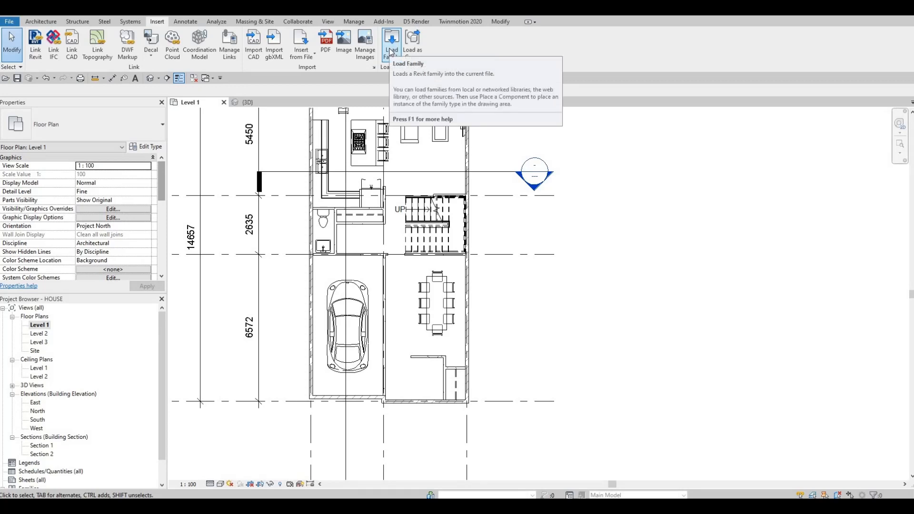
# Step: Duplicate the 660 x 560mm type of the washroom's M_Sink-Single-2D, keeping the suggested name
pyautogui.click(323, 244)
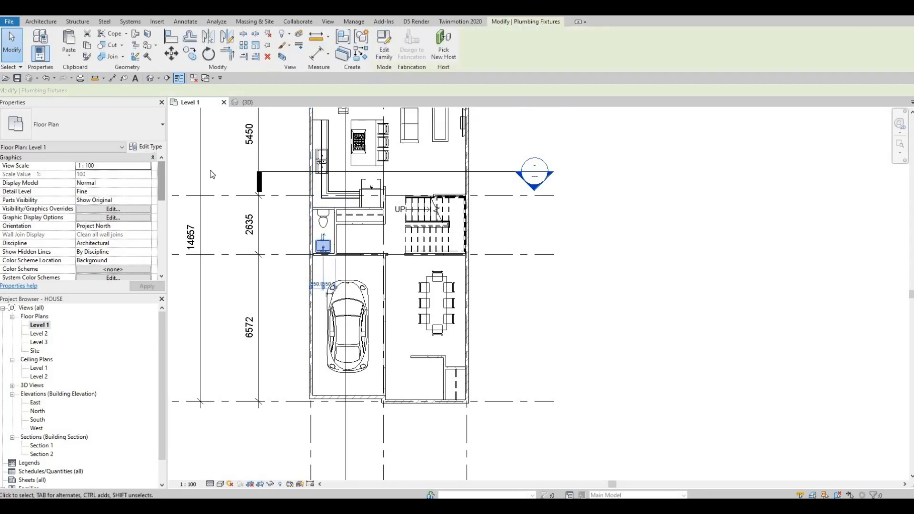
pyautogui.click(145, 146)
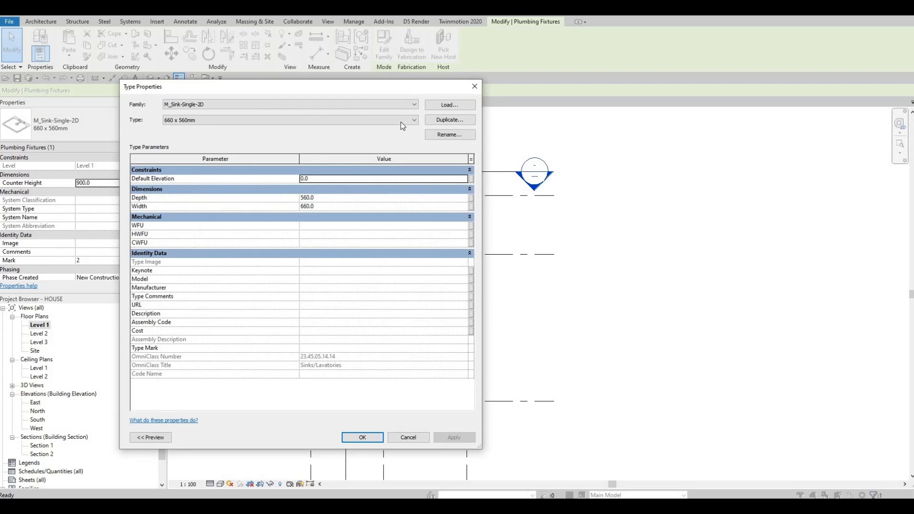
pyautogui.click(402, 120)
pyautogui.press('Escape')
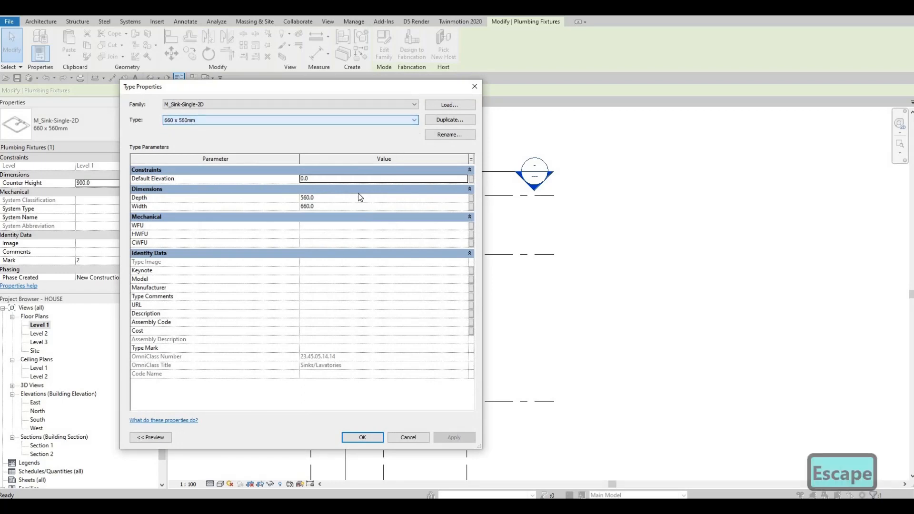
pyautogui.click(446, 120)
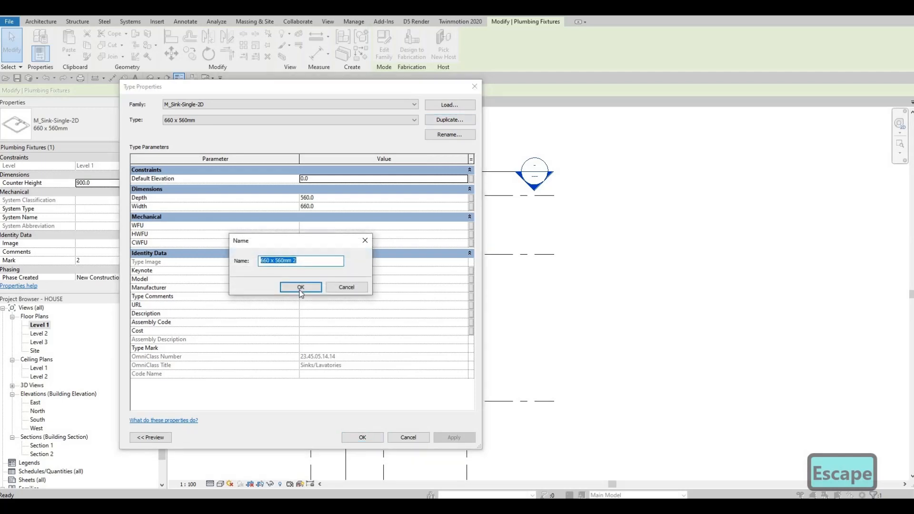
pyautogui.press('Return')
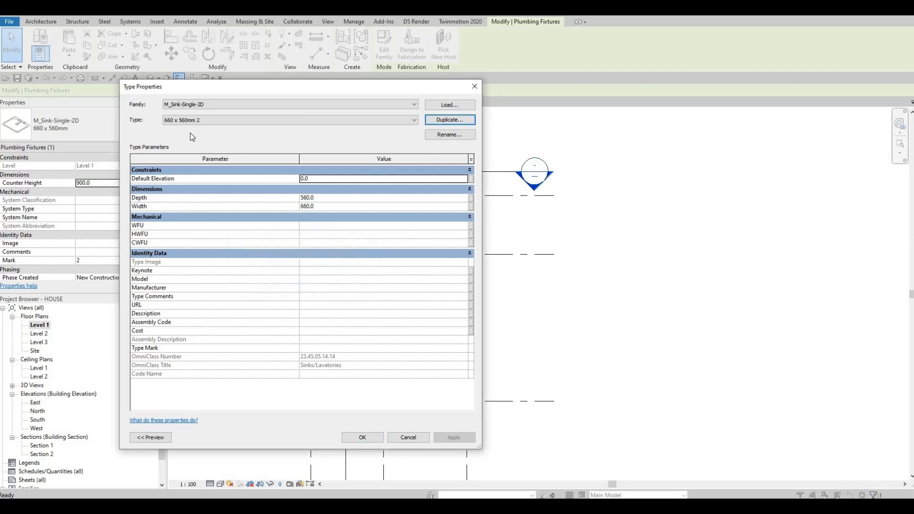
# Step: Set the duplicated washroom sink type's depth to 400 mm and apply it to the sink
pyautogui.click(318, 192)
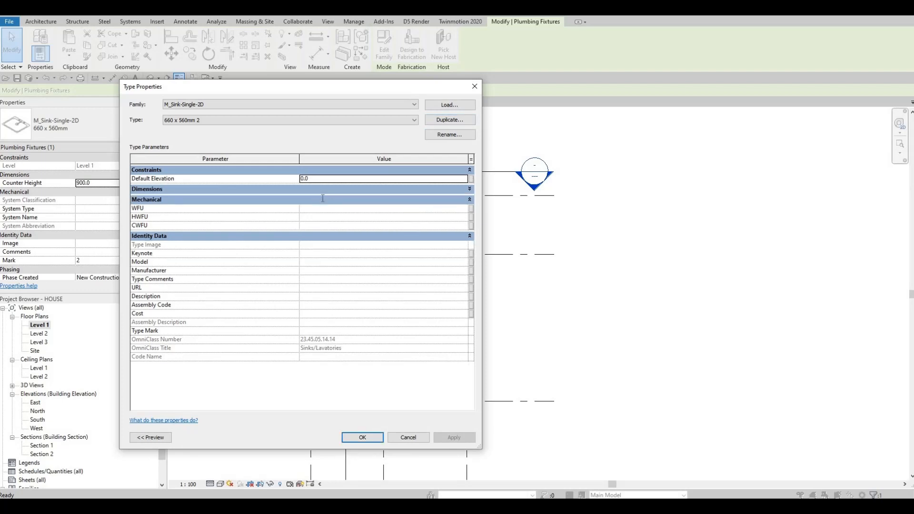
pyautogui.click(322, 190)
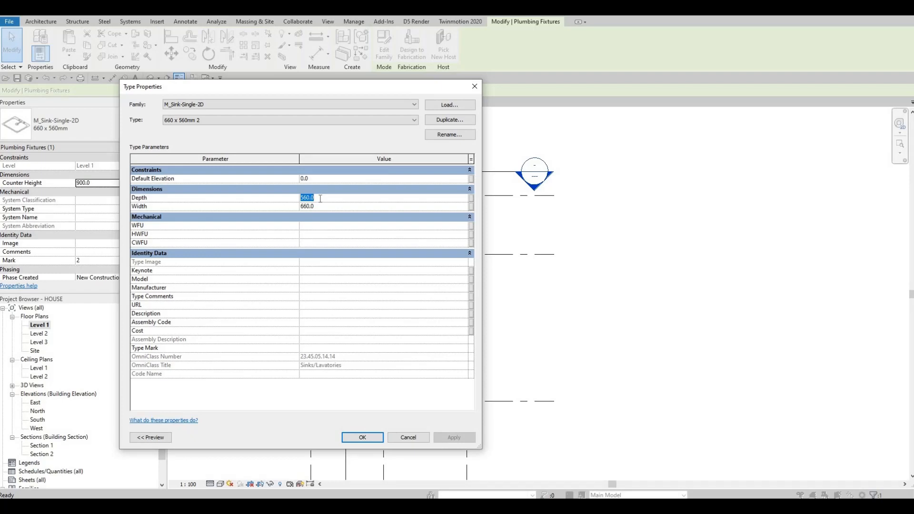
pyautogui.write('400')
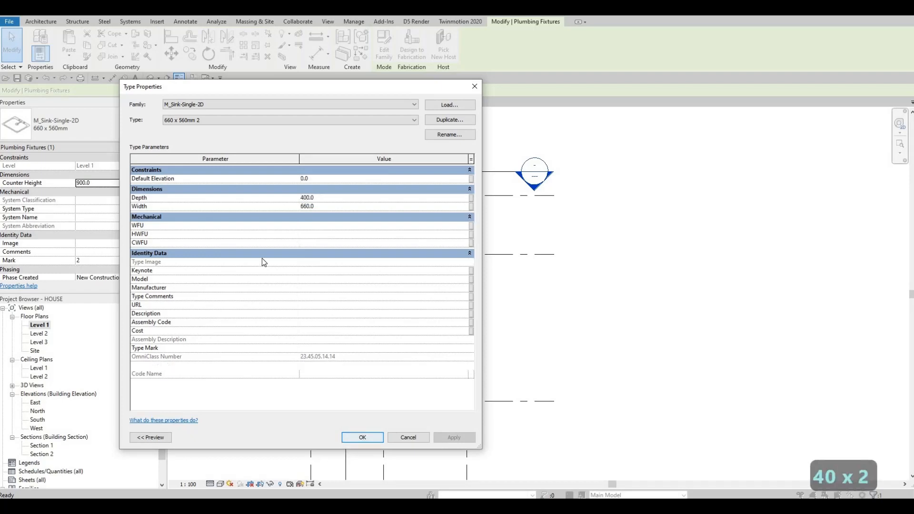
pyautogui.click(353, 442)
pyautogui.scroll(3, 363, 293)
pyautogui.scroll(2, 362, 292)
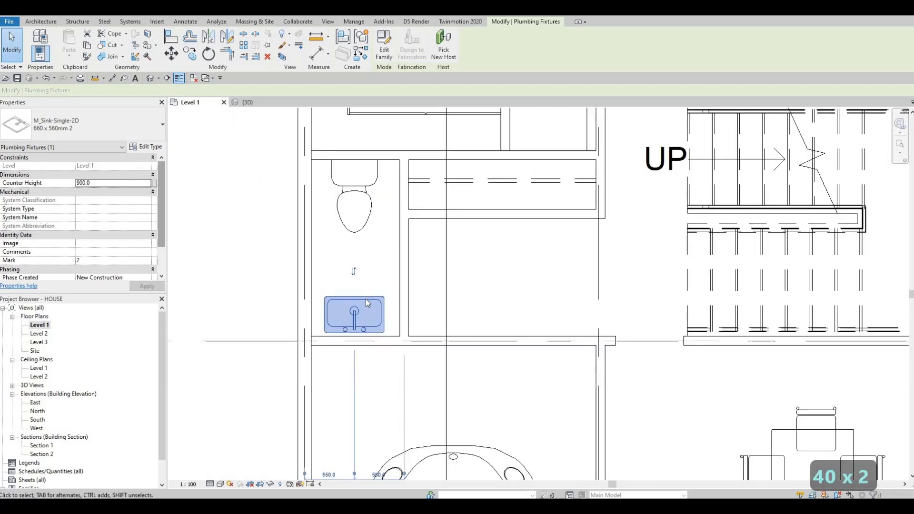
pyautogui.press('Escape')
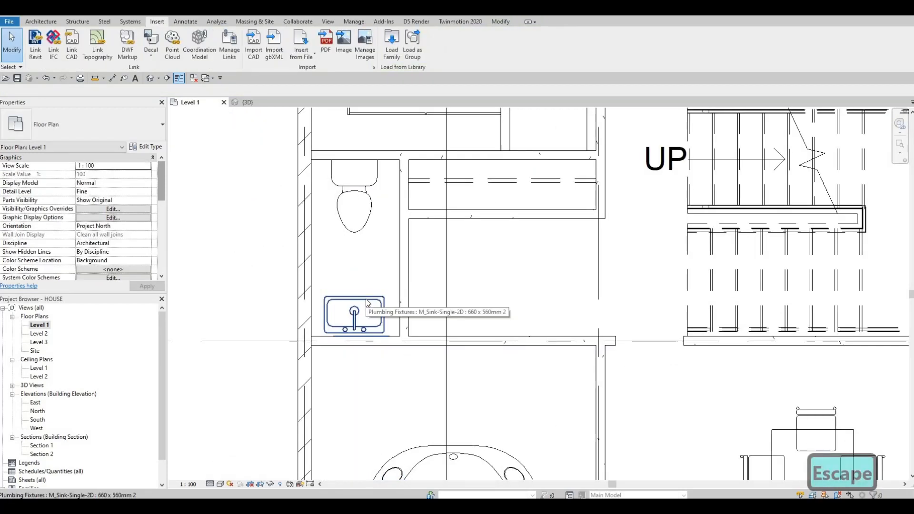
pyautogui.press('Escape')
# Step: Check the type properties of the washroom's M_Toilet-Domestic-2D for adjustable dimensions, leaving them as they are
pyautogui.click(353, 206)
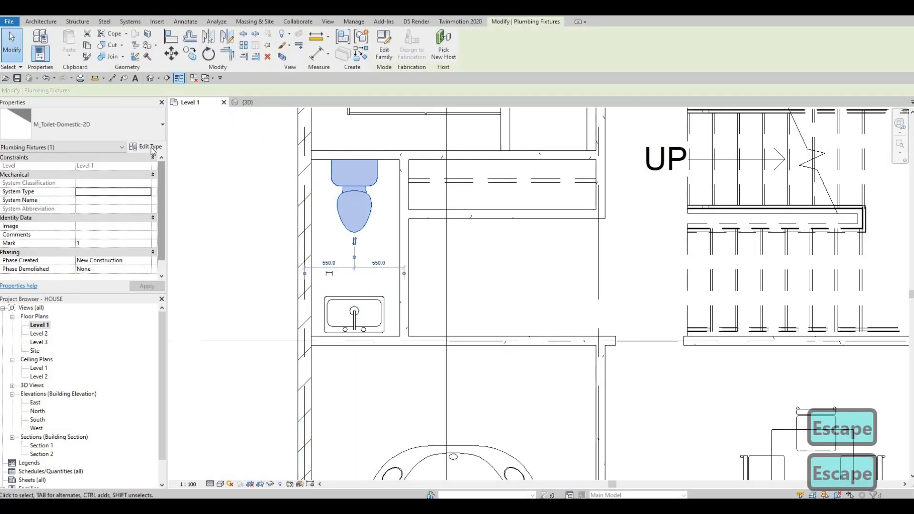
pyautogui.click(146, 146)
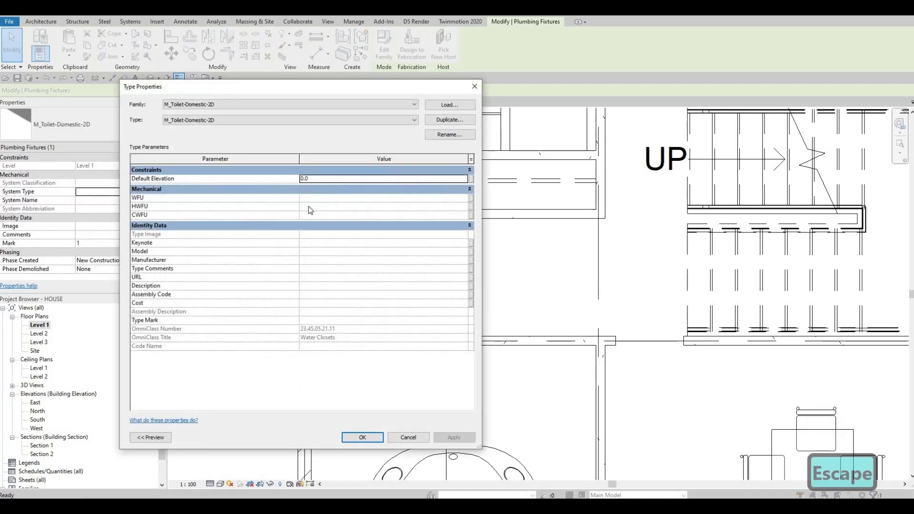
pyautogui.press('Escape')
pyautogui.press('Escape')
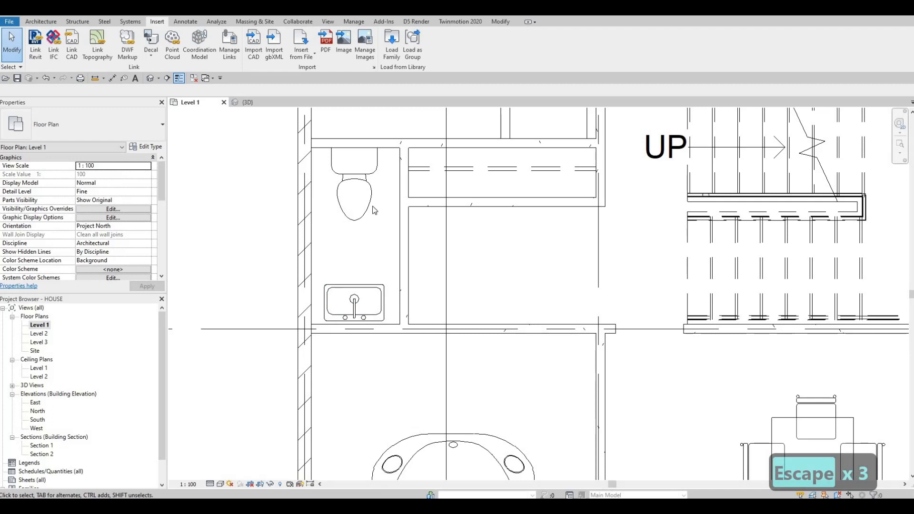
pyautogui.press('Escape')
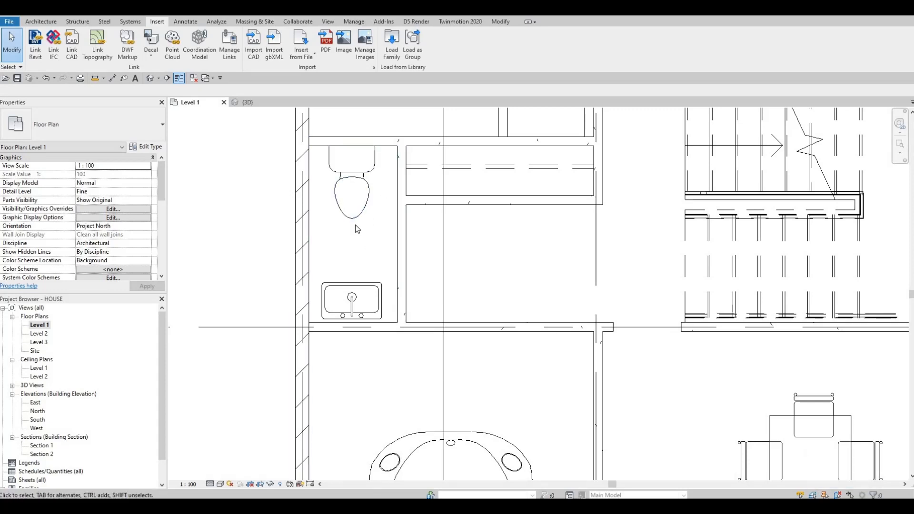
# Step: Review the Level 1 layout from the washroom through the garage, dining room, kitchen and living area
pyautogui.moveTo(363, 278); pyautogui.dragTo(340, 233, button='middle')
pyautogui.moveTo(336, 173); pyautogui.dragTo(330, 190, button='middle')
pyautogui.press('Escape')
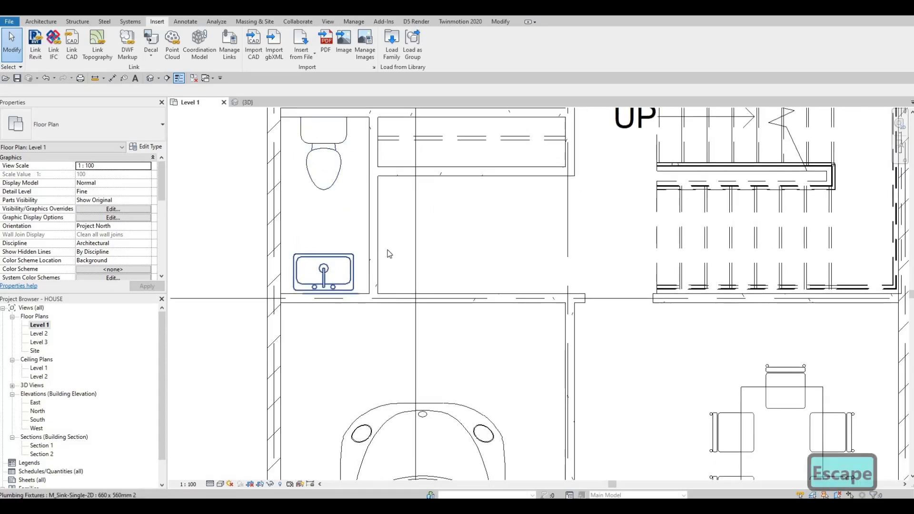
pyautogui.moveTo(388, 253); pyautogui.dragTo(372, 279, button='middle')
pyautogui.scroll(-1, 453, 259)
pyautogui.moveTo(484, 284); pyautogui.dragTo(422, 291, button='middle')
pyautogui.scroll(-3, 436, 253)
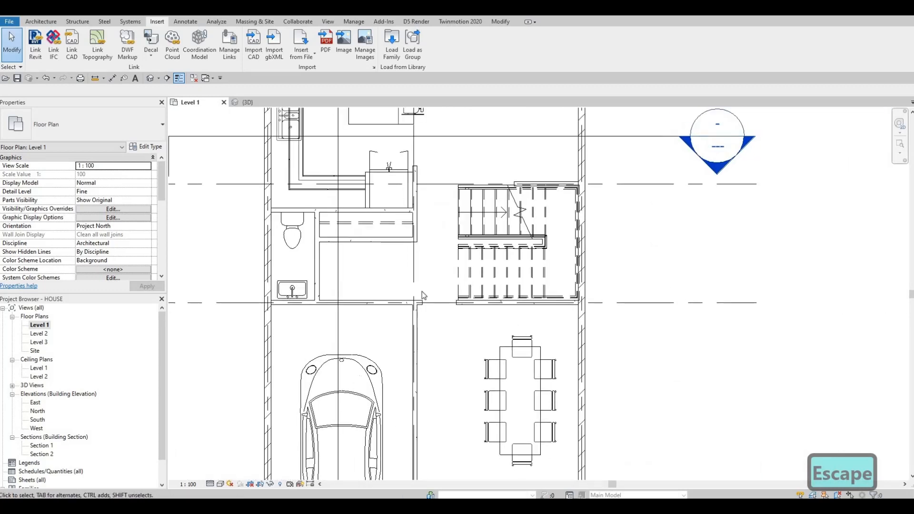
pyautogui.scroll(-3, 418, 305)
pyautogui.moveTo(442, 414); pyautogui.dragTo(420, 354, button='middle')
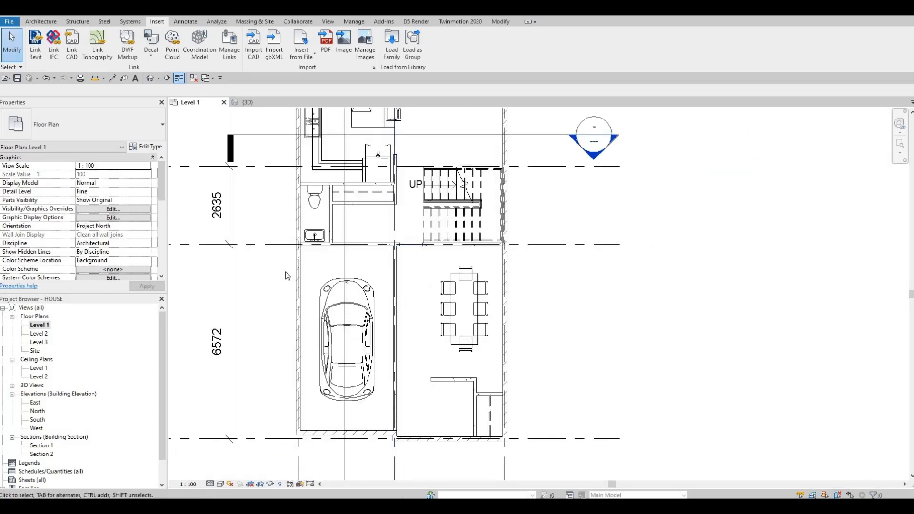
pyautogui.moveTo(424, 210); pyautogui.dragTo(425, 280, button='middle')
pyautogui.moveTo(474, 224); pyautogui.dragTo(466, 294, button='middle')
pyautogui.scroll(1, 359, 238)
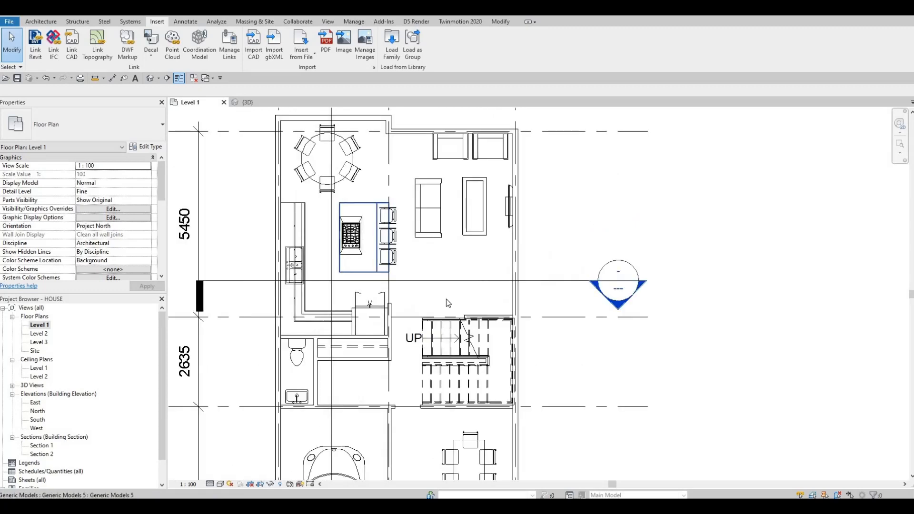
pyautogui.moveTo(432, 410); pyautogui.dragTo(430, 355, button='middle')
pyautogui.moveTo(432, 443); pyautogui.dragTo(403, 281, button='middle')
pyautogui.scroll(1, 403, 281)
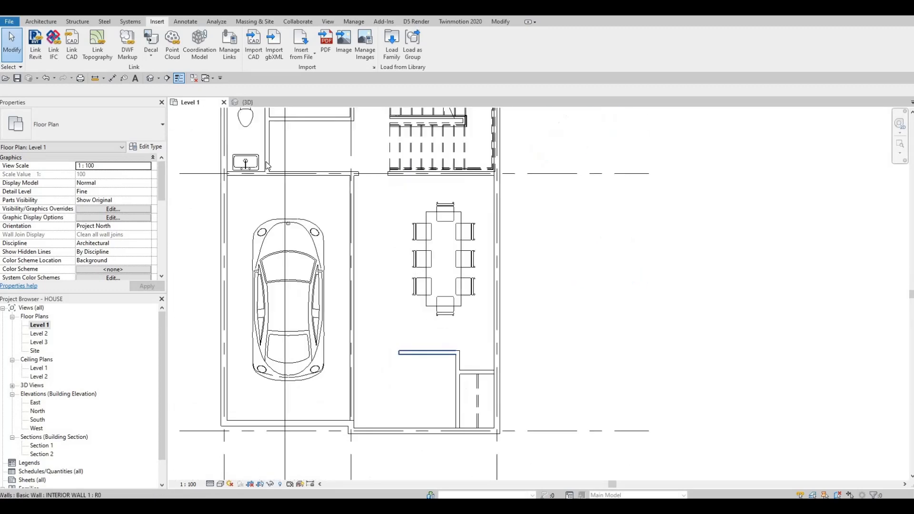
# Step: Start loading a family and open the Tables folder within the Canada library's Furniture folder
pyautogui.click(392, 45)
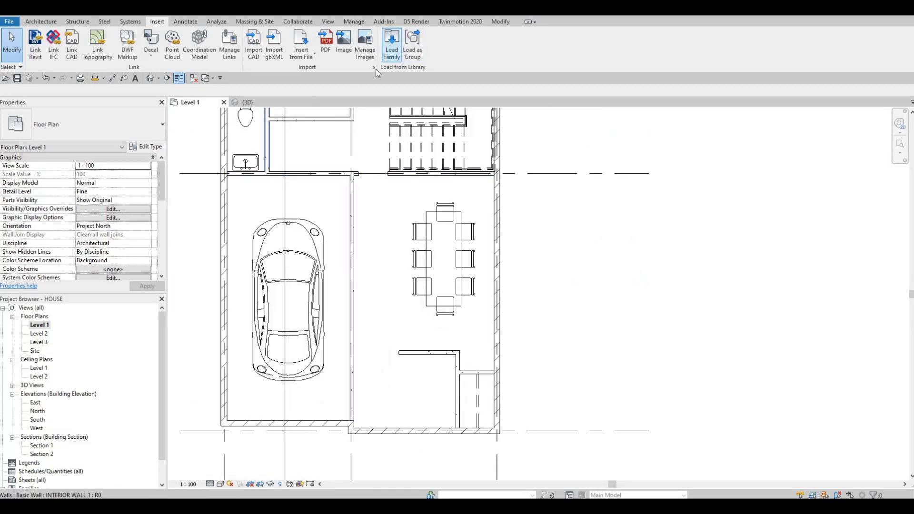
pyautogui.click(426, 110)
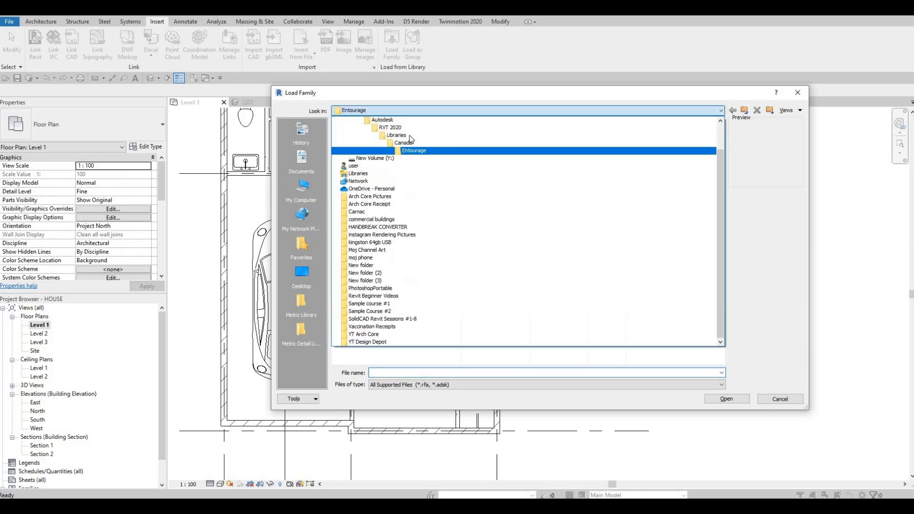
pyautogui.click(445, 143)
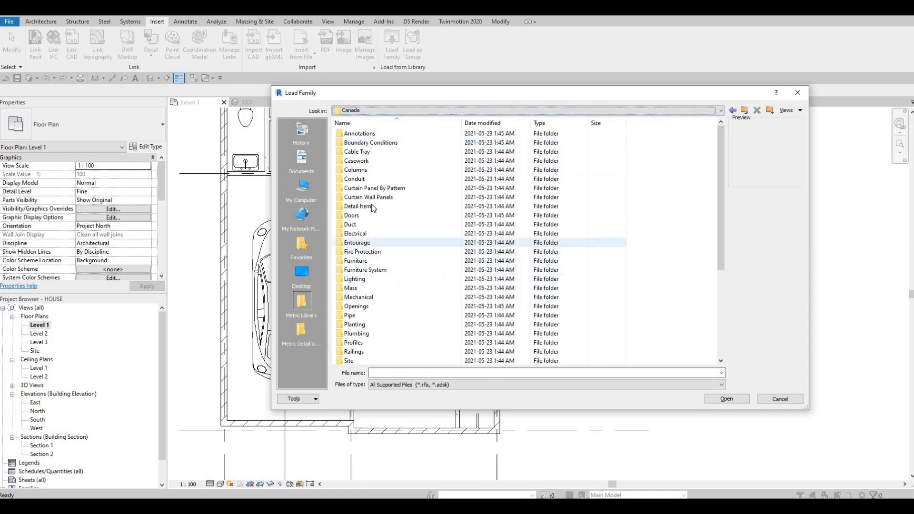
pyautogui.doubleClick(357, 260)
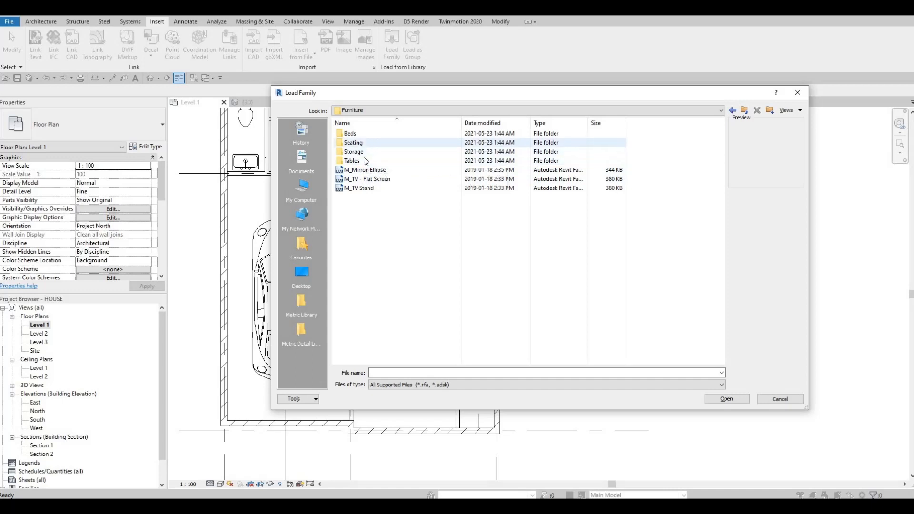
pyautogui.doubleClick(363, 161)
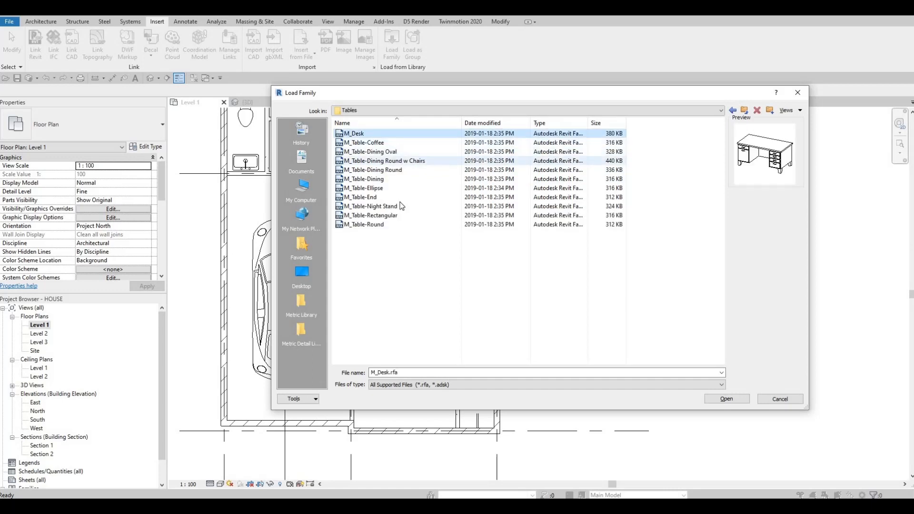
# Step: Examine the previews of the desk and table families in the Tables folder
pyautogui.press('Down')
pyautogui.press('Down')
pyautogui.press('Down')
pyautogui.press('Down')
pyautogui.press('Down')
pyautogui.press('Down')
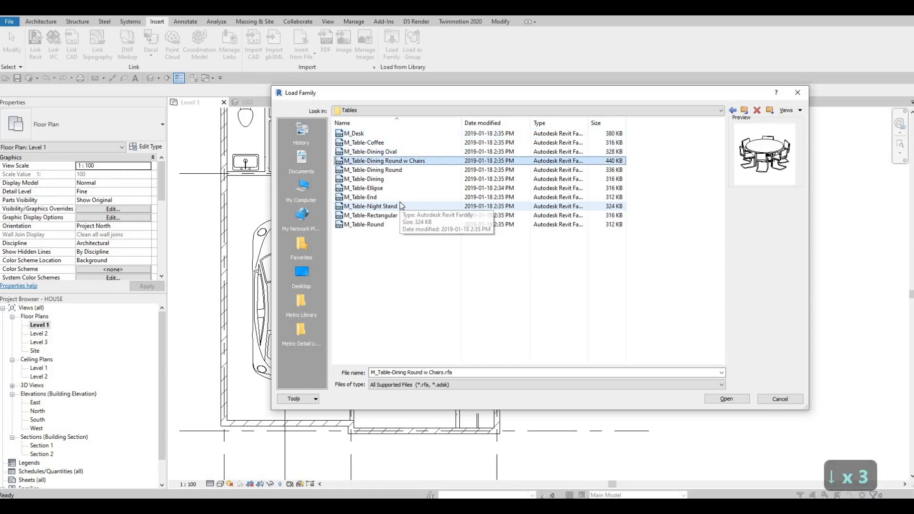
pyautogui.press('Down')
pyautogui.press('Down')
pyautogui.press('Down')
pyautogui.press('Down')
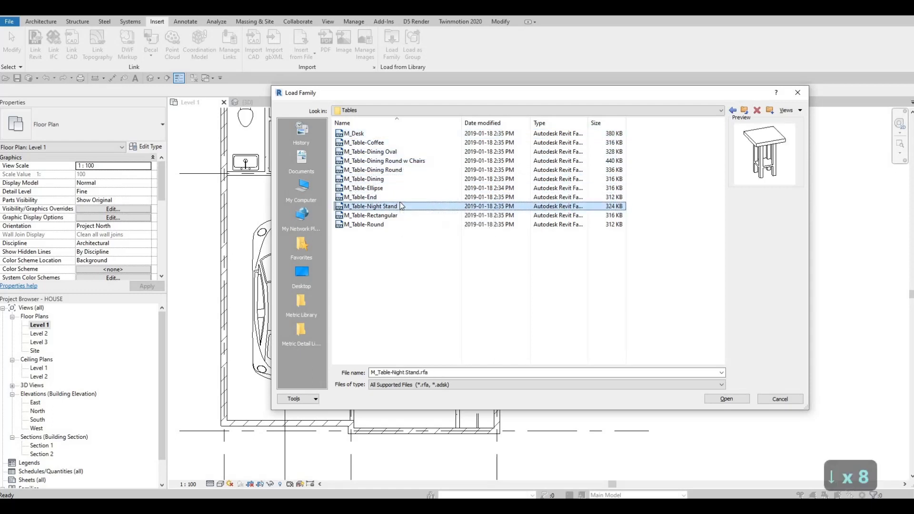
pyautogui.press('Up')
pyautogui.press('Up')
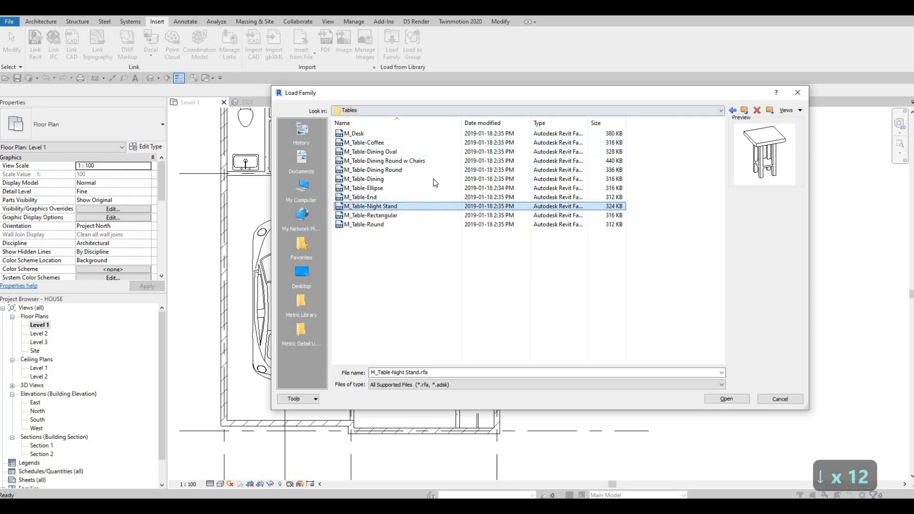
pyautogui.press('Up')
pyautogui.press('Up')
pyautogui.press('Up')
pyautogui.press('Up')
pyautogui.press('Up')
pyautogui.press('Up')
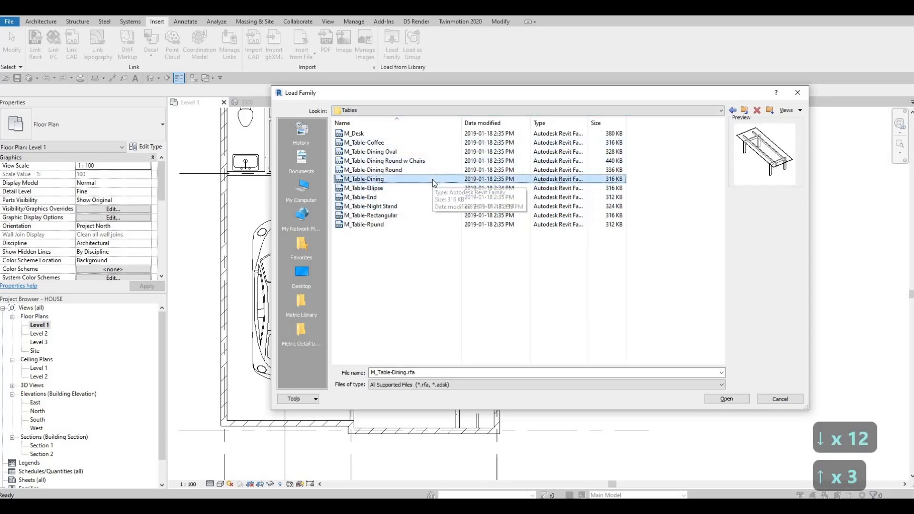
pyautogui.press('Up')
pyautogui.press('Up')
pyautogui.press('Up')
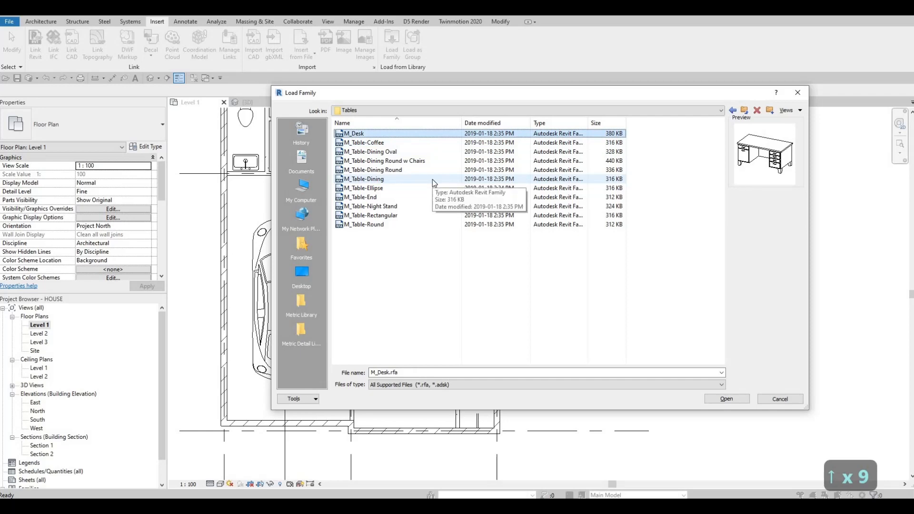
pyautogui.press('Down')
pyautogui.press('Down')
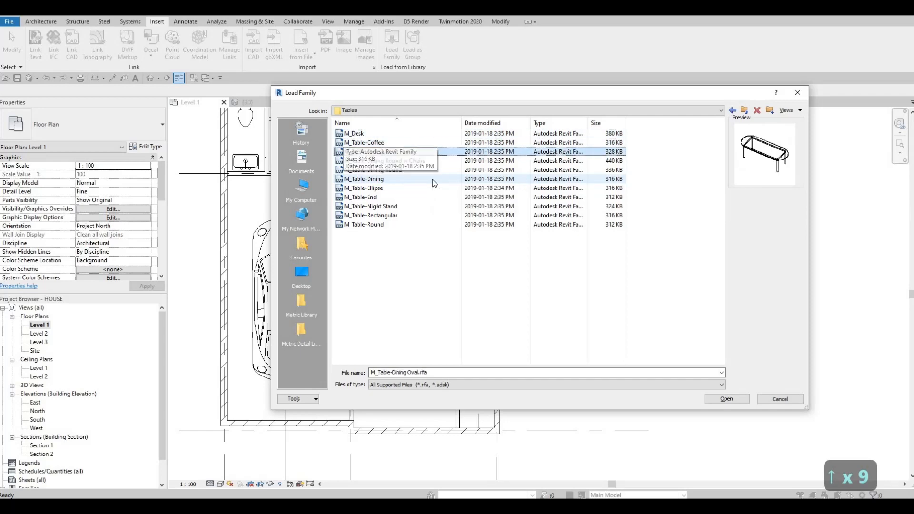
pyautogui.press('Up')
pyautogui.press('Down')
pyautogui.press('Down')
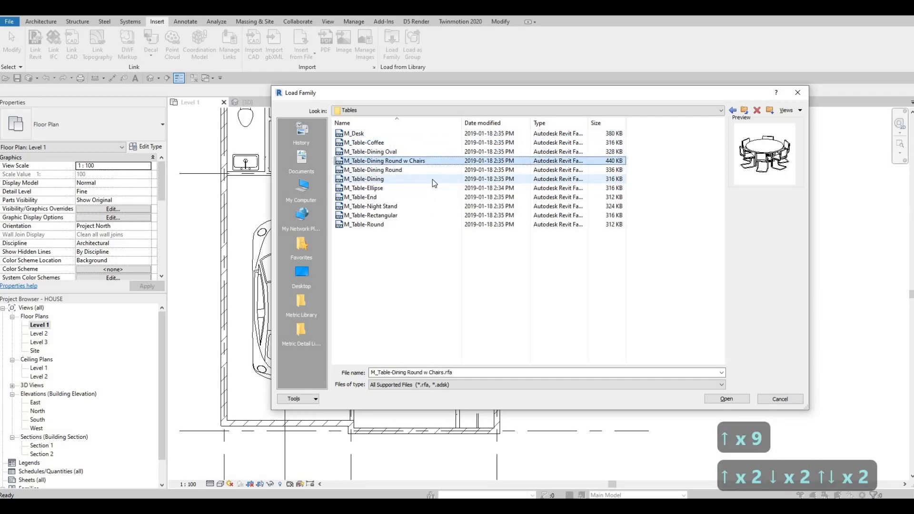
pyautogui.press('Down')
pyautogui.press('Down')
pyautogui.press('Down')
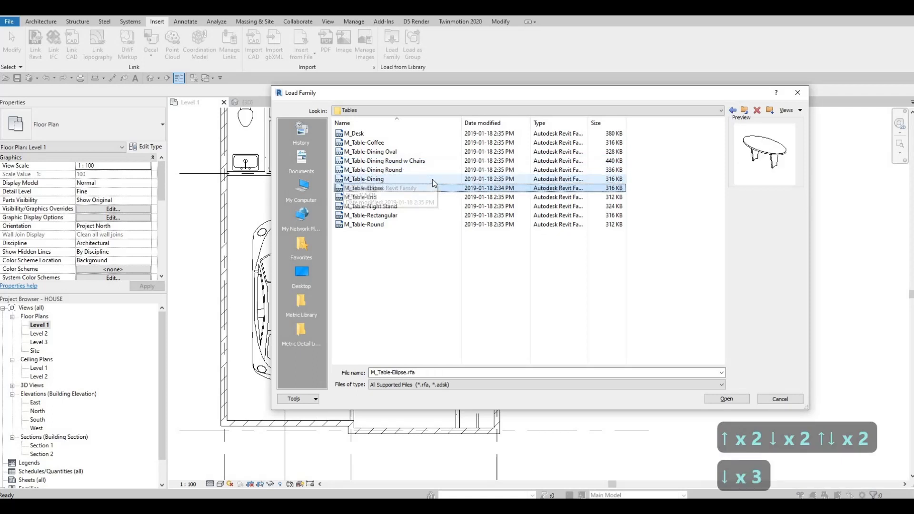
pyautogui.press('Up')
pyautogui.press('Up')
pyautogui.press('Up')
pyautogui.press('Up')
pyautogui.press('Up')
pyautogui.press('Up')
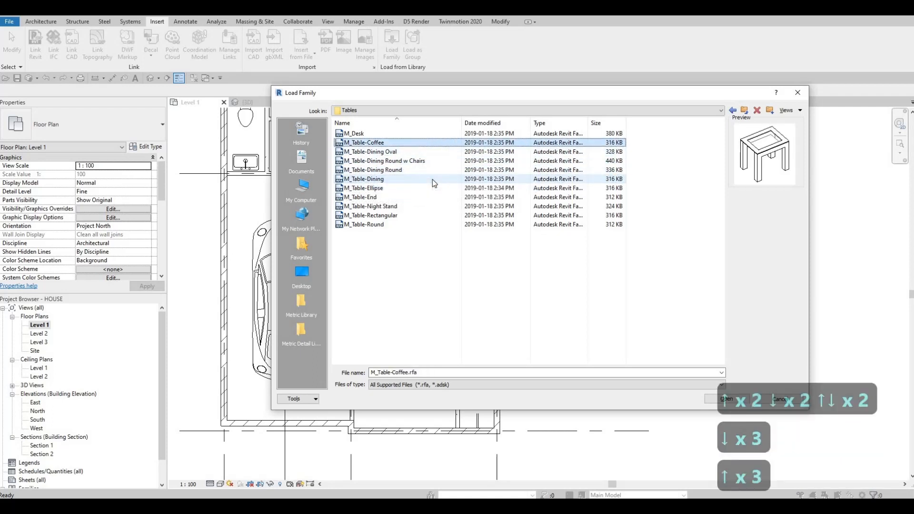
pyautogui.press('Down')
pyautogui.press('Down')
pyautogui.press('Down')
pyautogui.press('Down')
pyautogui.press('Down')
pyautogui.press('Down')
pyautogui.press('Down')
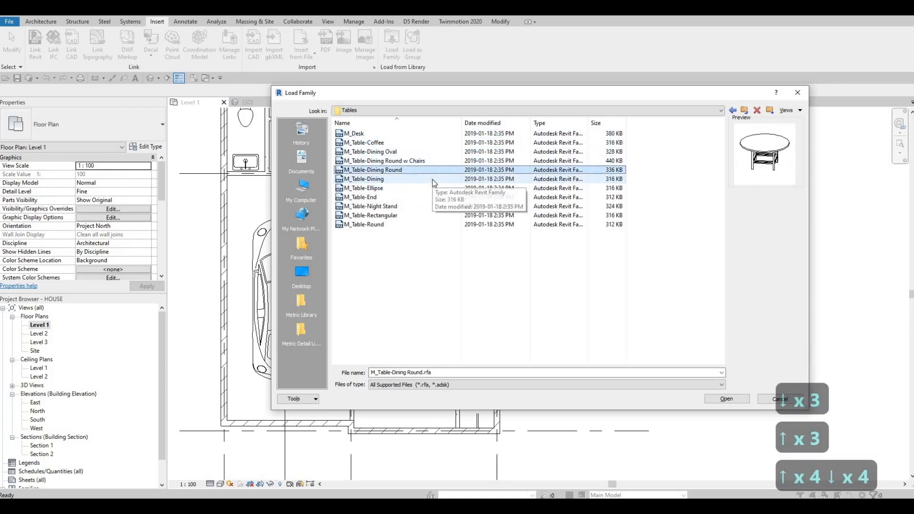
pyautogui.press('Down')
pyautogui.press('Down')
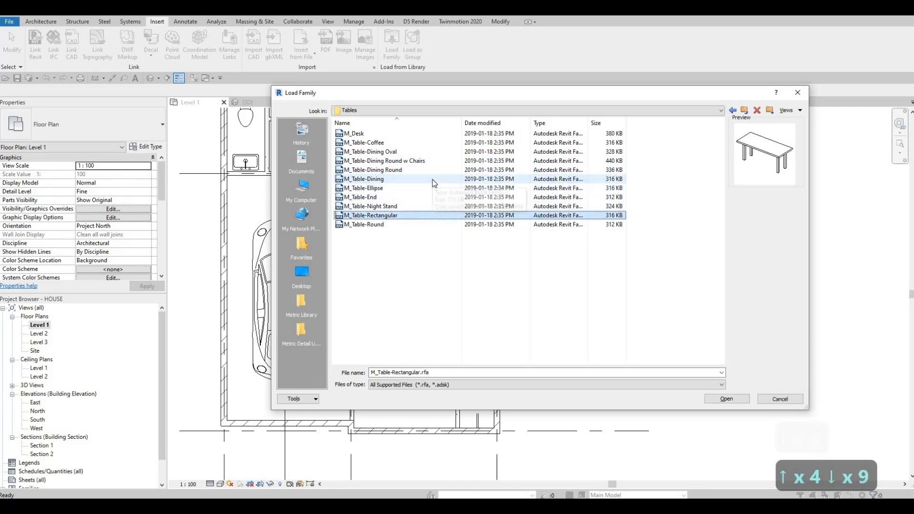
# Step: Load the M_Table-Night Stand family into the project
pyautogui.click(386, 205)
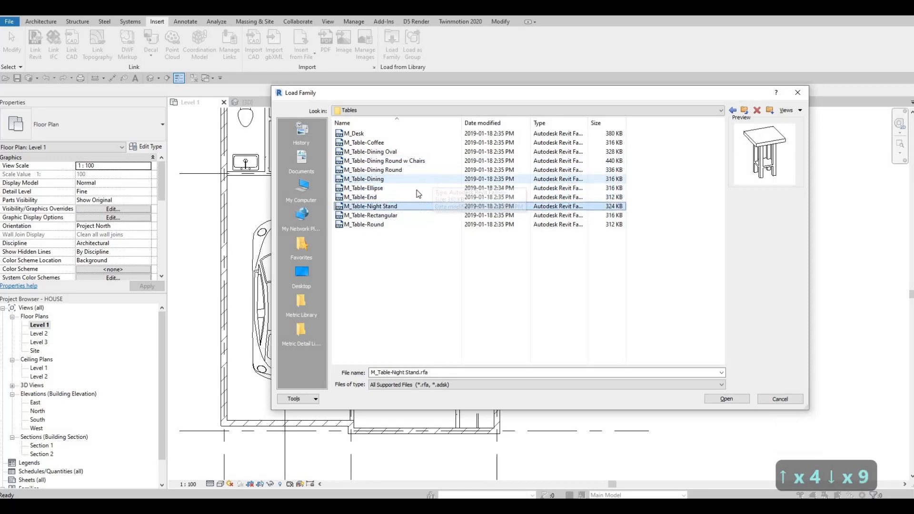
pyautogui.click(372, 198)
pyautogui.click(374, 206)
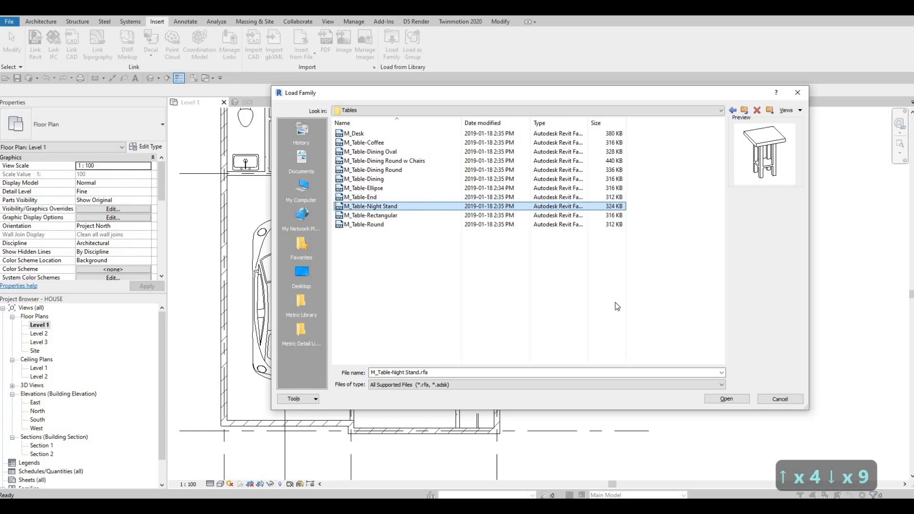
pyautogui.click(725, 398)
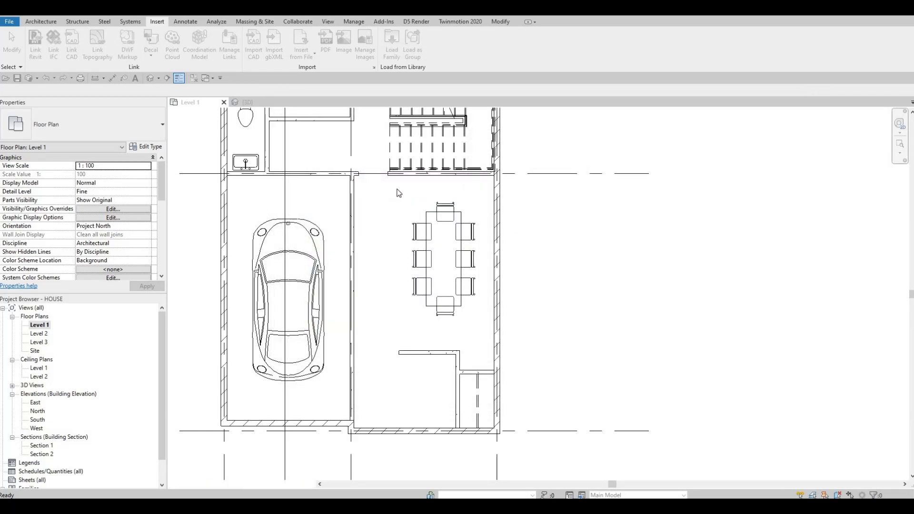
# Step: Place an M_Table-Night Stand component against the lower end of the living room sofa in the Level 1 plan
pyautogui.scroll(3, 426, 192)
pyautogui.moveTo(410, 290); pyautogui.dragTo(379, 233, button='middle')
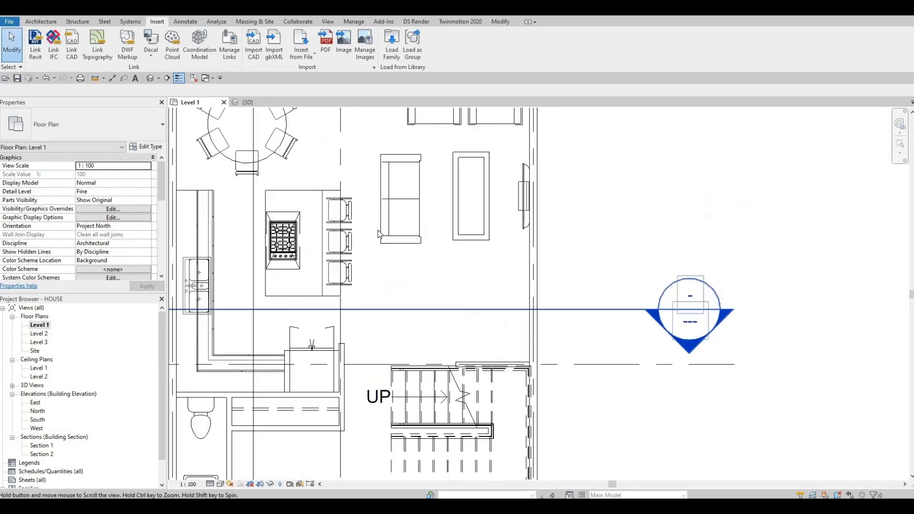
pyautogui.hotkey('shift', 'c')
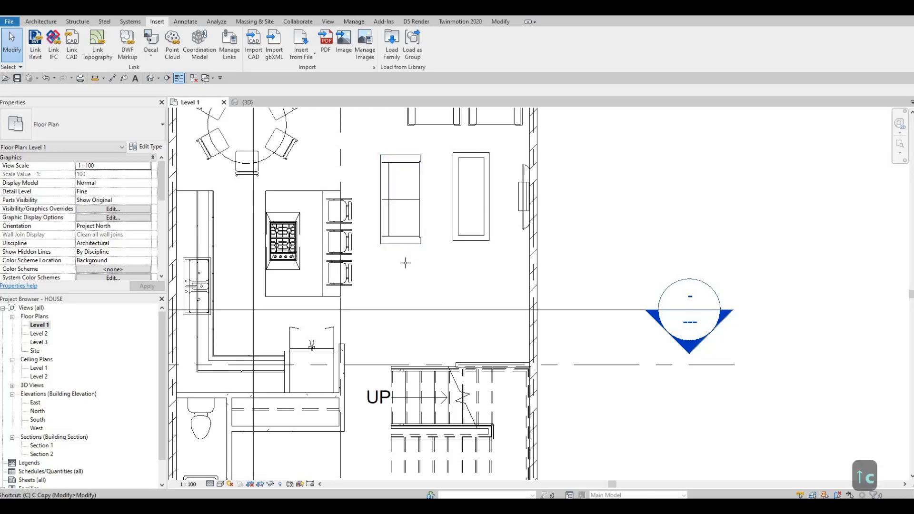
pyautogui.press('m')
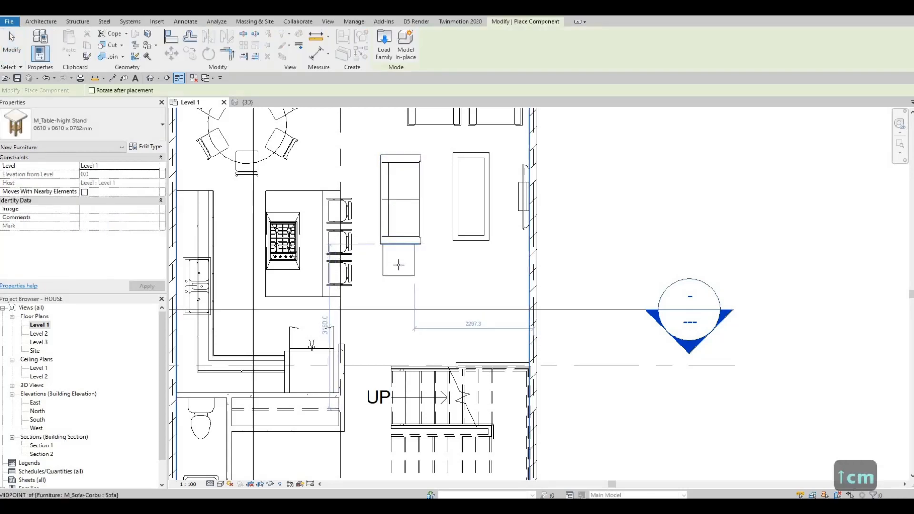
pyautogui.click(398, 265)
# Step: Place a second night stand at the sofa's upper end, aligned with the first, and finish placing components
pyautogui.moveTo(471, 252); pyautogui.dragTo(481, 227, button='middle')
pyautogui.scroll(-2, 413, 240)
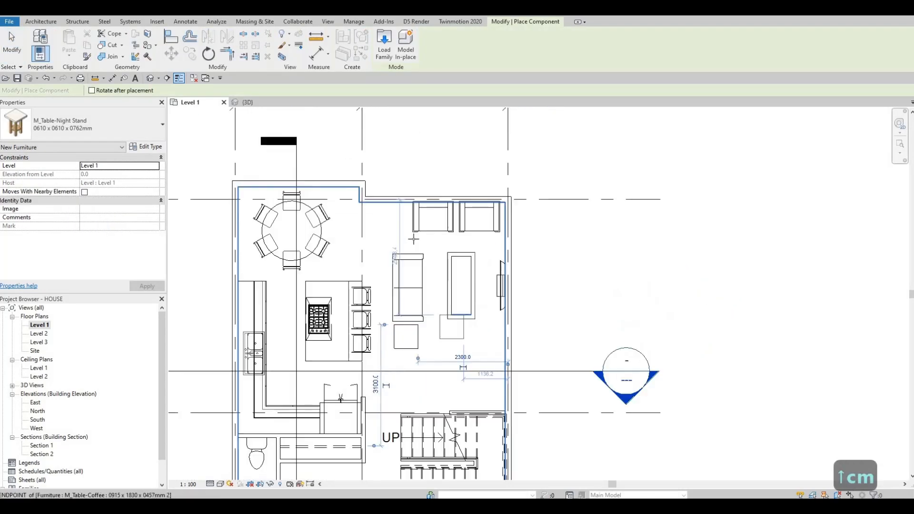
pyautogui.scroll(-1, 414, 239)
pyautogui.scroll(3, 410, 250)
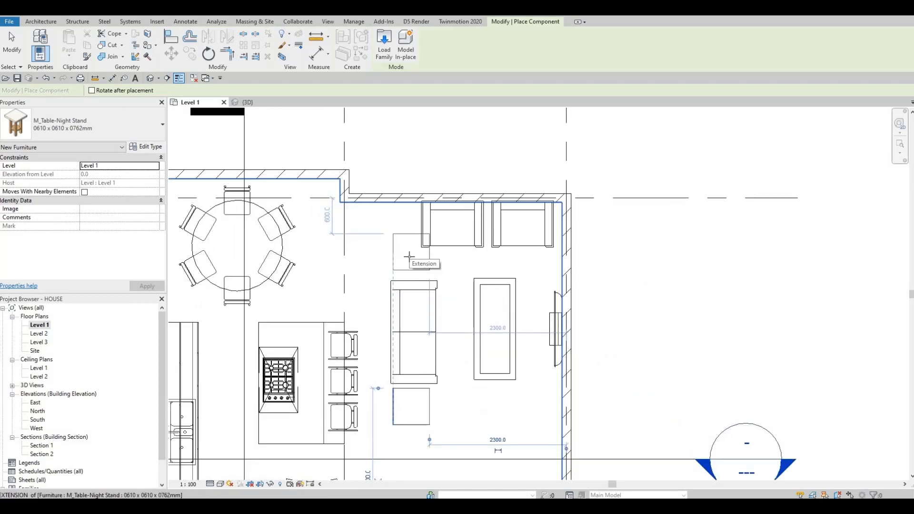
pyautogui.press('Escape')
pyautogui.press('Escape')
pyautogui.press('Escape')
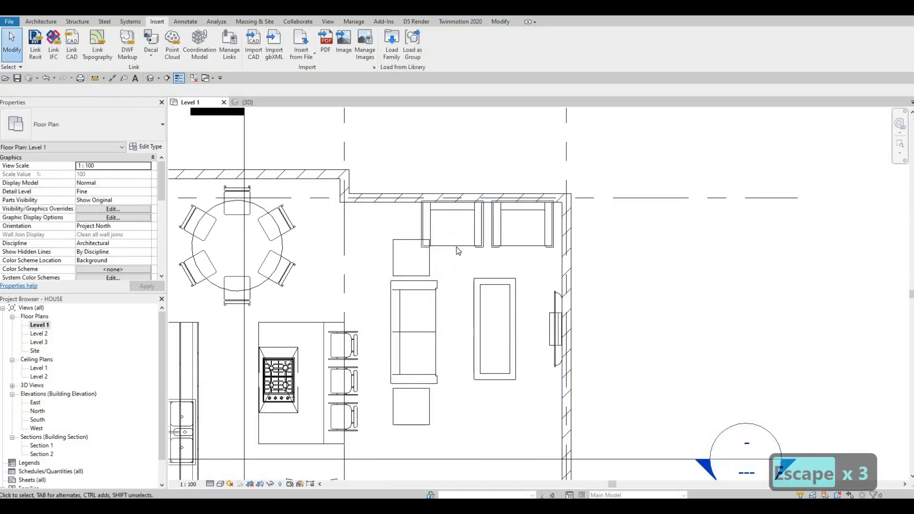
# Step: Nudge the left M_Chair-Corbu armchair by the living room's upper wall six increments to the right, toward the neighbouring armchair
pyautogui.click(457, 245)
pyautogui.press('Right')
pyautogui.press('Right')
pyautogui.press('Right')
pyautogui.press('Right')
pyautogui.press('Right')
pyautogui.press('Right')
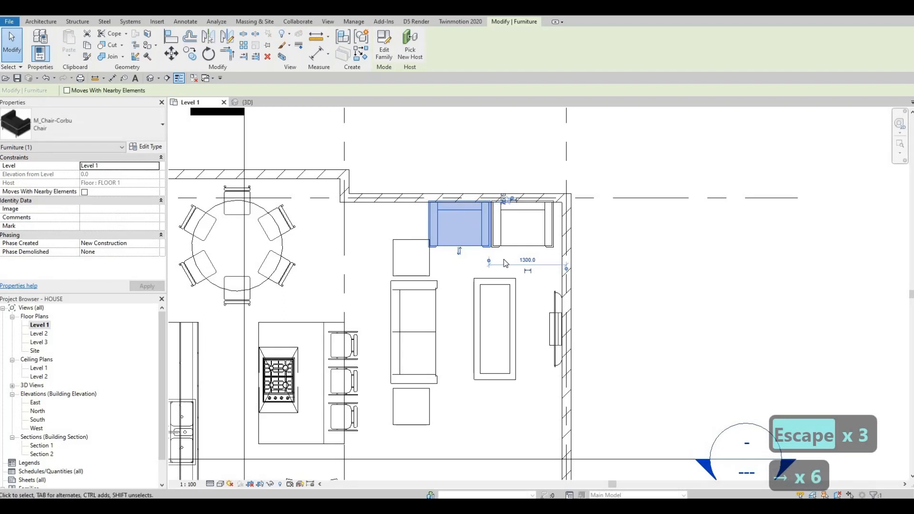
# Step: Select both armchairs along the upper wall and nudge them together toward the right-hand exterior wall
pyautogui.moveTo(509, 260); pyautogui.dragTo(478, 237)
pyautogui.press('Right')
pyautogui.press('Right')
pyautogui.press('Right')
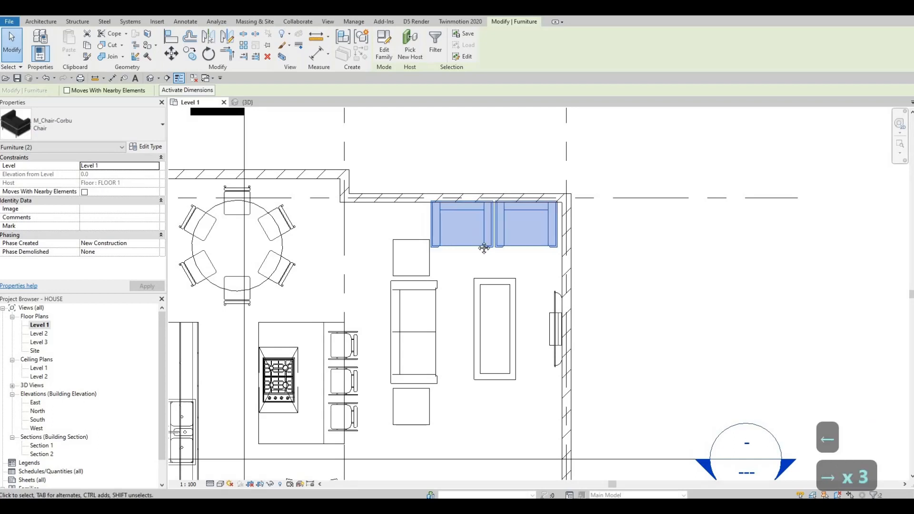
pyautogui.scroll(-2, 488, 287)
pyautogui.moveTo(436, 285); pyautogui.dragTo(436, 247, button='middle')
pyautogui.press('Escape')
pyautogui.press('Escape')
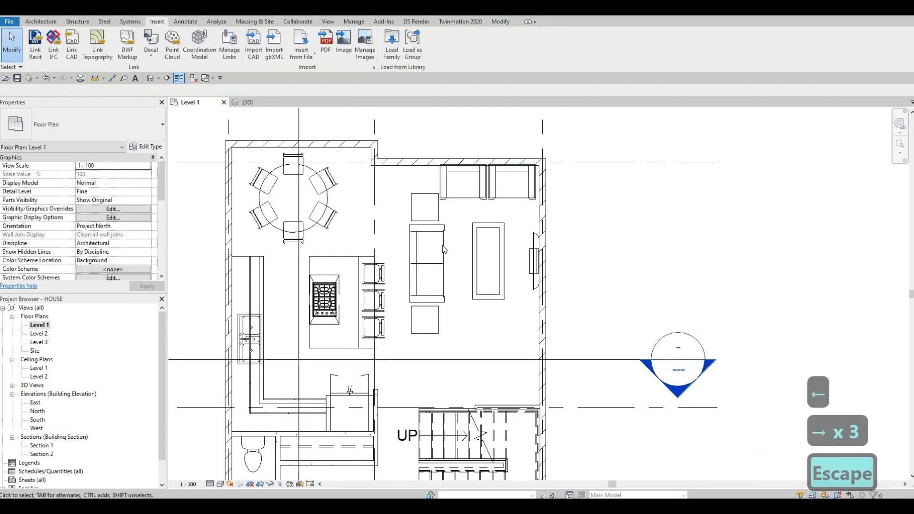
# Step: Set the depth in the living room sofa's M_Sofa-Corbu type properties to 650 mm
pyautogui.click(442, 244)
pyautogui.click(145, 146)
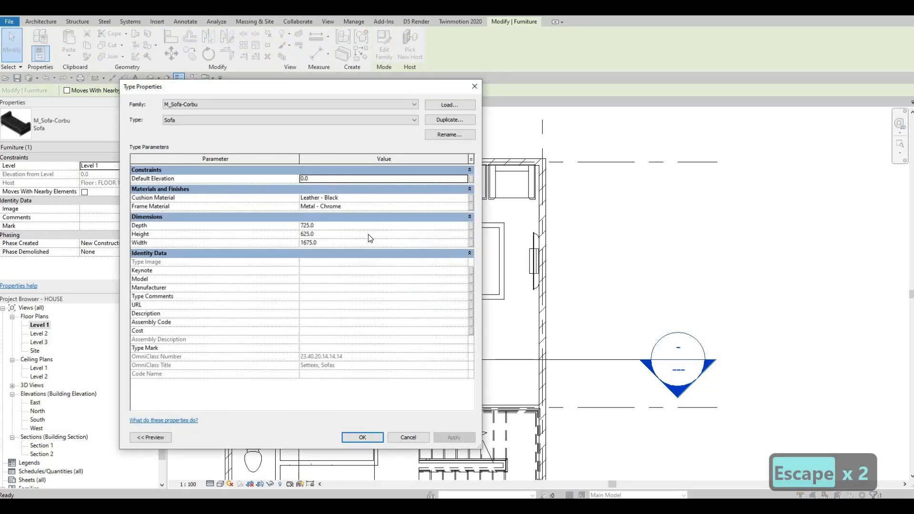
pyautogui.click(342, 225)
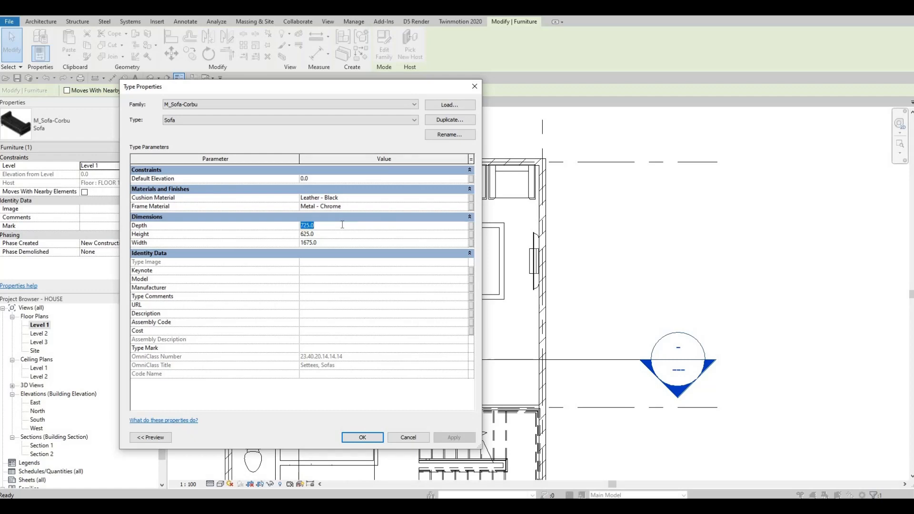
pyautogui.write('650')
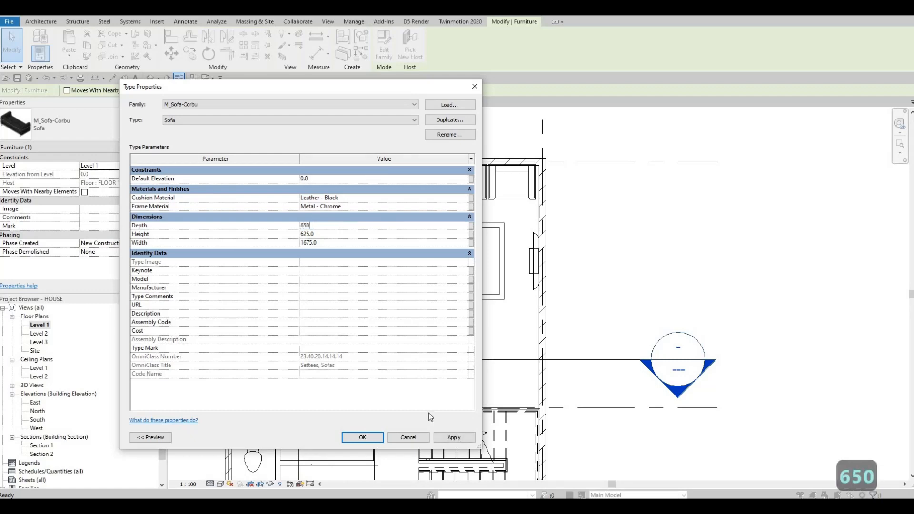
# Step: Apply the 650 mm depth to the M_Sofa-Corbu sofa type and deselect the sofa
pyautogui.click(456, 439)
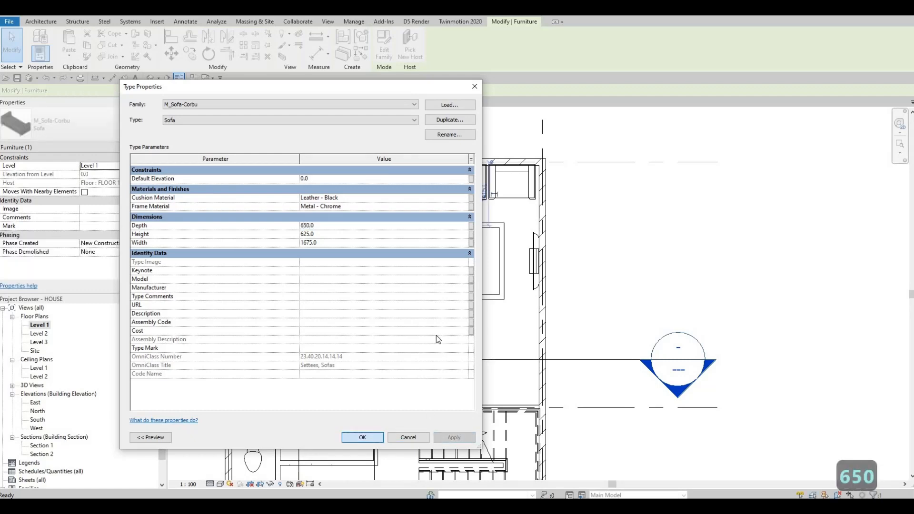
pyautogui.click(362, 437)
pyautogui.press('Escape')
pyautogui.press('Escape')
pyautogui.moveTo(295, 160); pyautogui.dragTo(265, 168, button='middle')
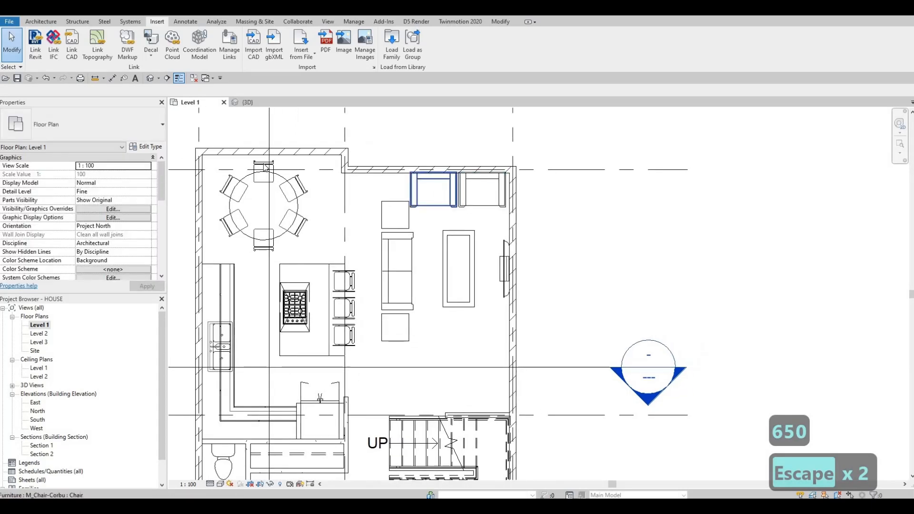
# Step: Set the depth of the M_Chair-Corbu armchair type to 650 mm
pyautogui.click(433, 189)
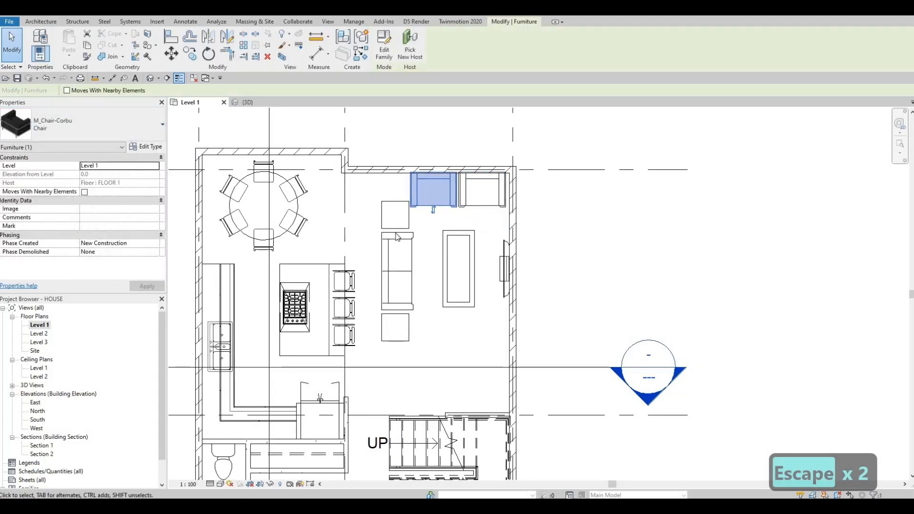
pyautogui.click(145, 147)
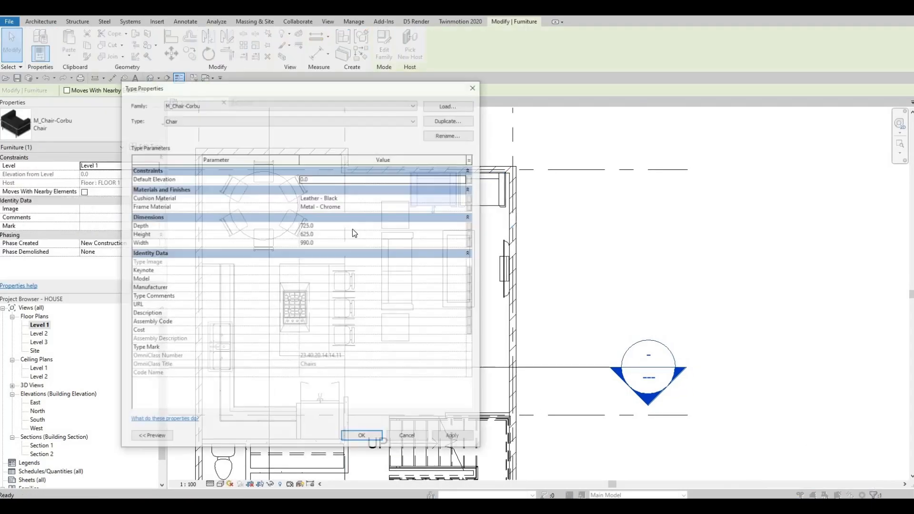
pyautogui.click(342, 225)
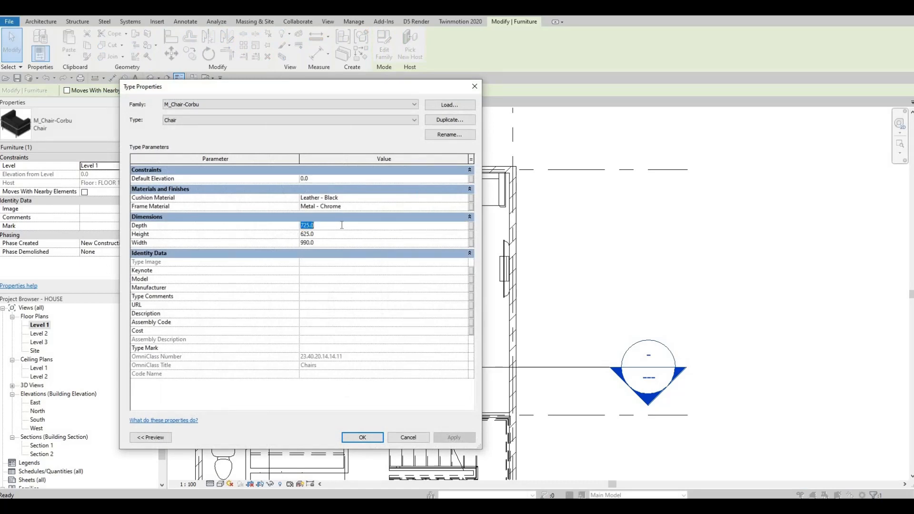
pyautogui.write('650')
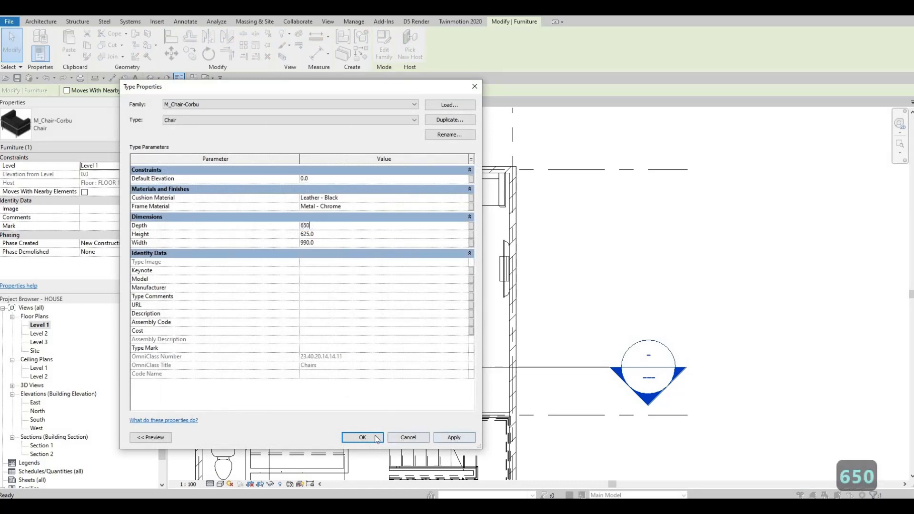
pyautogui.click(454, 437)
pyautogui.press('Return')
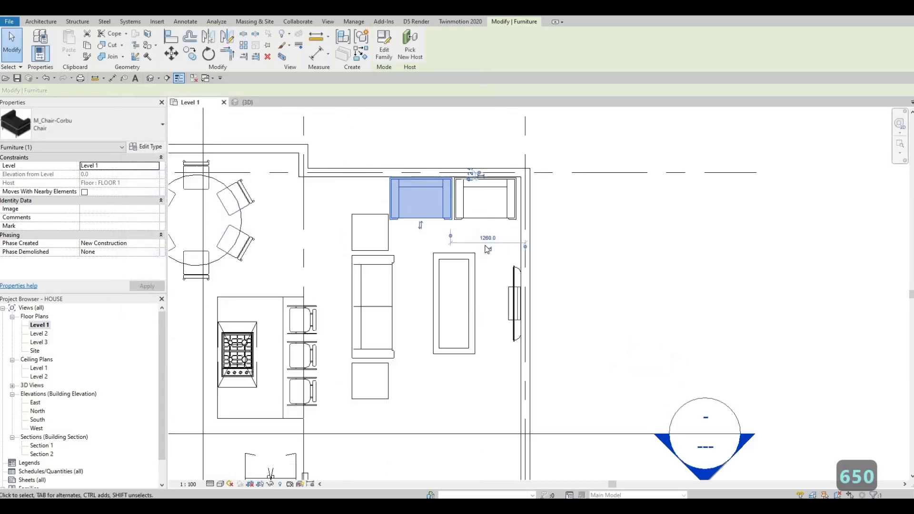
# Step: Select both armchairs in the living room corner and nudge them slightly right toward the exterior wall
pyautogui.scroll(3, 473, 241)
pyautogui.press('Escape')
pyautogui.moveTo(486, 250); pyautogui.dragTo(417, 206)
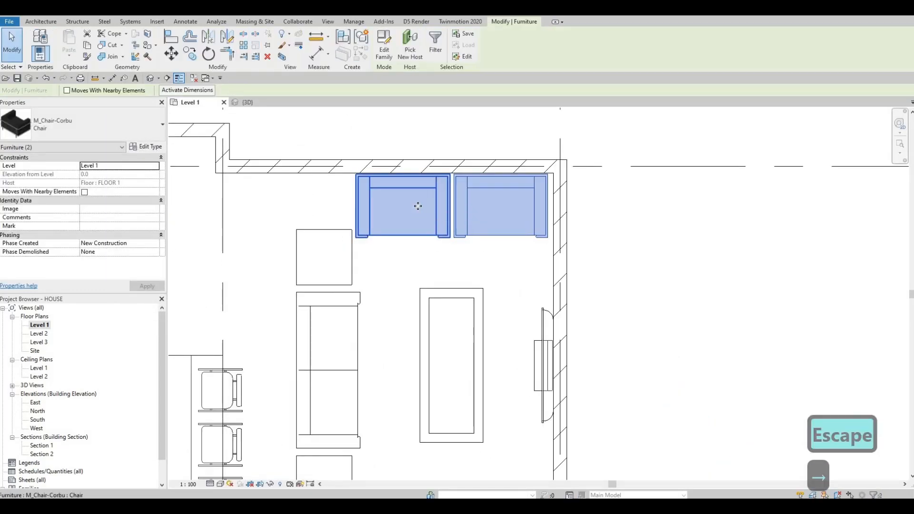
pyautogui.press('Escape')
pyautogui.scroll(-2, 356, 201)
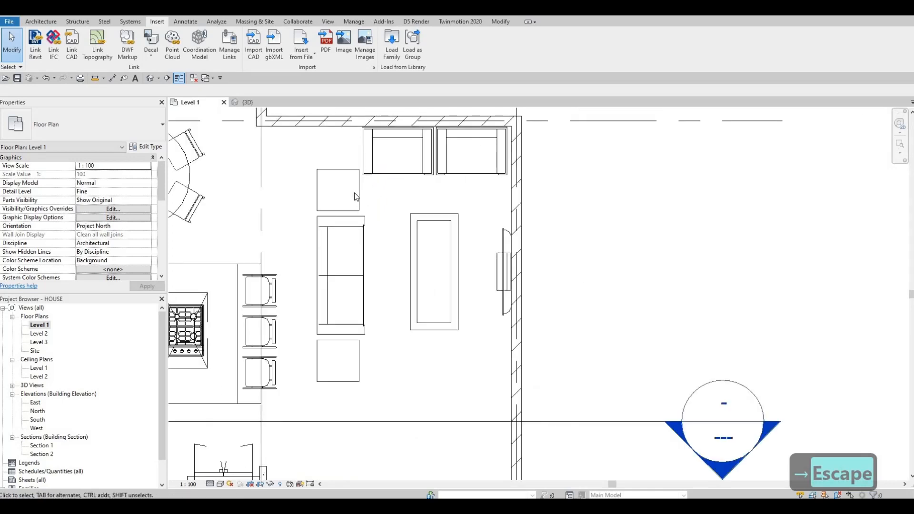
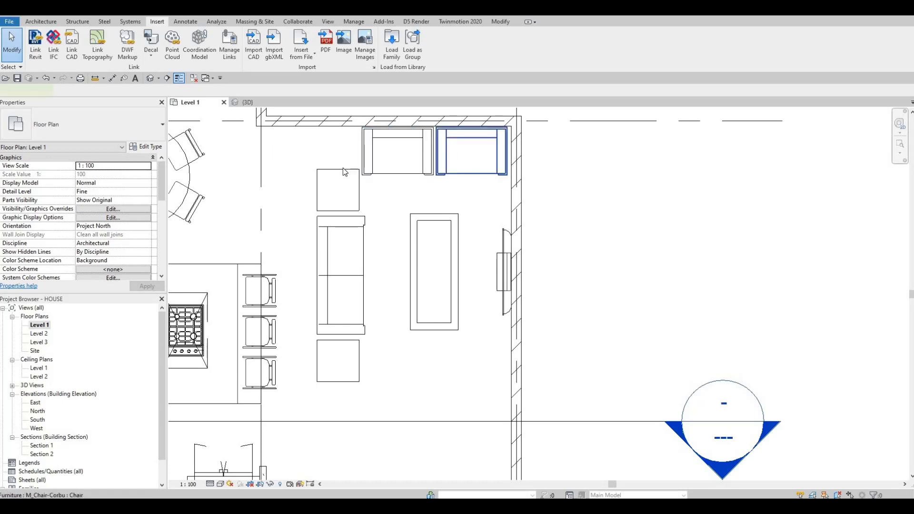
pyautogui.click(443, 167)
pyautogui.press('Escape')
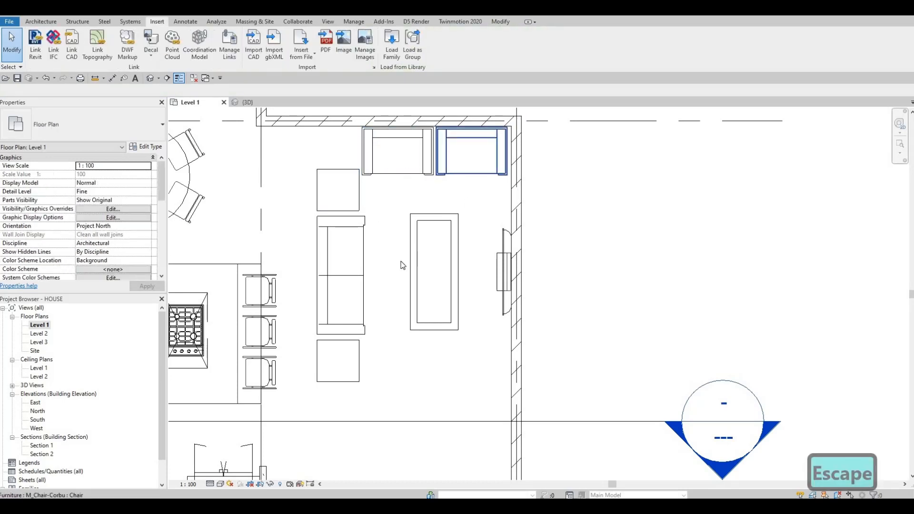
pyautogui.scroll(-1, 361, 145)
pyautogui.press('Escape')
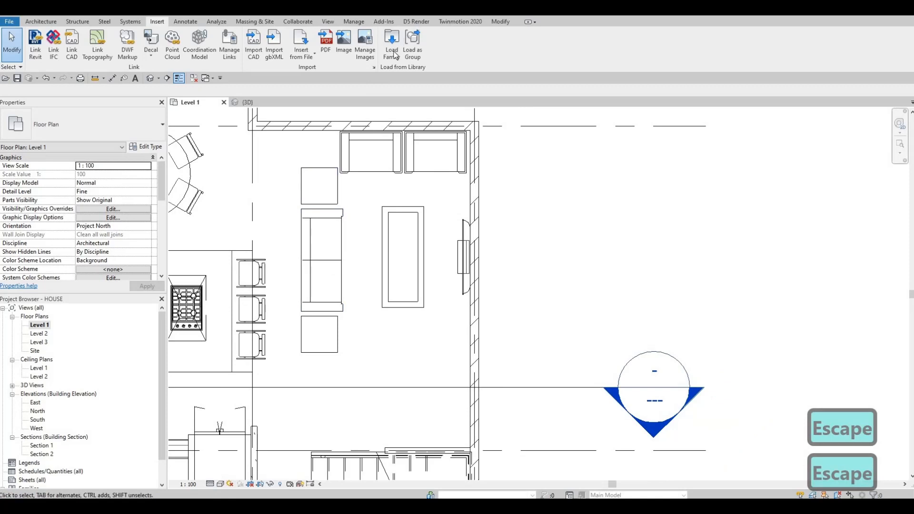
pyautogui.click(391, 45)
pyautogui.press('Escape')
pyautogui.scroll(-2, 374, 215)
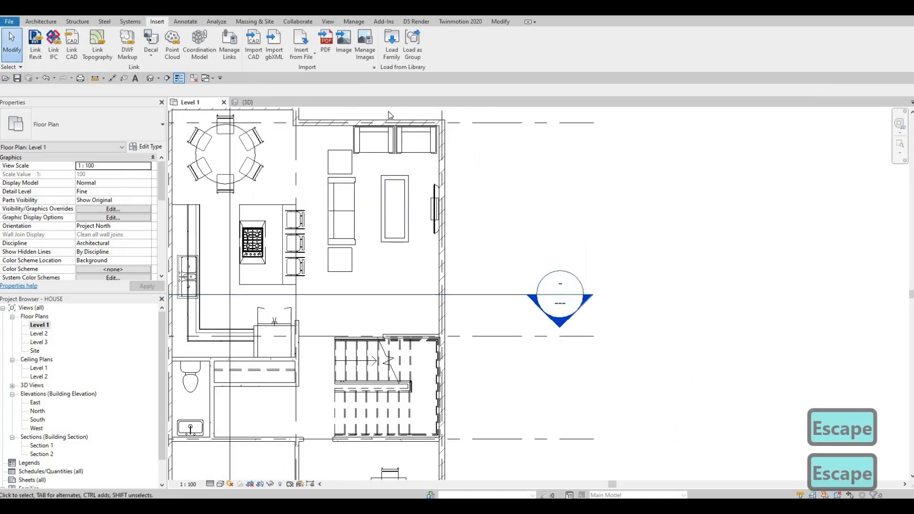
# Step: Load the M_Credenza family from the Storage folder of the Furniture library
pyautogui.click(391, 45)
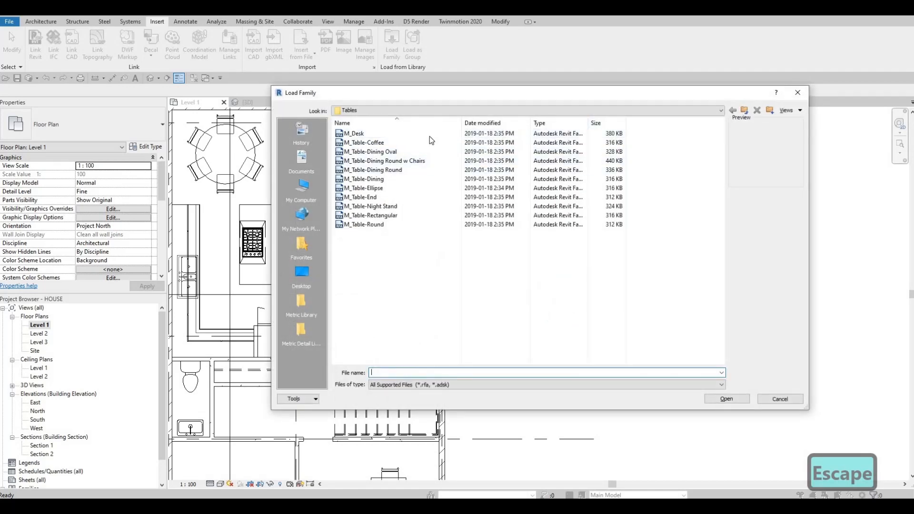
pyautogui.click(428, 110)
pyautogui.click(414, 141)
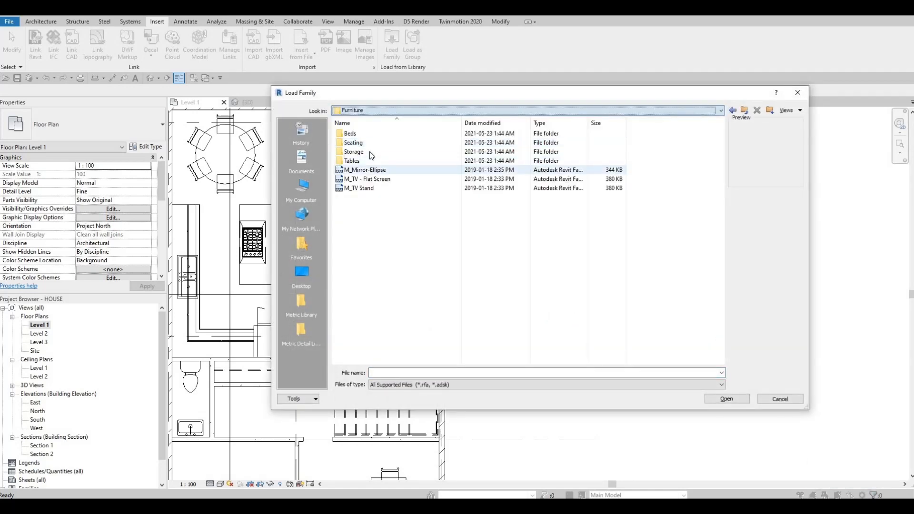
pyautogui.doubleClick(371, 152)
pyautogui.click(402, 135)
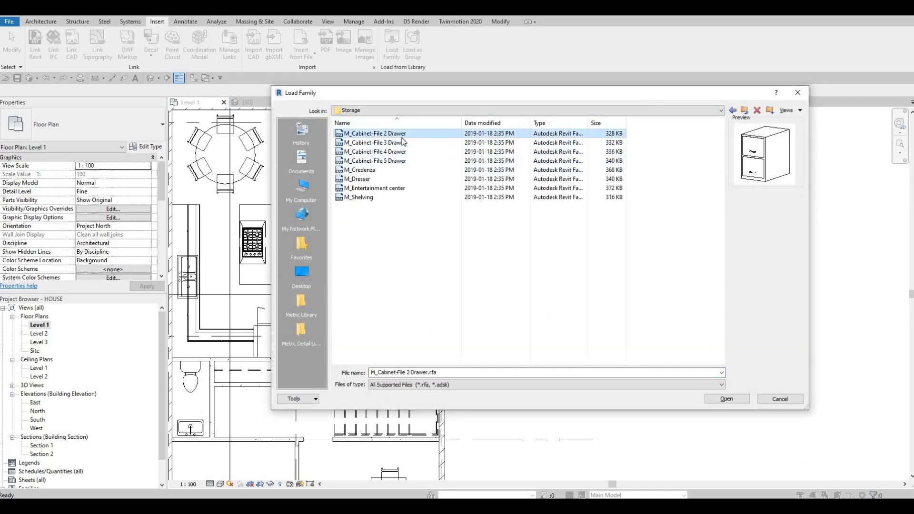
pyautogui.press('Down')
pyautogui.press('Down')
pyautogui.press('Down')
pyautogui.press('Down')
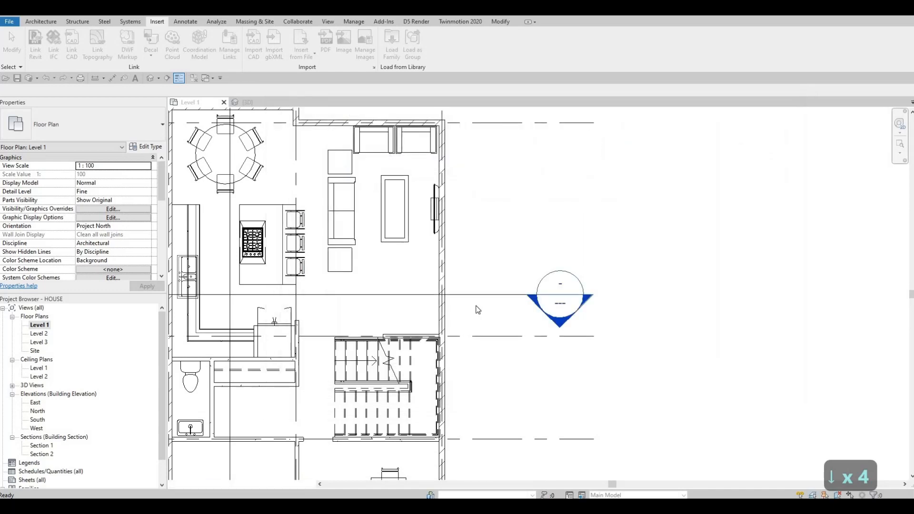
# Step: Place a 1830 x 0610mm M_Credenza in the inner corner of the interior walls below the long dining table
pyautogui.scroll(-3, 537, 332)
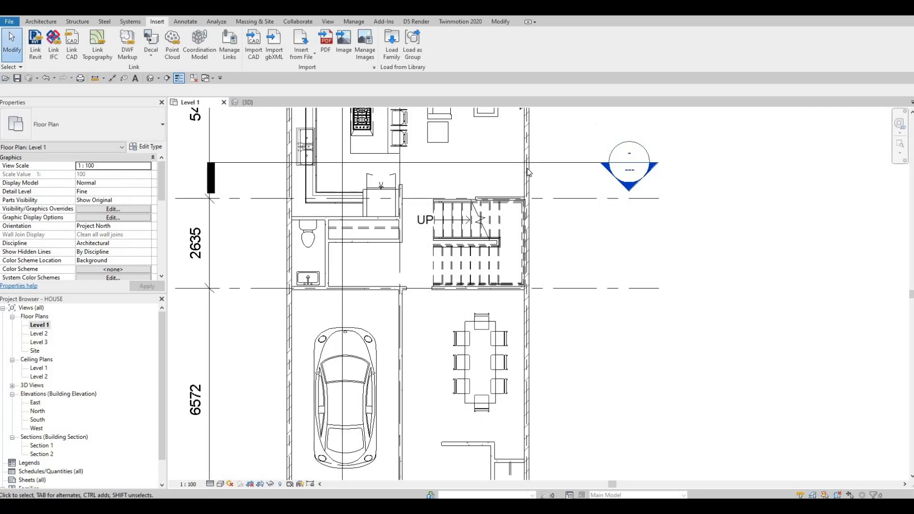
pyautogui.scroll(2, 527, 168)
pyautogui.press('c')
pyautogui.press('m')
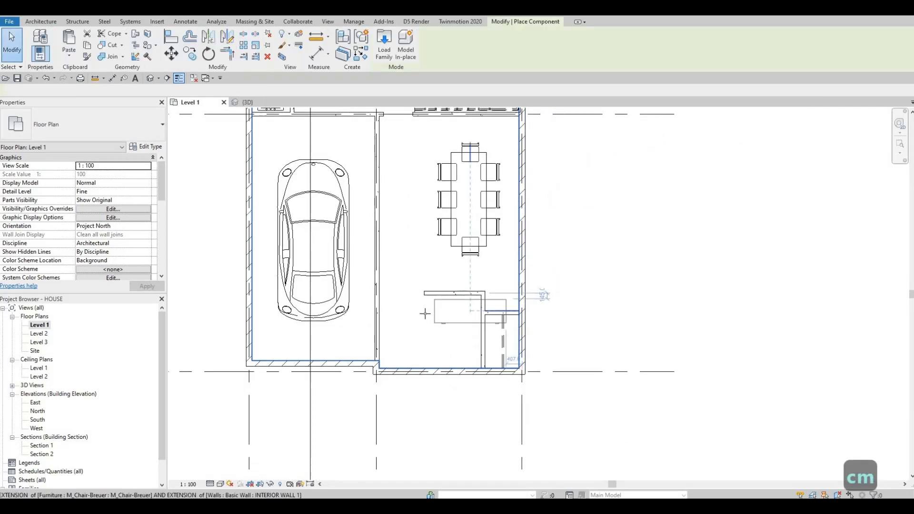
pyautogui.scroll(1, 435, 304)
pyautogui.scroll(1, 435, 305)
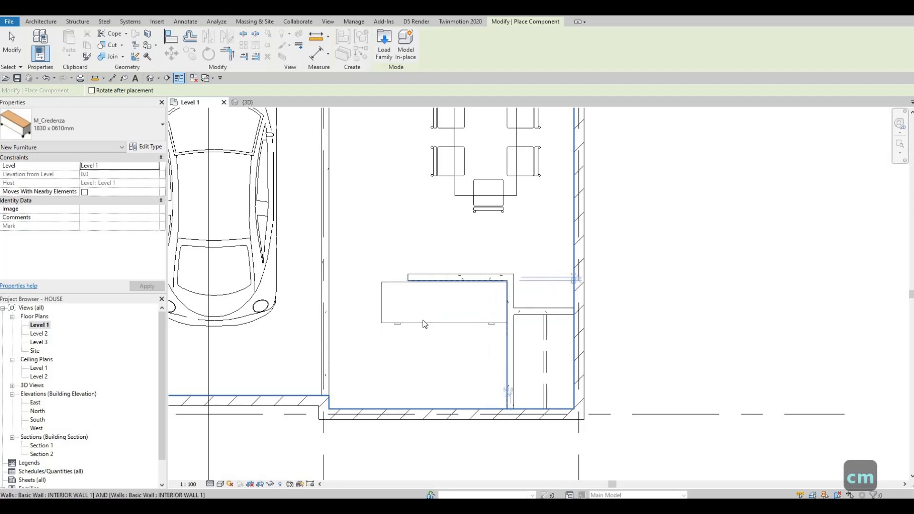
pyautogui.click(422, 320)
pyautogui.press('Escape')
pyautogui.press('Escape')
pyautogui.press('Escape')
# Step: Duplicate the credenza's type as 1830 x 0610mm 2 and set its width to 1600 mm and its depth to 550 mm
pyautogui.click(428, 310)
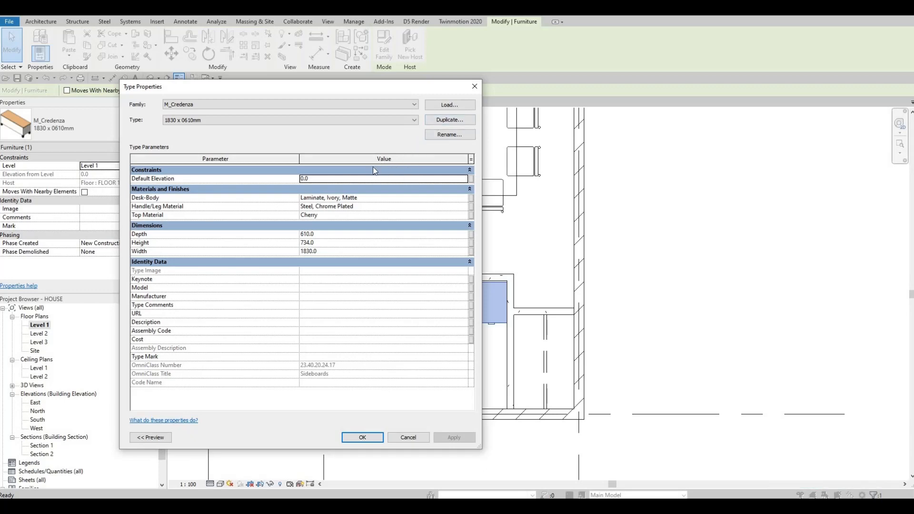
pyautogui.click(433, 122)
pyautogui.press('Return')
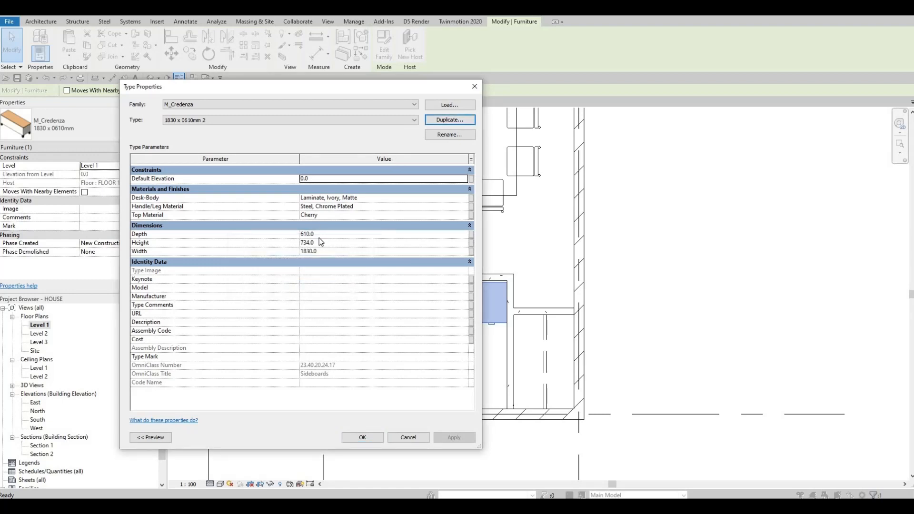
pyautogui.click(325, 242)
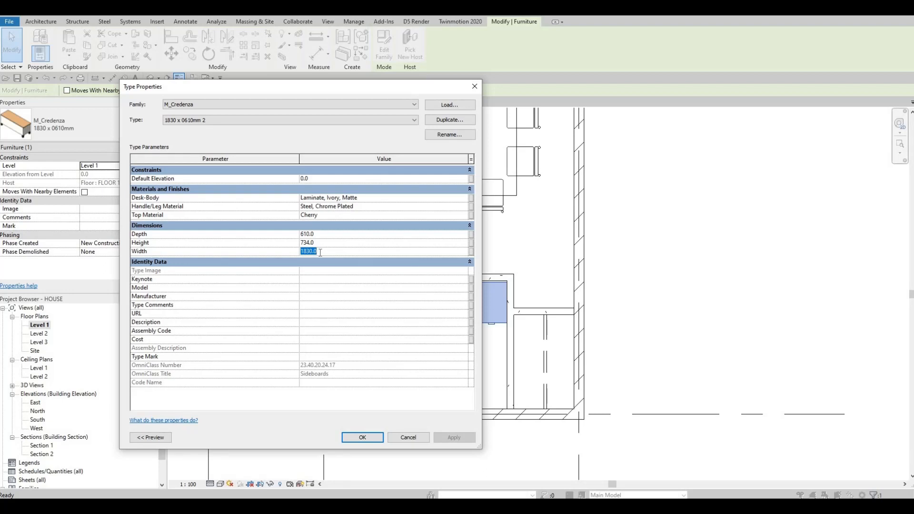
pyautogui.write('1600')
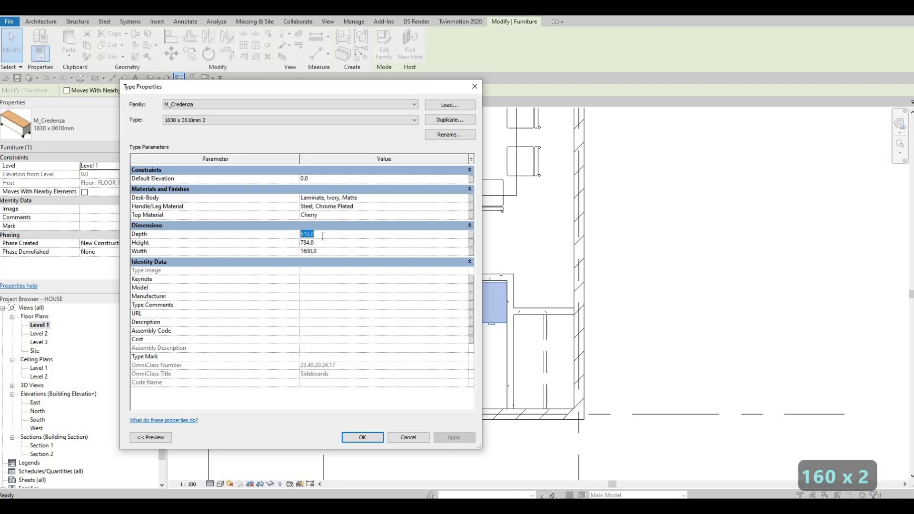
pyautogui.write('550')
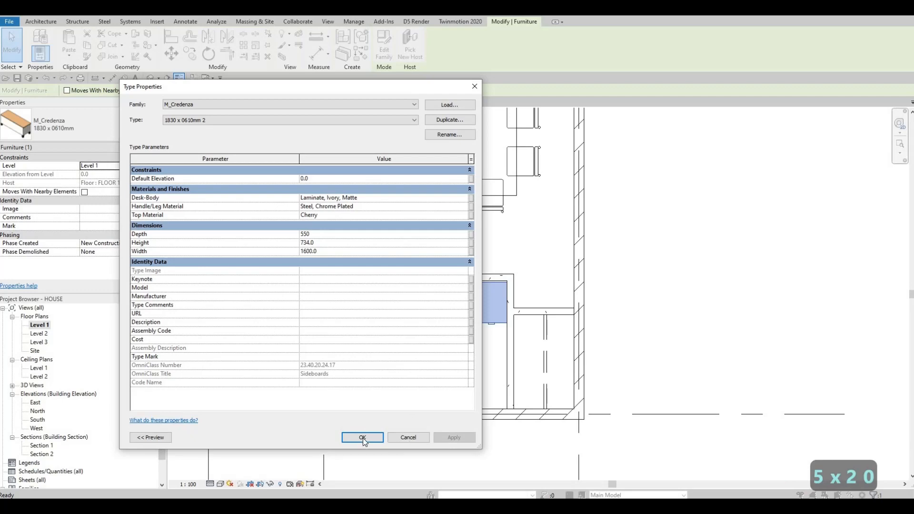
pyautogui.click(363, 437)
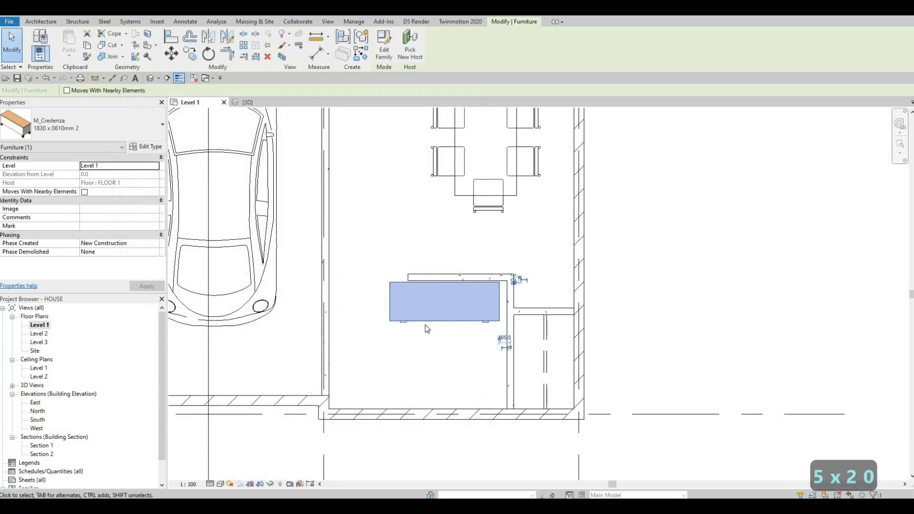
# Step: Nudge the credenza to the right until it sits against the vertical interior wall
pyautogui.press('Right')
pyautogui.press('Right')
pyautogui.press('Right')
pyautogui.press('Right')
pyautogui.press('Right')
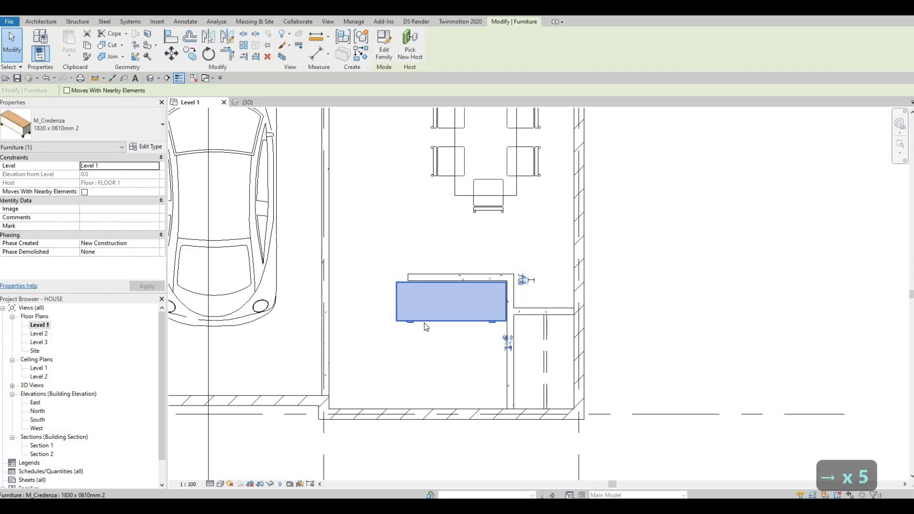
pyautogui.press('Escape')
# Step: Extend the free end of the interior wall behind the credenza to just past the credenza's left edge
pyautogui.click(412, 276)
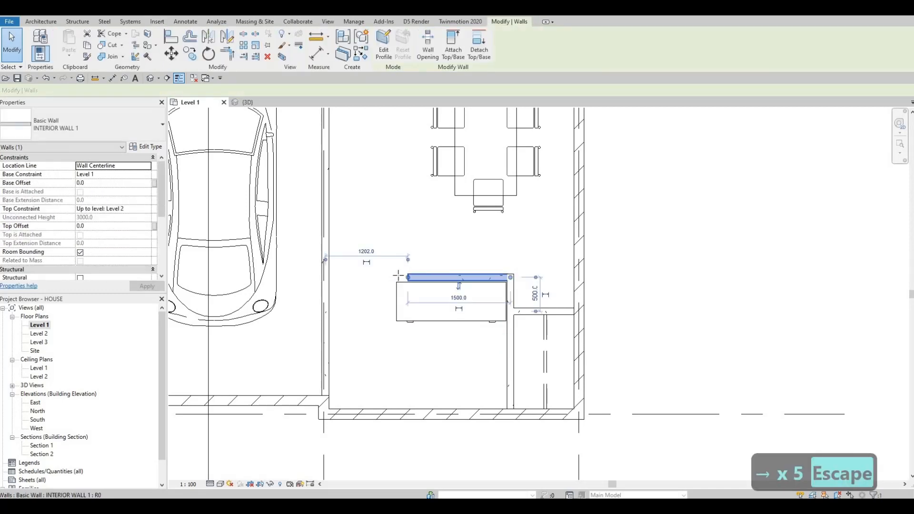
pyautogui.moveTo(406, 277); pyautogui.dragTo(394, 277)
pyautogui.press('Escape')
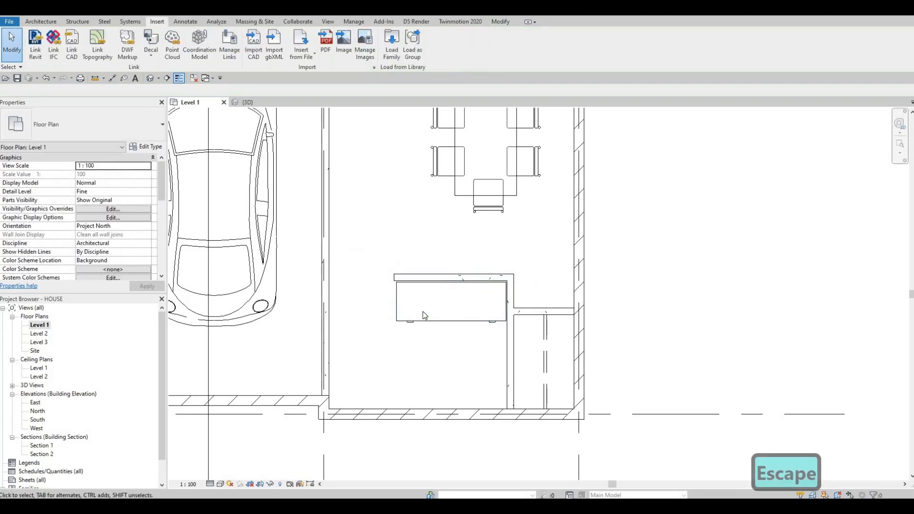
pyautogui.press('Escape')
# Step: Set the depth of the credenza's 1830 x 0610mm 2 type to 400 mm
pyautogui.moveTo(422, 311); pyautogui.dragTo(408, 293, button='middle')
pyautogui.click(409, 293)
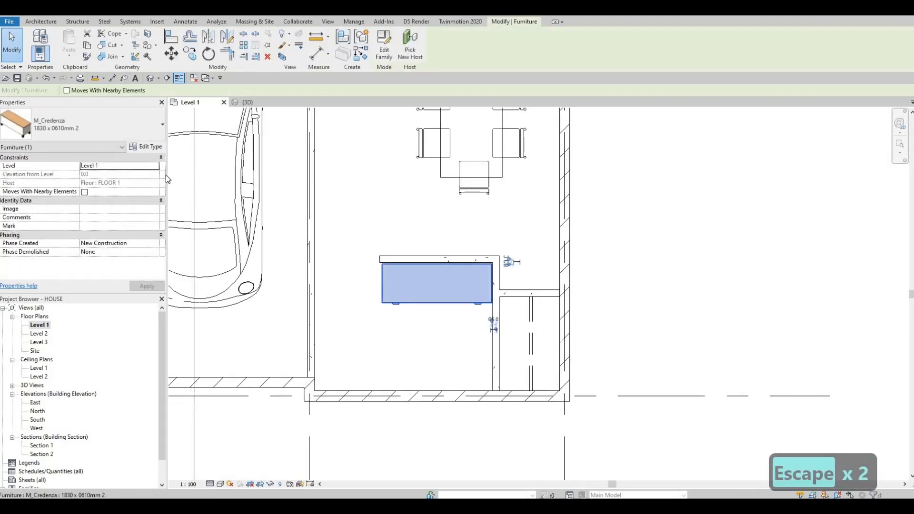
pyautogui.click(151, 148)
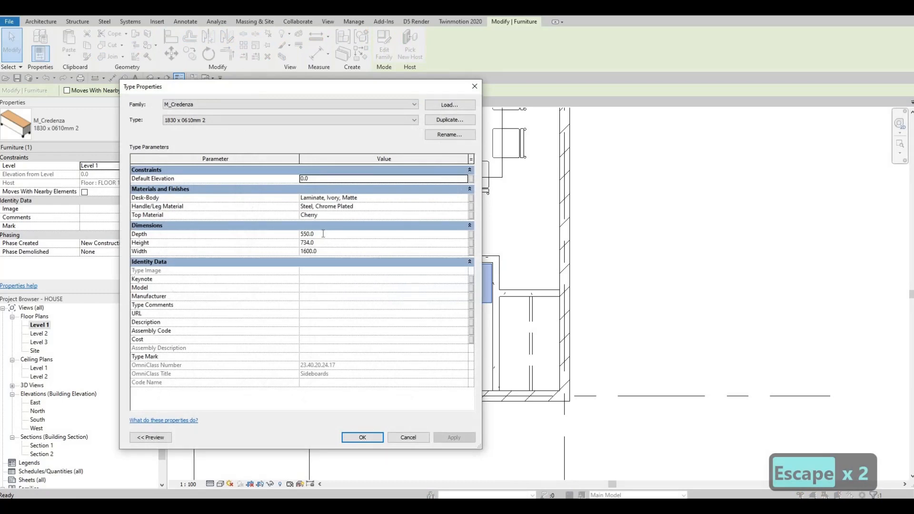
pyautogui.click(323, 234)
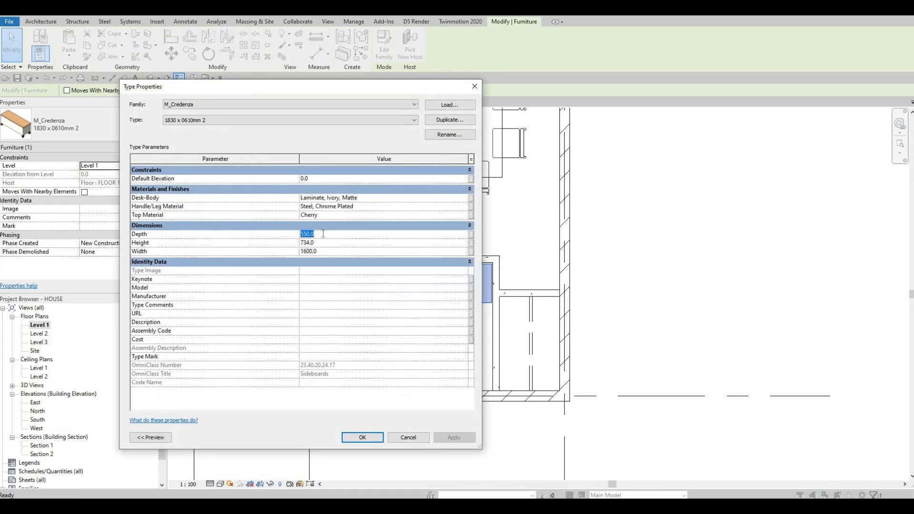
pyautogui.write('400')
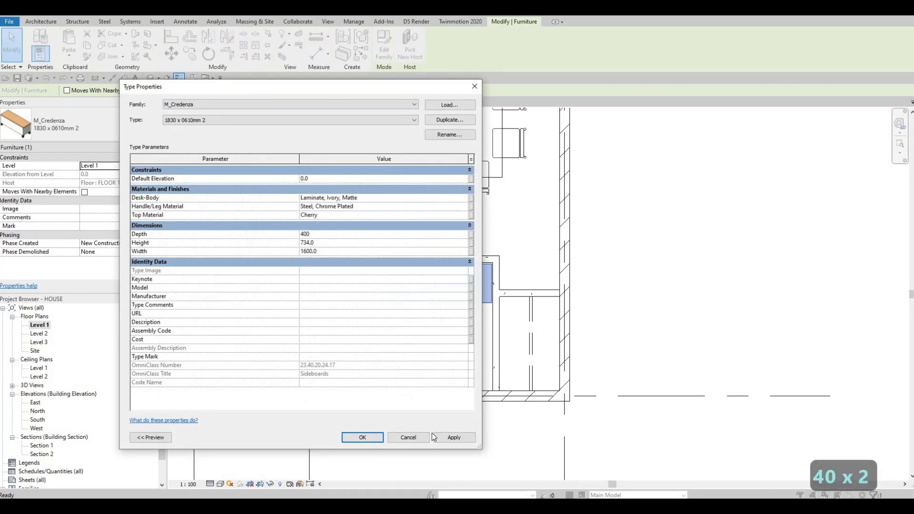
pyautogui.click(362, 438)
pyautogui.press('Escape')
pyautogui.press('Escape')
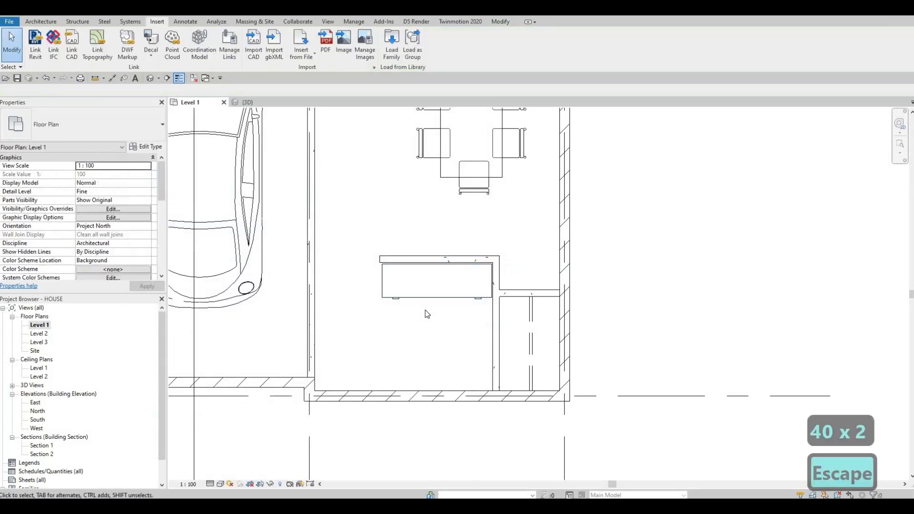
pyautogui.scroll(-2, 406, 273)
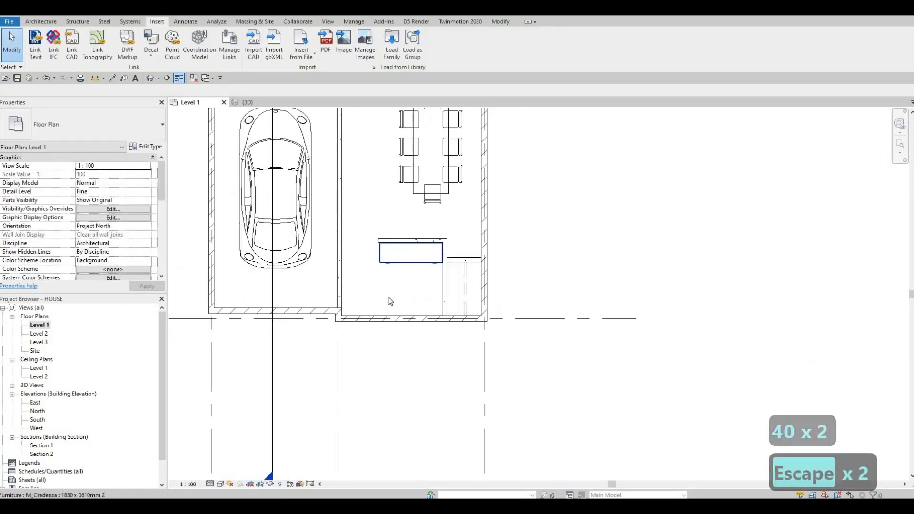
# Step: Load the M_Shelving family from the Storage folder of the family library
pyautogui.scroll(2, 424, 290)
pyautogui.scroll(2, 426, 296)
pyautogui.scroll(-2, 491, 265)
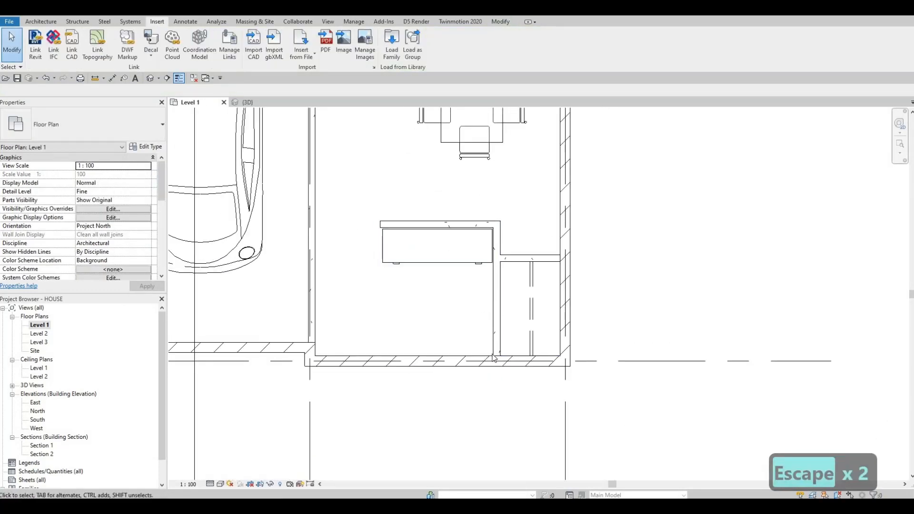
pyautogui.moveTo(493, 355); pyautogui.dragTo(478, 365, button='middle')
pyautogui.scroll(-4, 500, 354)
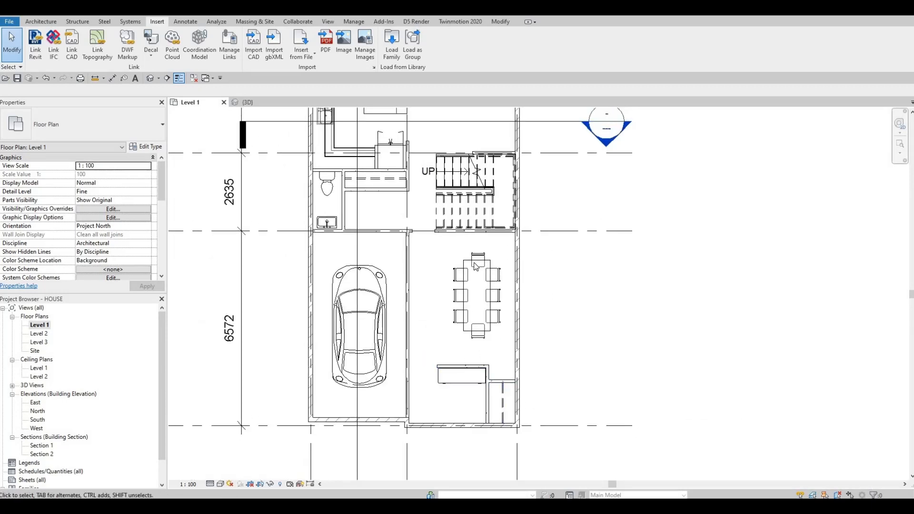
pyautogui.moveTo(475, 265); pyautogui.dragTo(438, 349, button='middle')
pyautogui.moveTo(433, 317); pyautogui.dragTo(414, 407, button='middle')
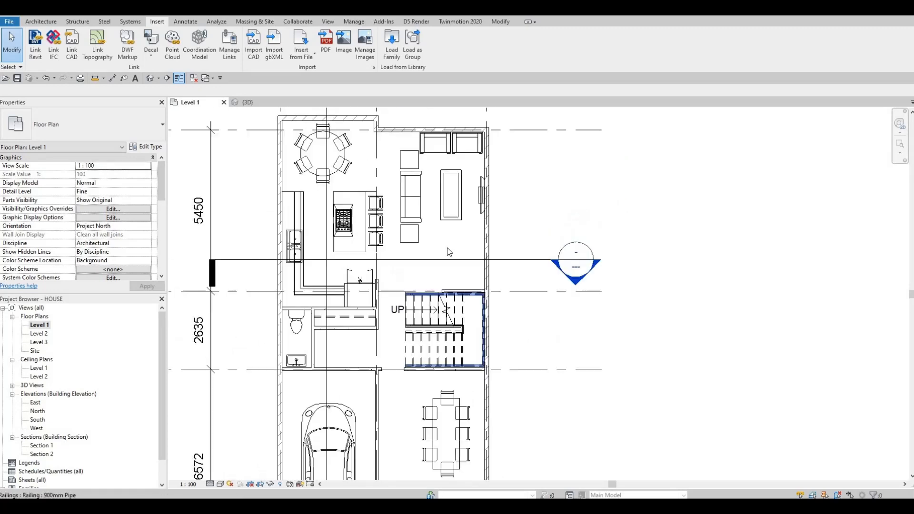
pyautogui.scroll(1, 447, 247)
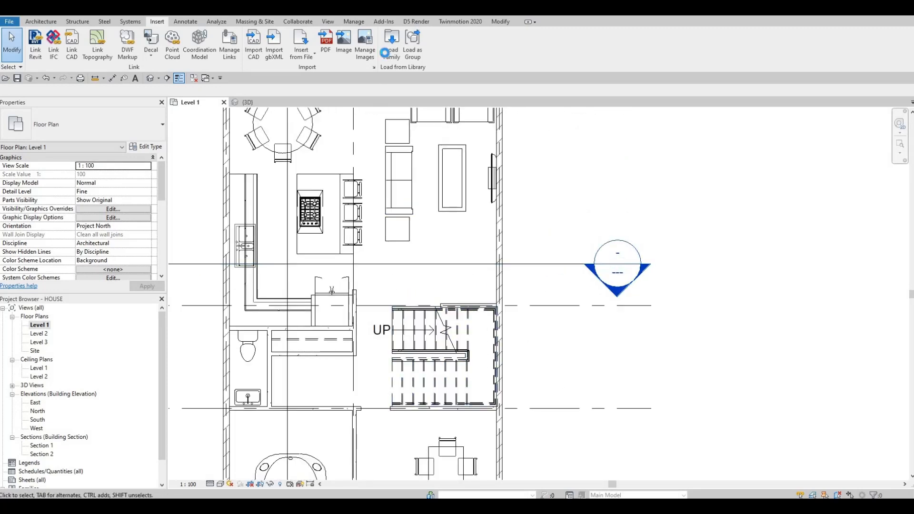
pyautogui.click(391, 44)
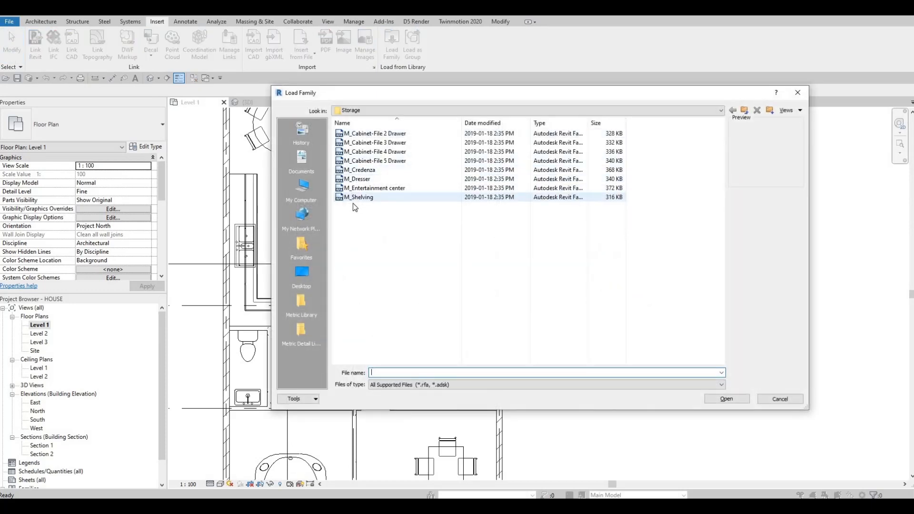
pyautogui.click(360, 197)
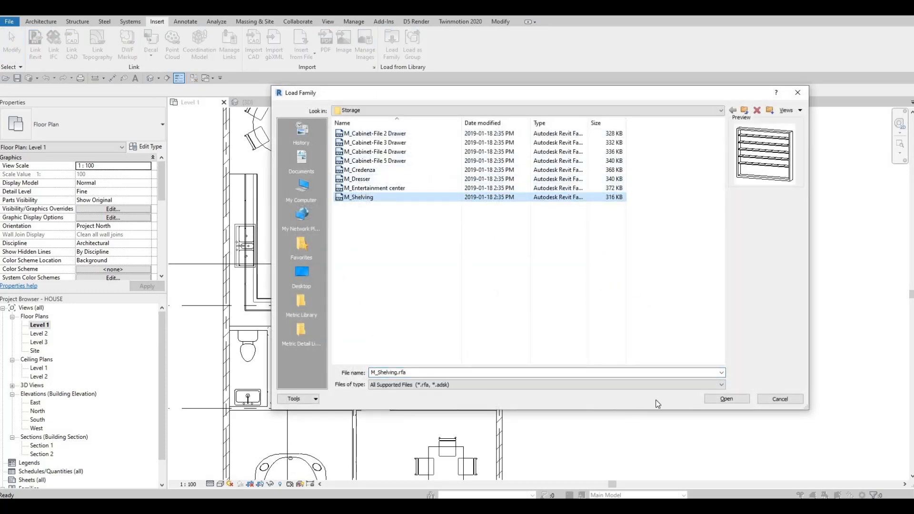
pyautogui.click(388, 189)
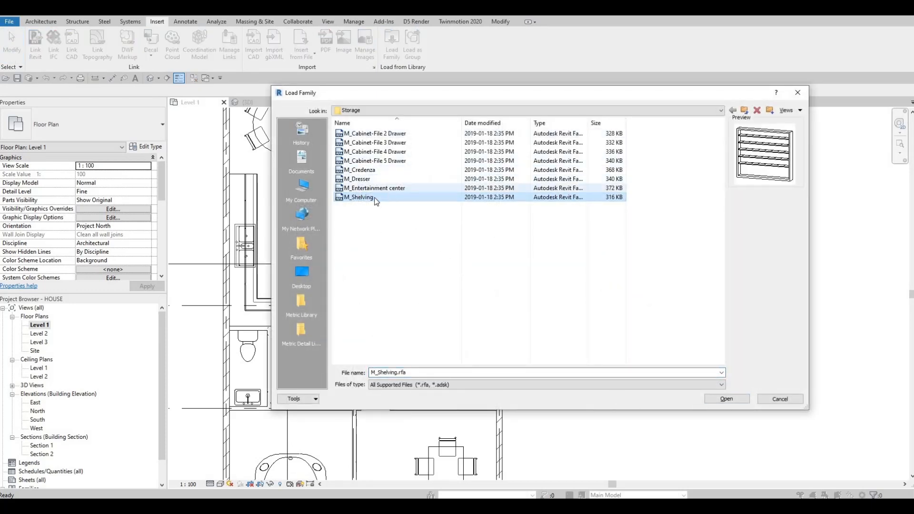
pyautogui.click(373, 197)
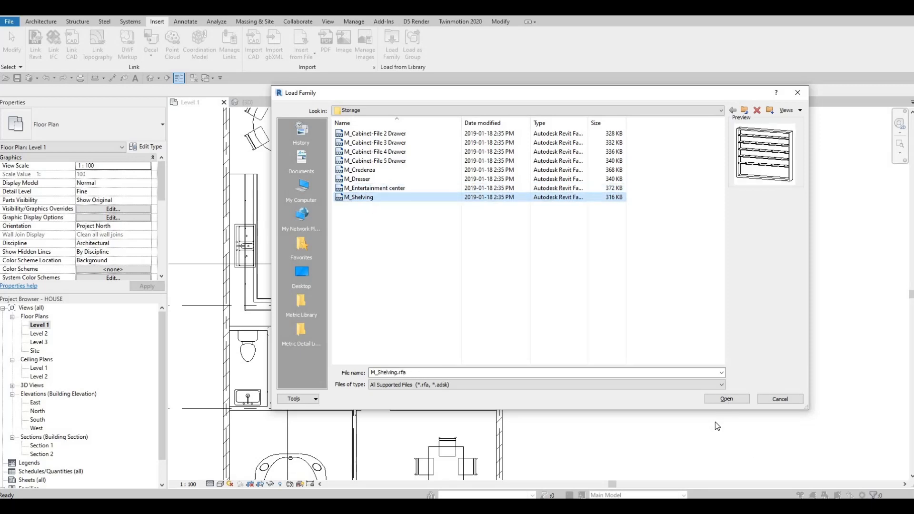
pyautogui.click(727, 399)
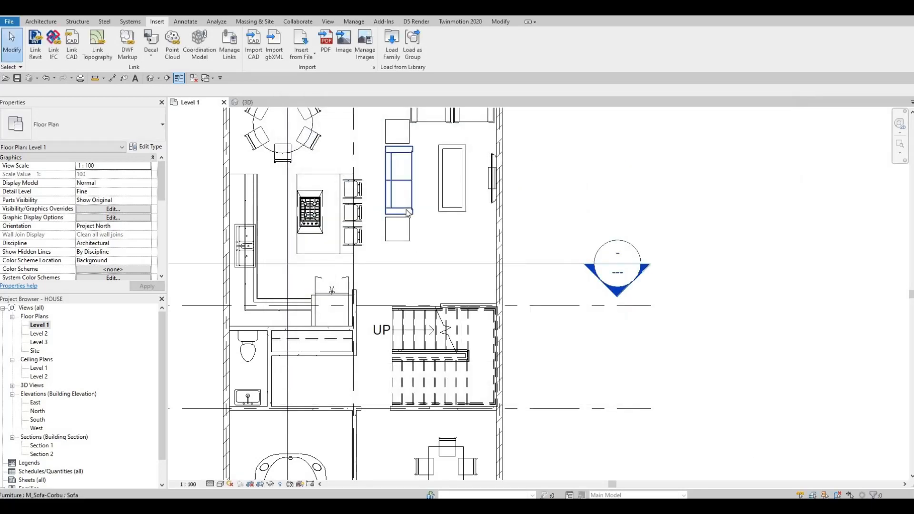
# Step: Place two 0915 x 0254 x 1830mm shelving units end to end along the living room's exterior wall, ending at the stair wall
pyautogui.press('m')
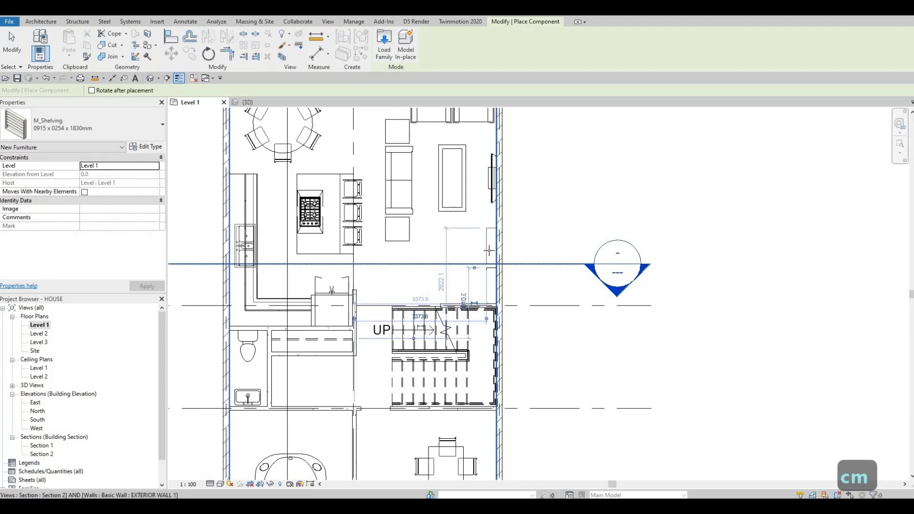
pyautogui.press('Escape')
pyautogui.press('Escape')
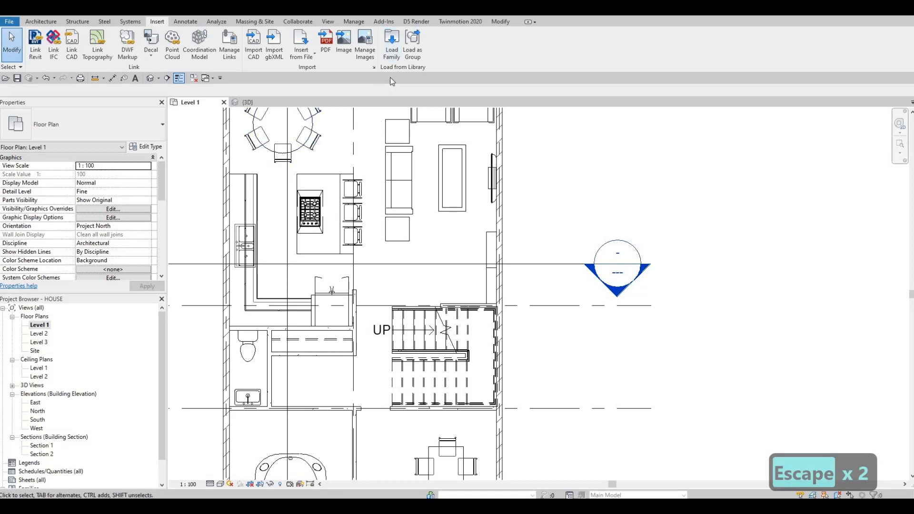
# Step: Start loading another family and open the Seating folder inside the metric library's Furniture folder
pyautogui.click(392, 47)
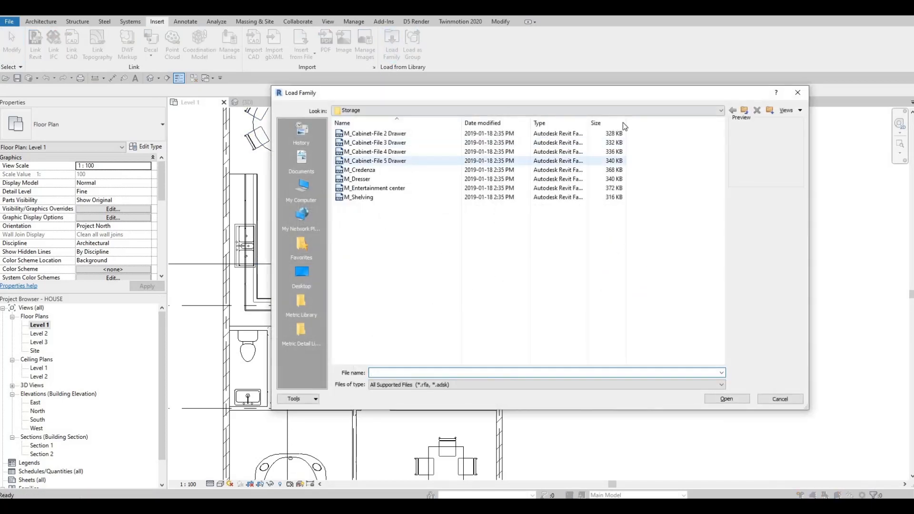
pyautogui.click(676, 111)
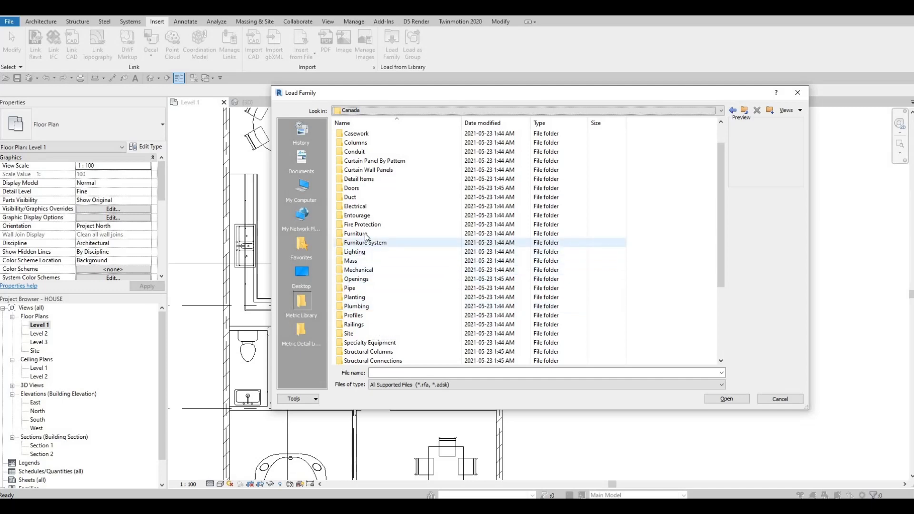
pyautogui.doubleClick(365, 233)
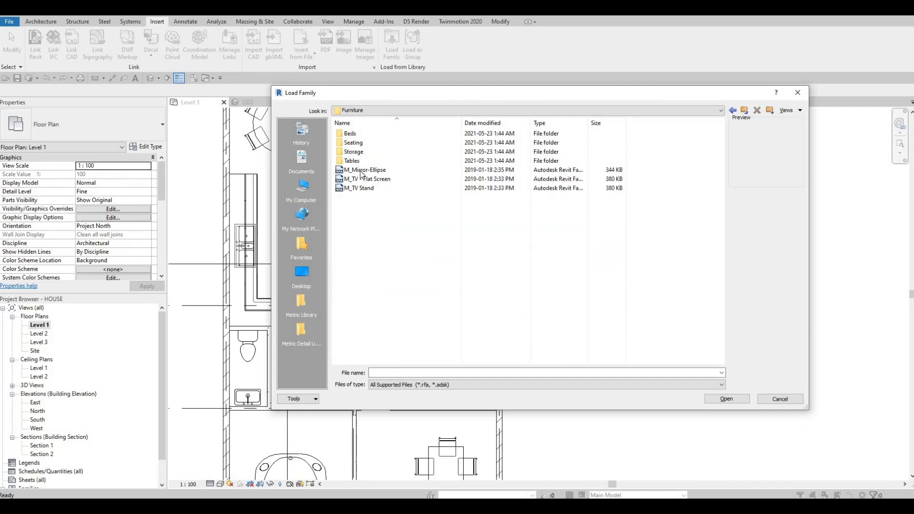
pyautogui.doubleClick(365, 143)
# Step: Preview each seating family from M_Bench-Locker Room through M_Sofa-Pensi to find a suitable chair
pyautogui.click(375, 135)
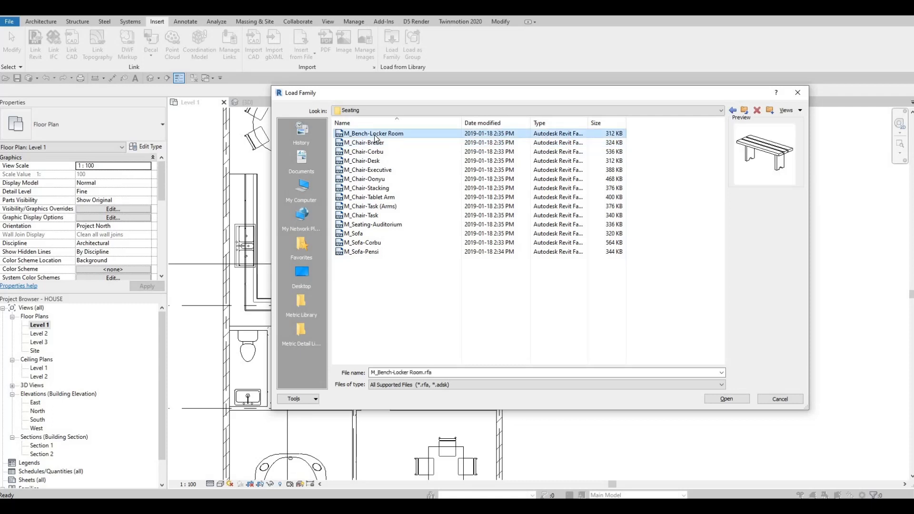
pyautogui.press('Down')
pyautogui.press('Down')
pyautogui.press('Down')
pyautogui.press('Down')
pyautogui.press('Down')
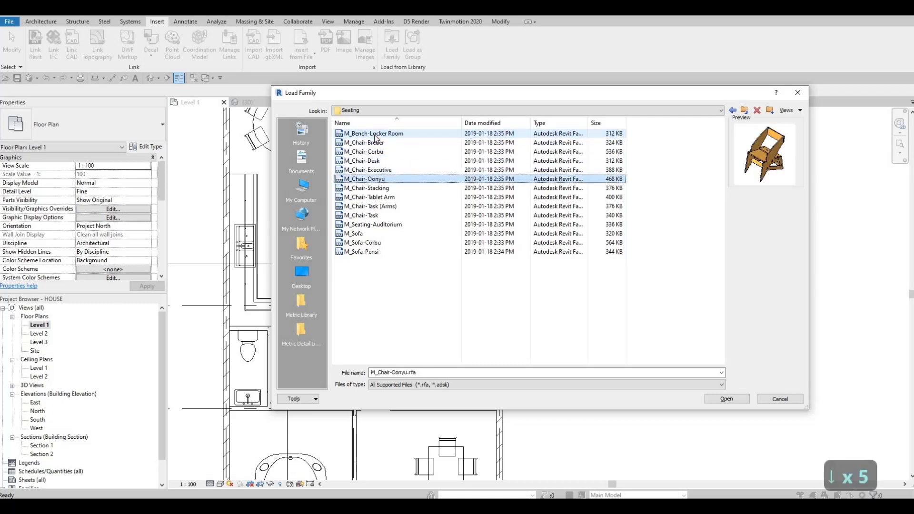
pyautogui.press('Down')
pyautogui.press('Down')
pyautogui.press('Down')
pyautogui.press('Down')
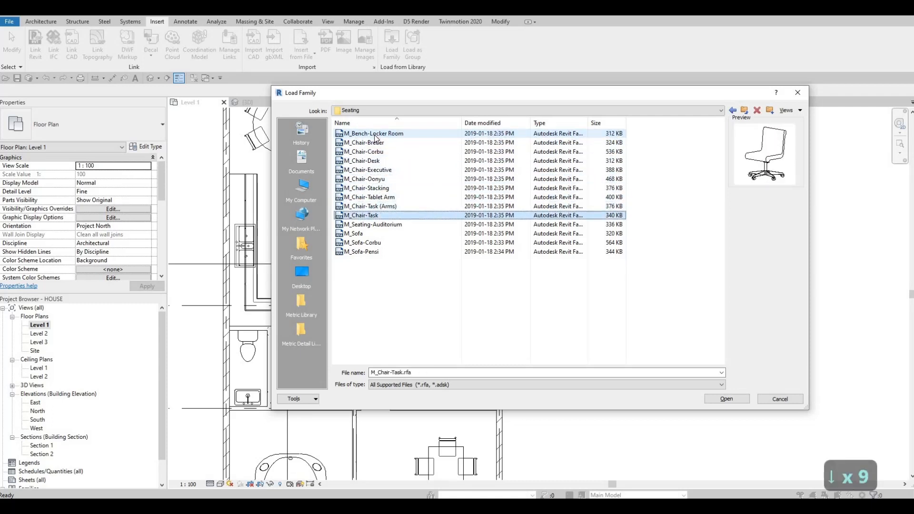
pyautogui.press('Down')
pyautogui.press('Down')
pyautogui.press('Down')
pyautogui.press('Down')
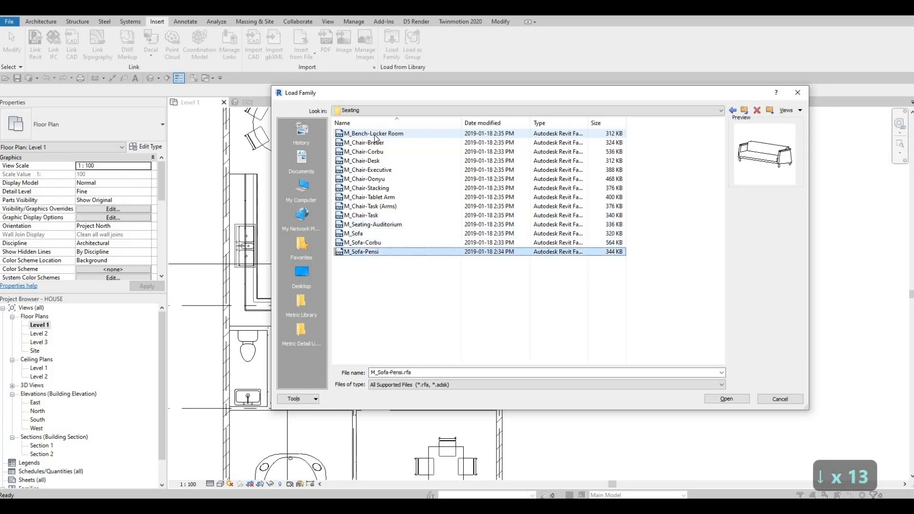
pyautogui.press('Down')
# Step: Go back through the seating families to M_Chair-Desk and load it into the project
pyautogui.press('Up')
pyautogui.press('Up')
pyautogui.press('Up')
pyautogui.press('Up')
pyautogui.press('Up')
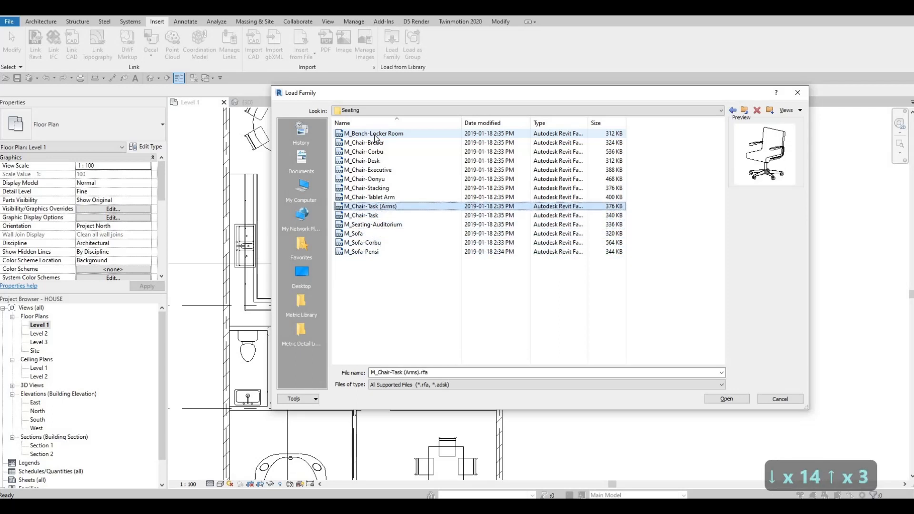
pyautogui.press('Up')
pyautogui.press('Up')
pyautogui.press('Up')
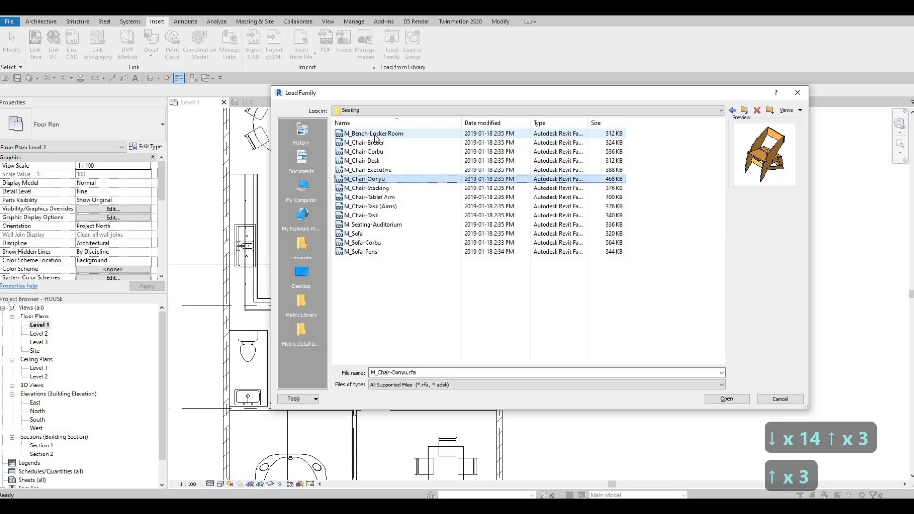
pyautogui.press('Up')
pyautogui.press('Up')
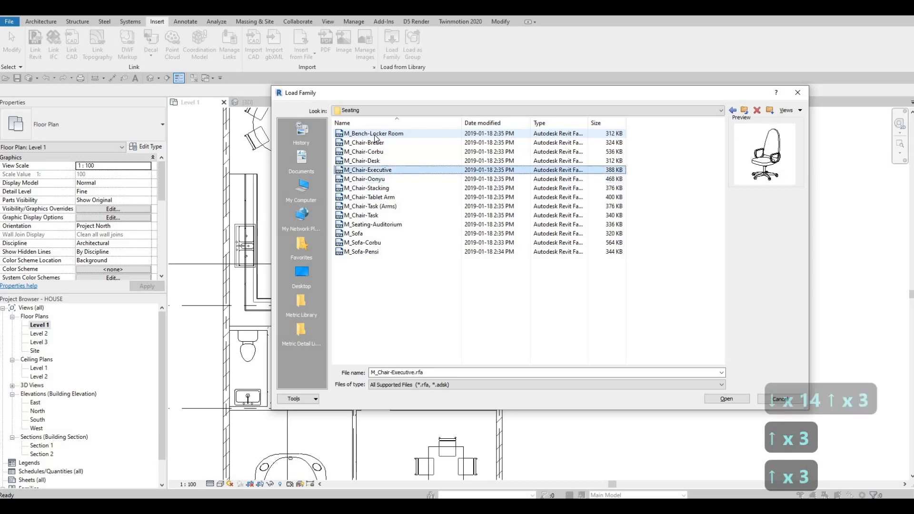
pyautogui.press('Up')
pyautogui.press('Down')
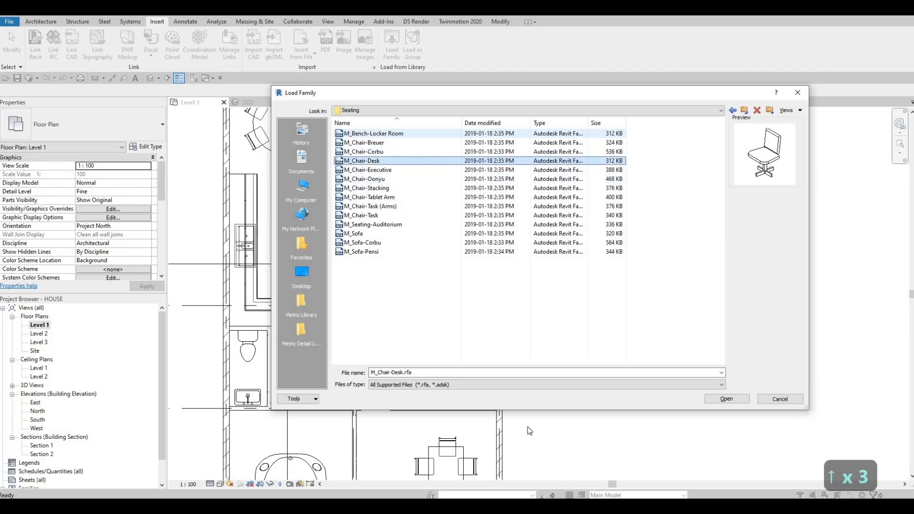
pyautogui.click(727, 398)
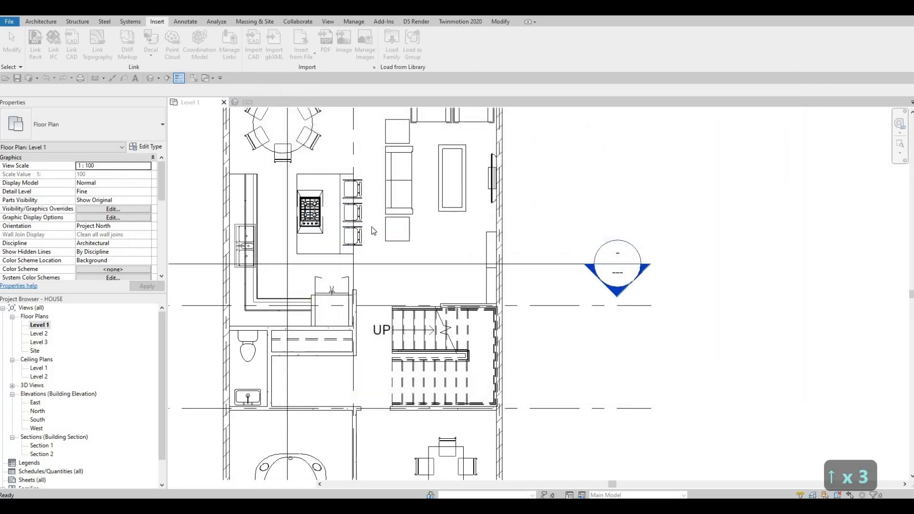
# Step: Place one M_Chair-Desk, turned diagonally with its back toward the corner, beside the shelving just above the stair wall
pyautogui.press('c')
pyautogui.press('m')
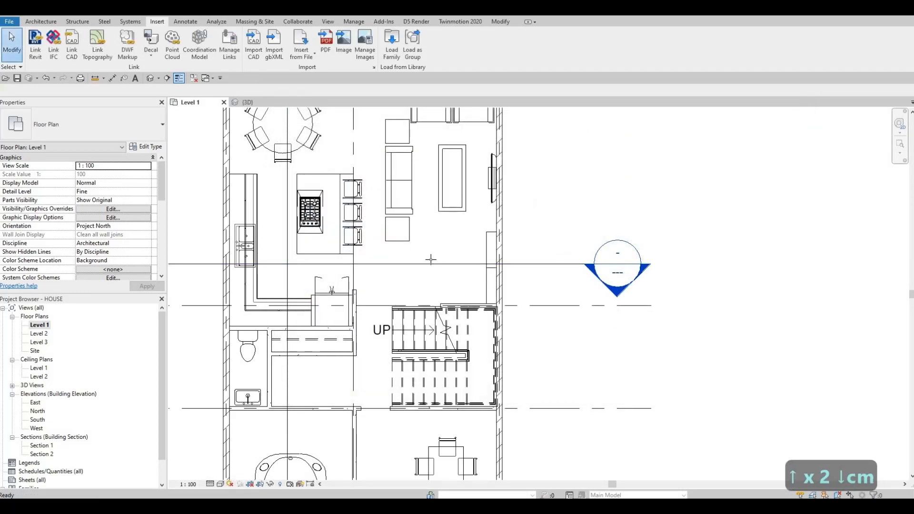
pyautogui.scroll(8, 309, 193)
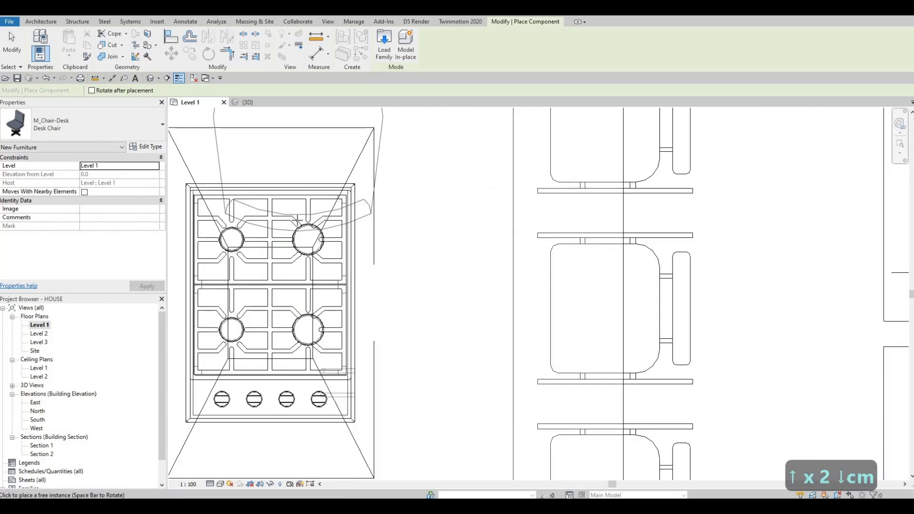
pyautogui.press('space')
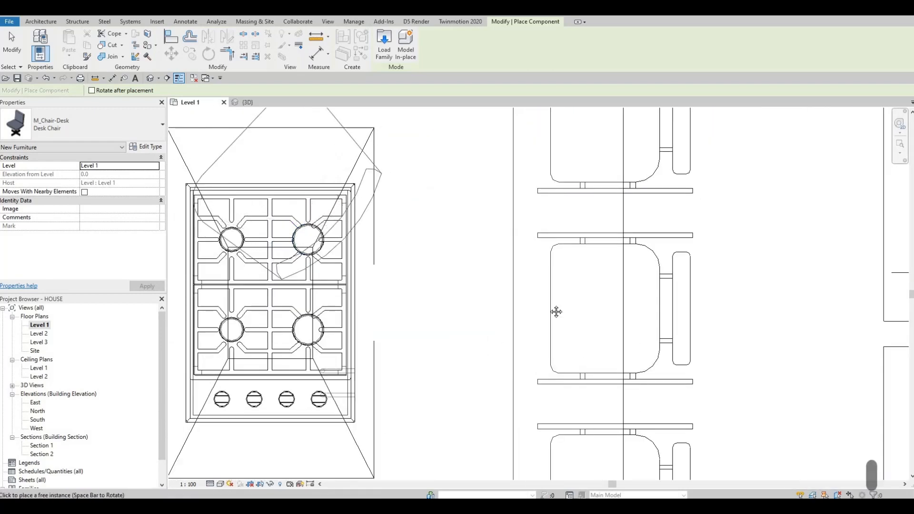
pyautogui.scroll(-5, 555, 310)
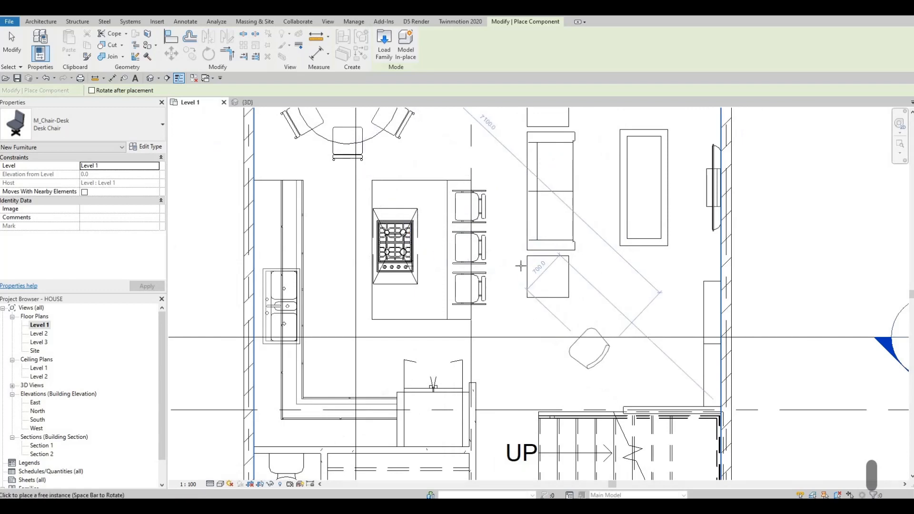
pyautogui.scroll(4, 491, 265)
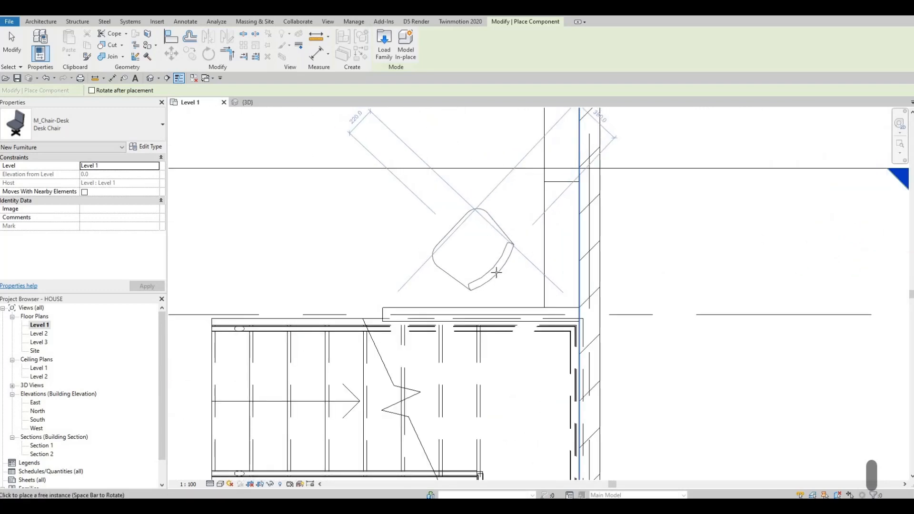
pyautogui.click(495, 269)
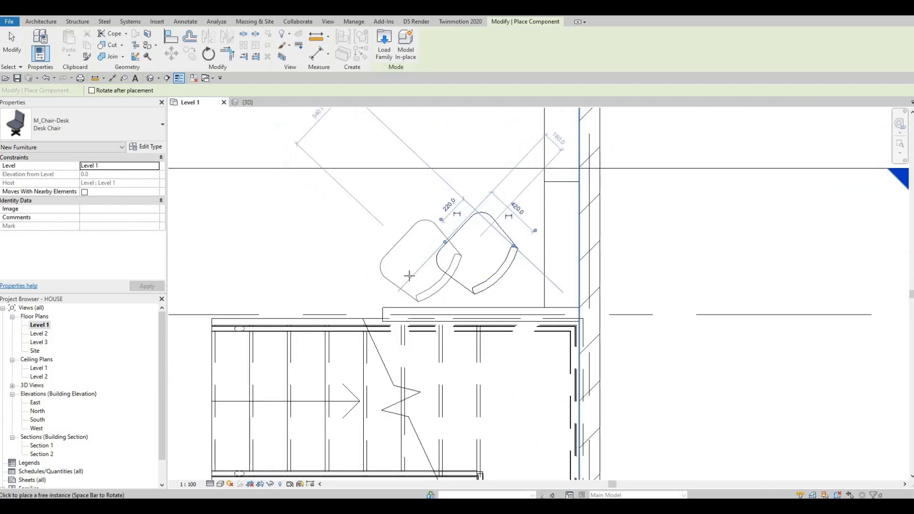
pyautogui.press('Escape')
pyautogui.press('Escape')
# Step: Start loading another family and open the Lighting > Architectural > Internal folder of the Canada library
pyautogui.scroll(-3, 371, 250)
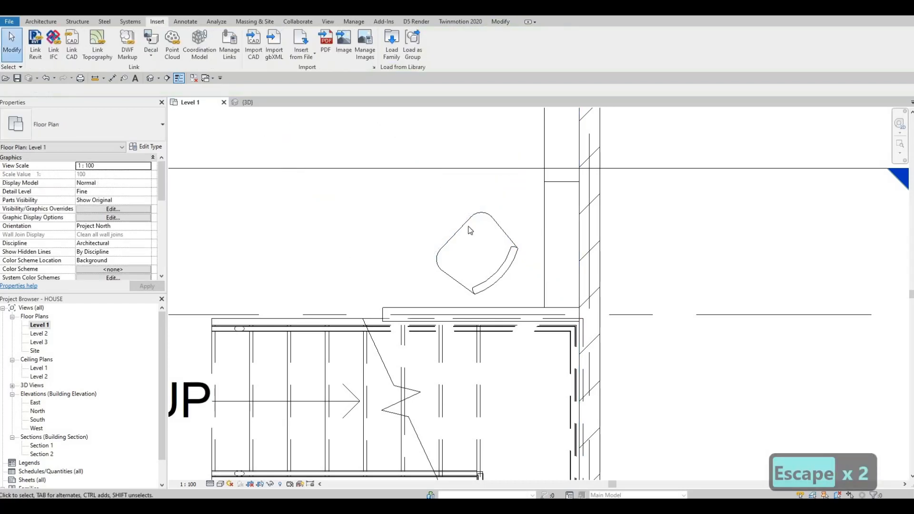
pyautogui.scroll(2, 470, 231)
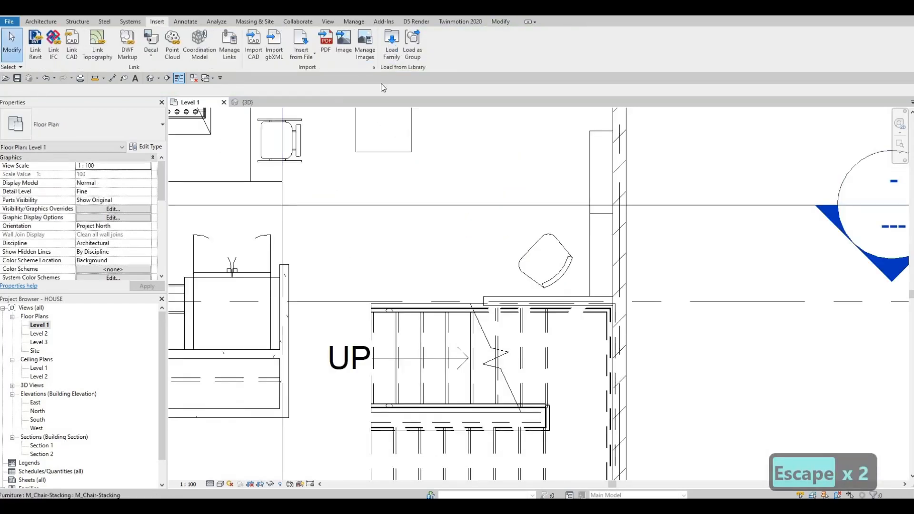
pyautogui.click(401, 110)
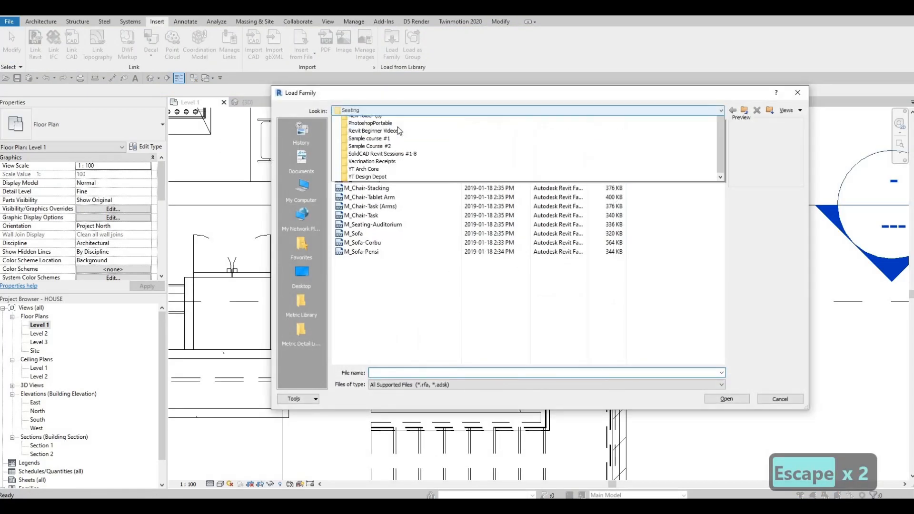
pyautogui.click(400, 136)
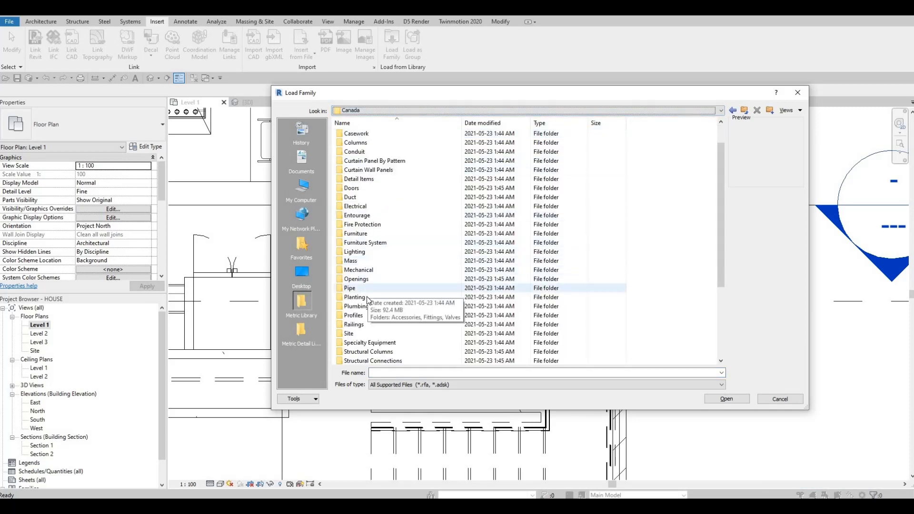
pyautogui.scroll(-1, 364, 280)
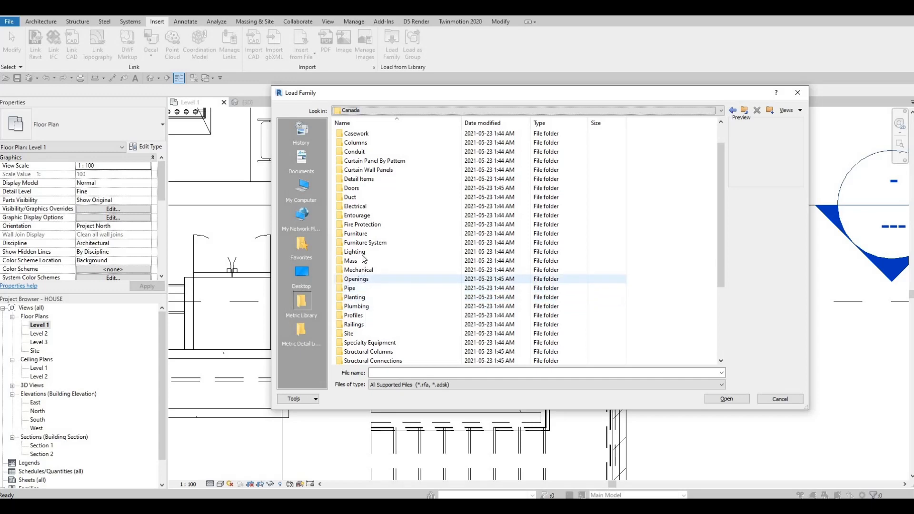
pyautogui.doubleClick(356, 251)
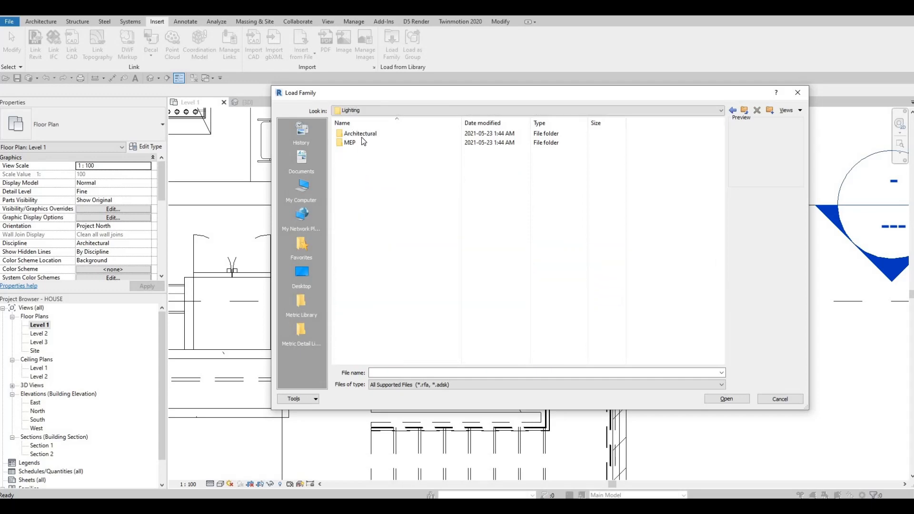
pyautogui.doubleClick(361, 137)
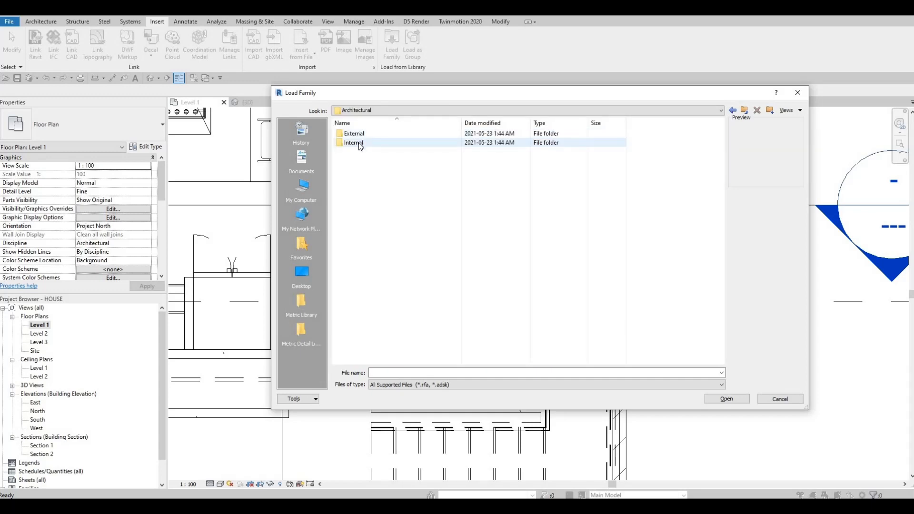
pyautogui.doubleClick(354, 143)
pyautogui.scroll(-2, 362, 267)
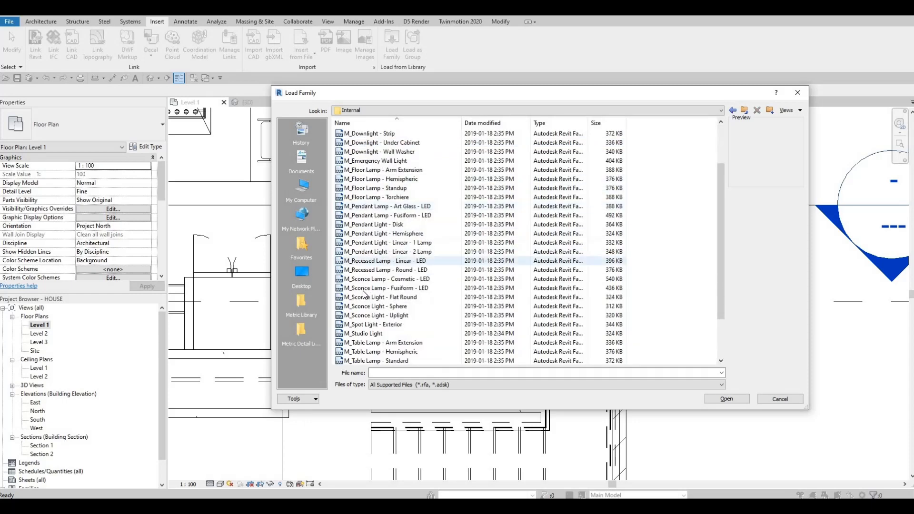
# Step: Preview the floor lamp families and load M_Floor Lamp - Arm Extension into the project
pyautogui.scroll(-1, 369, 304)
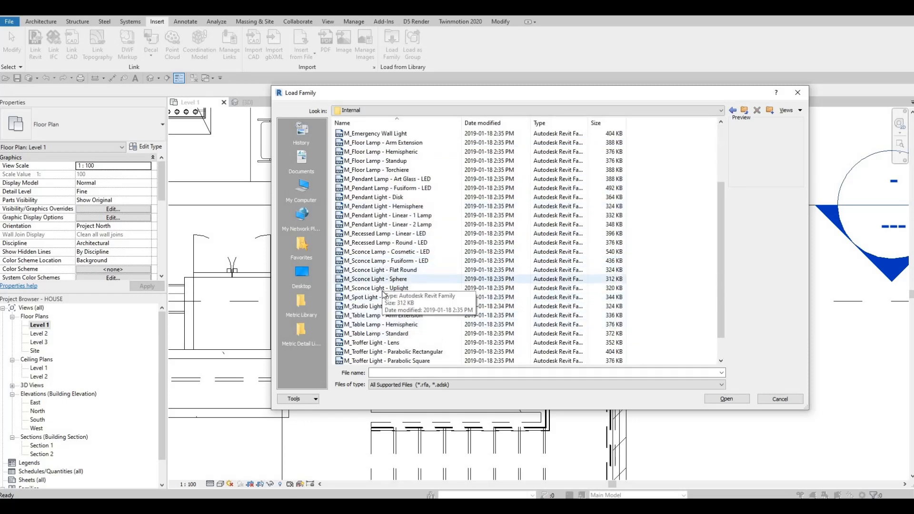
pyautogui.scroll(-1, 379, 295)
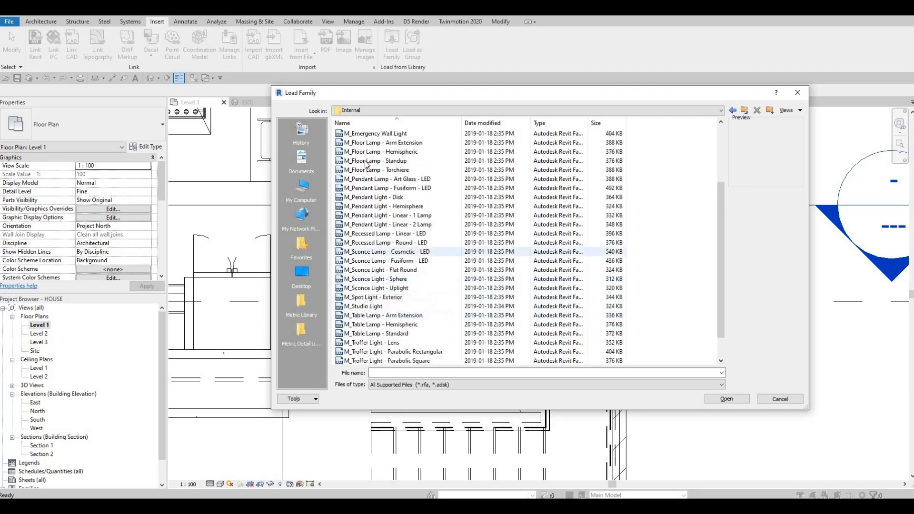
pyautogui.scroll(1, 367, 174)
pyautogui.click(368, 161)
pyautogui.press('Down')
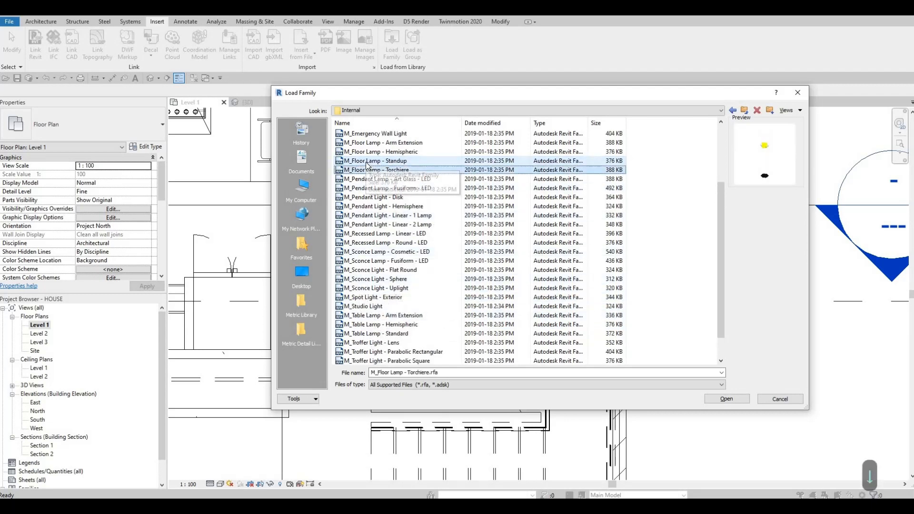
pyautogui.press('Up')
pyautogui.press('Up')
pyautogui.press('Up')
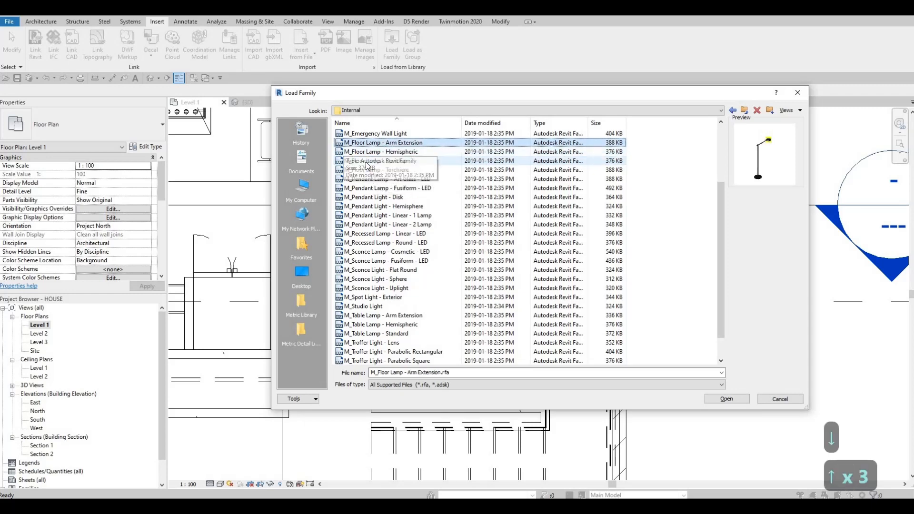
pyautogui.click(725, 401)
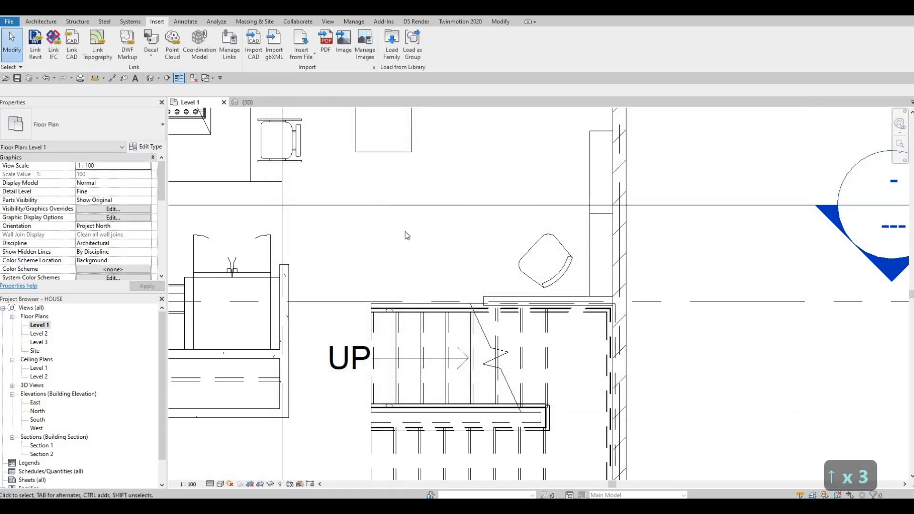
# Step: Place one M_Floor Lamp - Arm Extension, turned diagonally to match the desk chair, beside that chair just above the stairs
pyautogui.press('c')
pyautogui.press('m')
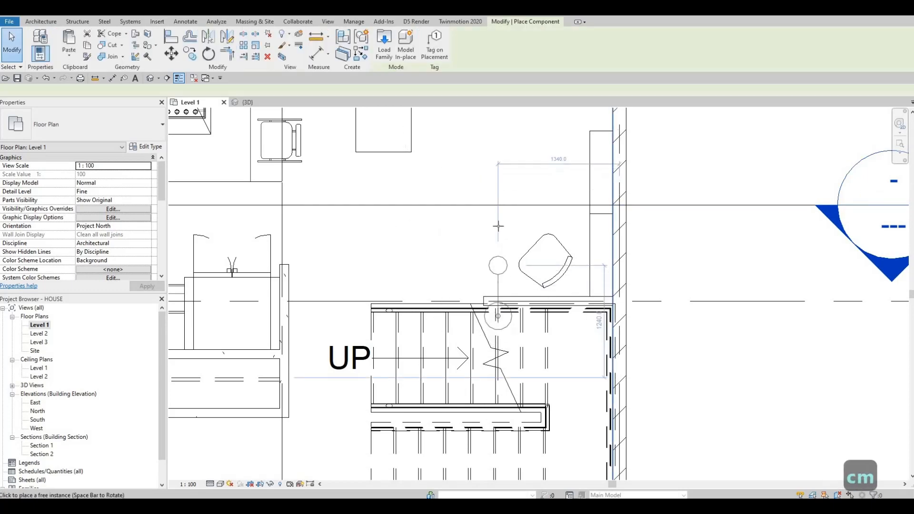
pyautogui.moveTo(414, 146); pyautogui.dragTo(483, 182, button='middle')
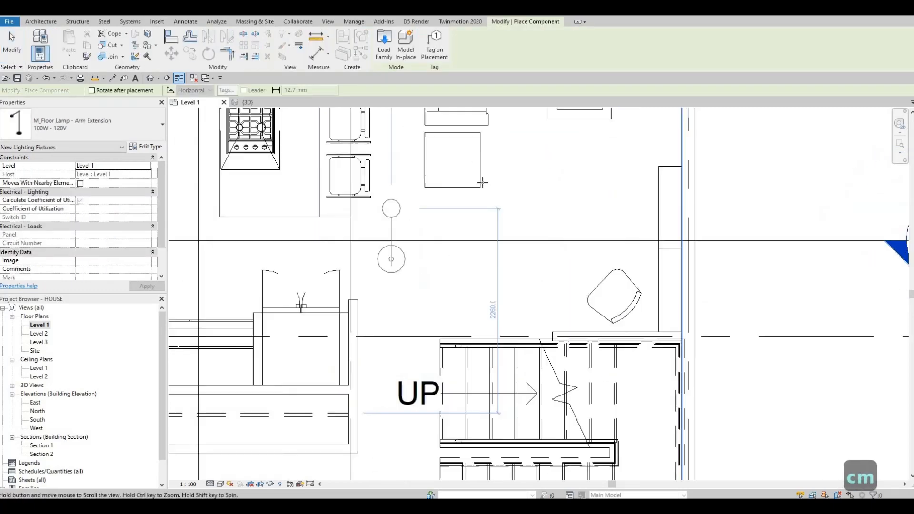
pyautogui.scroll(7, 405, 226)
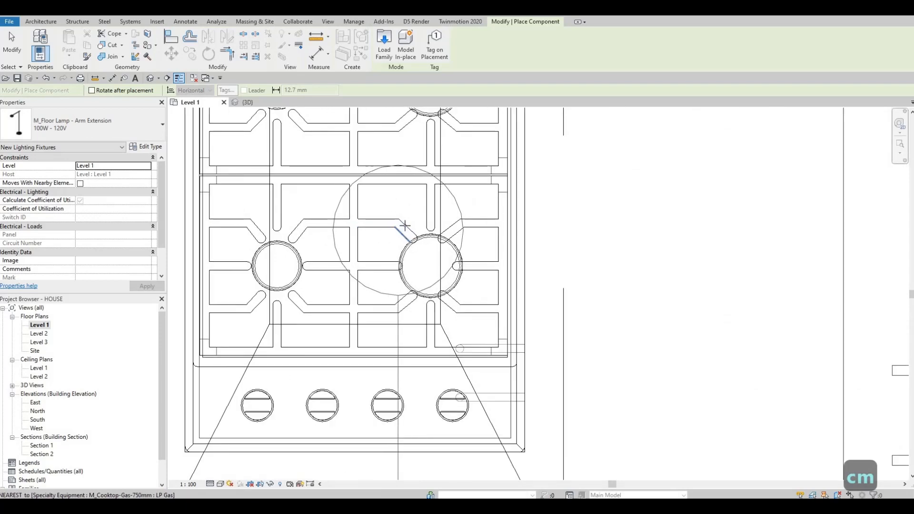
pyautogui.press('space')
pyautogui.press('space')
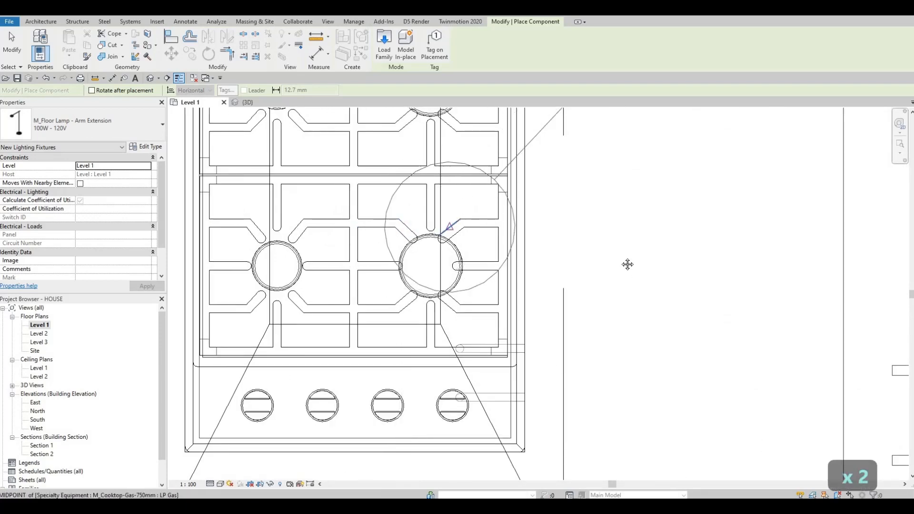
pyautogui.moveTo(627, 265); pyautogui.dragTo(501, 233, button='middle')
pyautogui.scroll(-8, 501, 233)
pyautogui.moveTo(623, 281); pyautogui.dragTo(475, 190, button='middle')
pyautogui.moveTo(606, 266); pyautogui.dragTo(428, 157, button='middle')
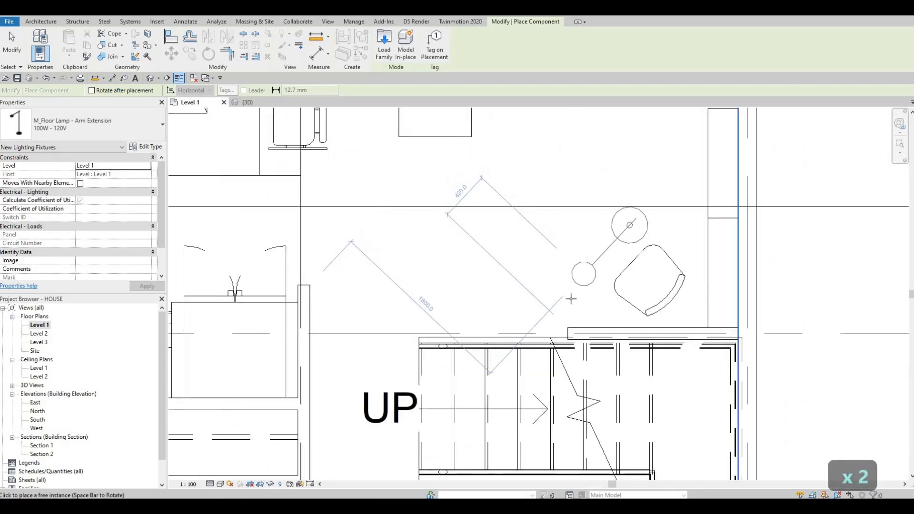
pyautogui.click(563, 321)
pyautogui.press('Escape')
pyautogui.press('Escape')
pyautogui.scroll(-1, 513, 241)
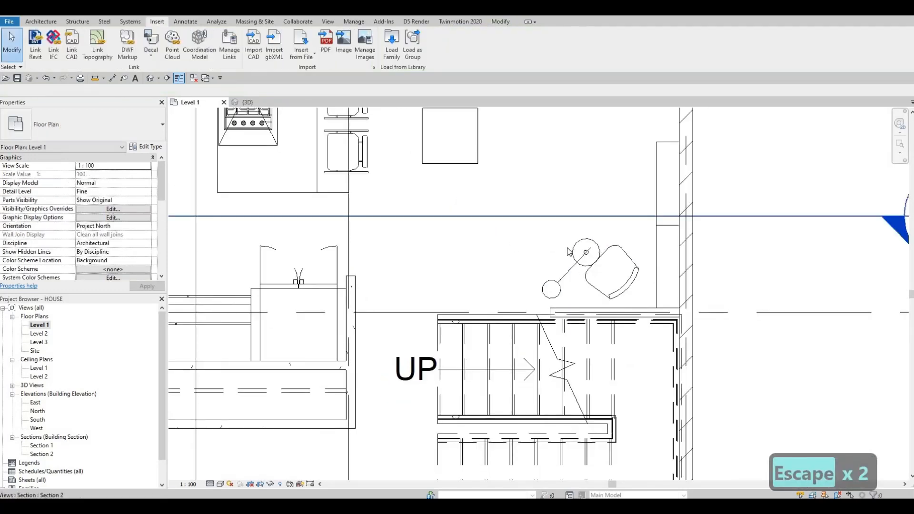
# Step: Preview the table lamp families in the Internal lighting folder and load M_Table Lamp - Standard
pyautogui.moveTo(615, 328); pyautogui.dragTo(622, 340, button='middle')
pyautogui.scroll(-1, 629, 308)
pyautogui.moveTo(585, 264); pyautogui.dragTo(624, 344, button='middle')
pyautogui.moveTo(634, 311); pyautogui.dragTo(625, 343, button='middle')
pyautogui.scroll(-1, 625, 343)
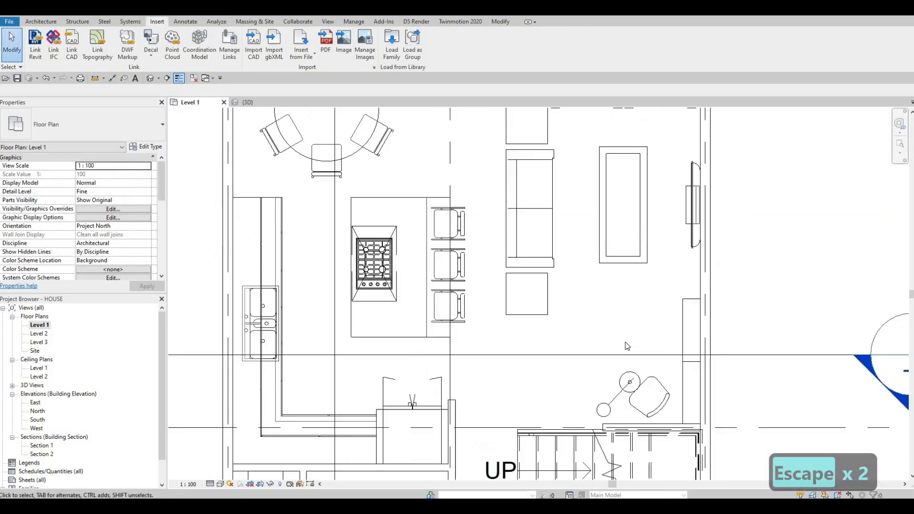
pyautogui.scroll(-1, 624, 348)
pyautogui.moveTo(274, 243); pyautogui.dragTo(272, 239, button='middle')
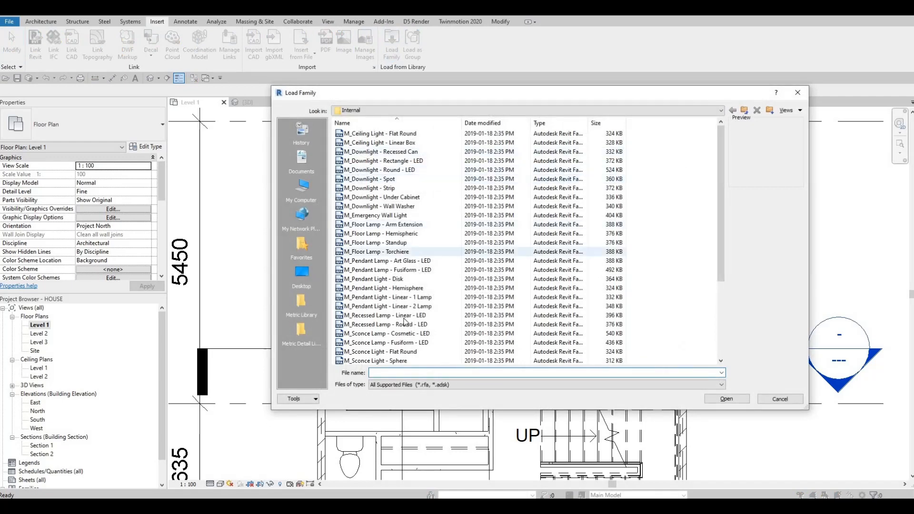
pyautogui.scroll(-3, 365, 290)
pyautogui.click(365, 288)
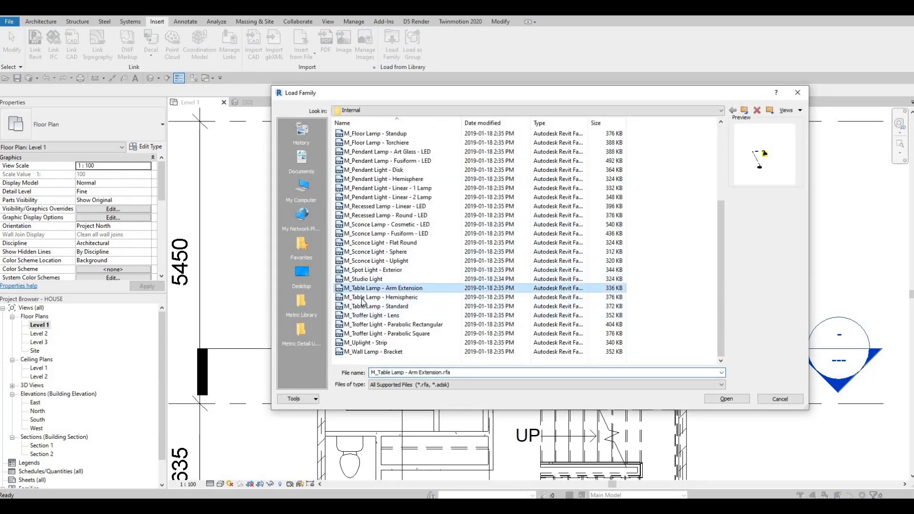
pyautogui.click(363, 298)
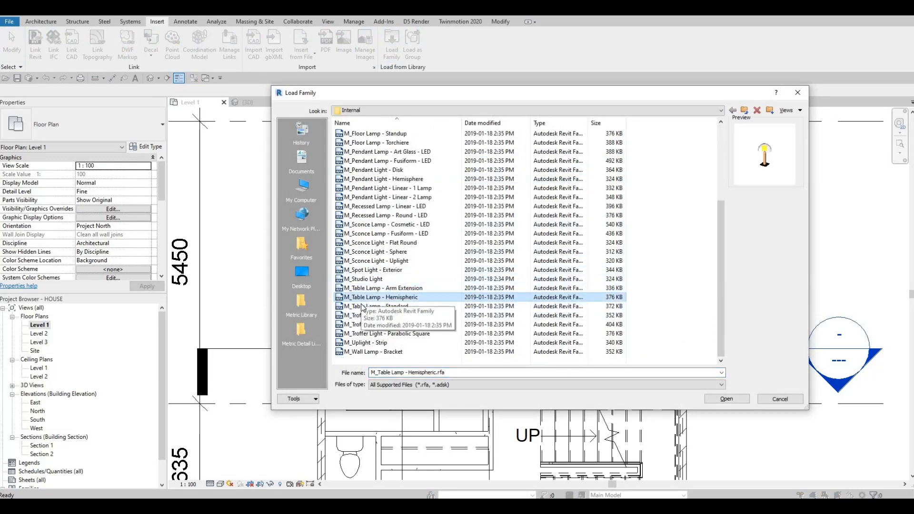
pyautogui.click(362, 307)
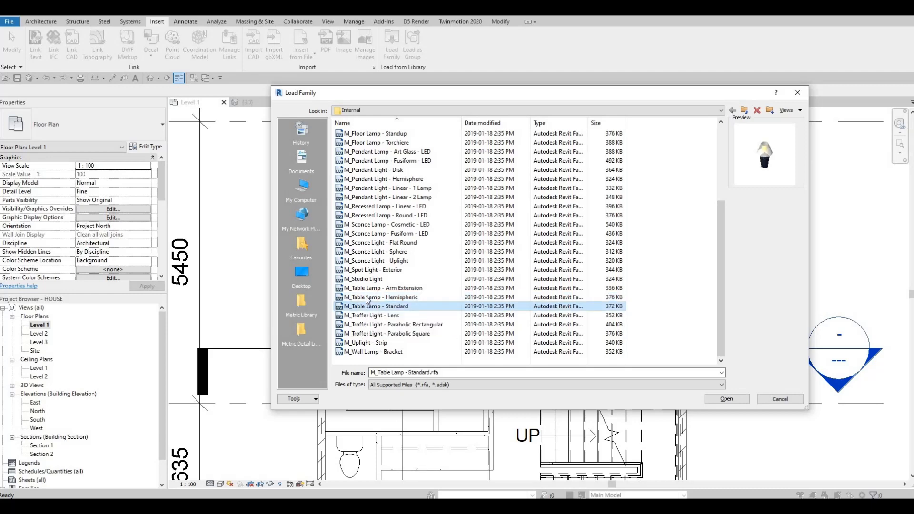
pyautogui.click(376, 297)
pyautogui.press('Down')
pyautogui.press('Return')
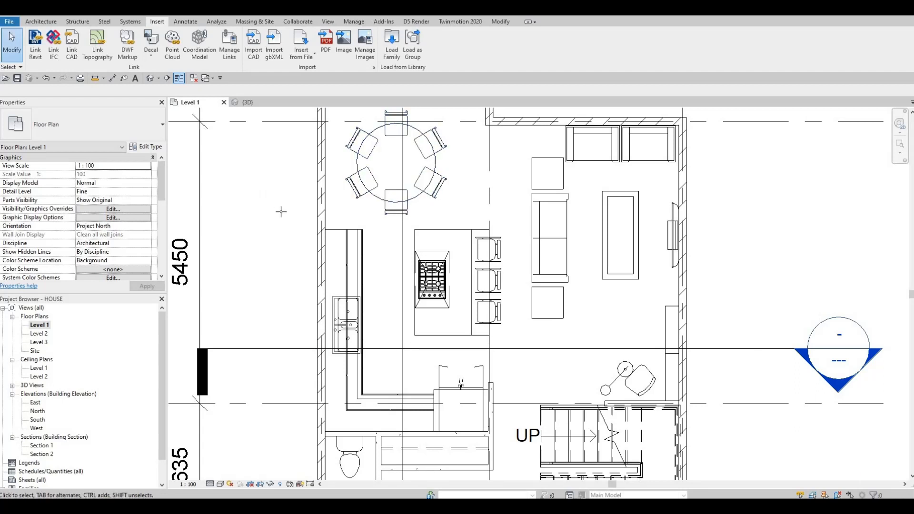
# Step: Place two M_Table Lamp - Standard fixtures at an elevation of 650 from Level 1, one centred on each night stand flanking the sofa
pyautogui.press('m')
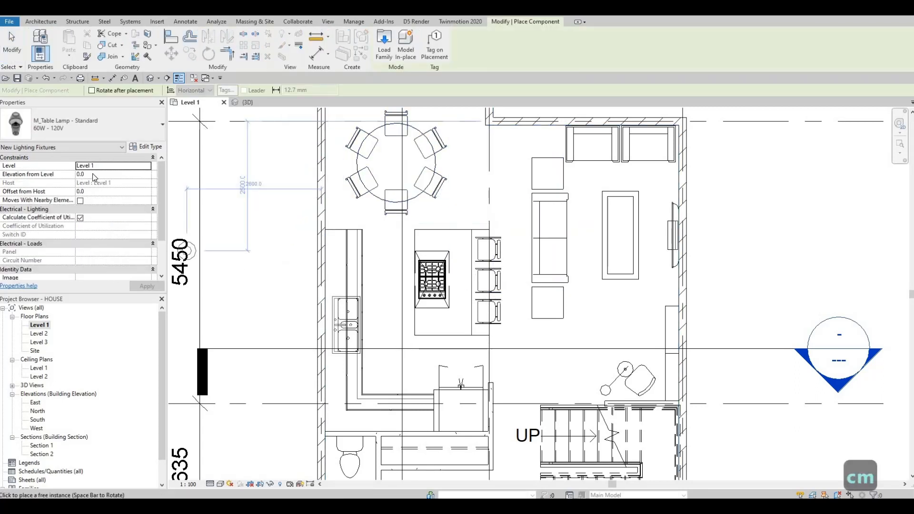
pyautogui.click(89, 175)
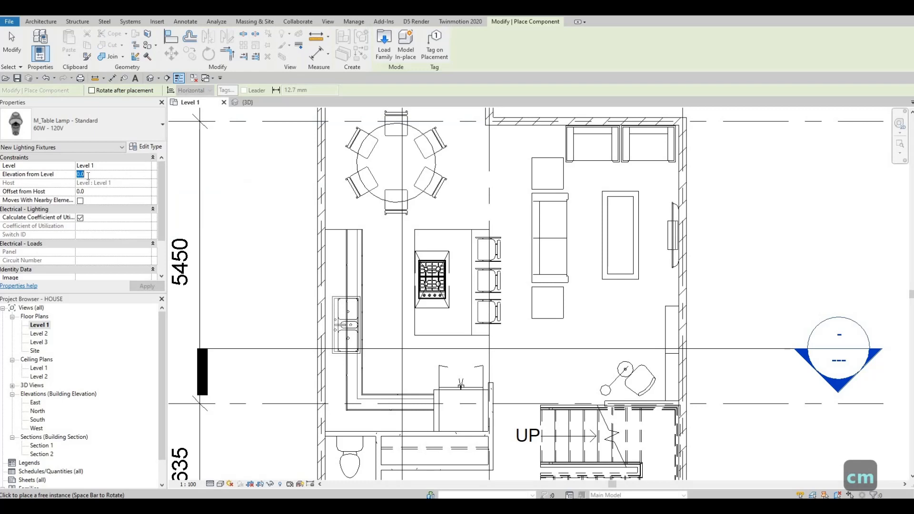
pyautogui.write('650')
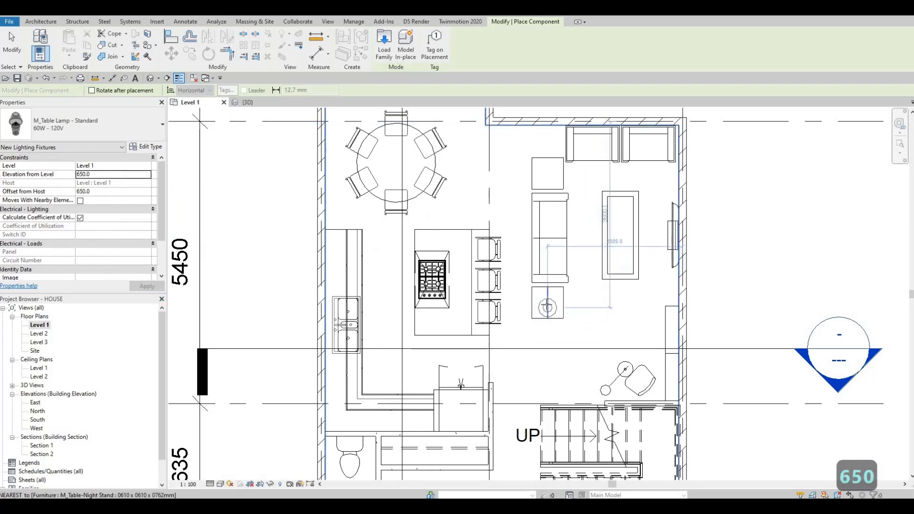
pyautogui.click(547, 303)
pyautogui.click(548, 169)
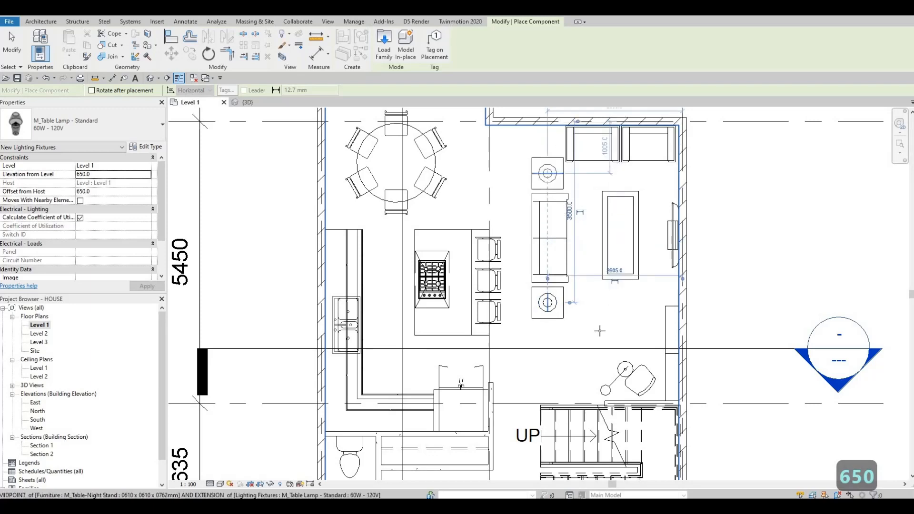
pyautogui.moveTo(566, 369); pyautogui.dragTo(521, 276, button='middle')
pyautogui.scroll(-2, 520, 271)
pyautogui.scroll(-3, 525, 241)
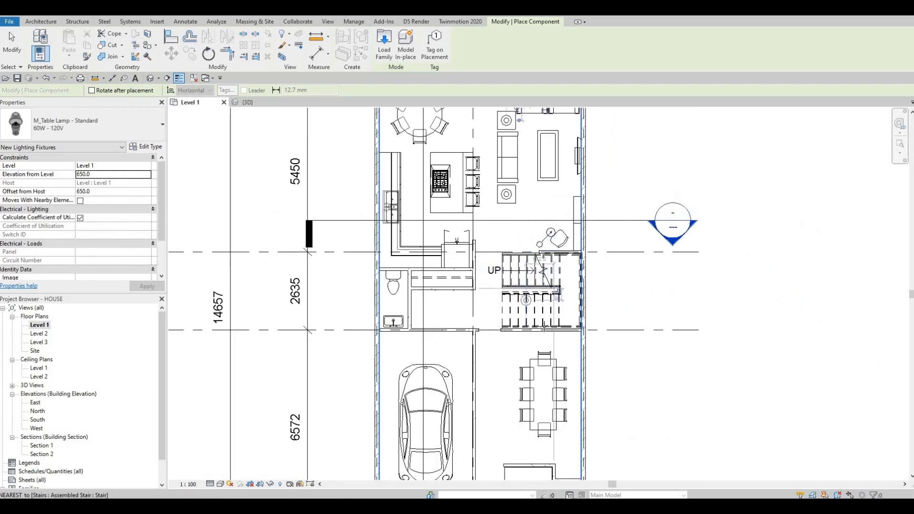
pyautogui.scroll(5, 578, 318)
pyautogui.scroll(-5, 524, 319)
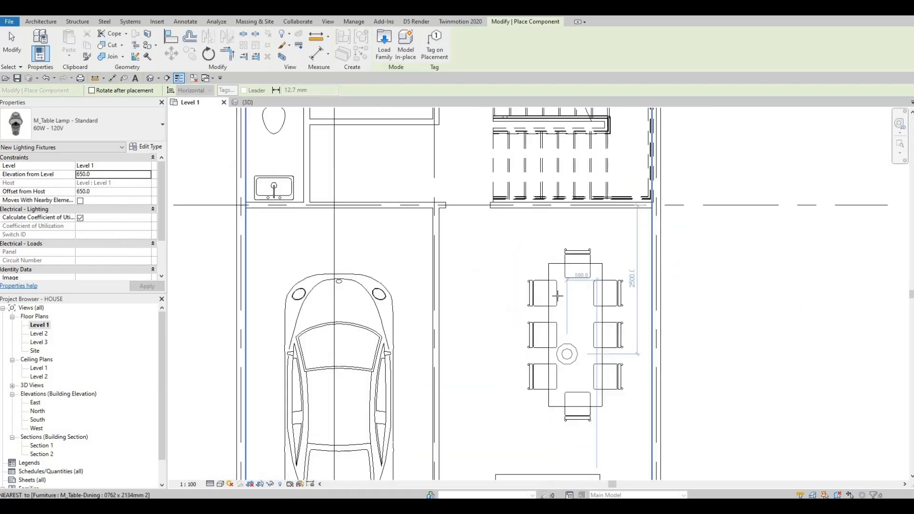
pyautogui.press('Escape')
pyautogui.moveTo(474, 320); pyautogui.dragTo(409, 245, button='middle')
pyautogui.press('Escape')
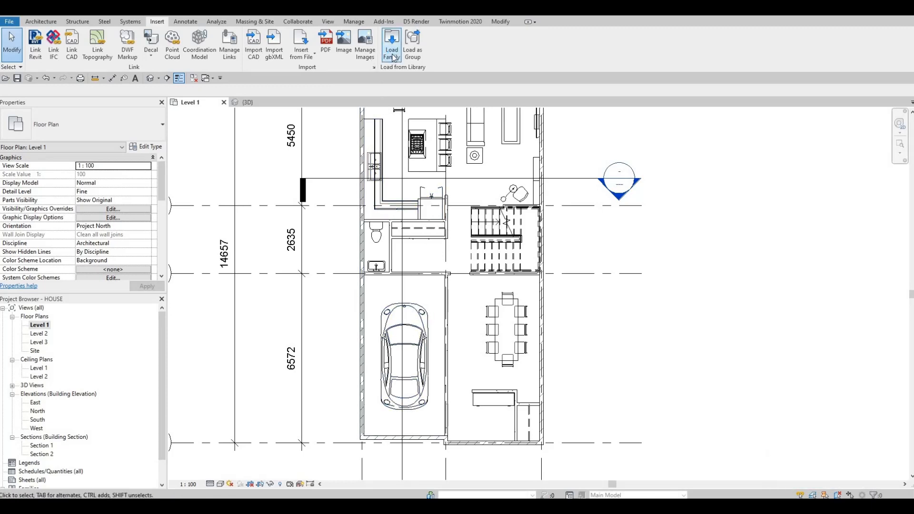
# Step: Preview the garage door families in the Canada library's Doors > Residential folder and load M_Door-Garage-Flush_Panel
pyautogui.click(392, 42)
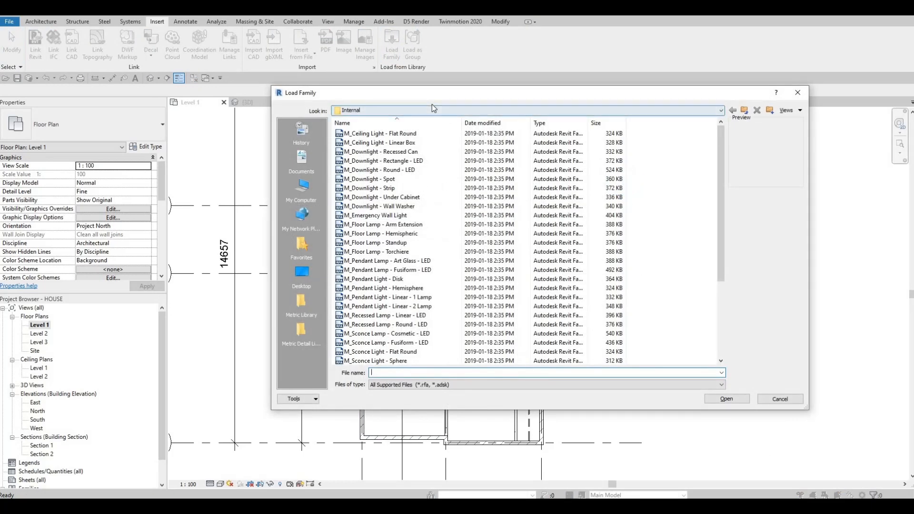
pyautogui.click(412, 110)
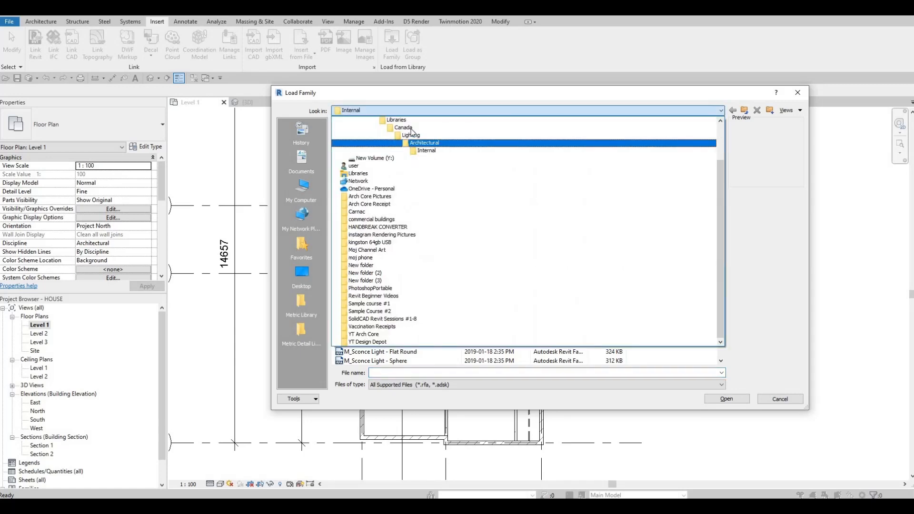
pyautogui.click(403, 128)
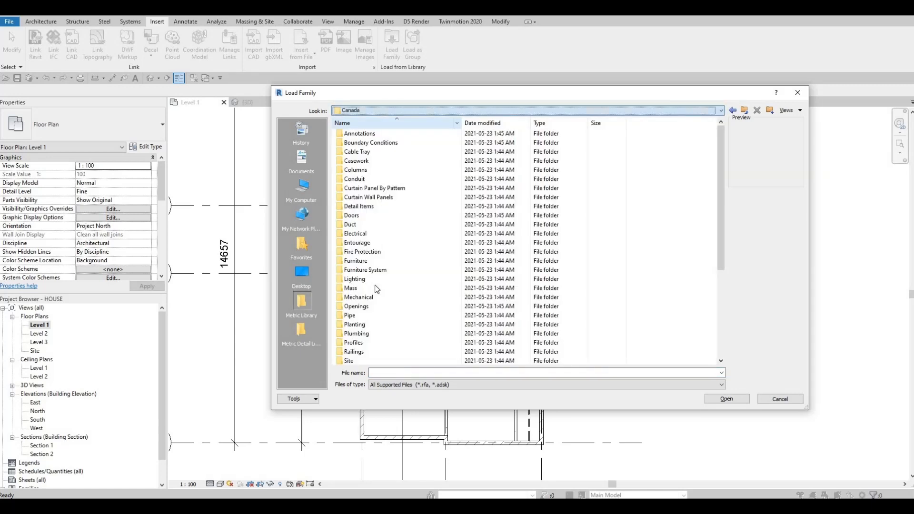
pyautogui.doubleClick(358, 215)
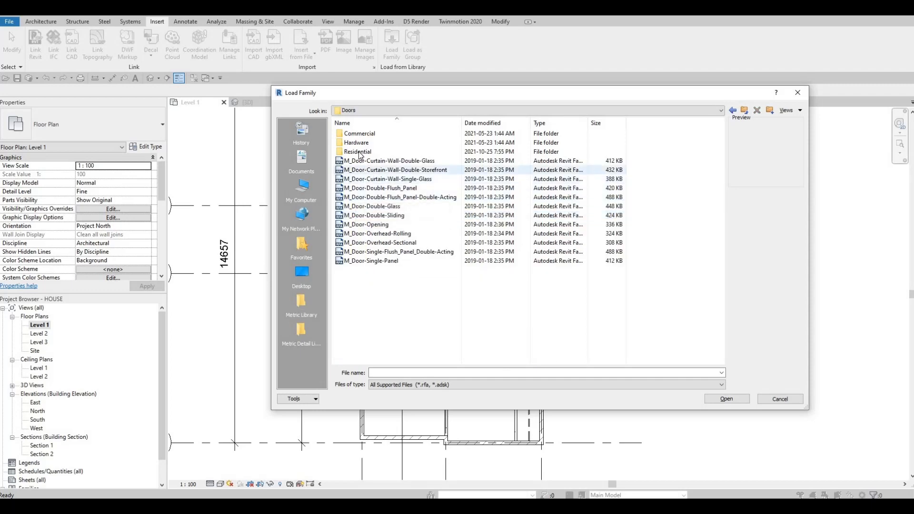
pyautogui.doubleClick(358, 151)
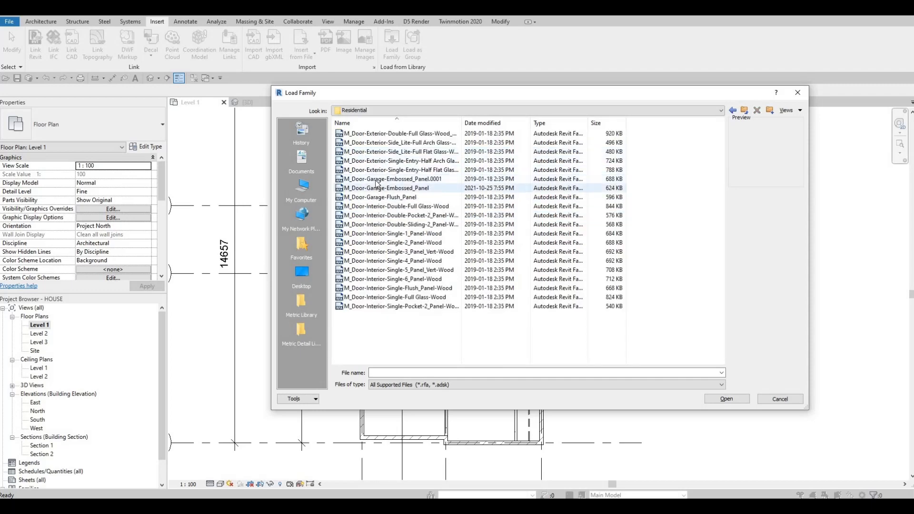
pyautogui.click(376, 180)
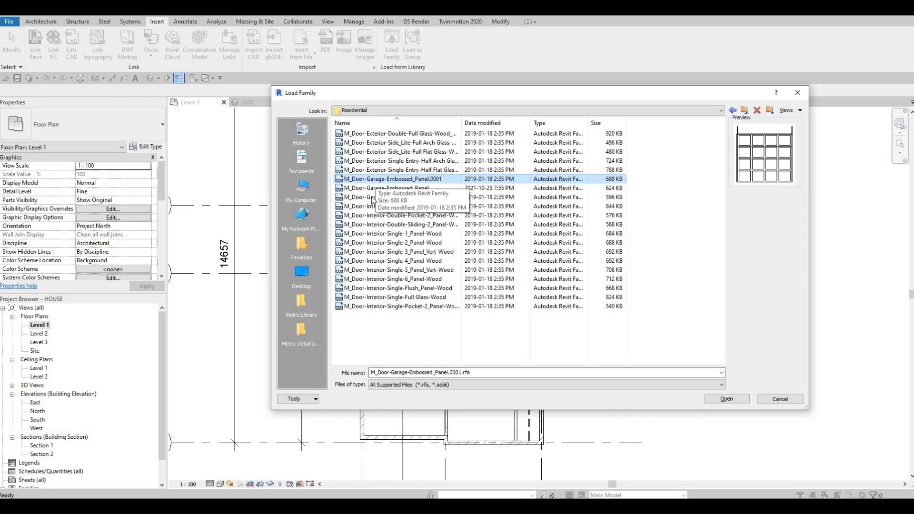
pyautogui.click(375, 190)
pyautogui.click(375, 198)
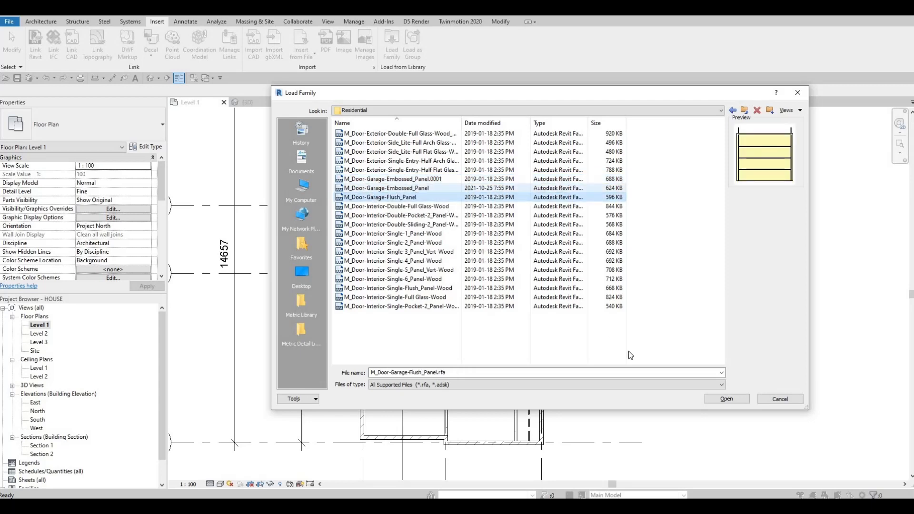
pyautogui.click(725, 398)
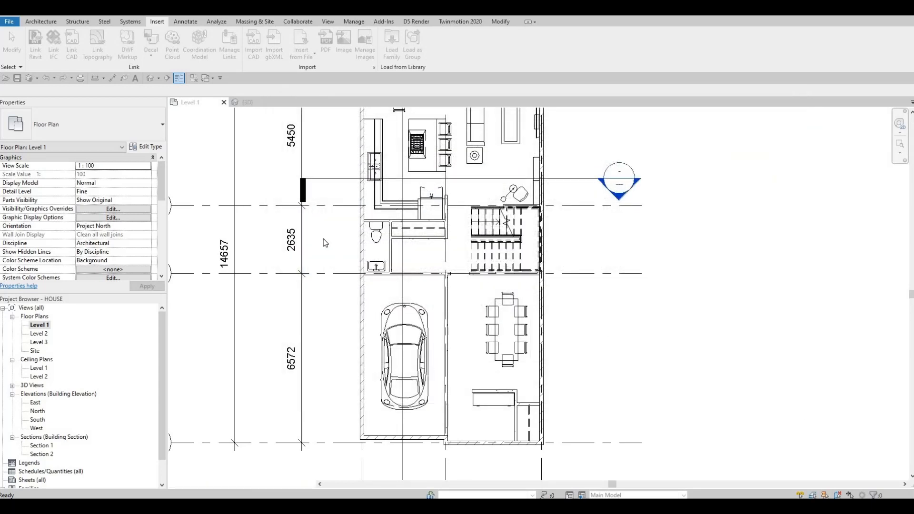
# Step: Place one M_Door-Garage-Flush_Panel 2400 x 2100mm centred in the garage's front wall and review its type properties
pyautogui.click(41, 22)
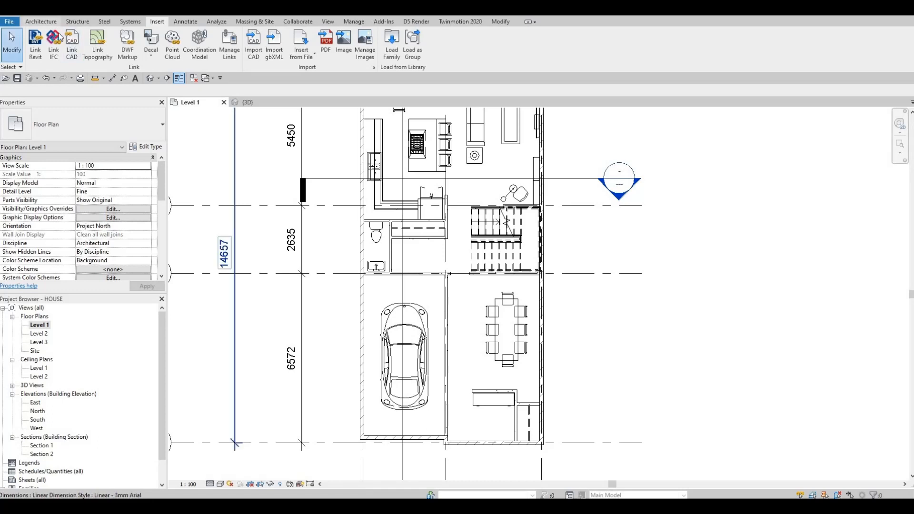
pyautogui.click(56, 40)
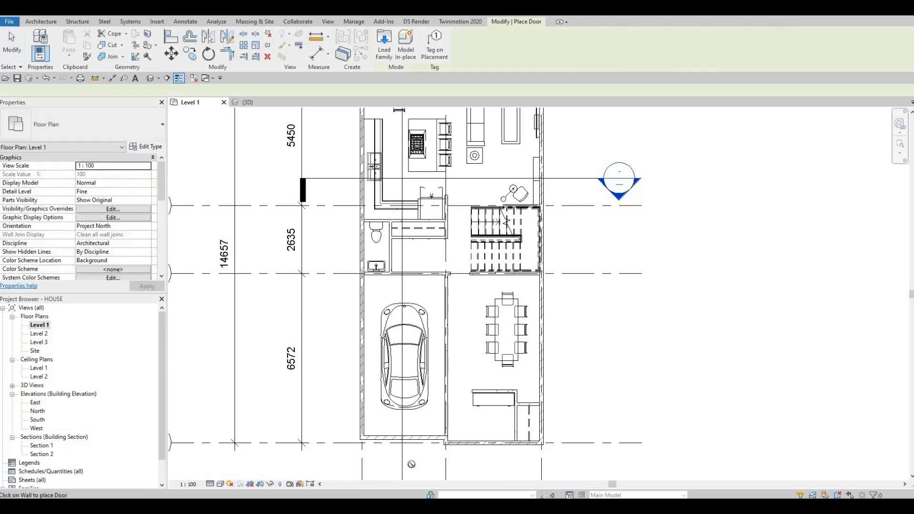
pyautogui.scroll(2, 401, 430)
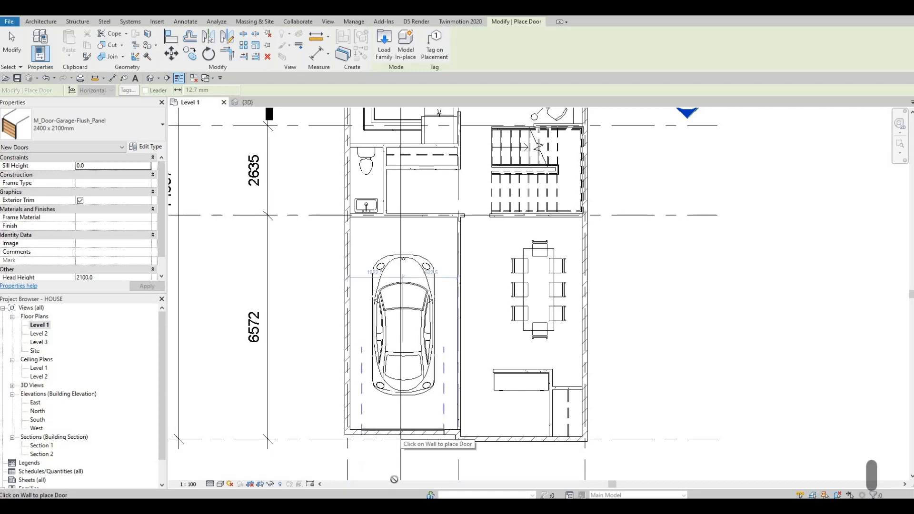
pyautogui.click(402, 432)
pyautogui.moveTo(419, 438); pyautogui.dragTo(408, 401, button='middle')
pyautogui.press('Escape')
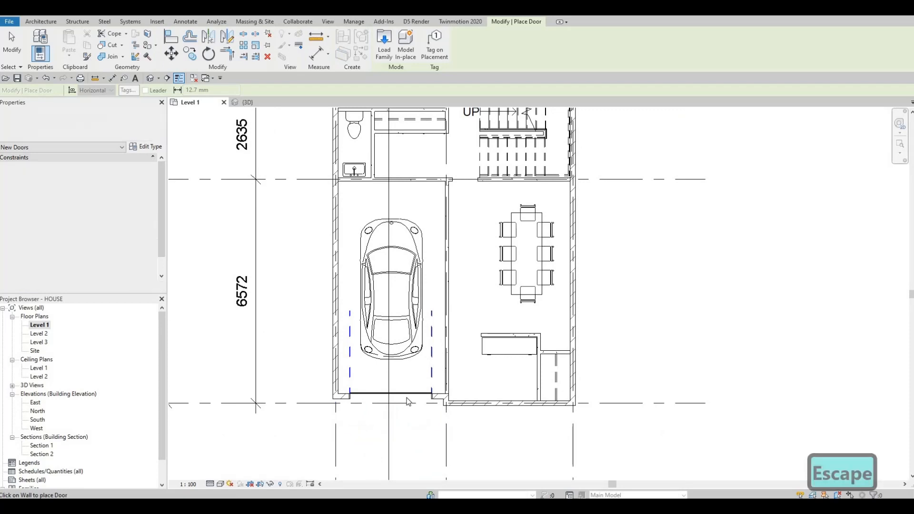
pyautogui.press('Escape')
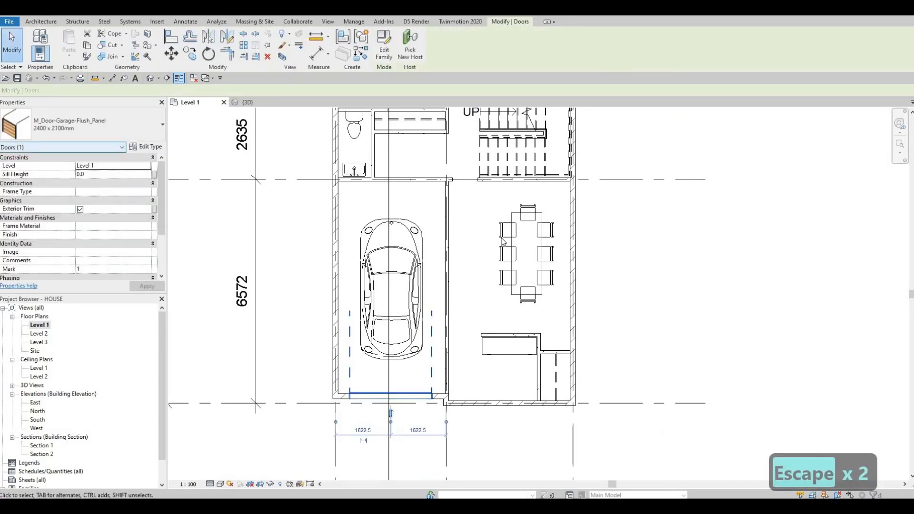
pyautogui.click(146, 147)
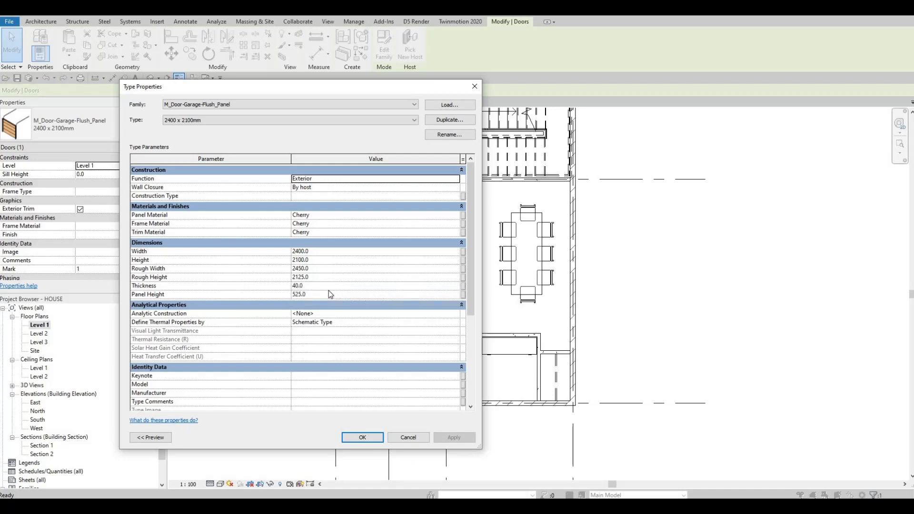
pyautogui.press('Escape')
pyautogui.press('Escape')
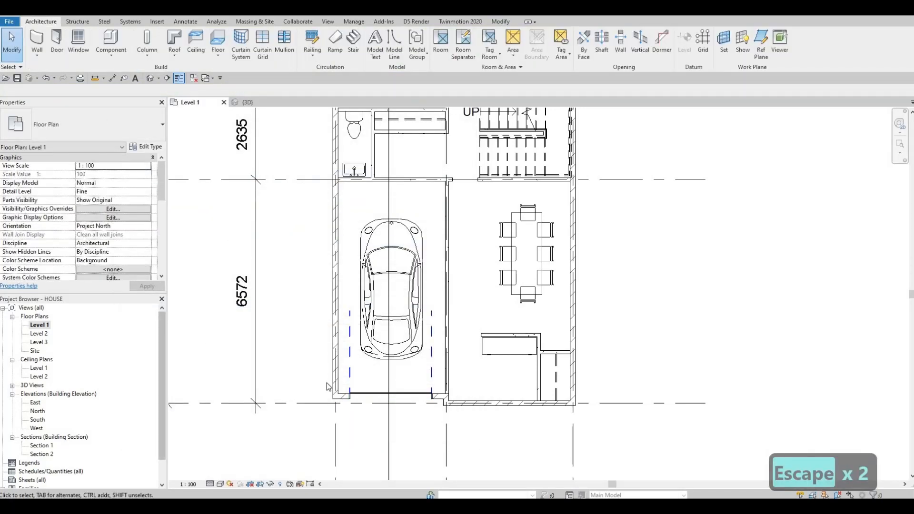
# Step: Choose the M_Door-Exterior-Double-Full Glass-Wood_Clad family from the Residential doors folder for loading
pyautogui.moveTo(349, 407); pyautogui.dragTo(310, 415, button='middle')
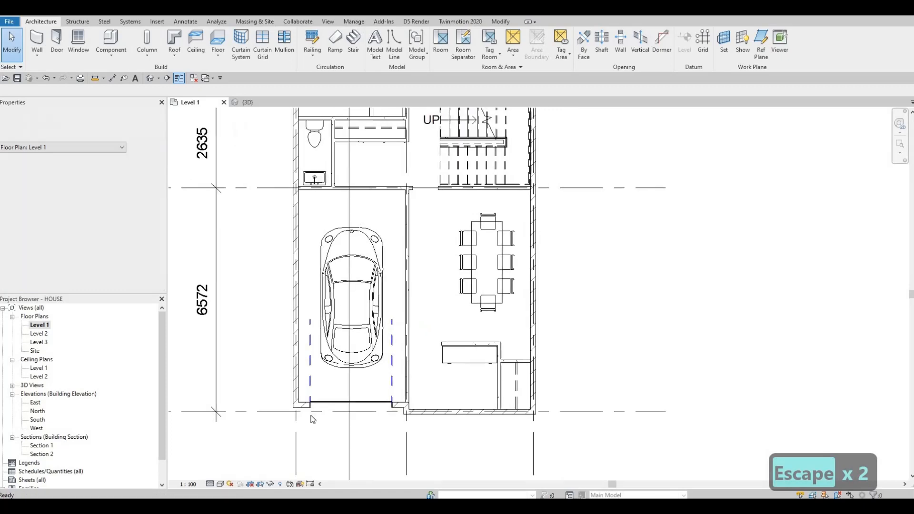
pyautogui.moveTo(388, 385); pyautogui.dragTo(297, 401, button='middle')
pyautogui.scroll(-1, 359, 408)
pyautogui.scroll(1, 319, 363)
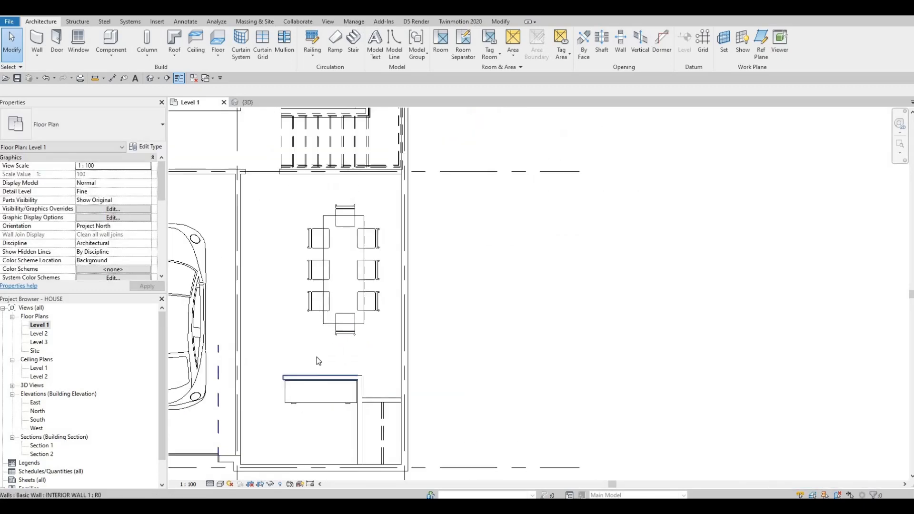
pyautogui.scroll(1, 298, 388)
pyautogui.scroll(-1, 314, 361)
pyautogui.moveTo(323, 350); pyautogui.dragTo(340, 365, button='middle')
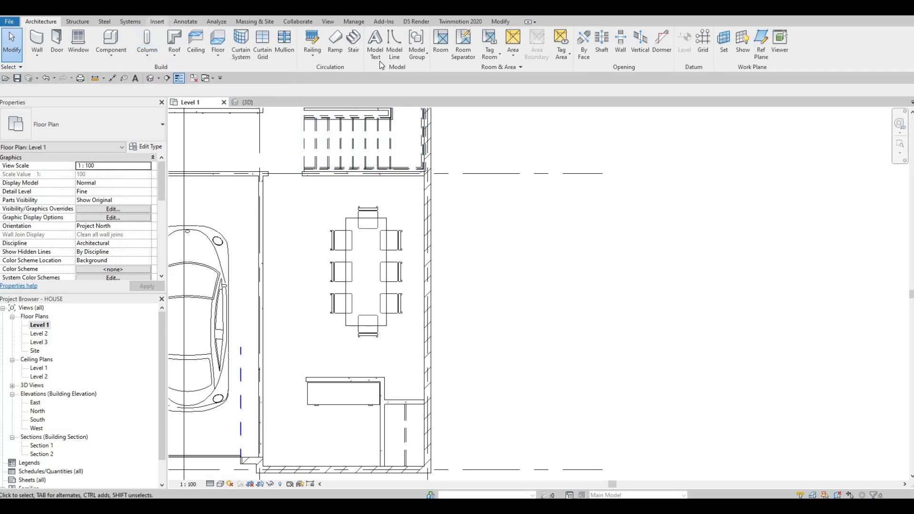
pyautogui.click(157, 22)
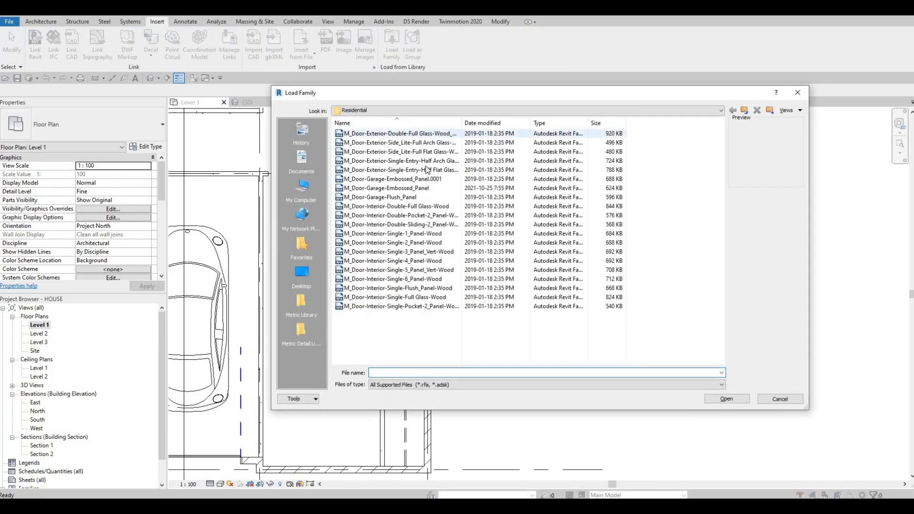
pyautogui.click(390, 137)
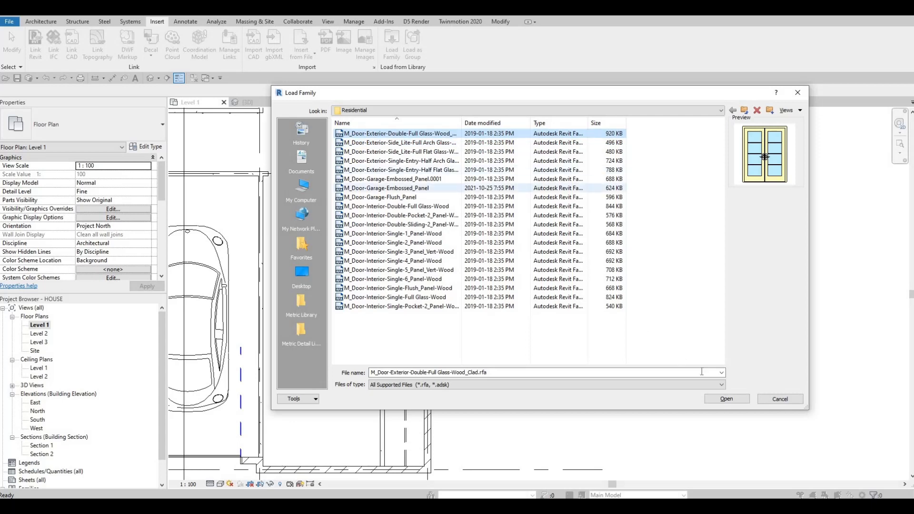
pyautogui.click(726, 399)
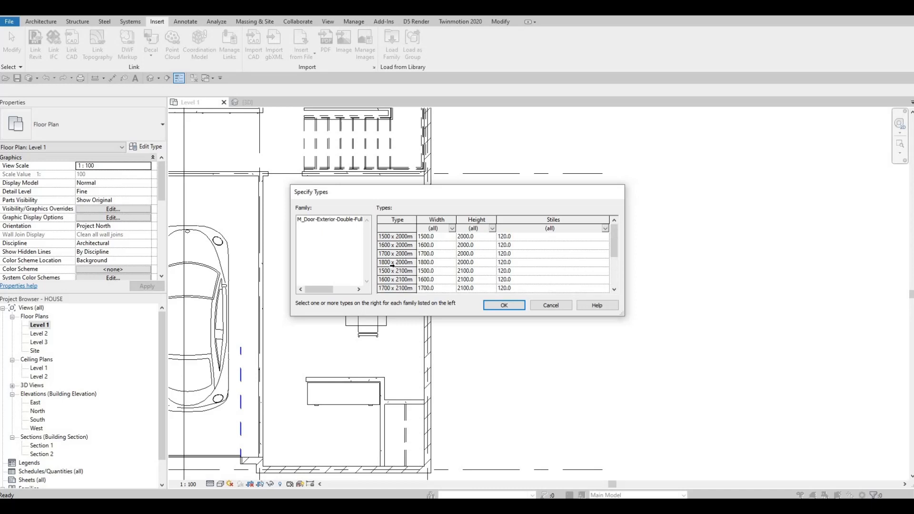
# Step: Load every type of the exterior double glass door, from 1500 x 2000mm through 1800 x 2400mm
pyautogui.scroll(-2, 409, 284)
pyautogui.keyDown('shift'); pyautogui.click(415, 279); pyautogui.keyUp('shift')
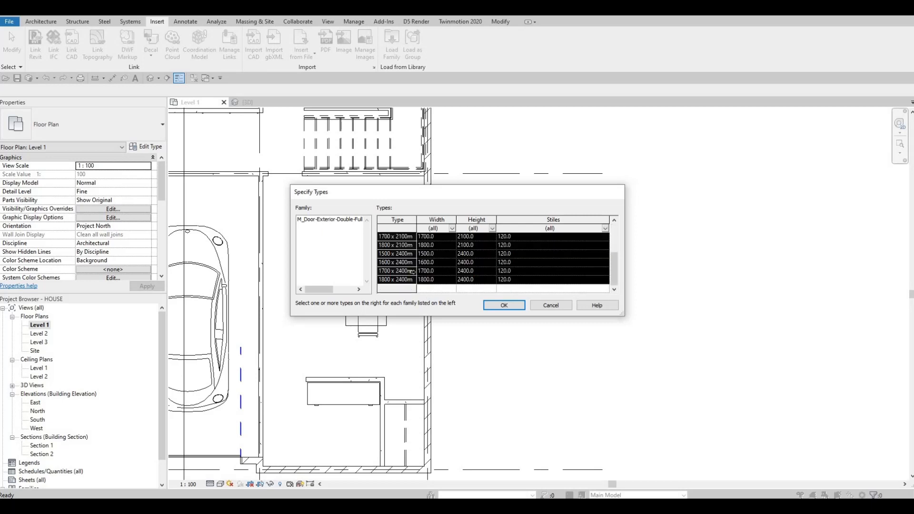
pyautogui.scroll(2, 413, 272)
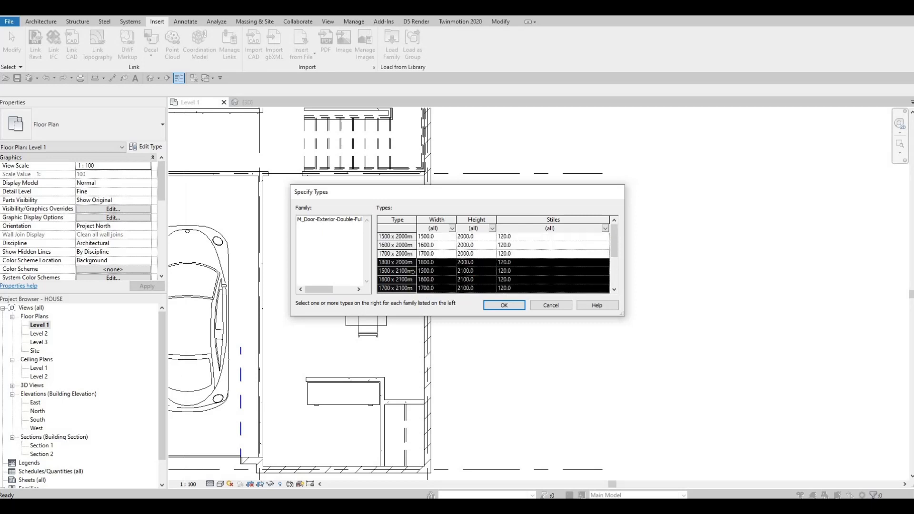
pyautogui.click(401, 236)
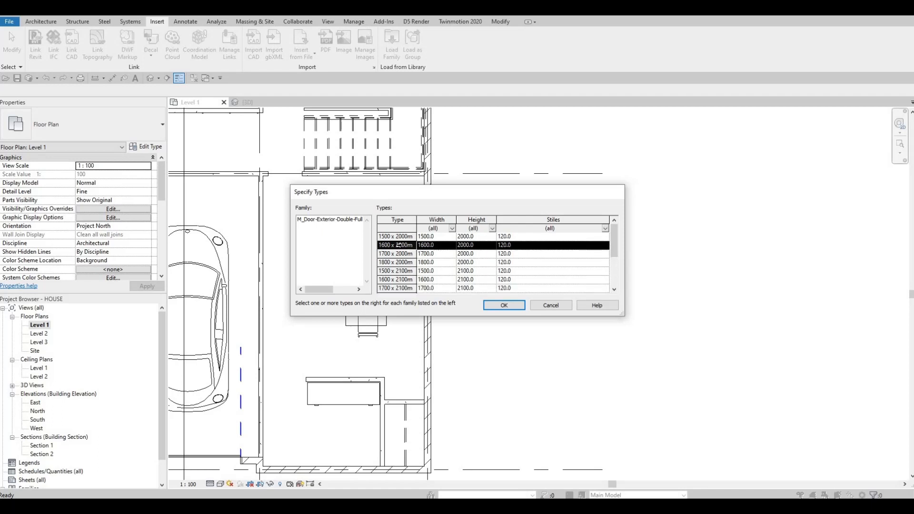
pyautogui.scroll(-2, 408, 280)
pyautogui.keyDown('shift'); pyautogui.click(384, 281); pyautogui.keyUp('shift')
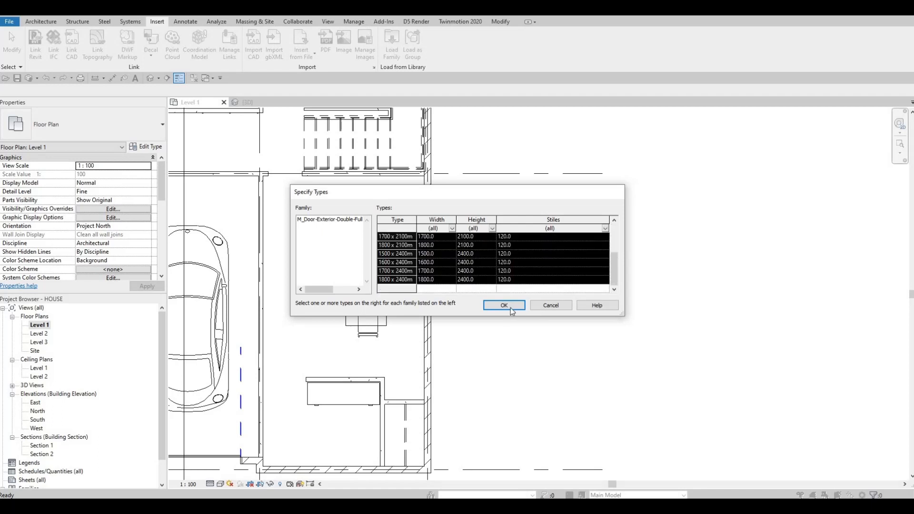
pyautogui.click(504, 305)
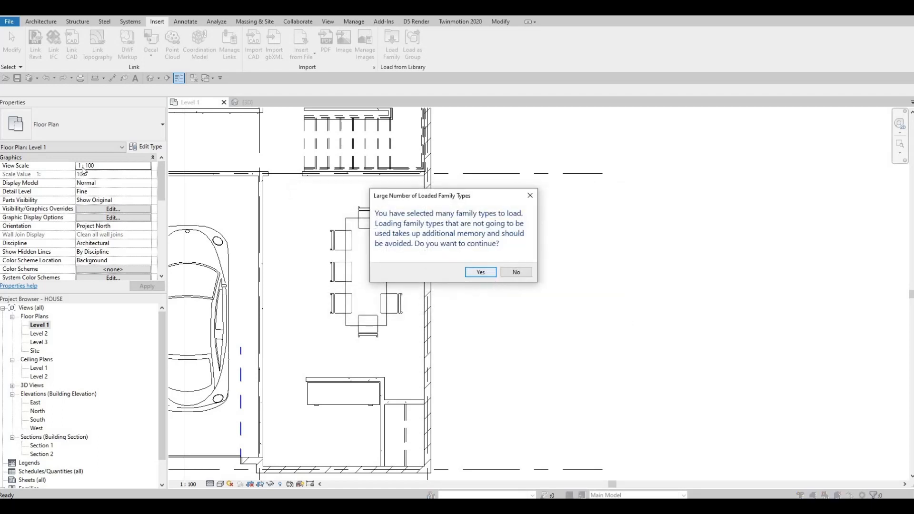
pyautogui.press('Return')
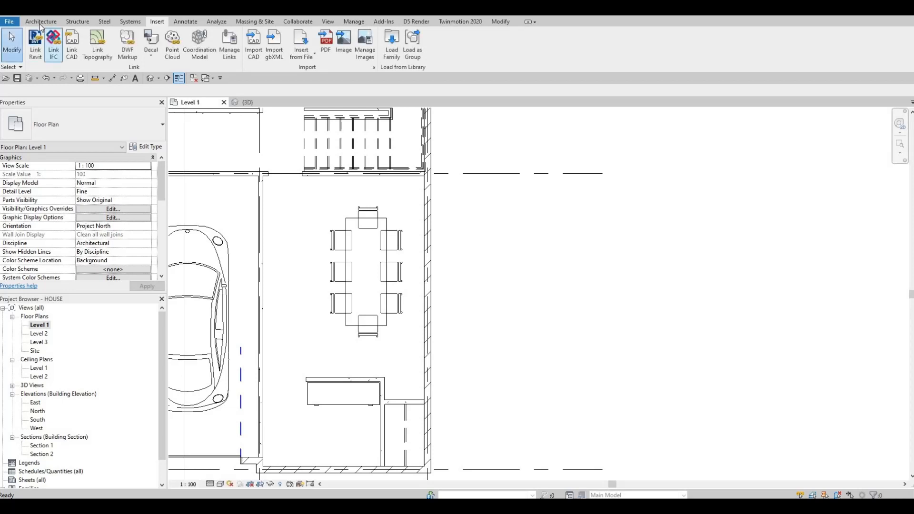
# Step: Place a 1700 x 2000mm M_Door-Exterior-Double-Full Glass-Wood_Clad door, swinging inward, centred in the front entrance wall between the garage and closet walls
pyautogui.click(41, 21)
pyautogui.click(56, 43)
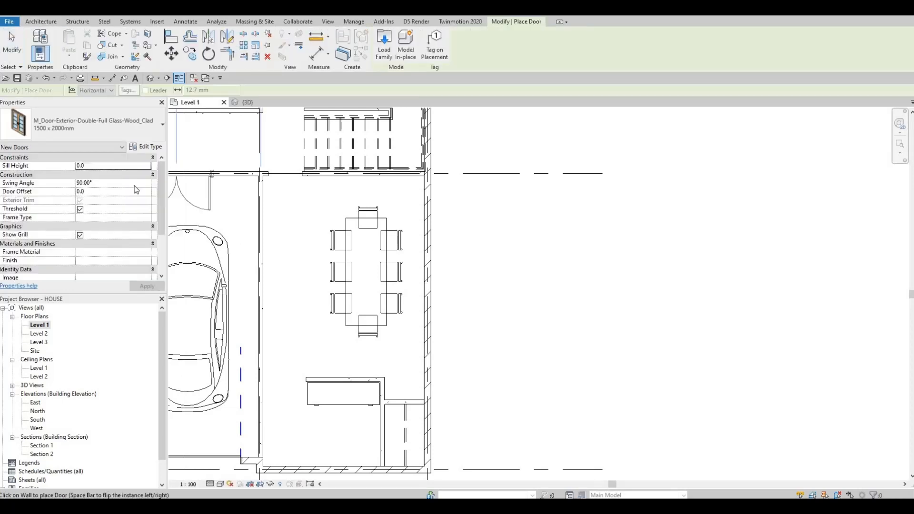
pyautogui.moveTo(351, 323); pyautogui.dragTo(362, 201, button='middle')
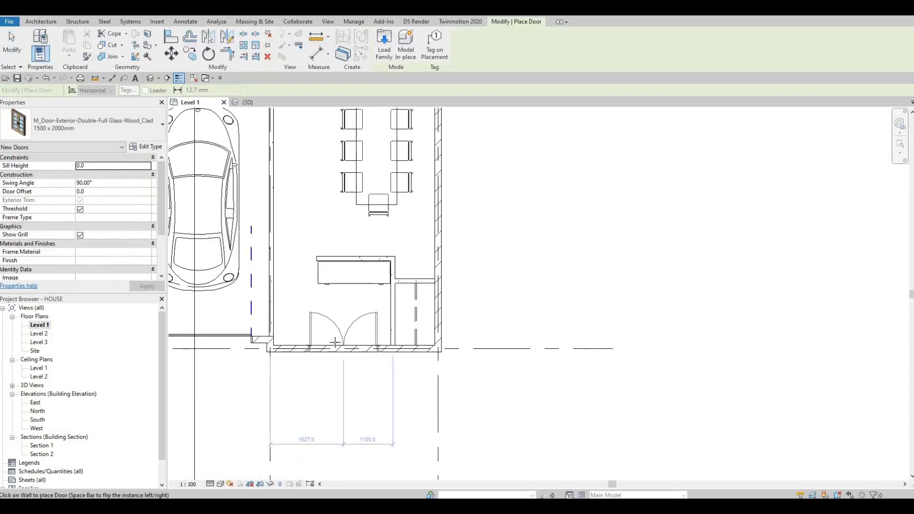
pyautogui.click(84, 125)
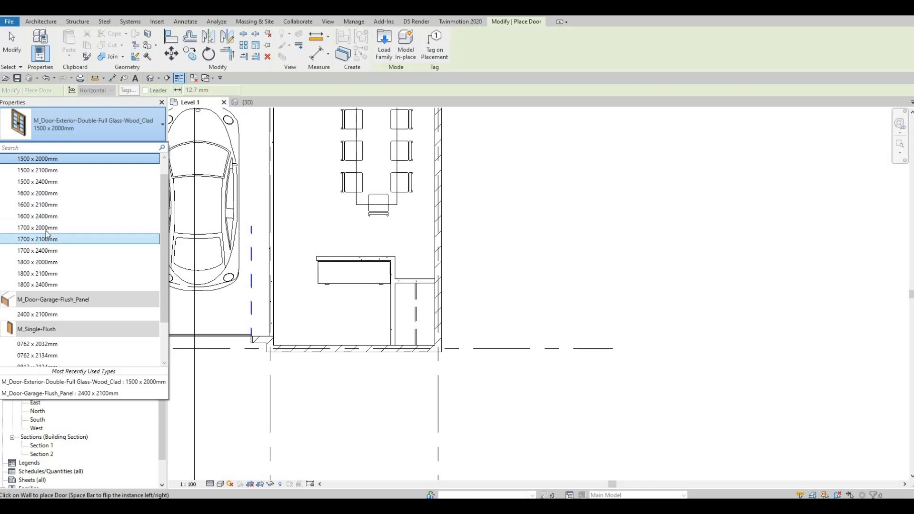
pyautogui.click(345, 358)
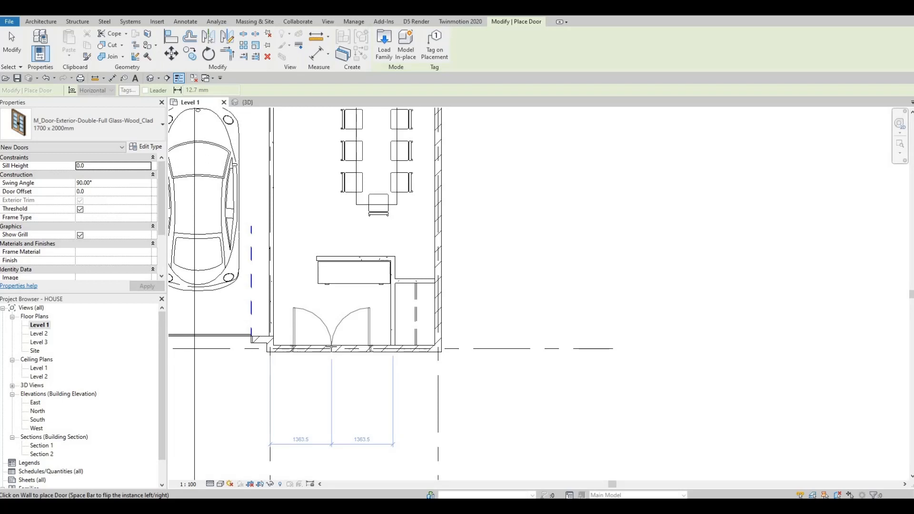
pyautogui.click(339, 352)
pyautogui.press('Escape')
pyautogui.press('Escape')
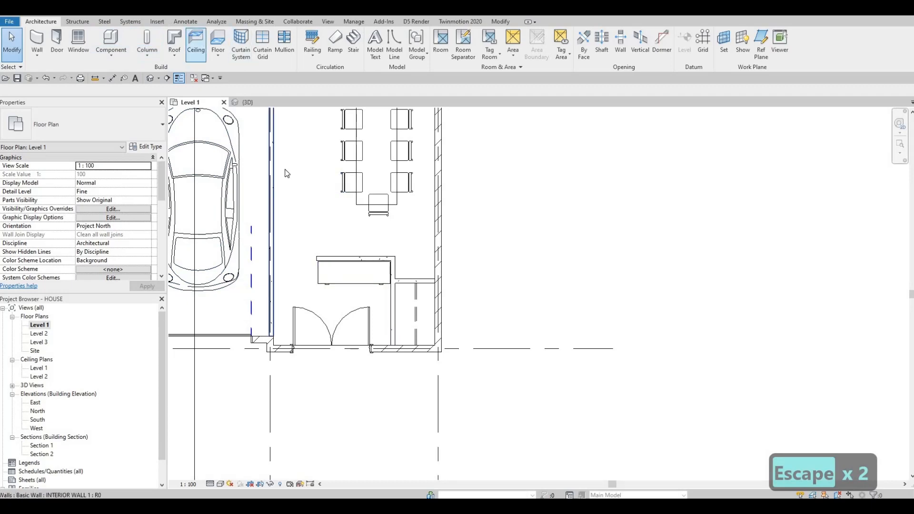
# Step: Start loading another door family from the Residential doors folder
pyautogui.moveTo(305, 277); pyautogui.dragTo(399, 476, button='middle')
pyautogui.scroll(-2, 399, 476)
pyautogui.scroll(2, 291, 284)
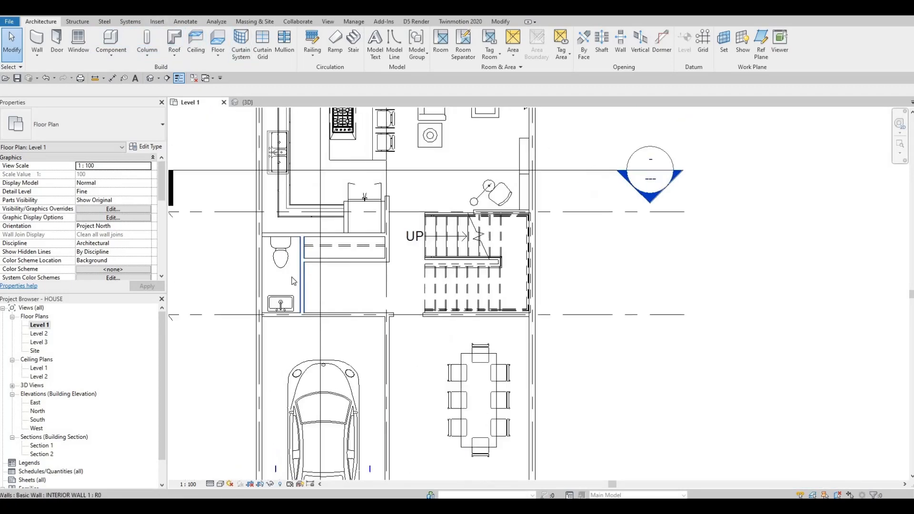
pyautogui.scroll(-5, 330, 327)
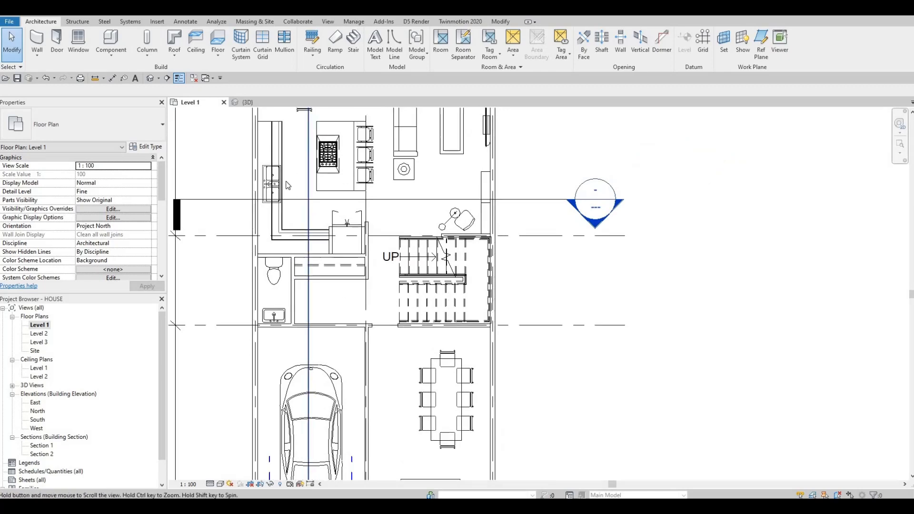
pyautogui.click(157, 22)
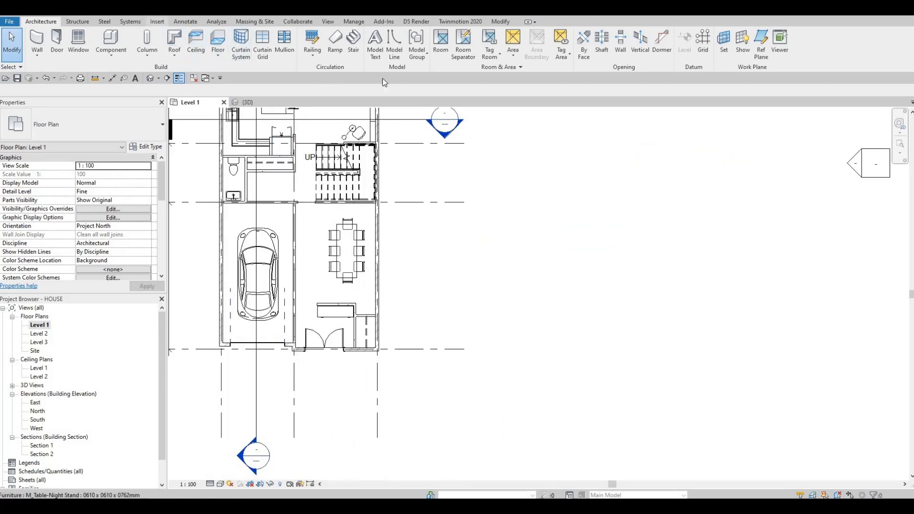
pyautogui.click(391, 46)
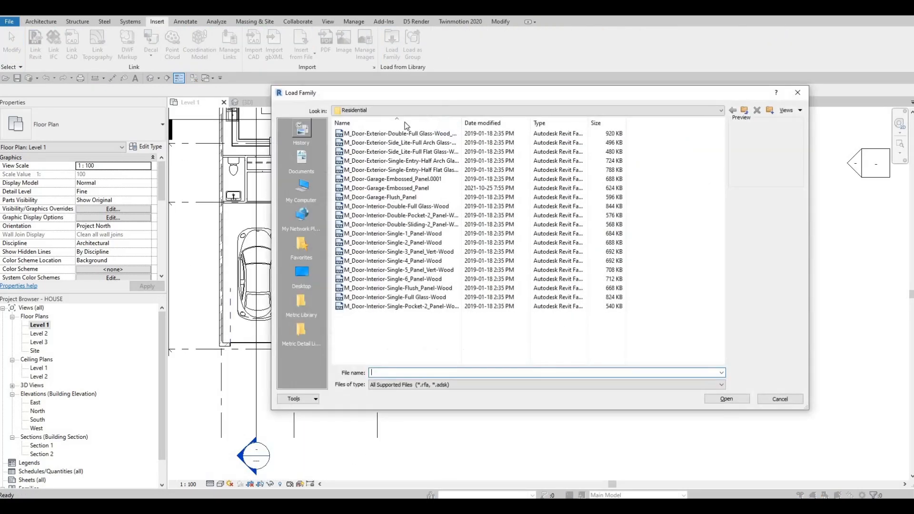
pyautogui.click(408, 111)
pyautogui.press('Escape')
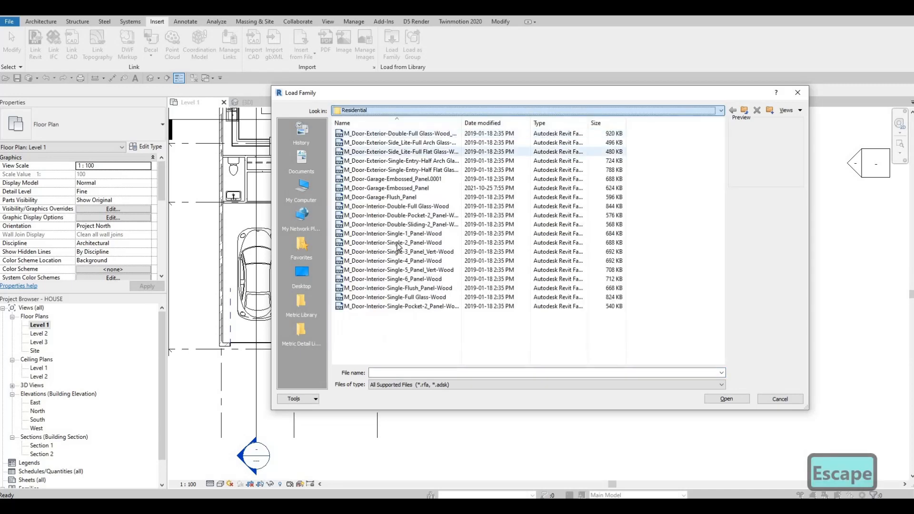
# Step: Preview the interior, exterior and garage door families in the Residential folder to find one suitable for the closets
pyautogui.click(400, 215)
pyautogui.click(400, 233)
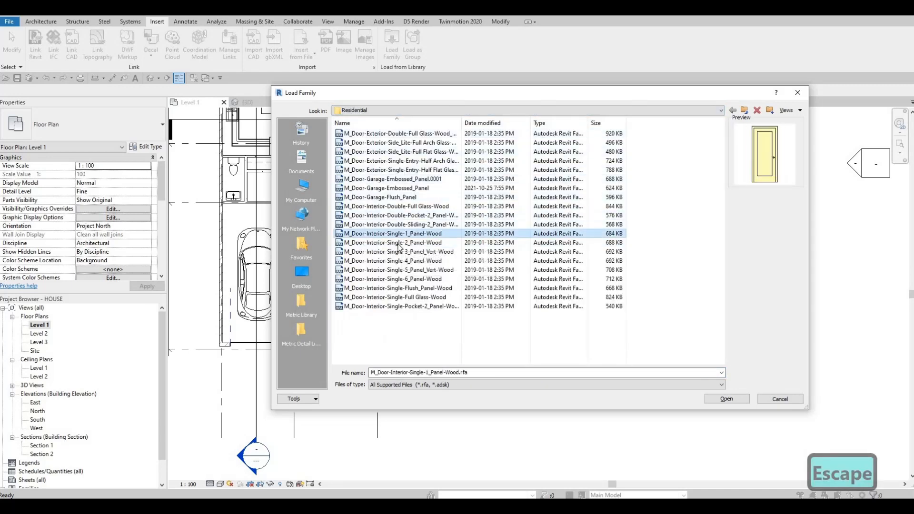
pyautogui.click(397, 242)
pyautogui.click(395, 252)
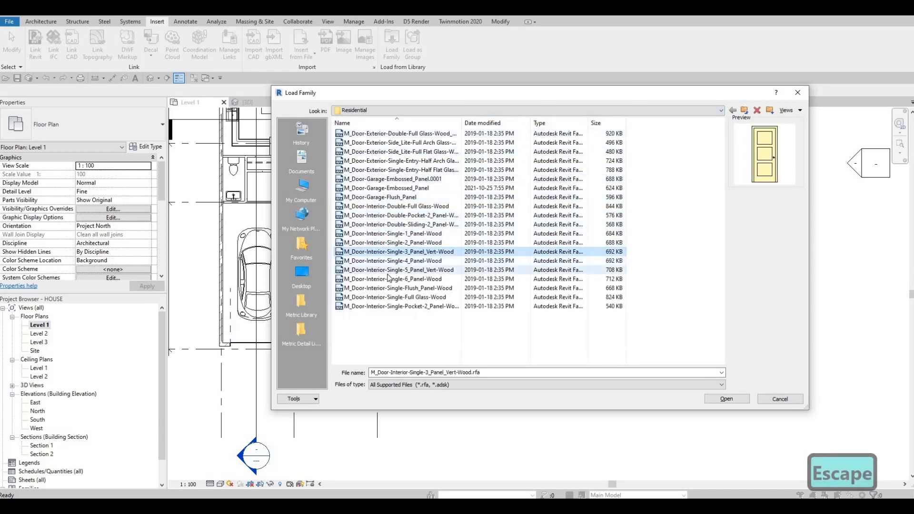
pyautogui.click(390, 288)
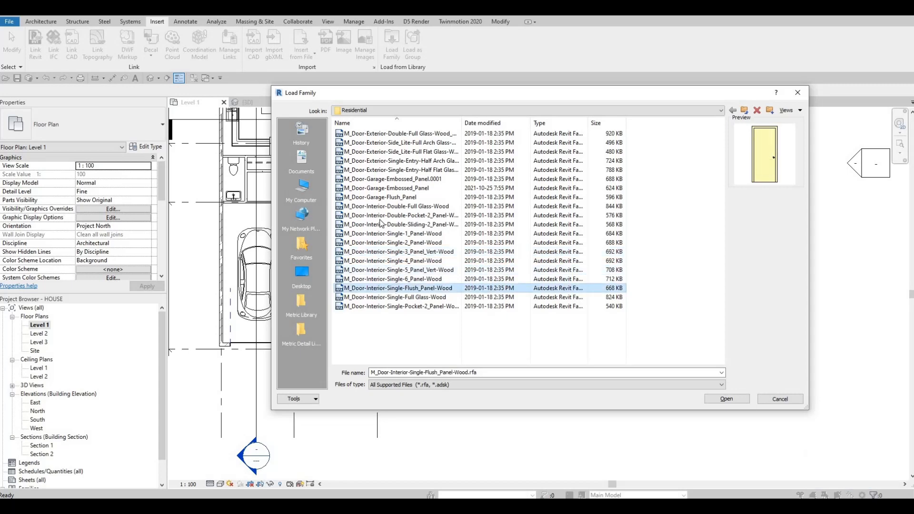
pyautogui.click(379, 152)
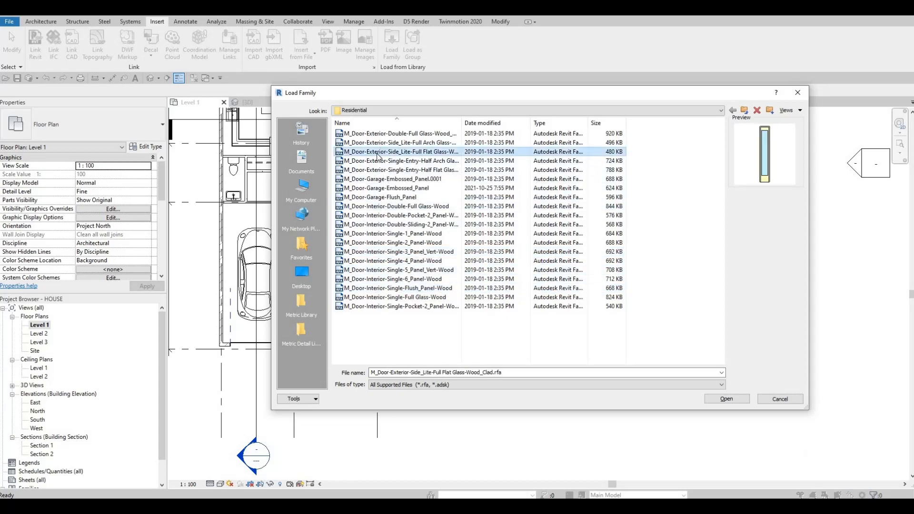
pyautogui.click(378, 142)
pyautogui.click(379, 151)
pyautogui.click(379, 161)
pyautogui.click(381, 178)
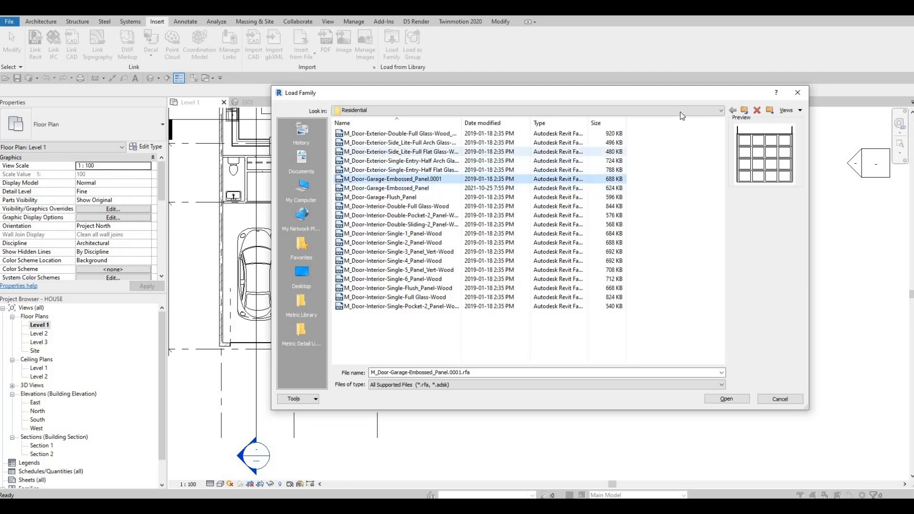
# Step: Go up to the Doors folder and preview its sliding, glass, flush-panel, overhead and curtain-wall door families
pyautogui.click(681, 113)
pyautogui.click(441, 141)
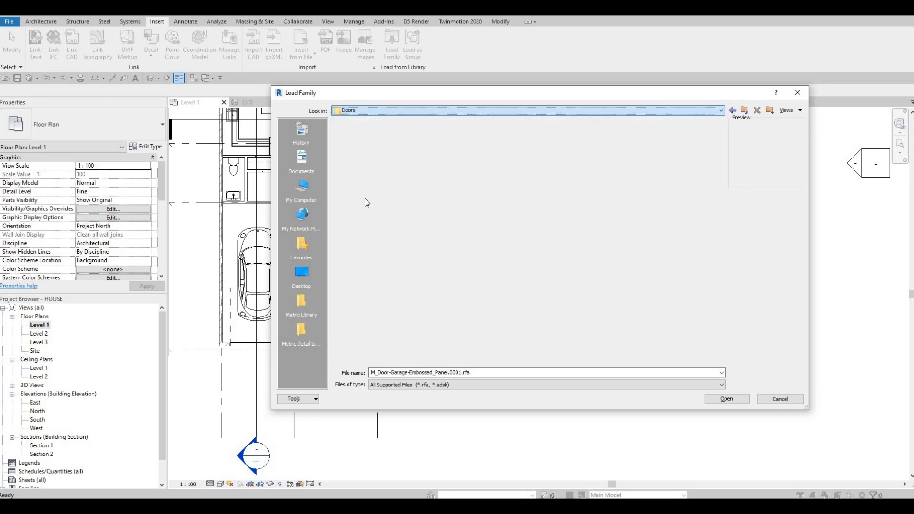
pyautogui.click(359, 215)
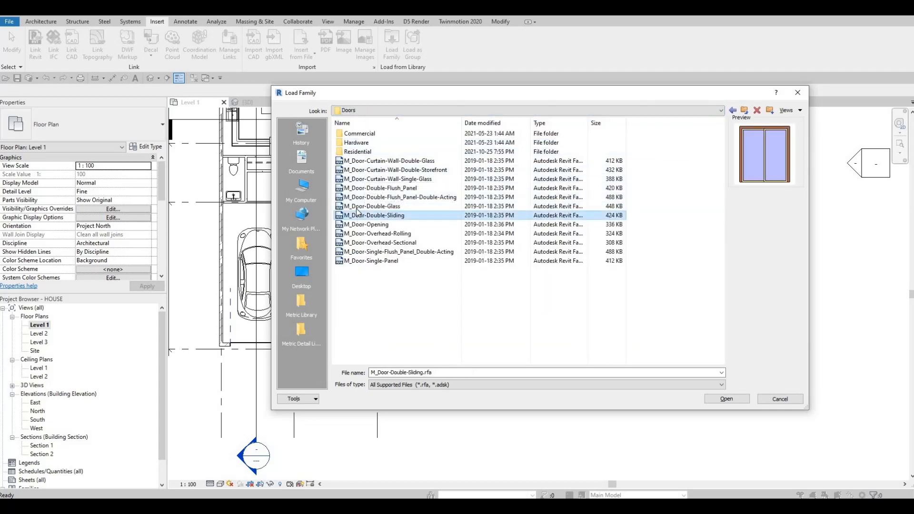
pyautogui.click(358, 206)
pyautogui.click(360, 197)
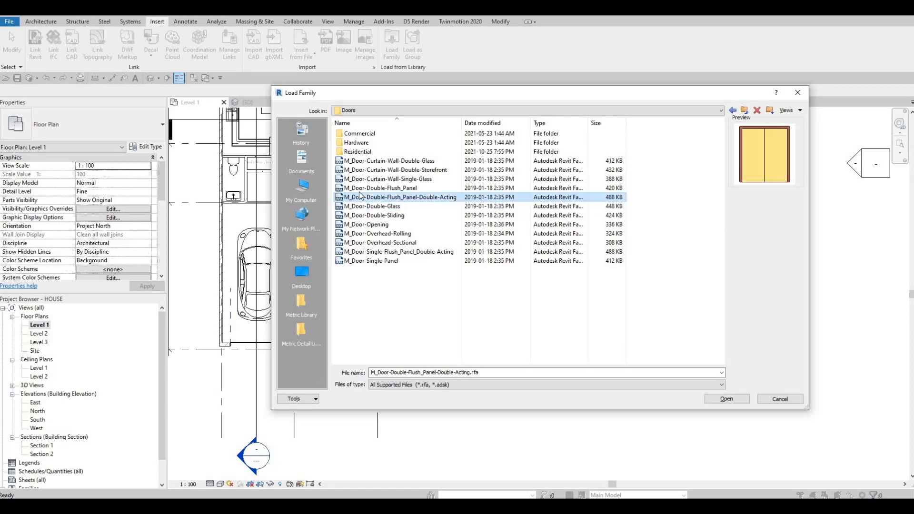
pyautogui.click(360, 188)
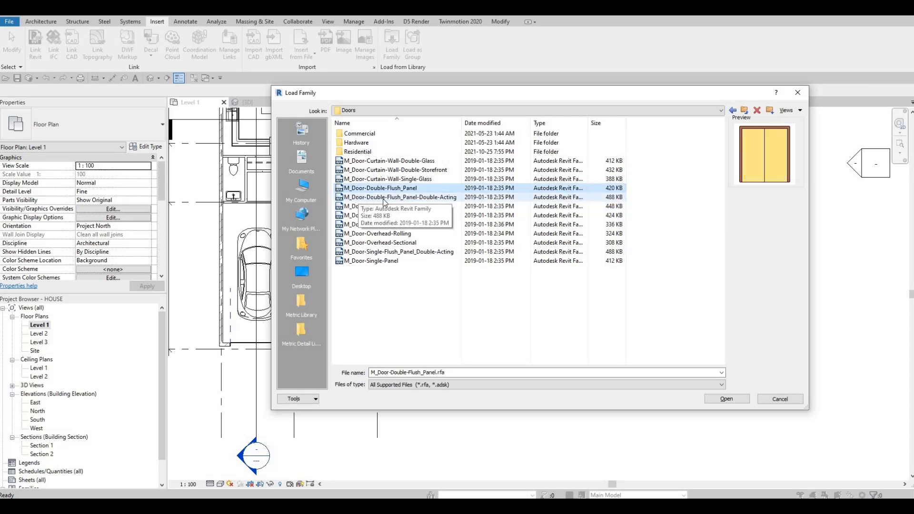
pyautogui.click(376, 233)
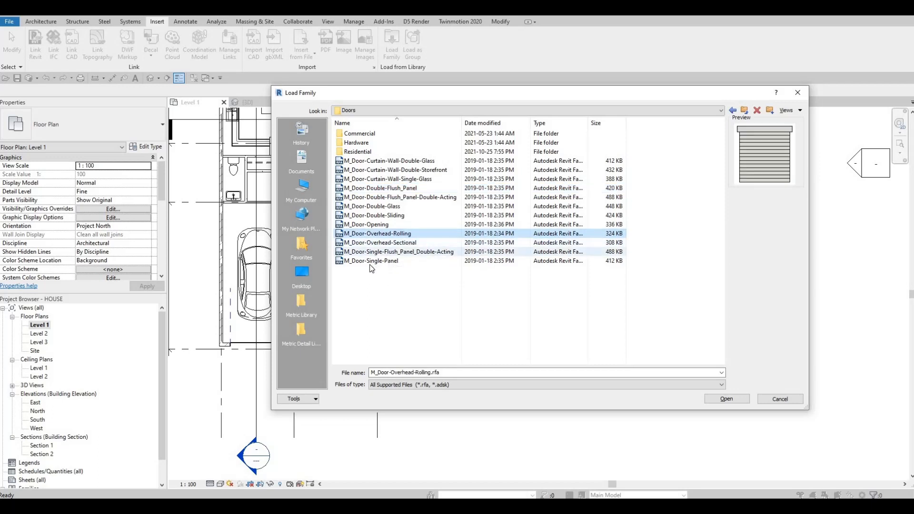
pyautogui.click(373, 215)
pyautogui.click(373, 188)
pyautogui.click(361, 170)
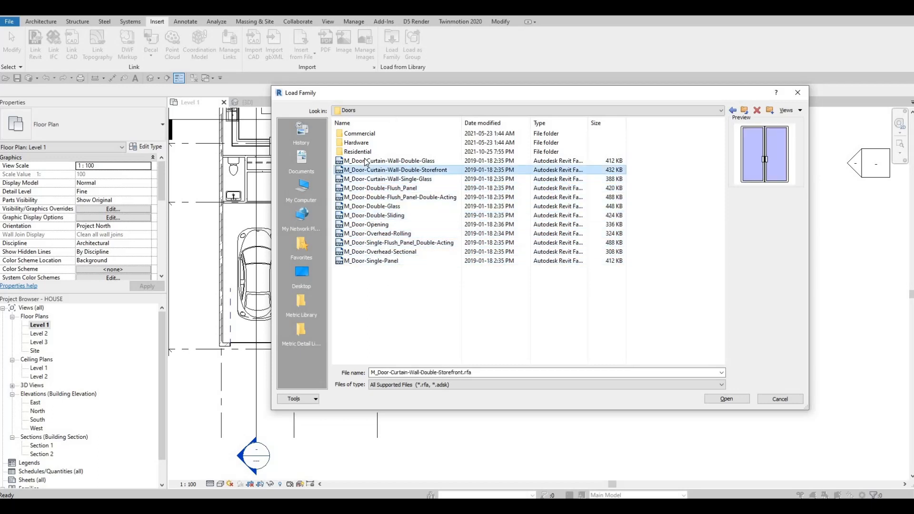
pyautogui.click(362, 161)
# Step: Return to the Residential folder and choose the M_Door-Interior-Double-Sliding-2_Panel-Wood family for loading
pyautogui.doubleClick(378, 151)
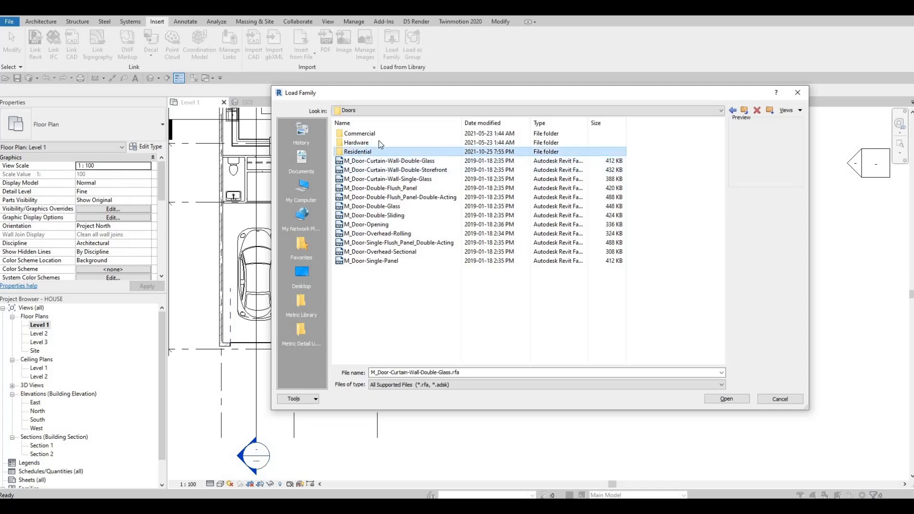
pyautogui.click(383, 134)
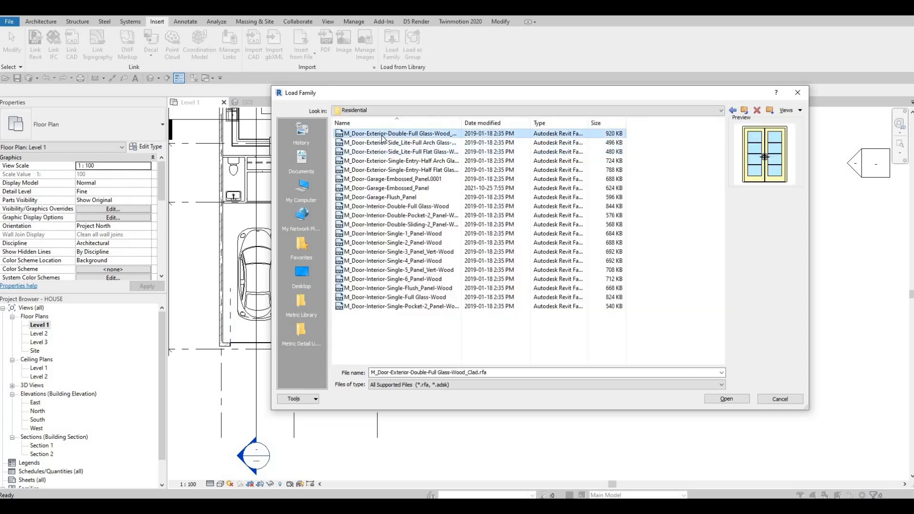
pyautogui.press('Down')
pyautogui.press('Down')
pyautogui.press('Down')
pyautogui.press('Down')
pyautogui.press('Down')
pyautogui.press('Down')
pyautogui.press('Down')
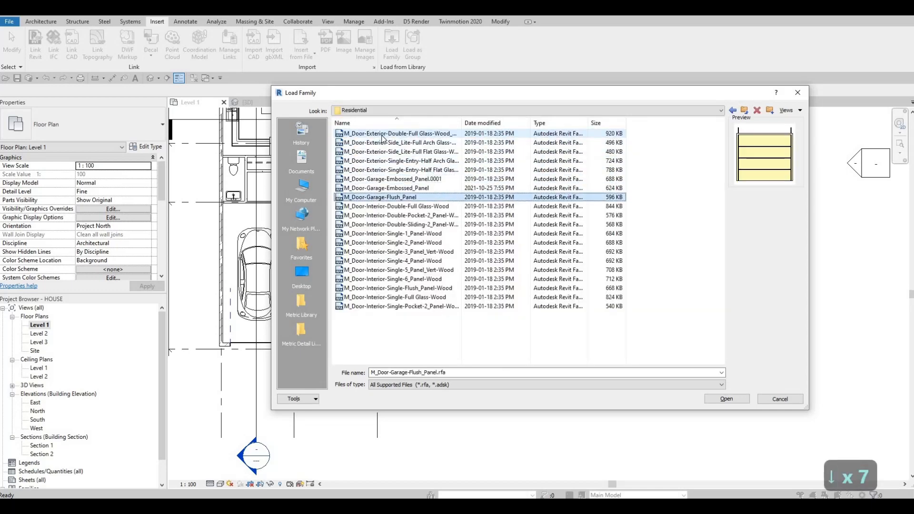
pyautogui.press('Down')
pyautogui.press('Down')
pyautogui.press('Down')
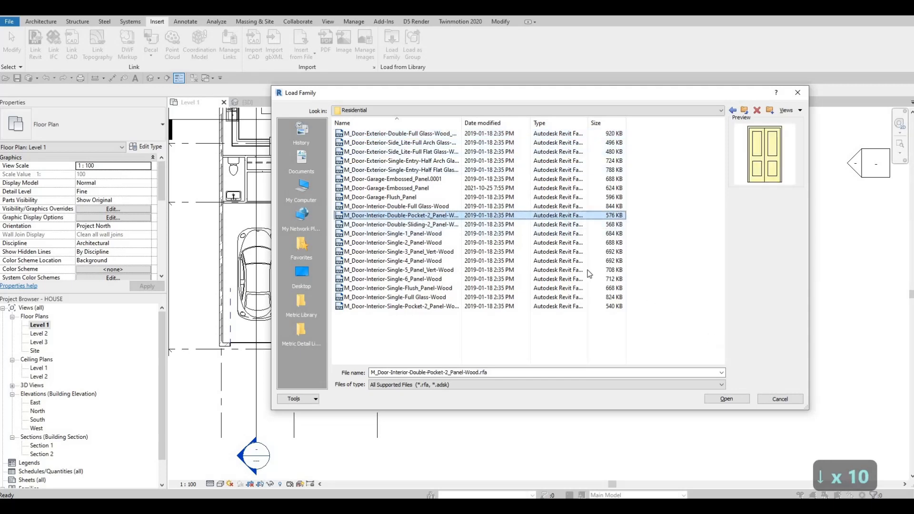
pyautogui.click(415, 225)
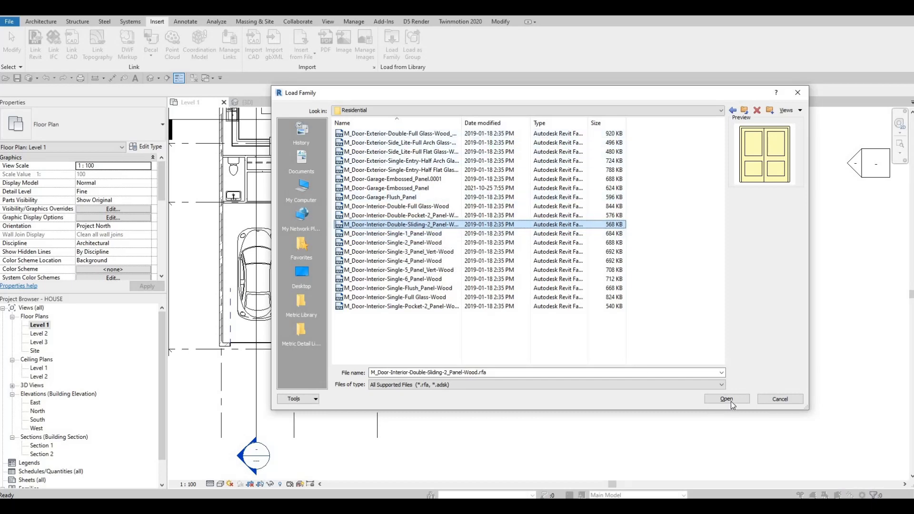
pyautogui.press('Return')
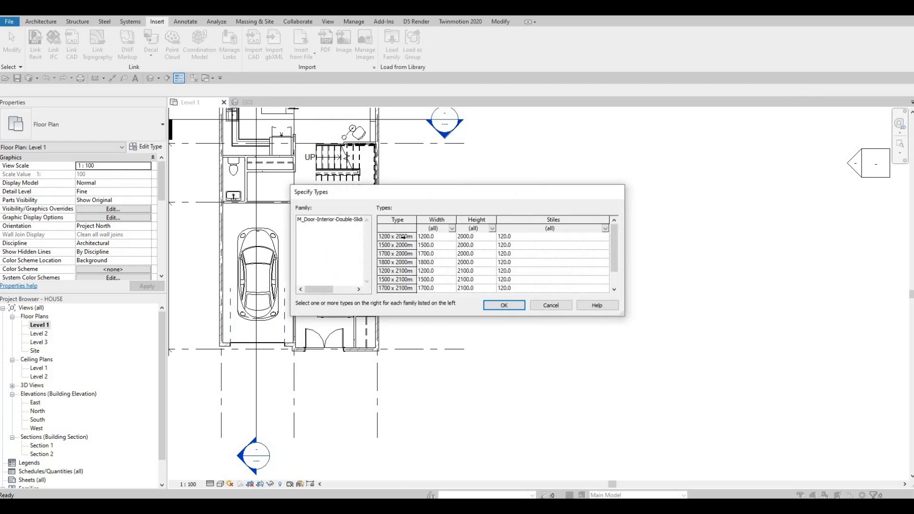
# Step: Load the interior double sliding door types from 1200 x 2000mm through 1700 x 2100mm
pyautogui.scroll(-1, 406, 304)
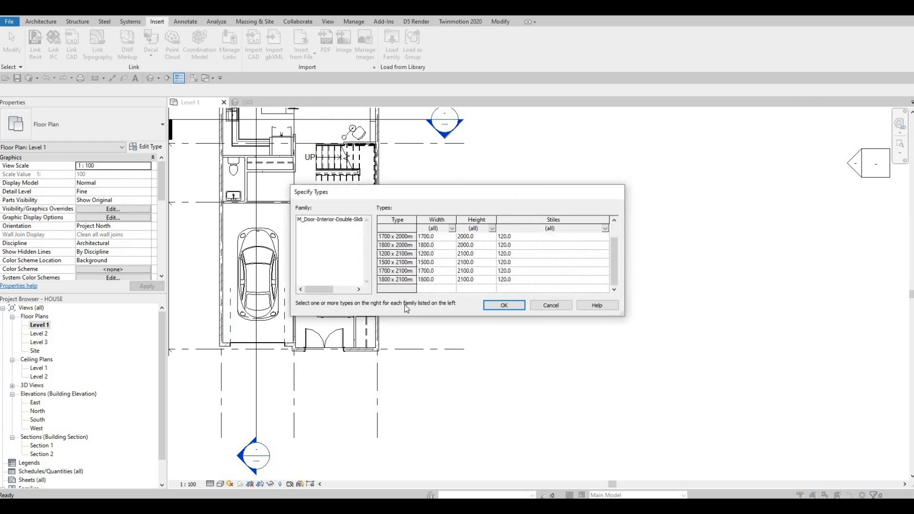
pyautogui.click(398, 280)
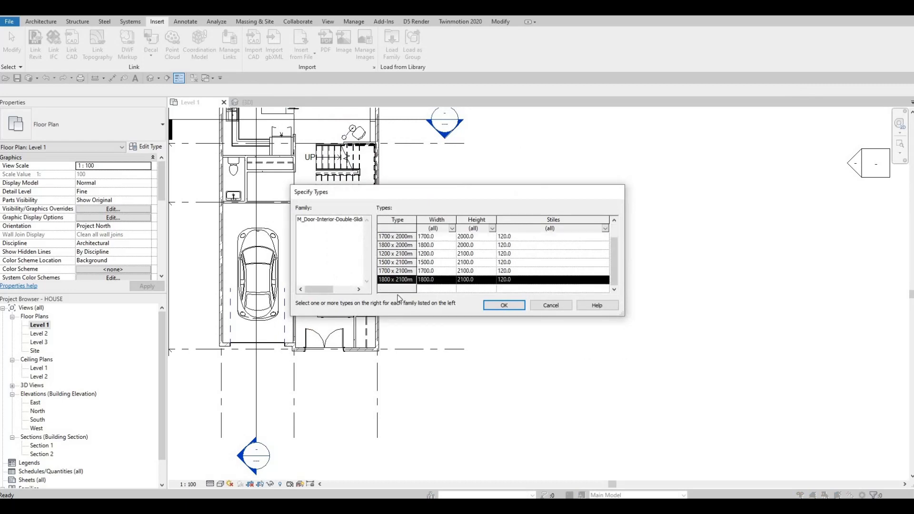
pyautogui.click(401, 254)
pyautogui.scroll(1, 401, 245)
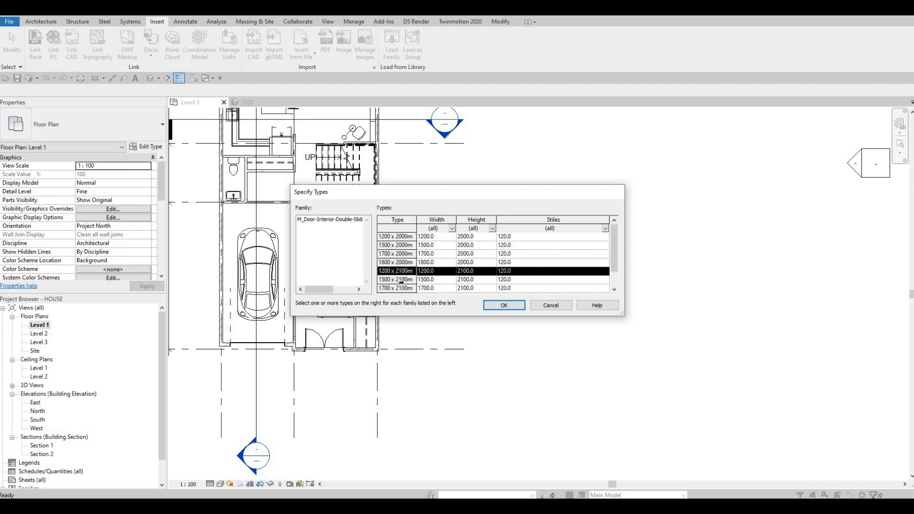
pyautogui.click(401, 236)
pyautogui.scroll(-1, 402, 280)
pyautogui.click(403, 279)
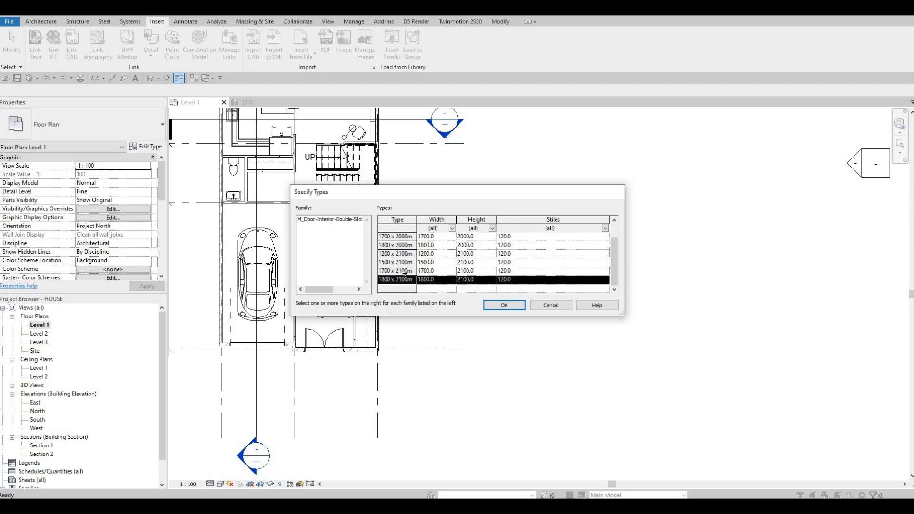
pyautogui.click(405, 254)
pyautogui.scroll(1, 404, 245)
pyautogui.click(405, 237)
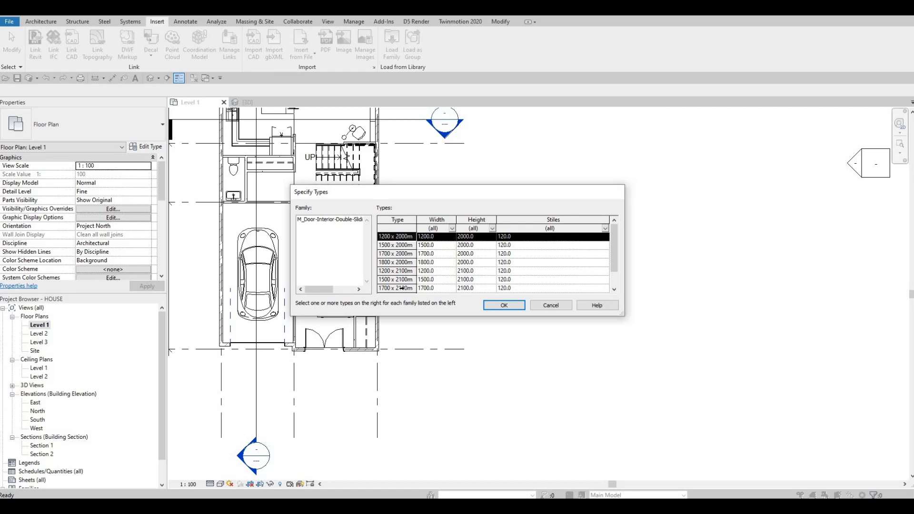
pyautogui.keyDown('shift'); pyautogui.click(401, 288); pyautogui.keyUp('shift')
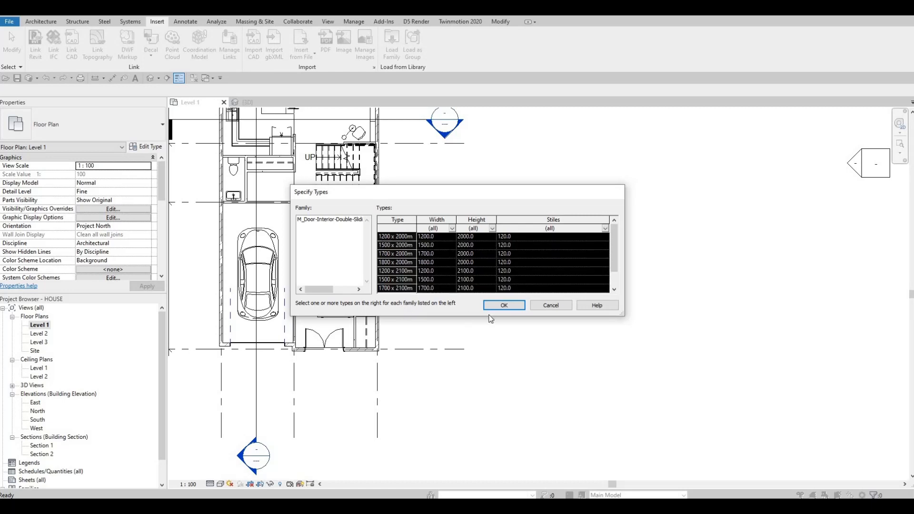
pyautogui.click(504, 305)
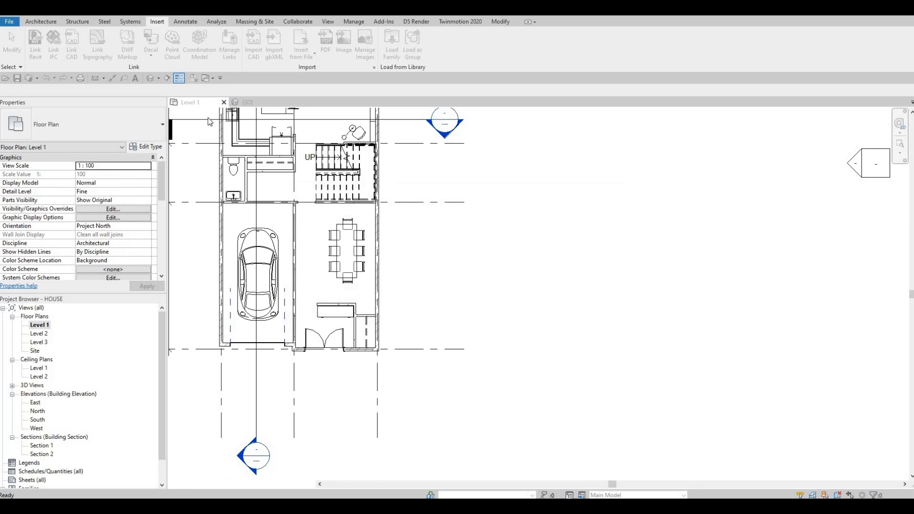
# Step: Place a 1200 x 2000mm M_Door-Interior-Double-Sliding-2_Panel-Wood door in the entrance closet wall facing the front double door
pyautogui.click(33, 22)
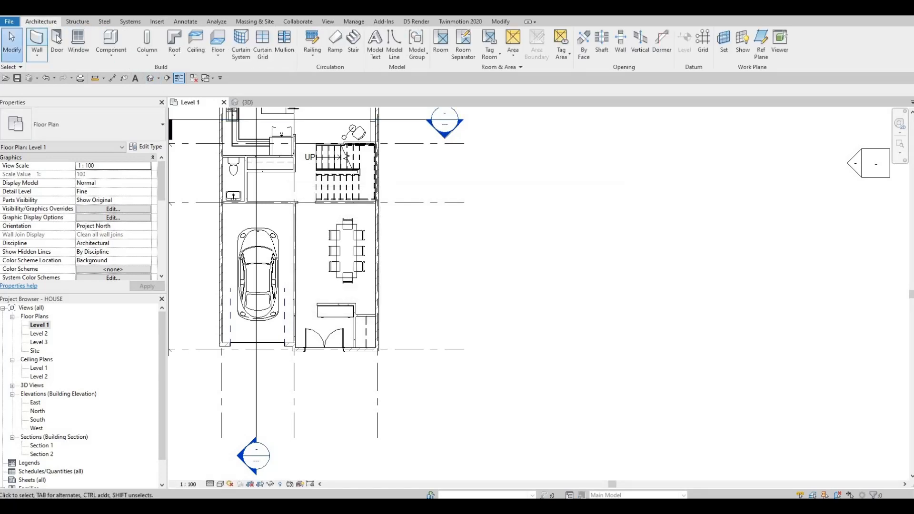
pyautogui.click(56, 44)
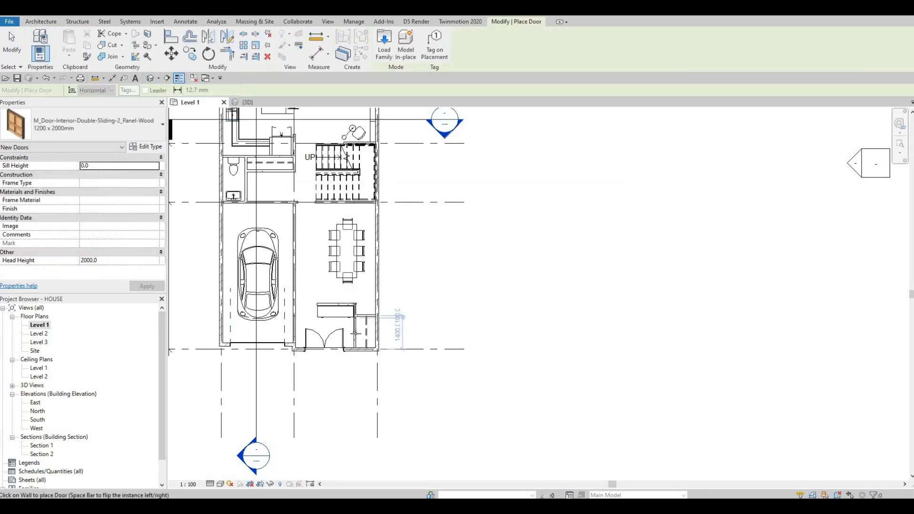
pyautogui.scroll(6, 355, 333)
pyautogui.scroll(2, 356, 334)
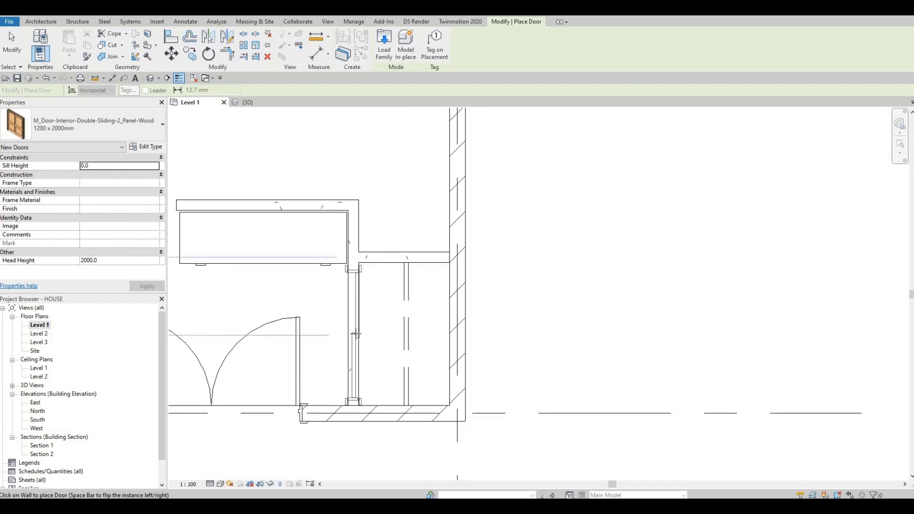
pyautogui.scroll(-3, 350, 295)
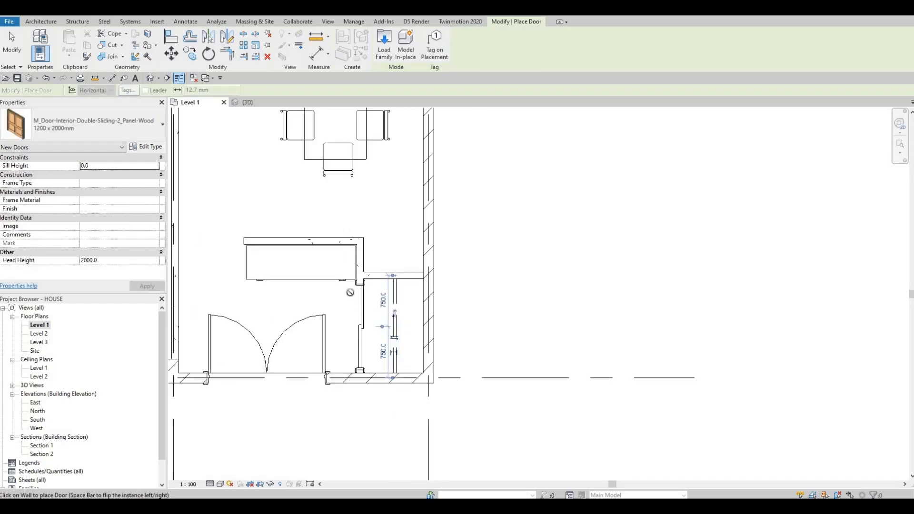
# Step: Place a 1200 x 2000mm M_Door-Interior-Double-Sliding-2_Panel-Wood door in the wall of the closet beside the toilet room
pyautogui.moveTo(351, 296); pyautogui.dragTo(393, 369, button='middle')
pyautogui.scroll(-3, 394, 369)
pyautogui.moveTo(412, 323); pyautogui.dragTo(437, 431, button='middle')
pyautogui.moveTo(349, 258); pyautogui.dragTo(402, 286, button='middle')
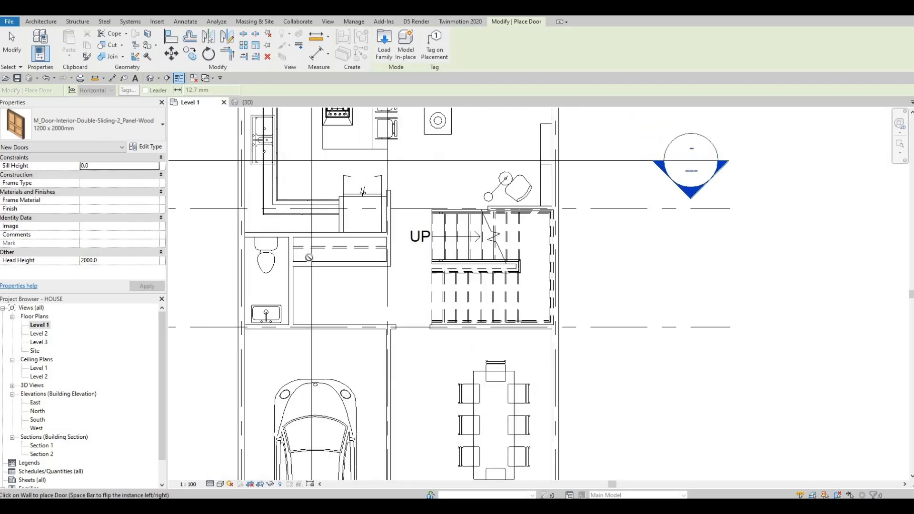
pyautogui.scroll(2, 332, 261)
pyautogui.scroll(2, 331, 273)
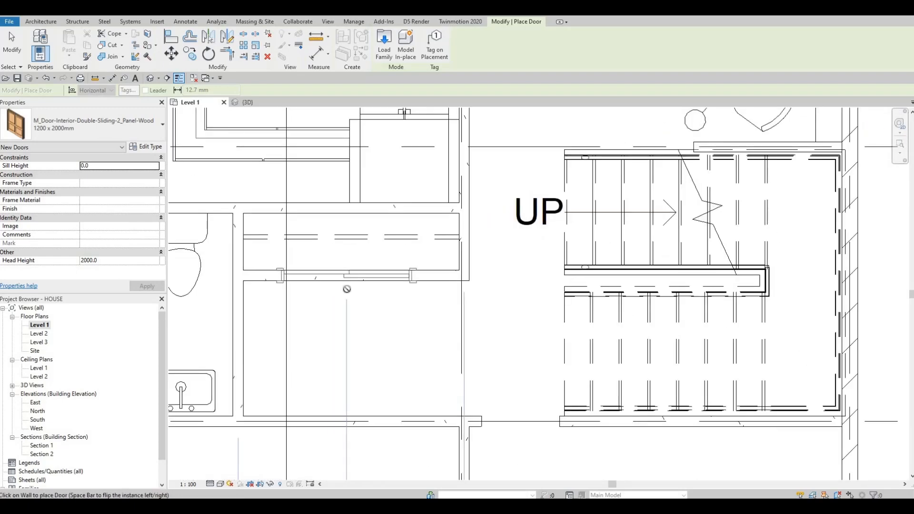
pyautogui.press('Escape')
pyautogui.press('Escape')
pyautogui.press('Escape')
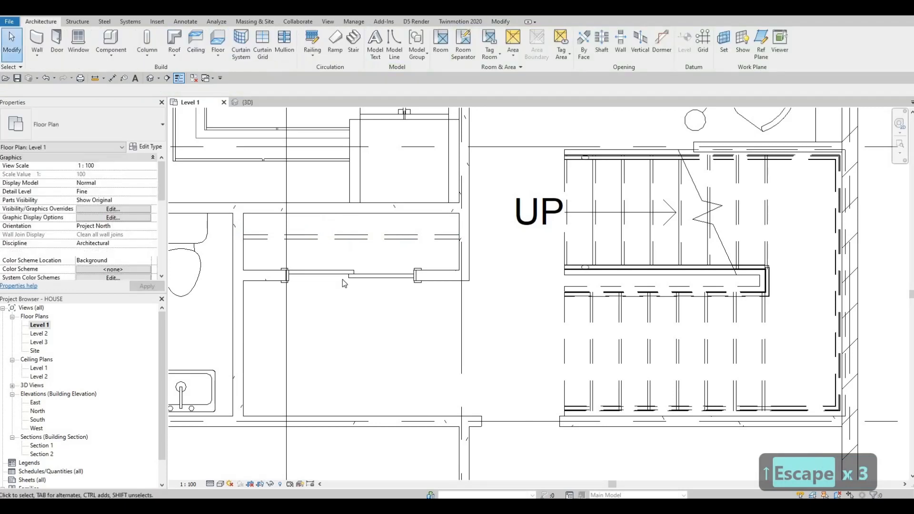
# Step: Change the type of the sliding closet door beside the toilet room to 1800 x 2000mm
pyautogui.click(342, 278)
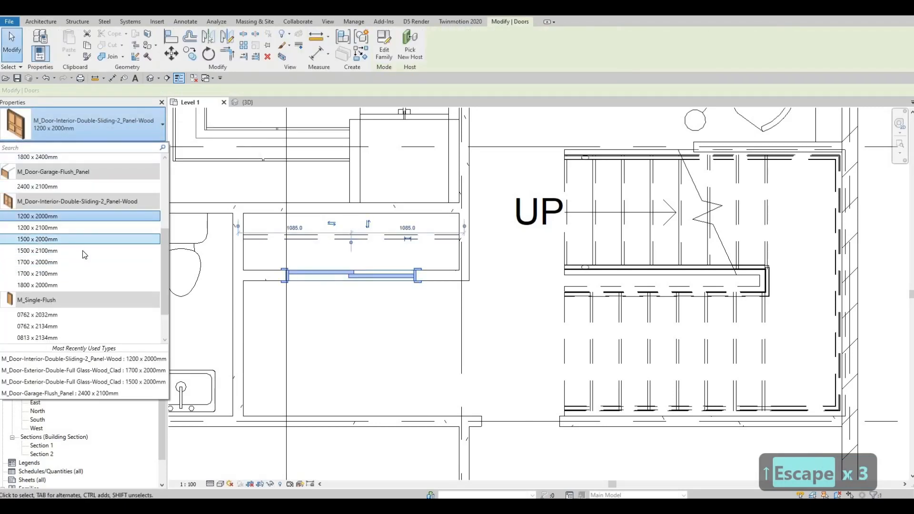
pyautogui.click(37, 285)
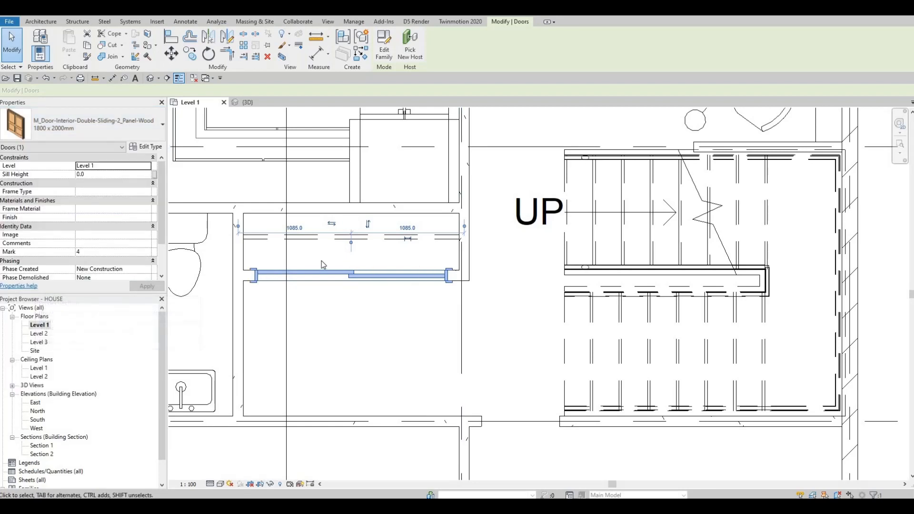
pyautogui.rightClick(421, 270)
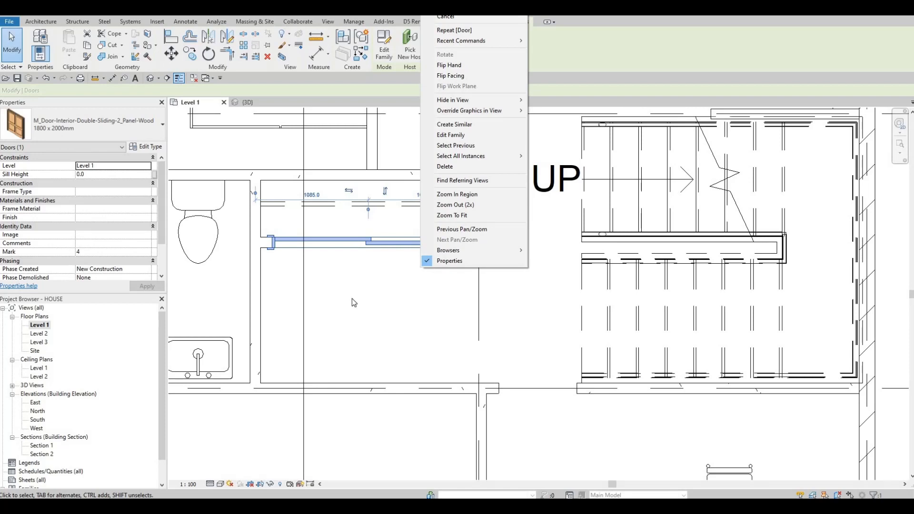
pyautogui.press('Escape')
pyautogui.press('Escape')
# Step: Browse the Residential door families and choose M_Door-Interior-Single-1_Panel-Wood for loading
pyautogui.moveTo(352, 303); pyautogui.dragTo(449, 307, button='middle')
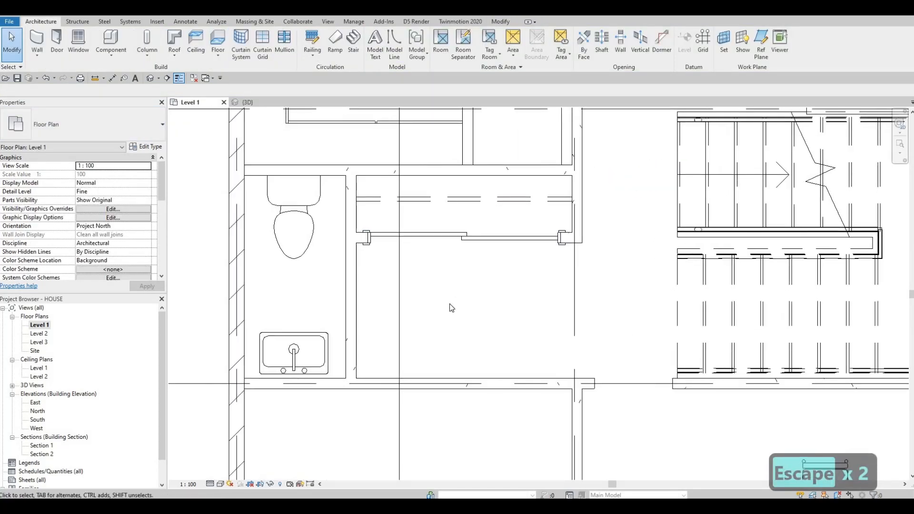
pyautogui.scroll(-2, 450, 304)
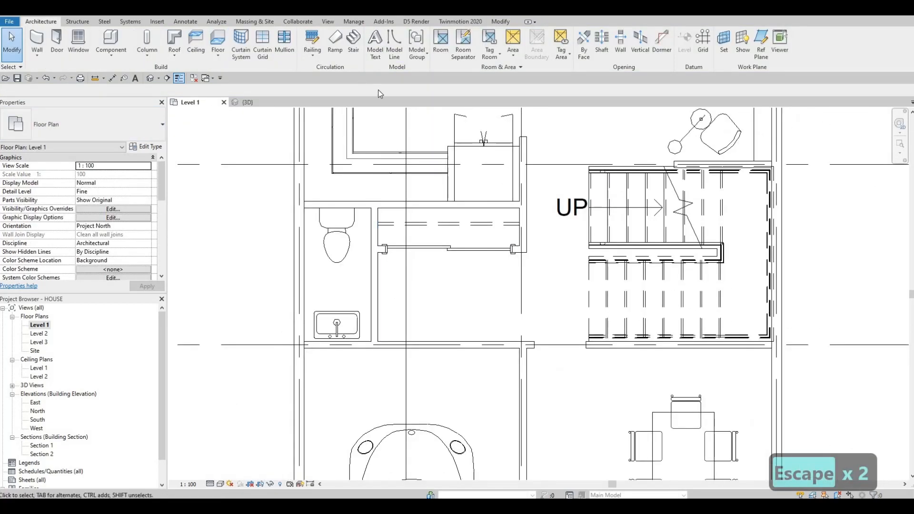
pyautogui.click(157, 21)
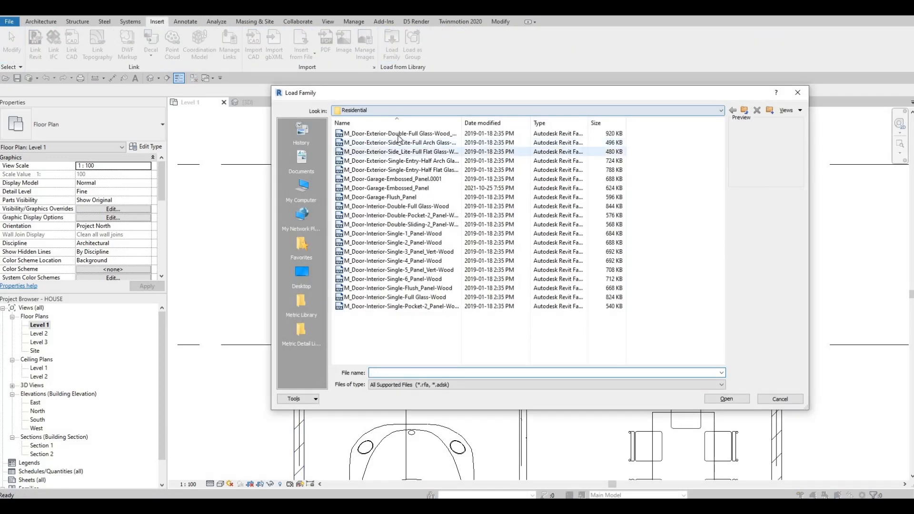
pyautogui.press('Down')
pyautogui.press('Down')
pyautogui.press('Down')
pyautogui.press('Down')
pyautogui.press('Down')
pyautogui.press('Down')
pyautogui.press('Down')
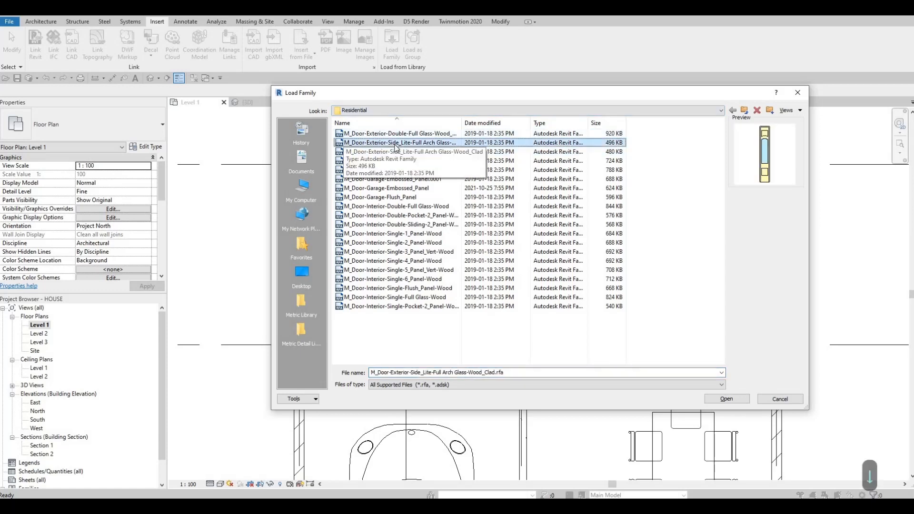
pyautogui.press('Down')
pyautogui.press('Down')
pyautogui.press('Down')
pyautogui.press('Down')
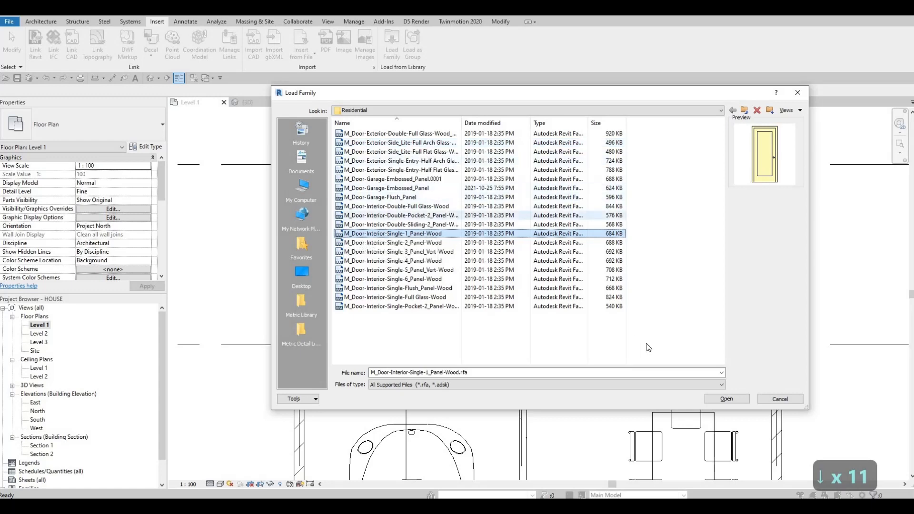
pyautogui.click(726, 398)
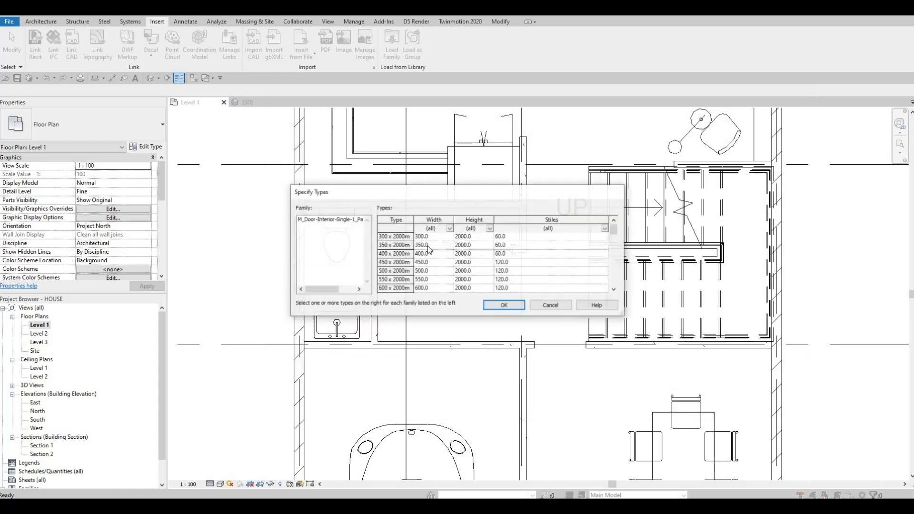
# Step: Load all types of the interior single one-panel wood door family
pyautogui.click(403, 237)
pyautogui.scroll(-5, 406, 262)
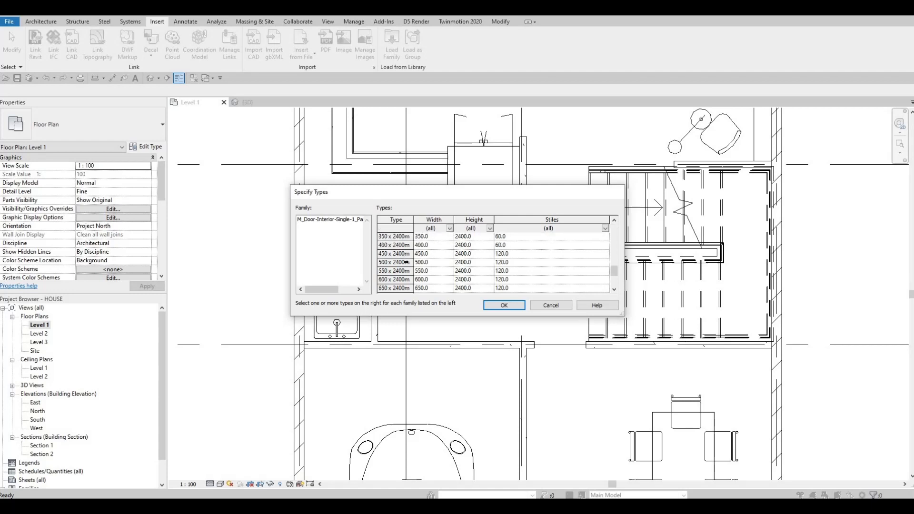
pyautogui.hotkey('ctrl', 'a')
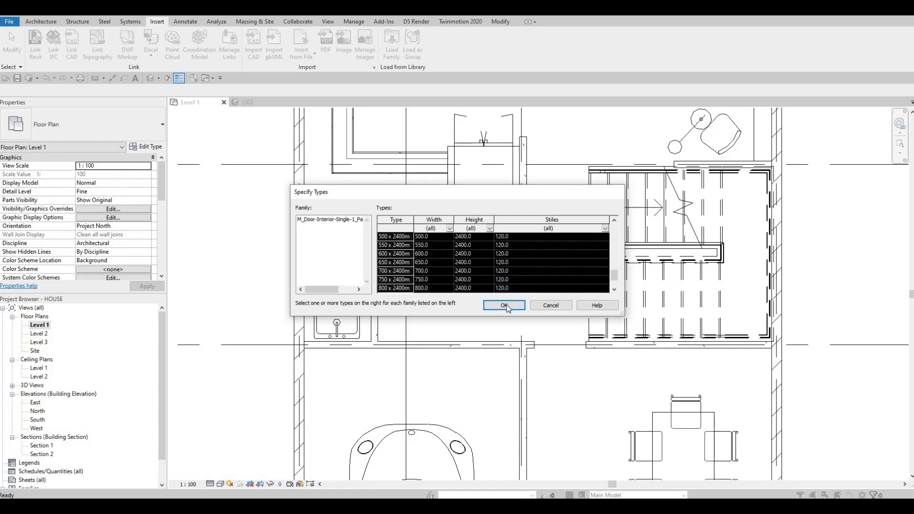
pyautogui.click(506, 305)
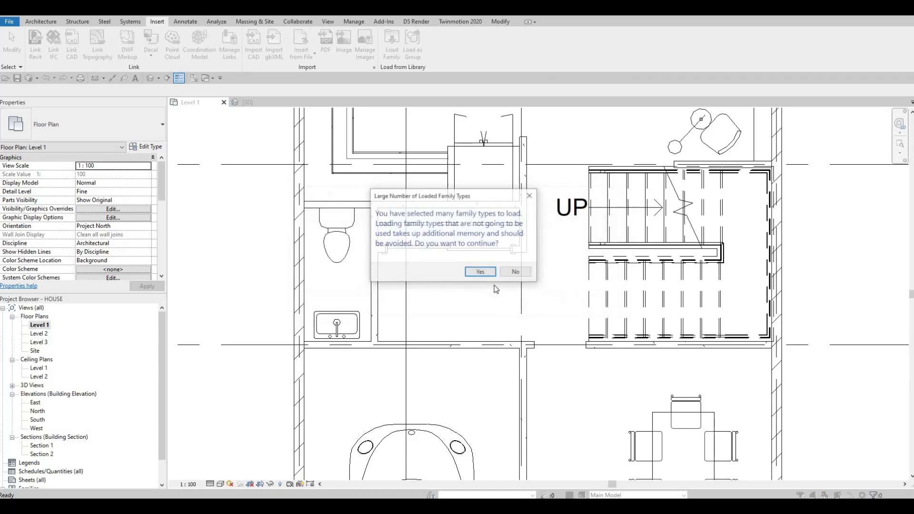
pyautogui.click(479, 273)
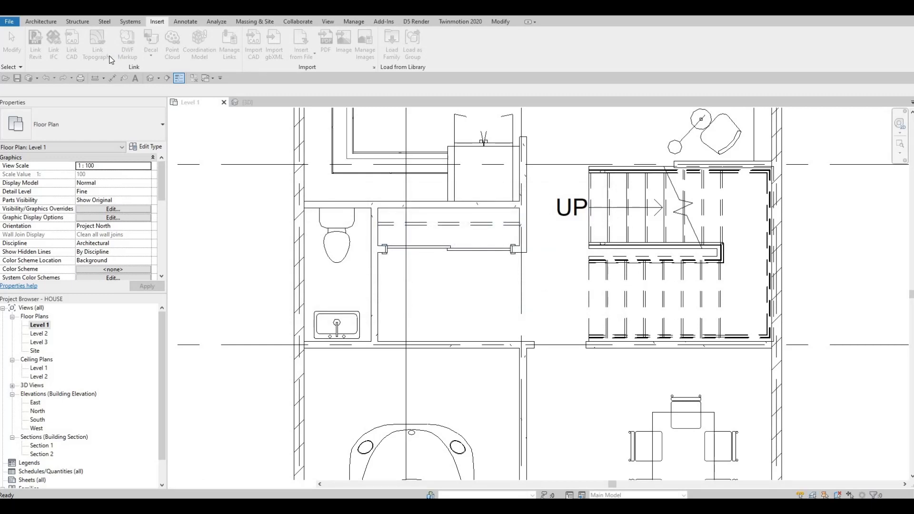
# Step: Place a 300 x 2000mm M_Door-Interior-Single-1_Panel-Wood door in the toilet room's wall, swinging into the toilet room
pyautogui.click(39, 22)
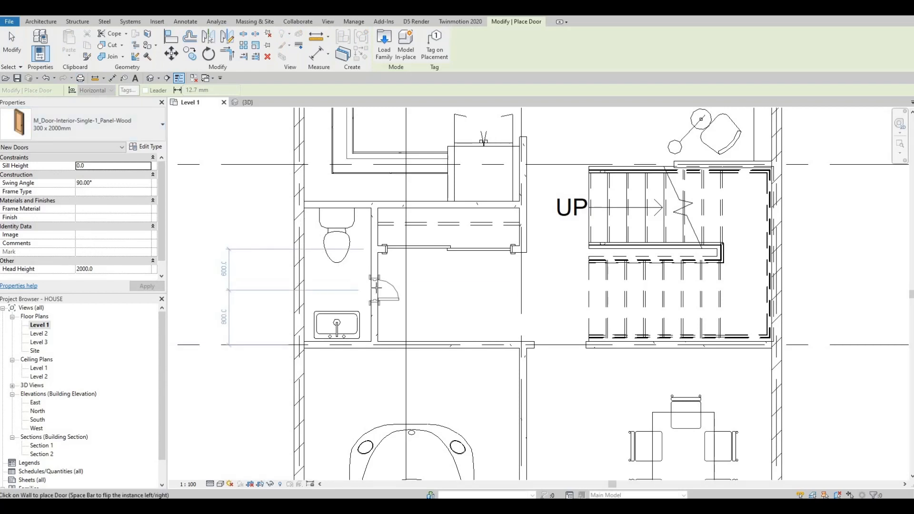
pyautogui.click(371, 288)
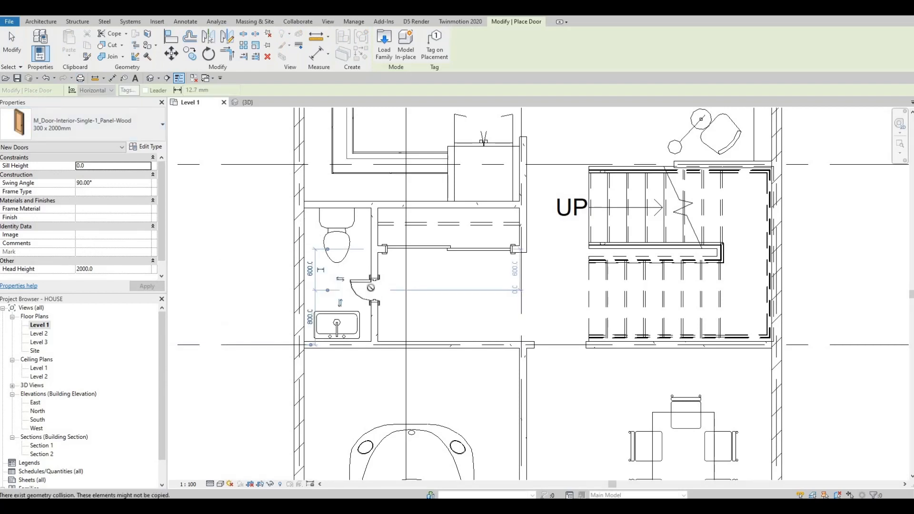
pyautogui.press('Escape')
pyautogui.press('Escape')
pyautogui.press('Escape')
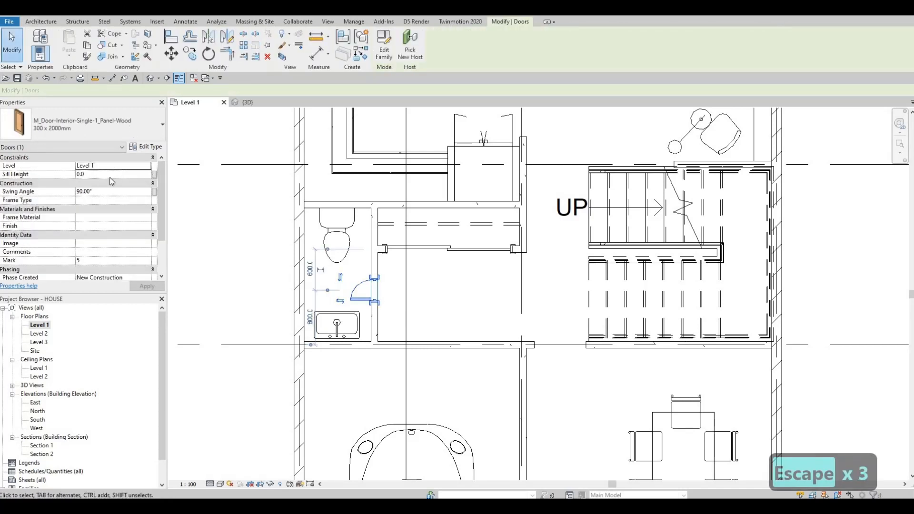
# Step: Try the 750 x 2000mm type for the toilet room door
pyautogui.click(91, 125)
pyautogui.scroll(-4, 68, 236)
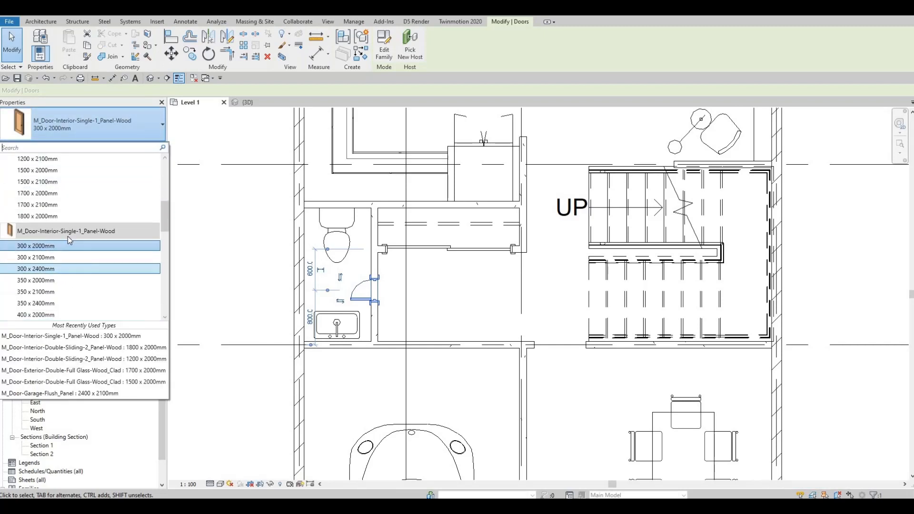
pyautogui.scroll(-2, 55, 281)
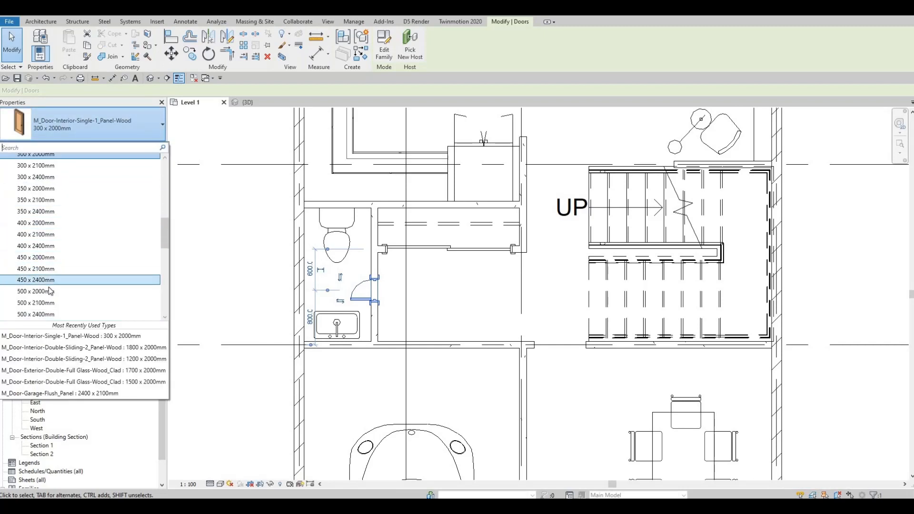
pyautogui.scroll(-3, 48, 279)
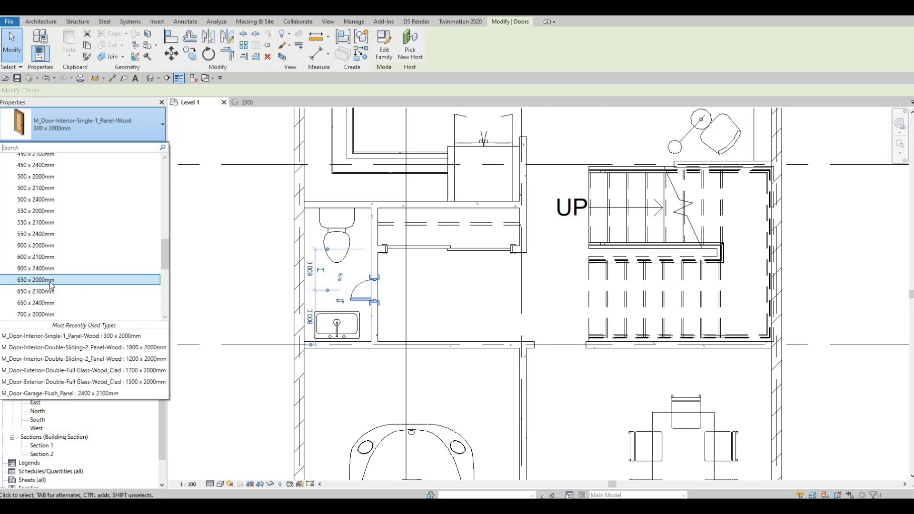
pyautogui.scroll(-2, 50, 281)
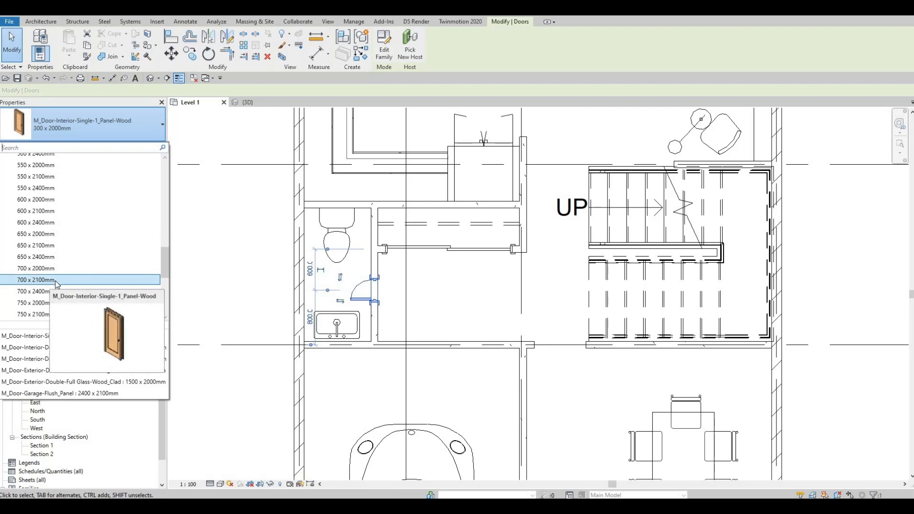
pyautogui.scroll(-2, 58, 281)
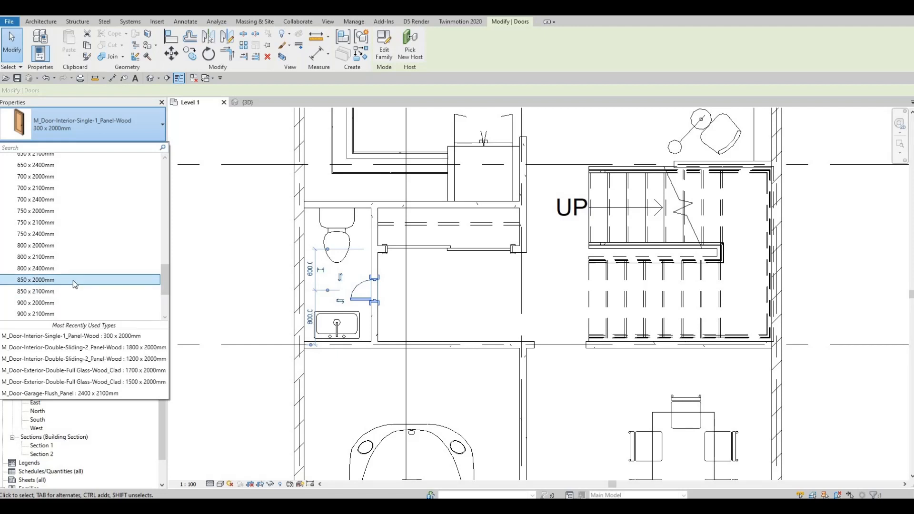
pyautogui.moveTo(73, 279)
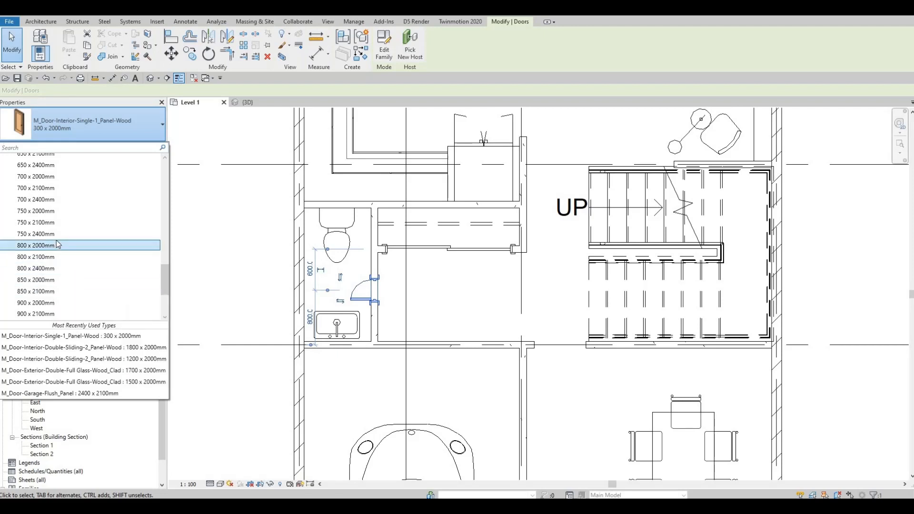
pyautogui.click(55, 212)
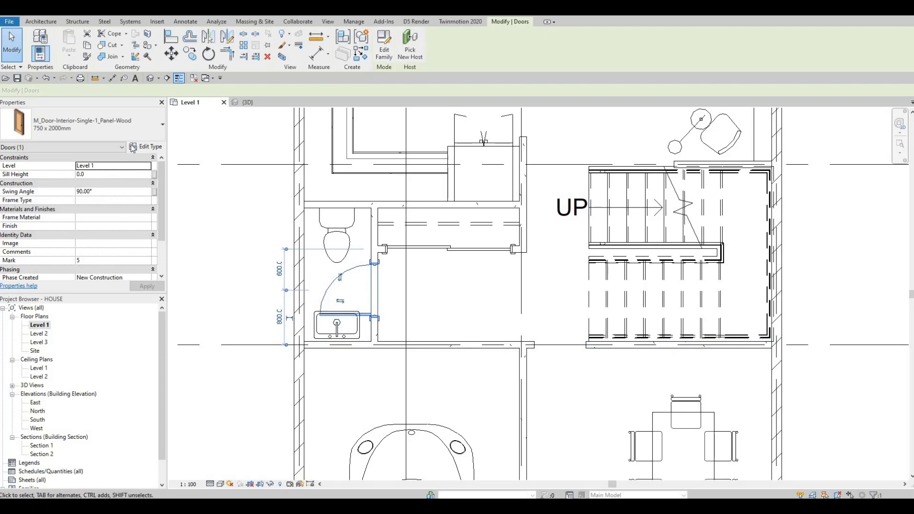
# Step: Change the toilet room door's type to 700 x 2000mm
pyautogui.click(103, 124)
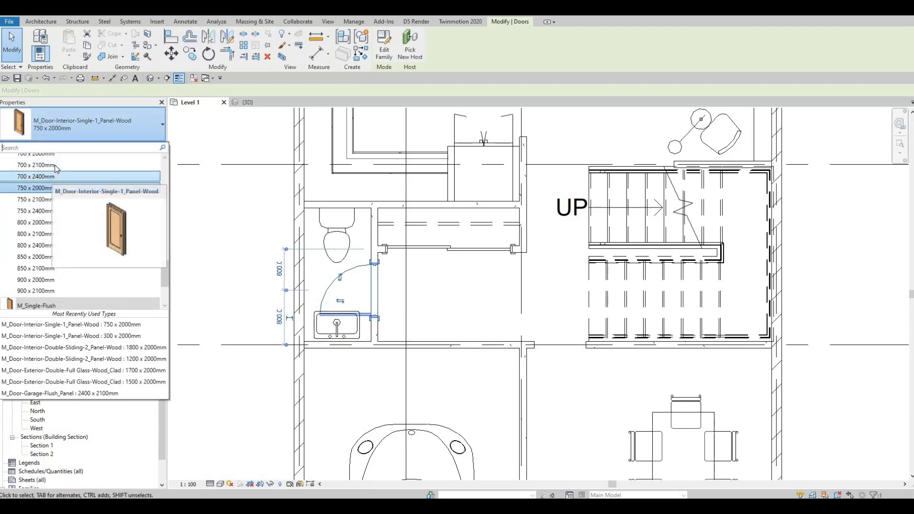
pyautogui.click(56, 165)
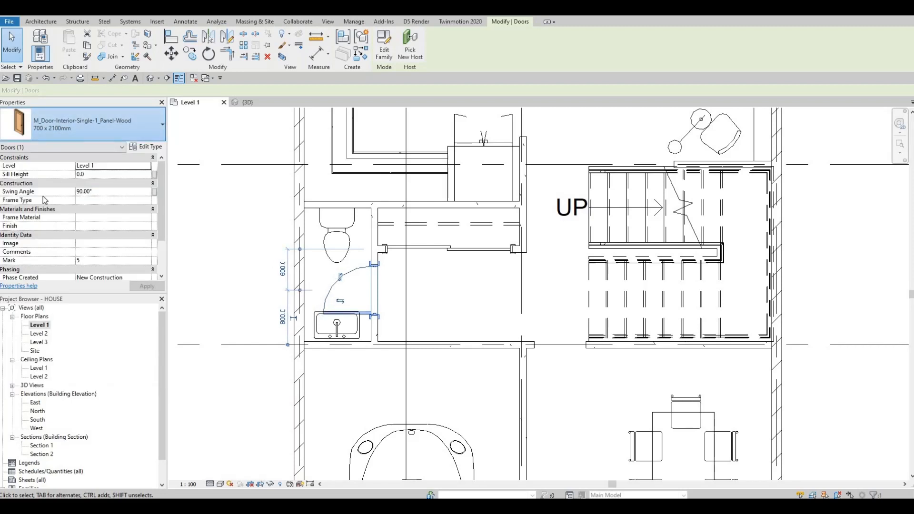
pyautogui.click(86, 125)
pyautogui.click(91, 176)
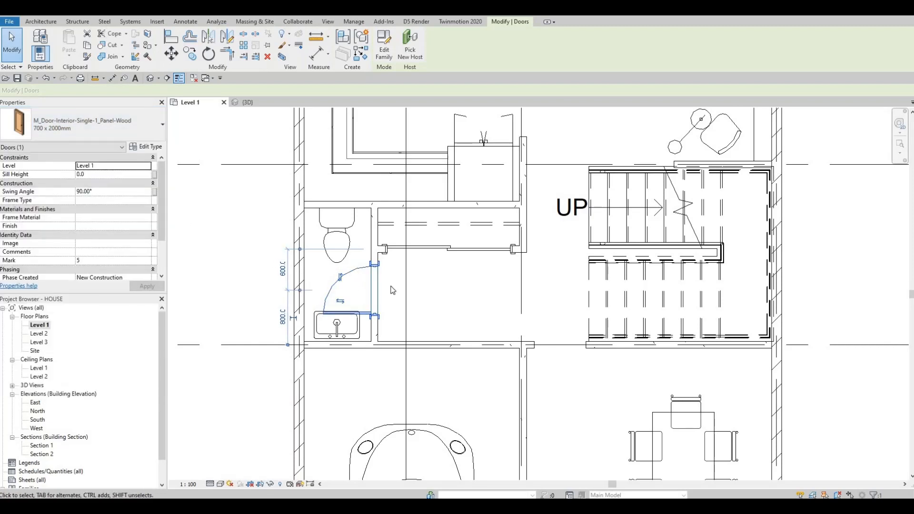
pyautogui.press('Escape')
pyautogui.press('Escape')
# Step: Nudge the toilet room door 100 mm along its wall, away from the sink and toward the closet
pyautogui.click(363, 271)
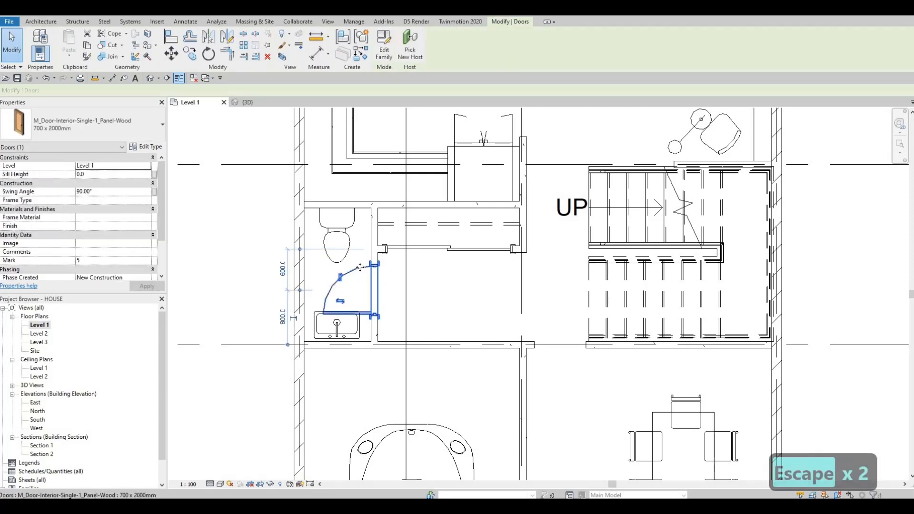
pyautogui.press('Up')
pyautogui.press('Up')
pyautogui.press('Up')
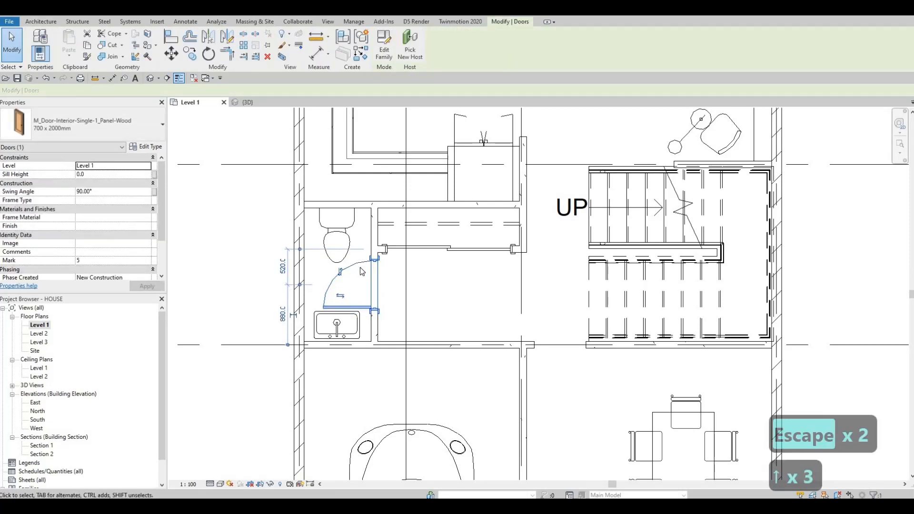
pyautogui.press('Up')
pyautogui.press('Up')
pyautogui.press('Escape')
pyautogui.press('Escape')
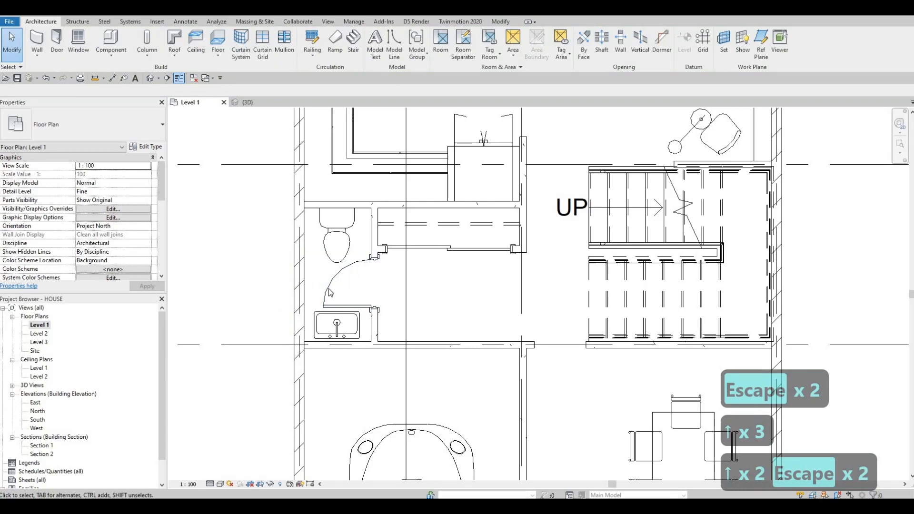
# Step: Flip the toilet room door's facing so it swings out of the toilet room
pyautogui.moveTo(417, 344); pyautogui.dragTo(384, 325, button='middle')
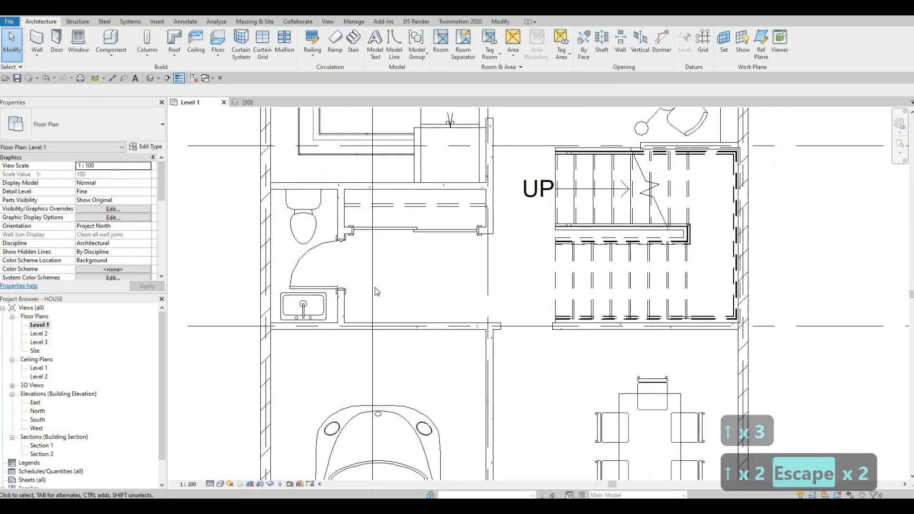
pyautogui.click(308, 267)
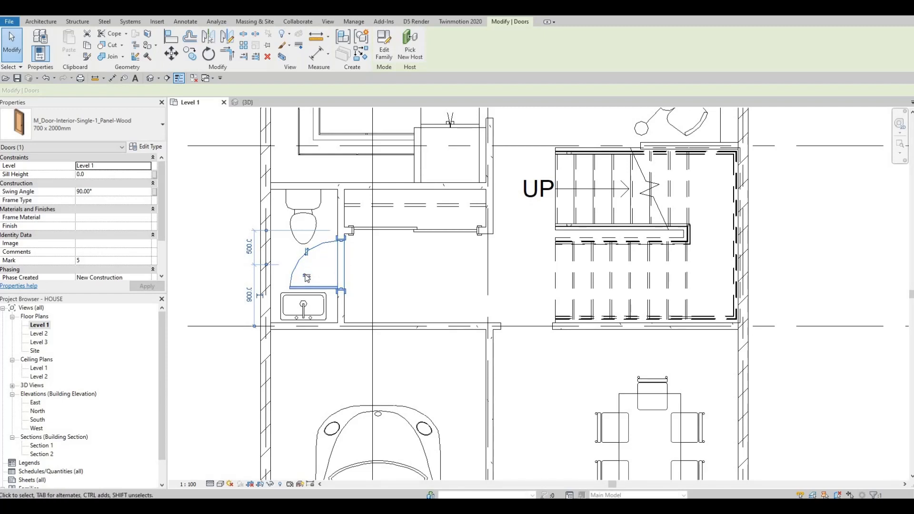
pyautogui.click(308, 273)
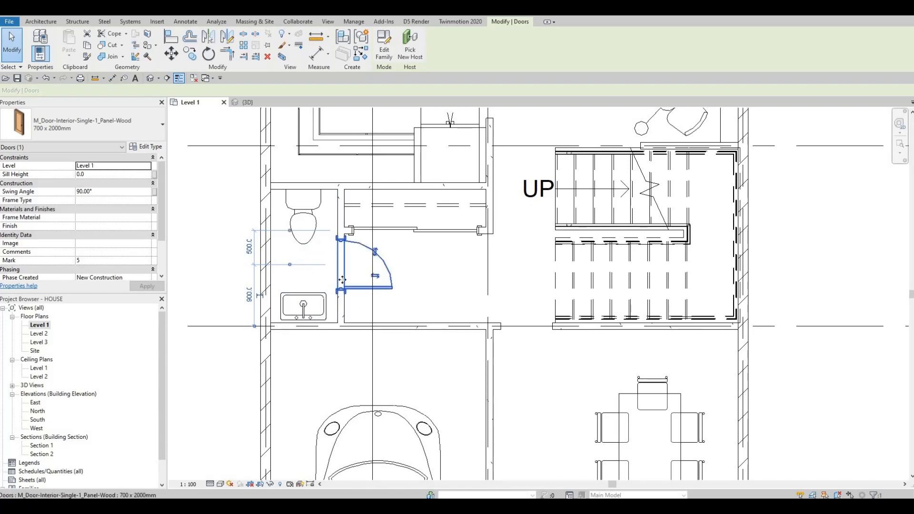
# Step: Place a 700 x 2000mm single-panel wood interior door in the wall between the lobby and the garage, swinging into the lobby
pyautogui.press('Escape')
pyautogui.press('Escape')
pyautogui.moveTo(436, 307); pyautogui.dragTo(321, 276, button='middle')
pyautogui.scroll(-1, 320, 278)
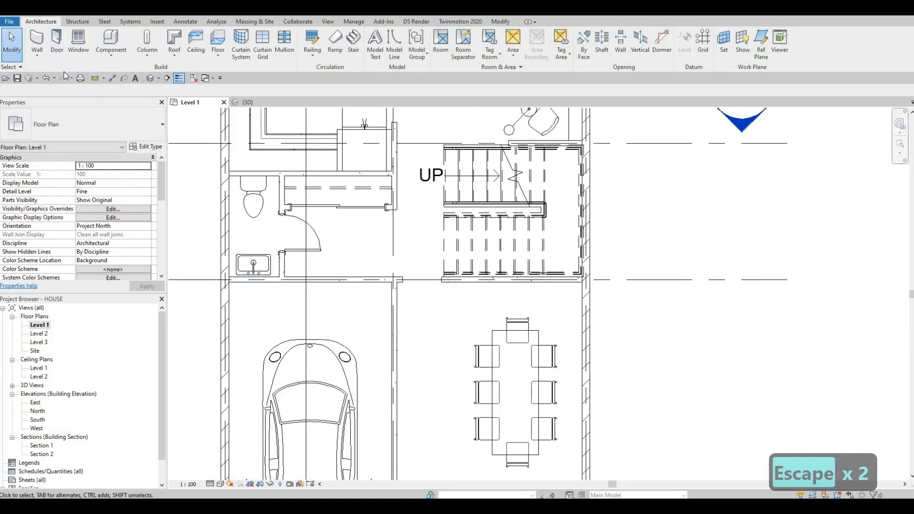
pyautogui.click(61, 48)
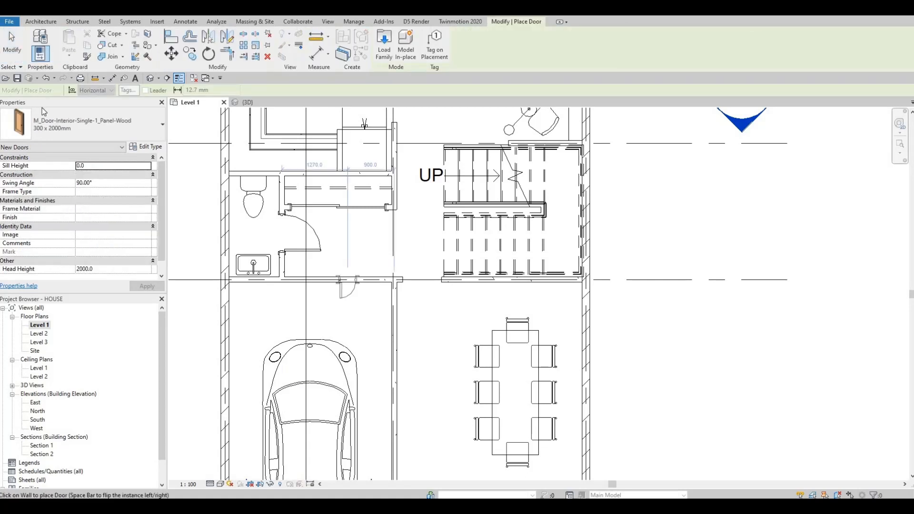
pyautogui.click(109, 129)
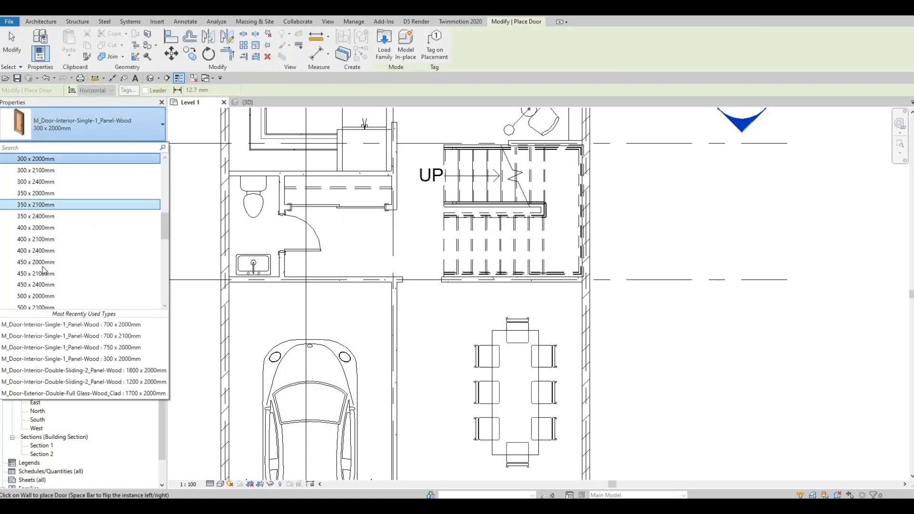
pyautogui.scroll(-1, 48, 265)
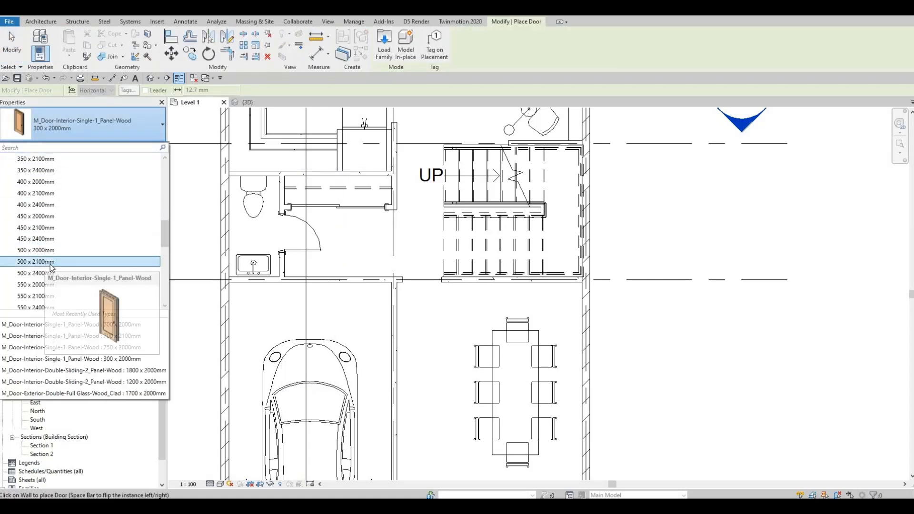
pyautogui.scroll(-4, 50, 266)
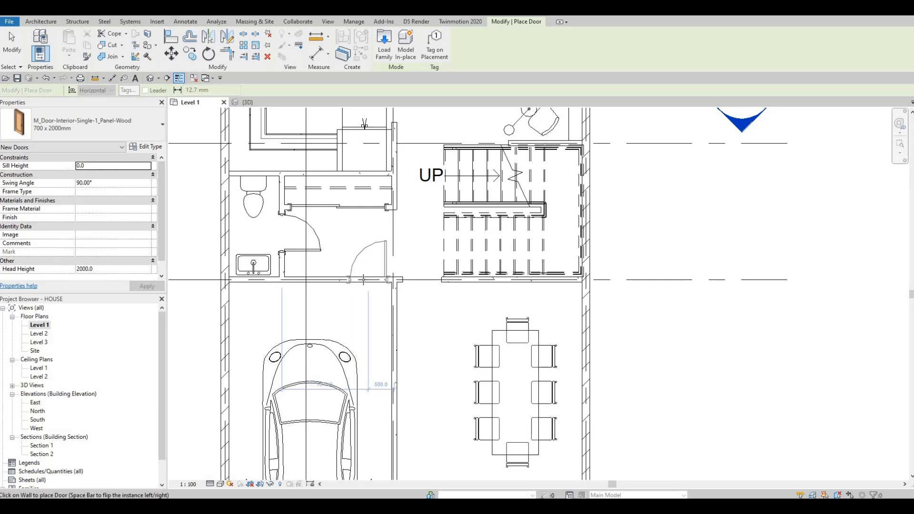
pyautogui.click(366, 280)
pyautogui.press('Escape')
pyautogui.press('Escape')
pyautogui.press('Escape')
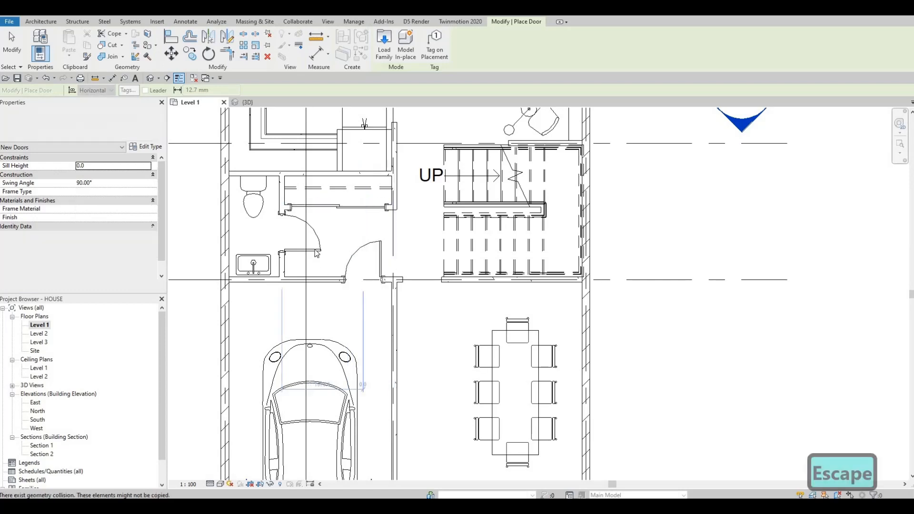
pyautogui.click(364, 267)
pyautogui.scroll(-3, 394, 306)
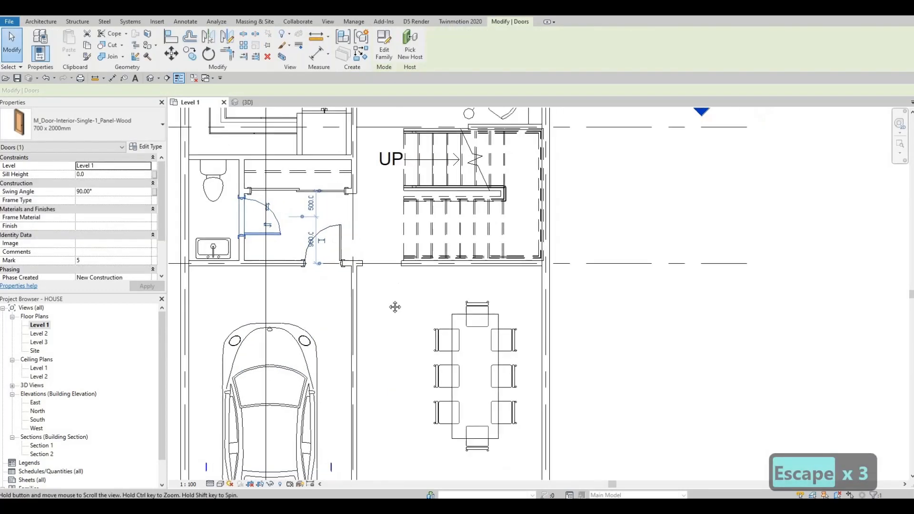
pyautogui.press('Escape')
pyautogui.scroll(-3, 402, 298)
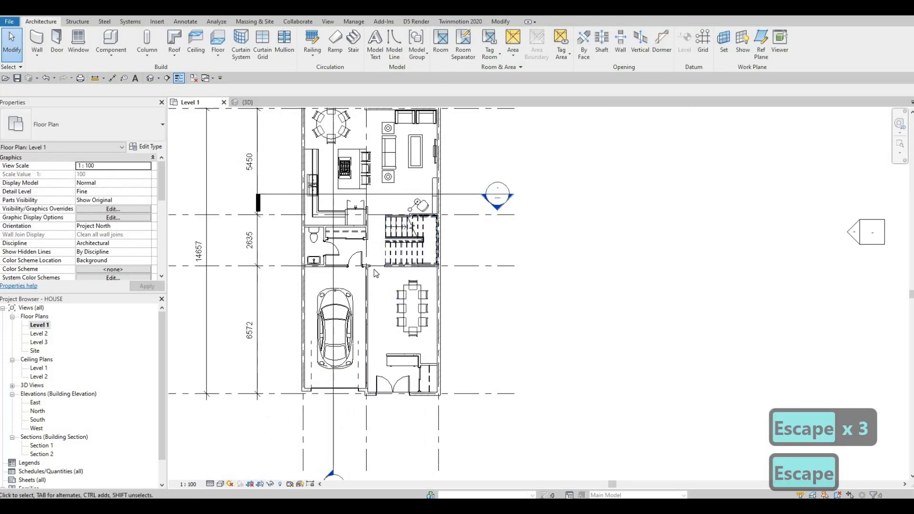
# Step: Nudge the round dining table slightly toward the kitchen island and set its type's diameter to 1400 mm
pyautogui.scroll(5, 366, 231)
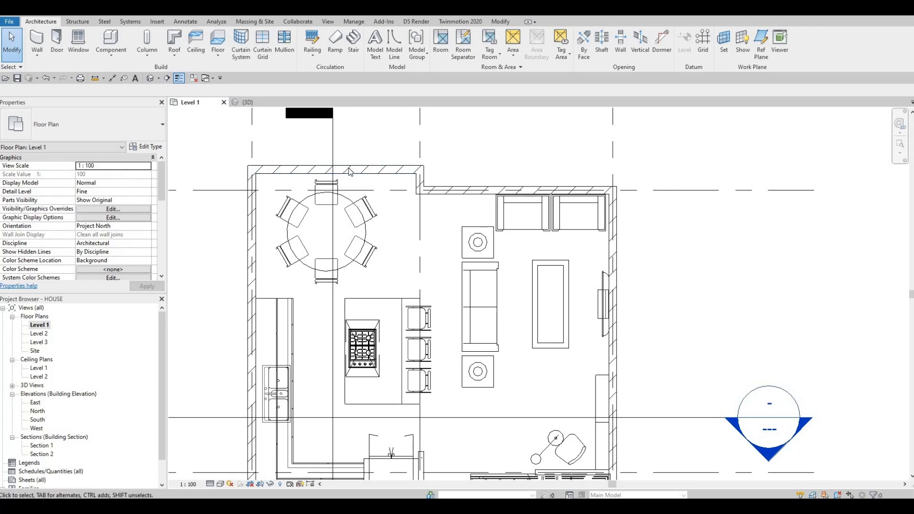
pyautogui.click(363, 216)
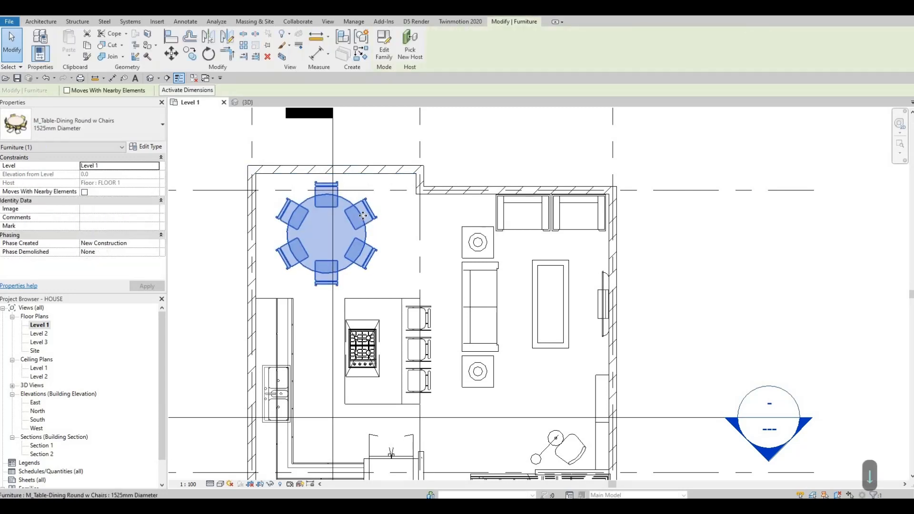
pyautogui.press('Down')
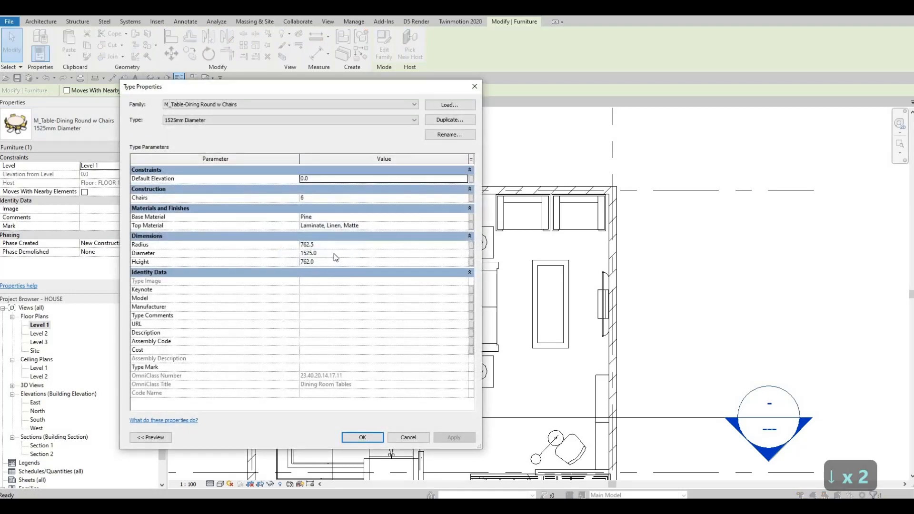
pyautogui.click(333, 253)
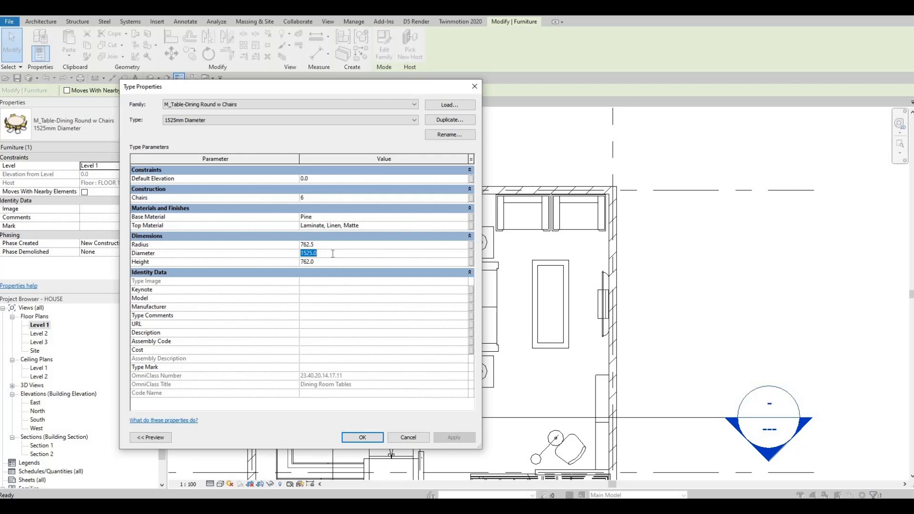
pyautogui.write('1400')
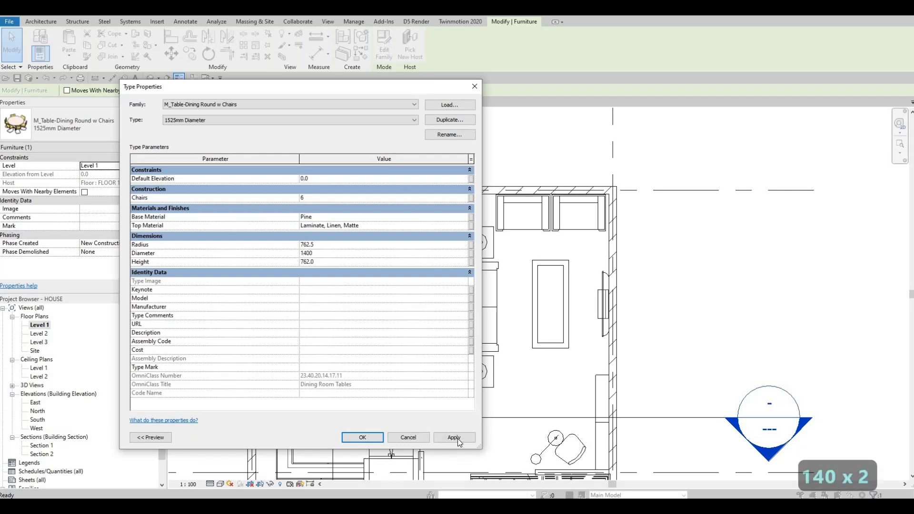
pyautogui.click(455, 436)
pyautogui.click(362, 437)
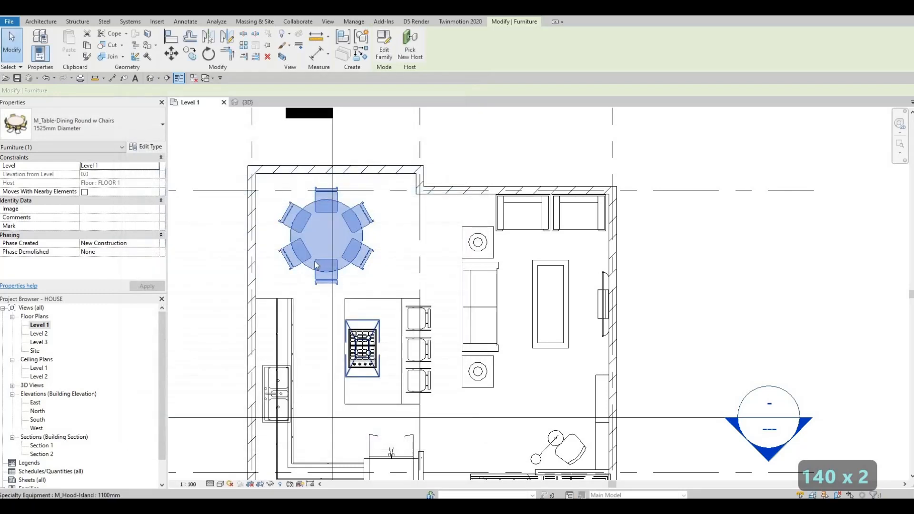
# Step: Nudge the round dining table toward the exterior wall along grid 1 and slightly toward the kitchen counters
pyautogui.press('Escape')
pyautogui.press('Escape')
pyautogui.scroll(1, 319, 263)
pyautogui.click(296, 256)
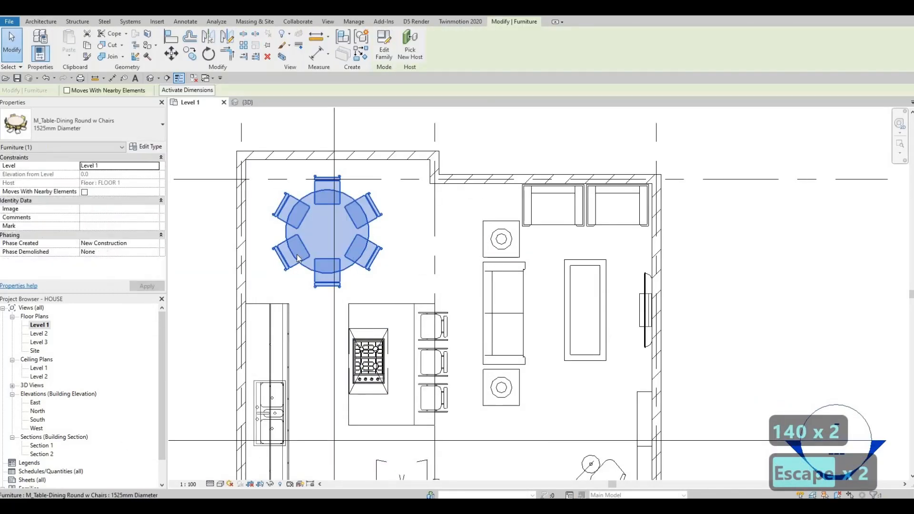
pyautogui.press('Left')
pyautogui.press('Left')
pyautogui.press('Left')
pyautogui.press('Left')
pyautogui.press('Left')
pyautogui.press('Down')
pyautogui.press('Down')
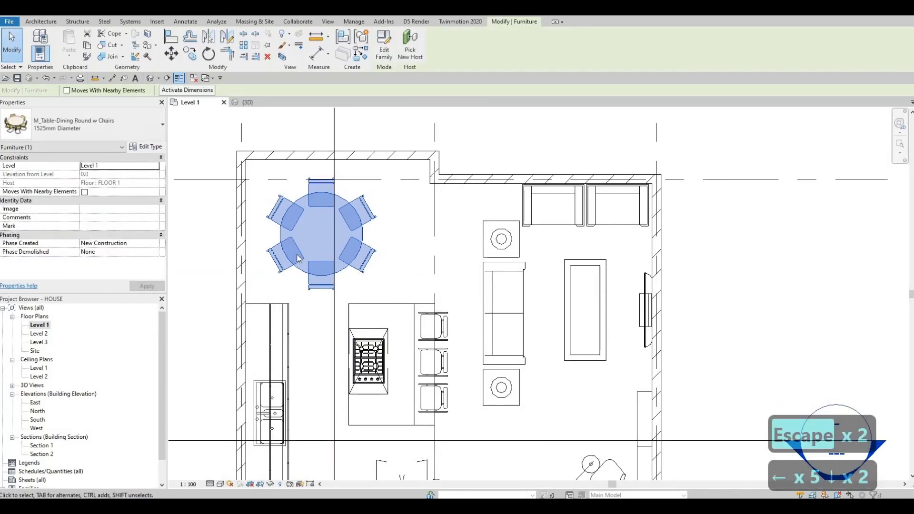
pyautogui.press('Up')
pyautogui.press('Right')
pyautogui.press('Escape')
pyautogui.press('Escape')
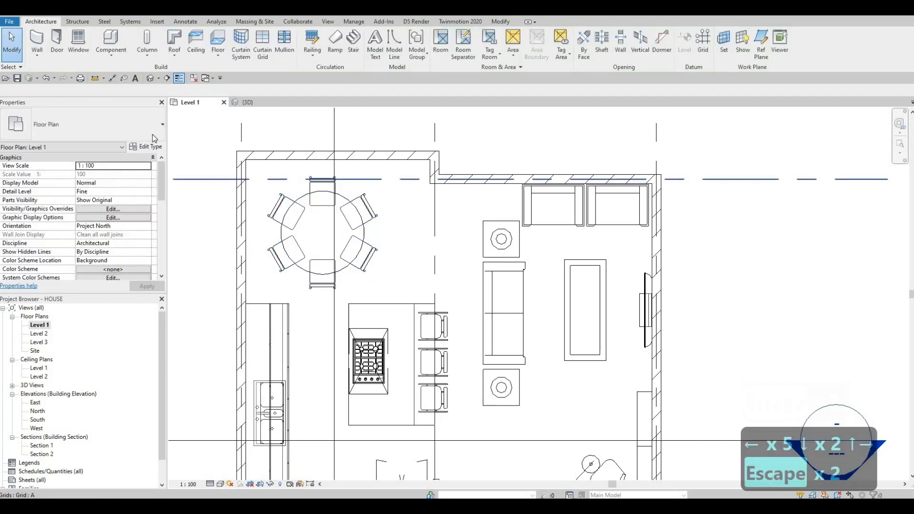
# Step: Nudge the round dining table three increments toward the living room side
pyautogui.scroll(-2, 415, 255)
pyautogui.moveTo(385, 244); pyautogui.dragTo(381, 230, button='middle')
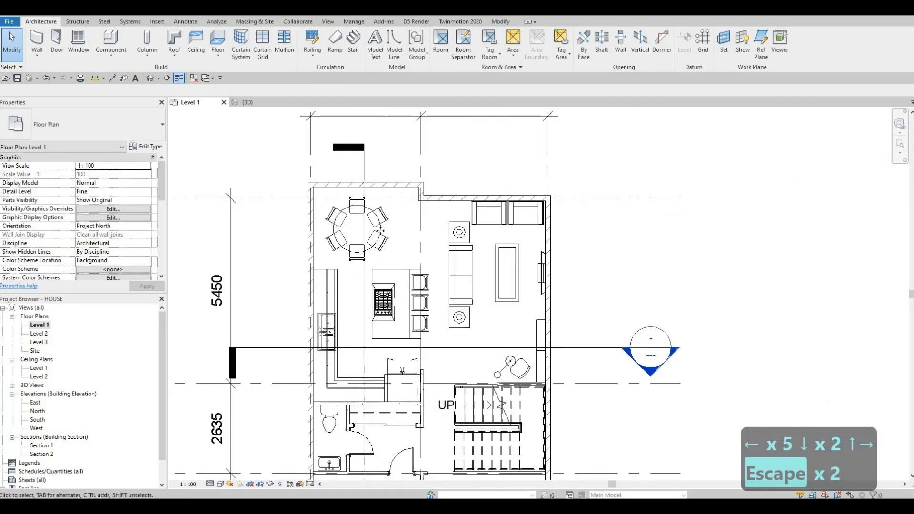
pyautogui.click(380, 232)
pyautogui.press('Right')
pyautogui.press('Right')
pyautogui.press('Right')
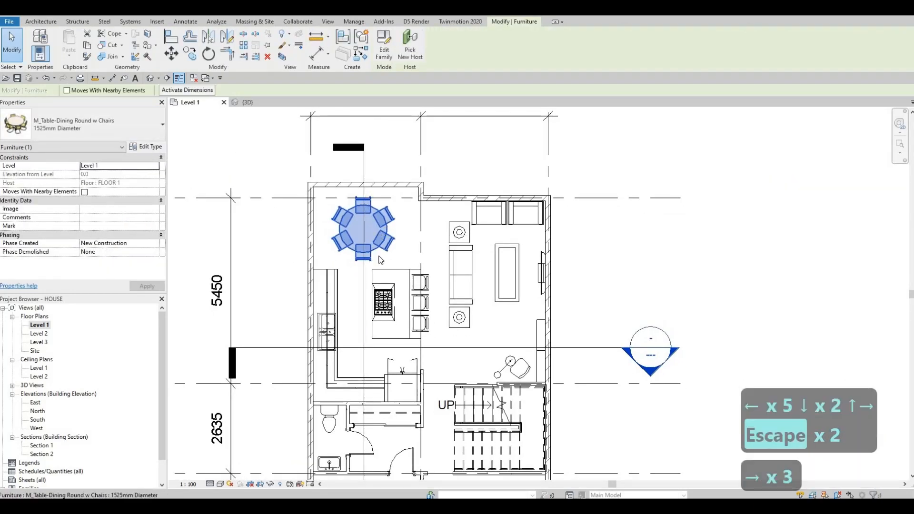
pyautogui.press('Escape')
pyautogui.press('Escape')
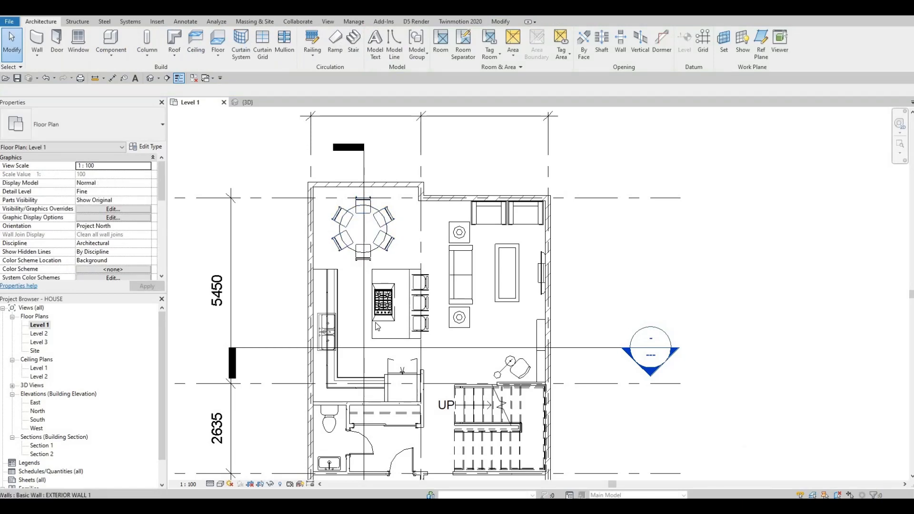
pyautogui.scroll(-2, 349, 401)
pyautogui.moveTo(311, 433); pyautogui.dragTo(357, 292, button='middle')
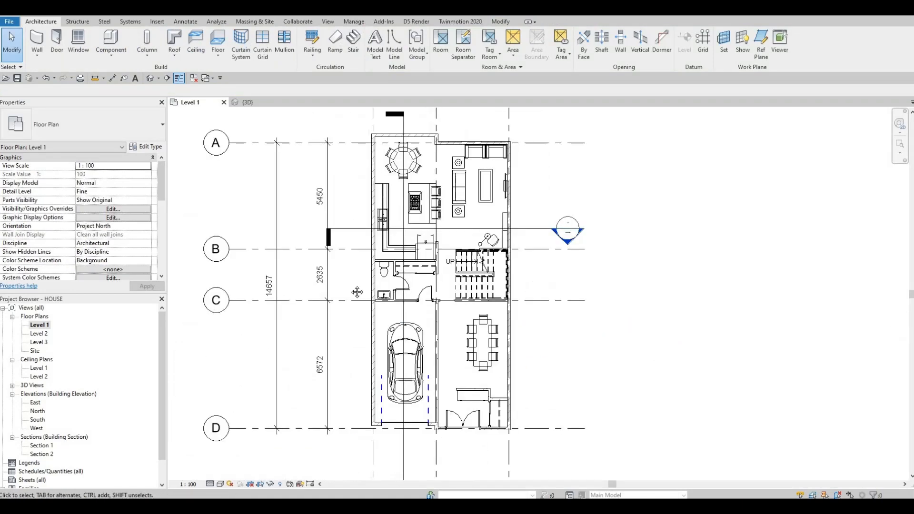
pyautogui.scroll(-3, 333, 242)
pyautogui.moveTo(332, 242); pyautogui.dragTo(364, 287, button='middle')
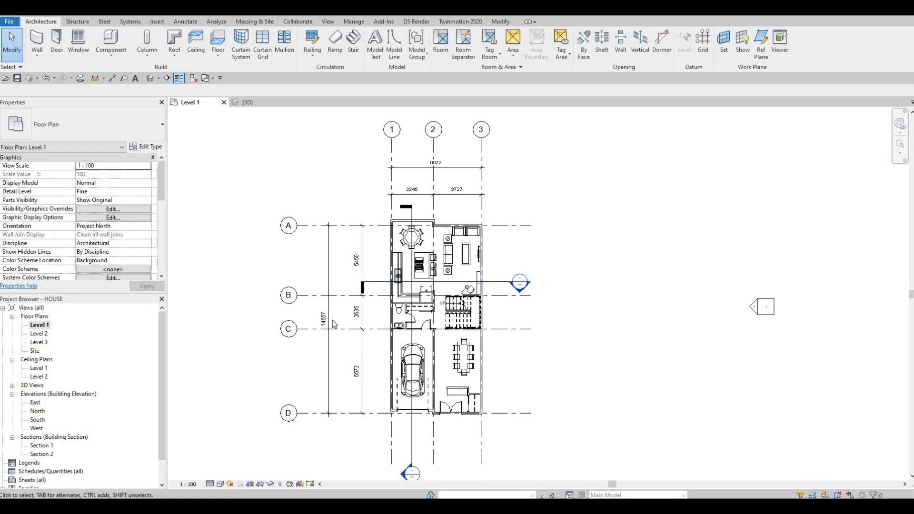